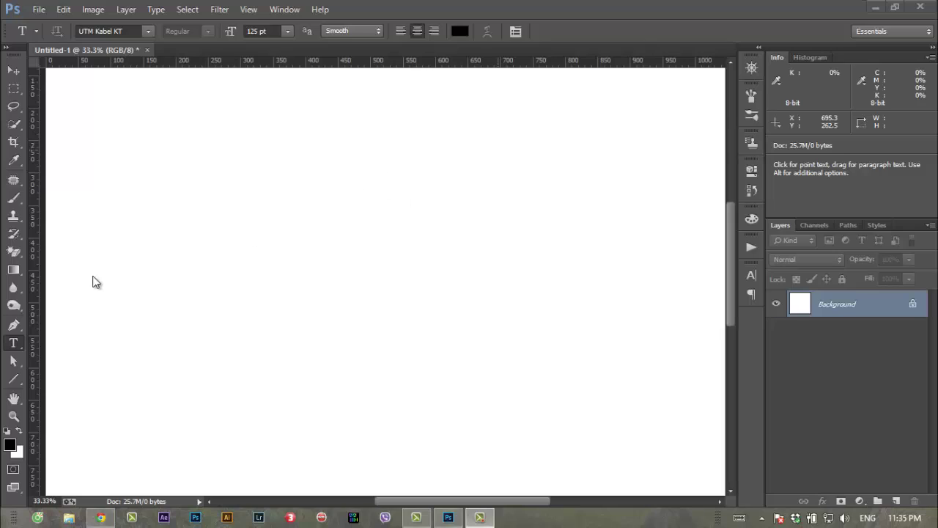
# Draw a wide paragraph text box near the top of the canvas, enter 'Anh1 sang1' and commit it
pyautogui.rightClick(13, 346)
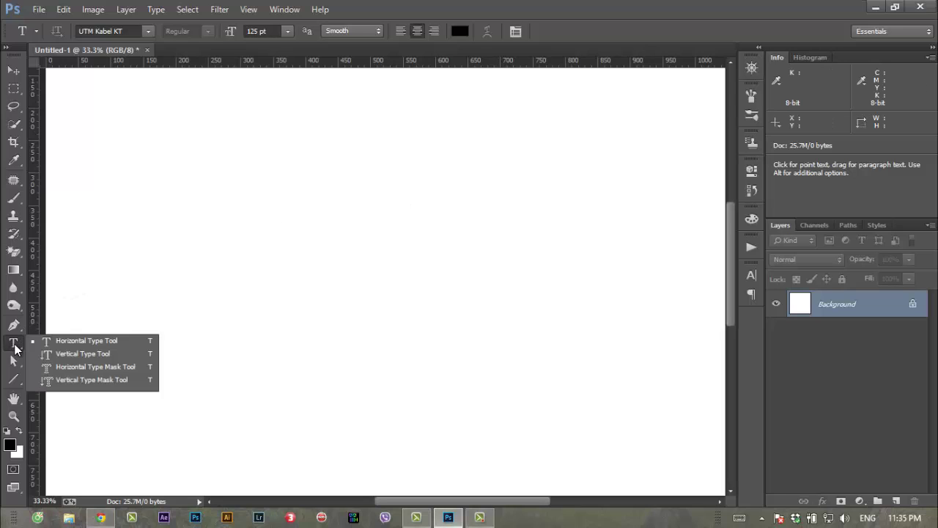
pyautogui.click(85, 340)
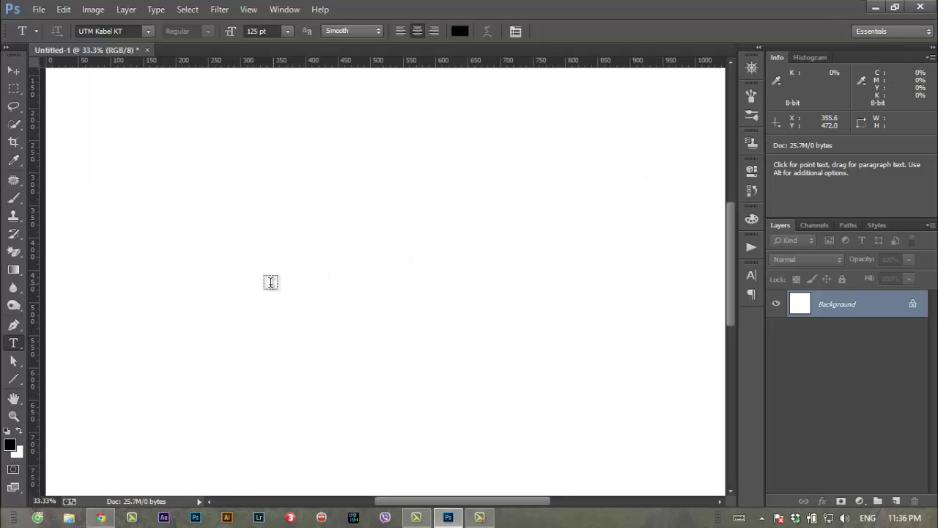
pyautogui.moveTo(116, 195); pyautogui.dragTo(612, 424)
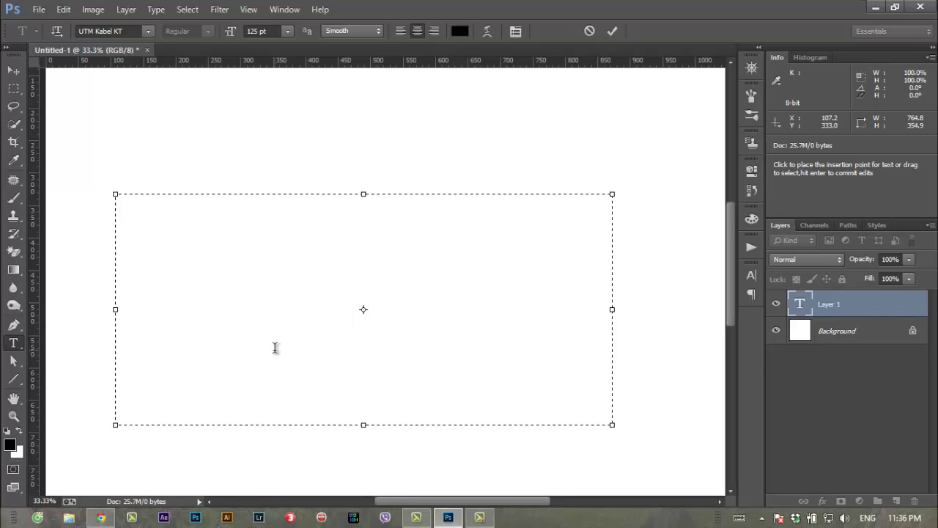
pyautogui.write('C')
pyautogui.write('ho72 nguoi72')
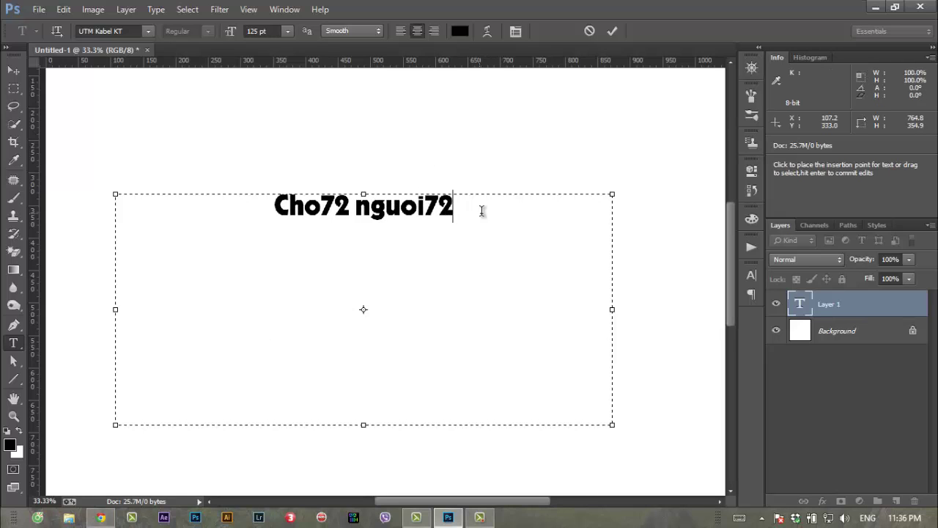
pyautogui.moveTo(484, 210); pyautogui.dragTo(284, 227)
pyautogui.moveTo(509, 231); pyautogui.dragTo(221, 212)
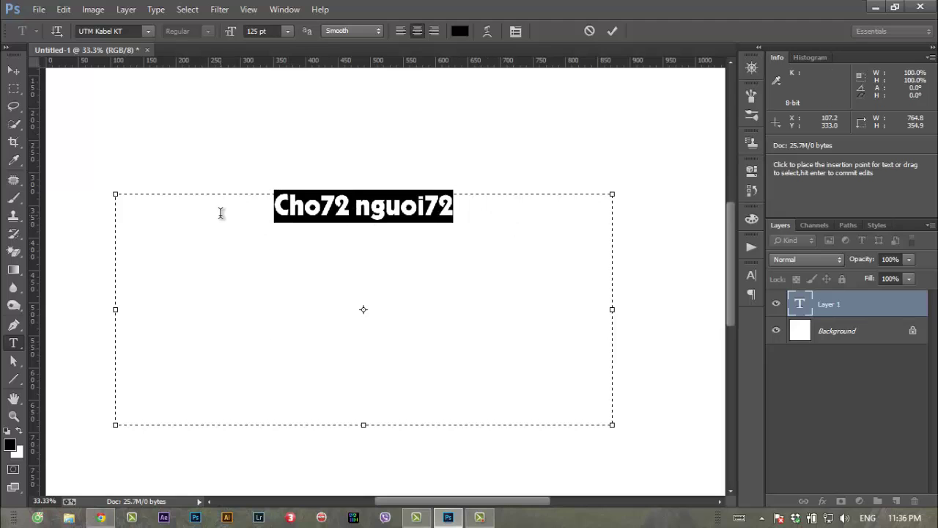
pyautogui.write('Anh1 sa')
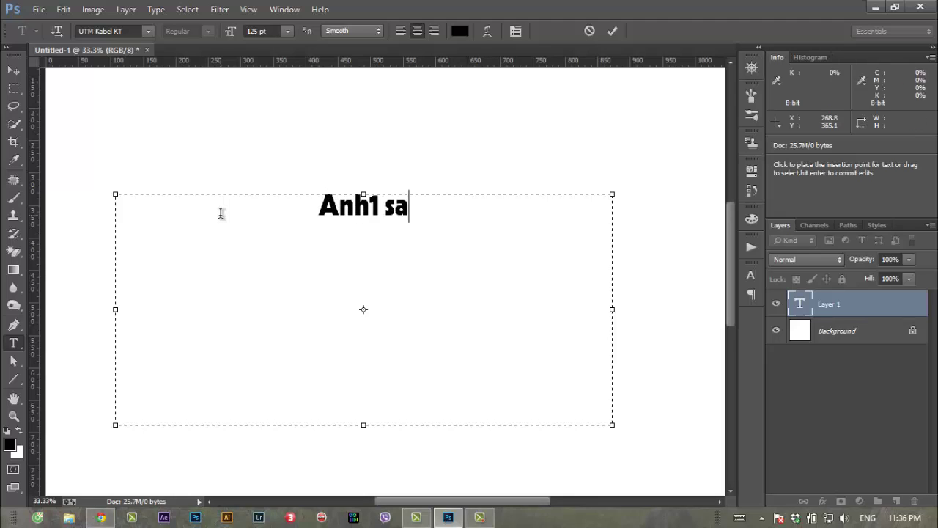
pyautogui.write('ng1')
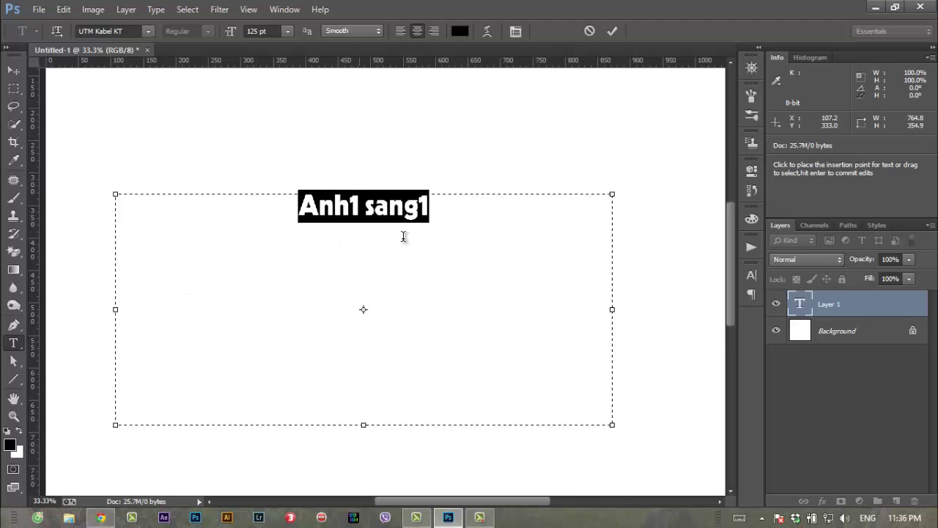
pyautogui.click(843, 308)
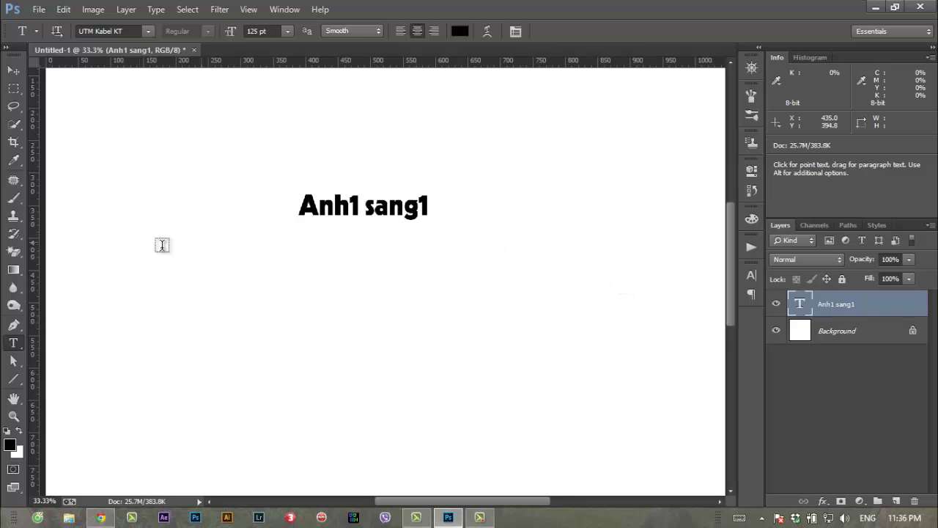
# Quit the UniKey Vietnamese typing tool from the system tray
pyautogui.click(761, 518)
pyautogui.rightClick(761, 408)
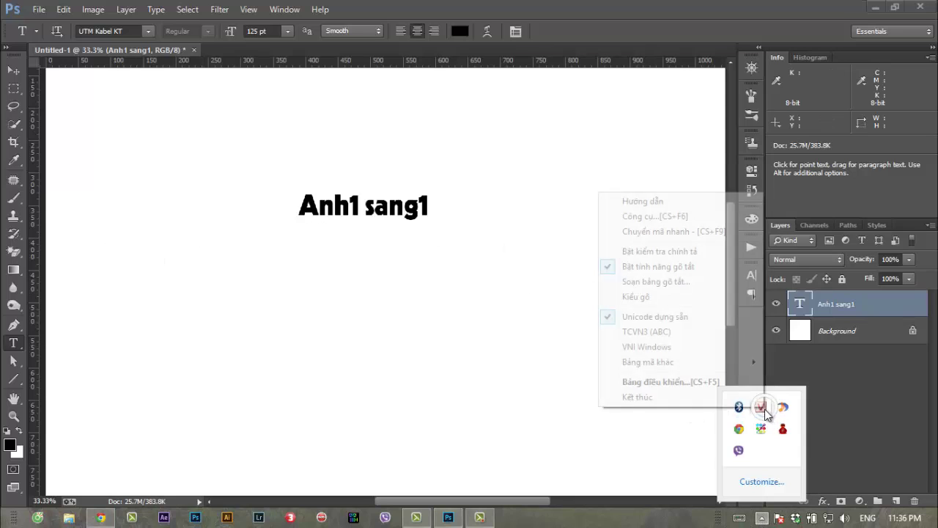
pyautogui.click(730, 400)
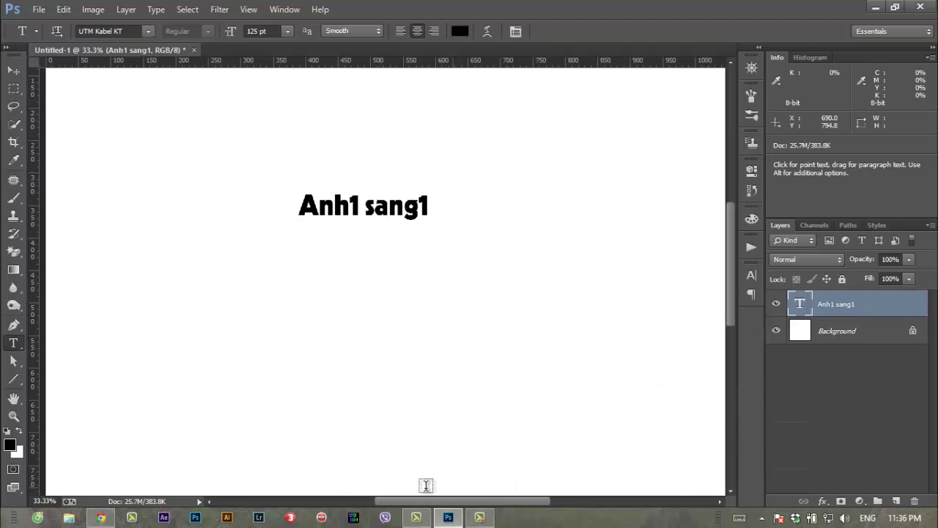
# Browse to E:\program download\unikey in File Explorer
pyautogui.click(70, 517)
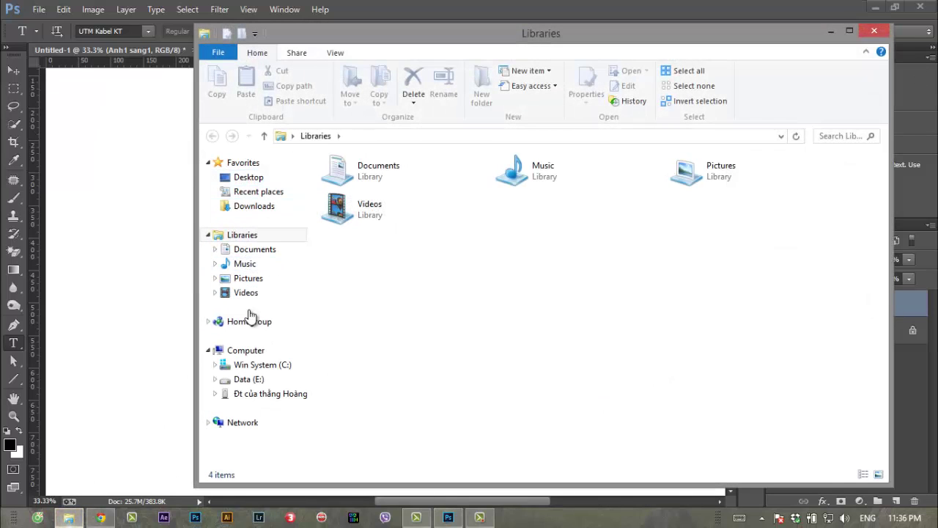
pyautogui.click(249, 379)
pyautogui.doubleClick(356, 286)
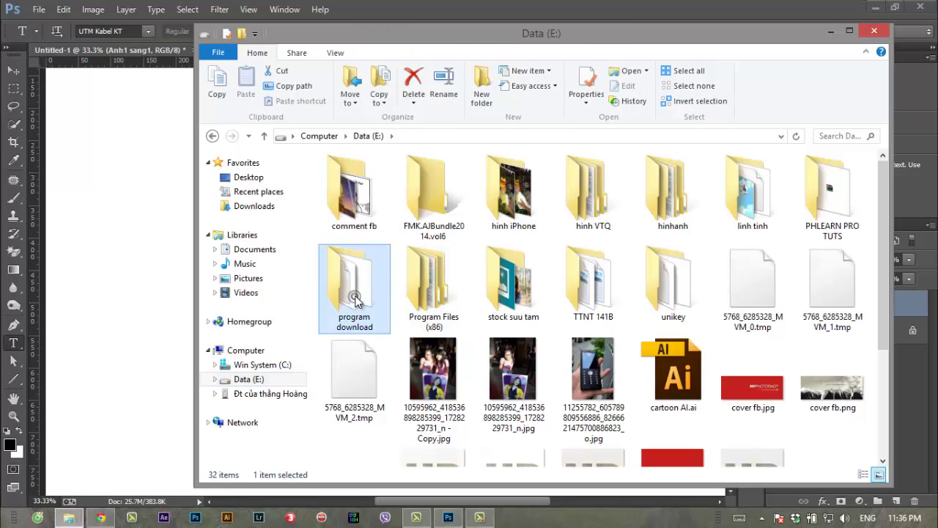
pyautogui.doubleClick(363, 366)
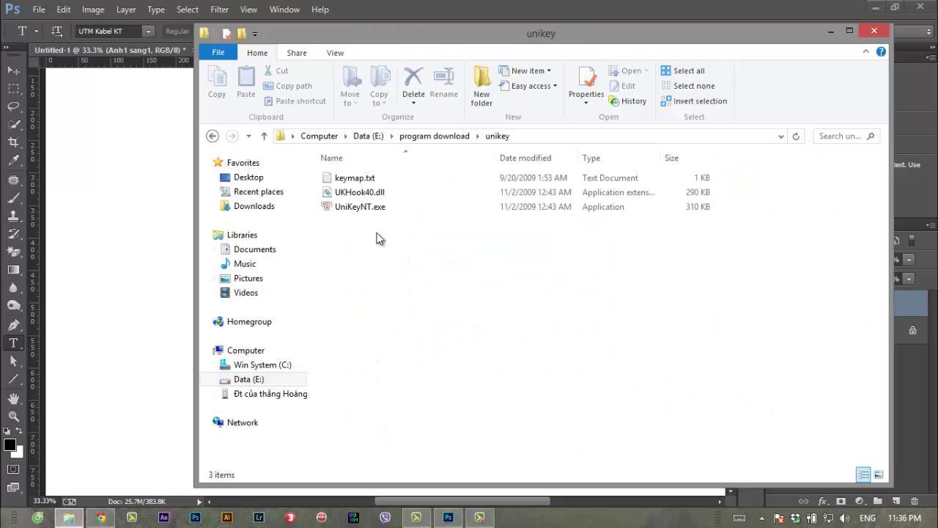
# Run UniKeyNT.exe as administrator and close the Explorer window
pyautogui.doubleClick(363, 209)
pyautogui.rightClick(364, 209)
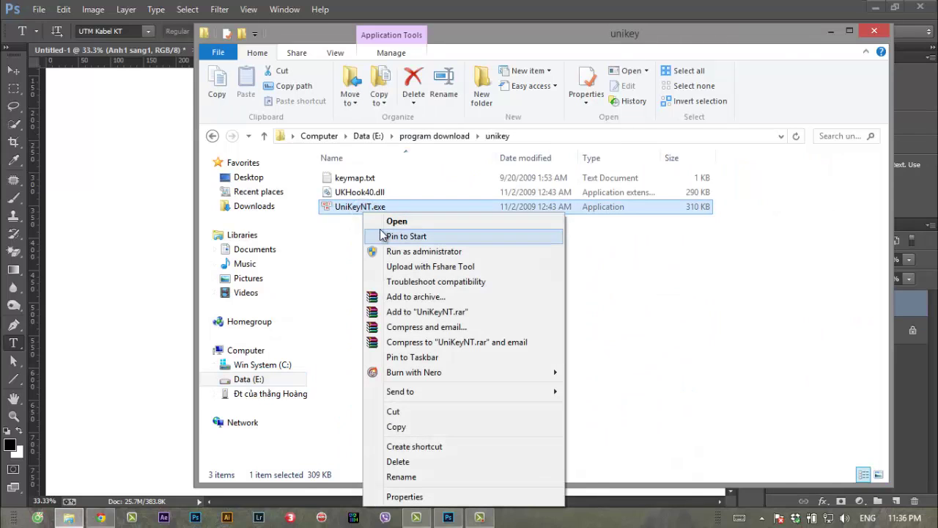
pyautogui.click(341, 236)
pyautogui.rightClick(368, 210)
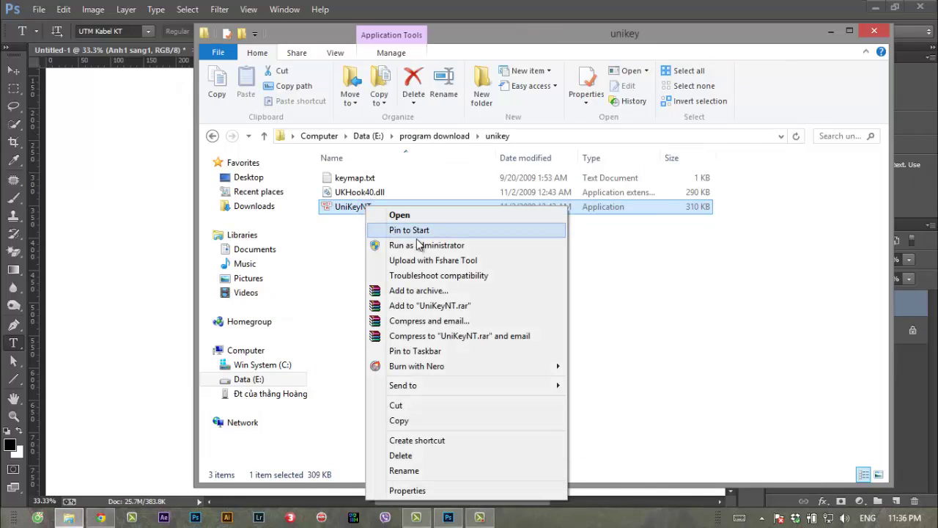
pyautogui.click(483, 245)
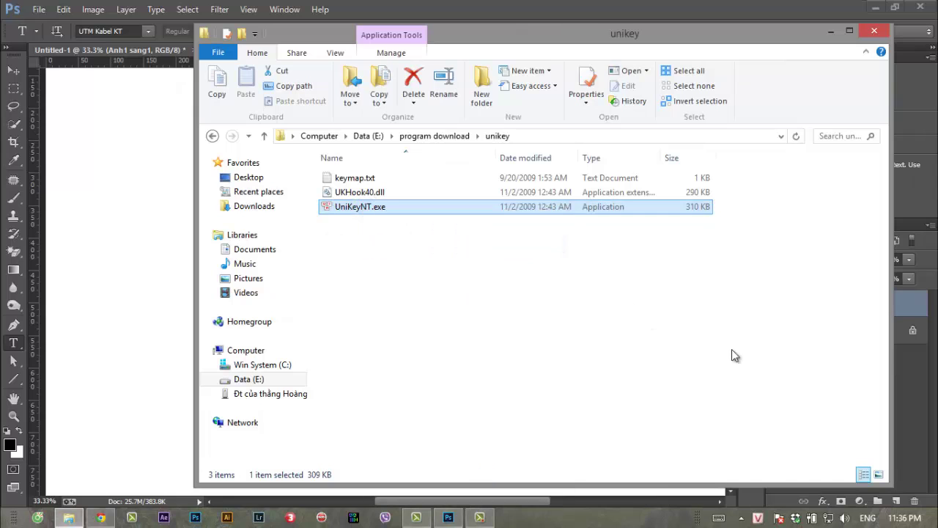
pyautogui.click(866, 33)
pyautogui.rightClick(759, 518)
# Replace the 'Anh1 sang1' text with 'Phúc'
pyautogui.click(457, 279)
pyautogui.hotkey('ctrl', 'a')
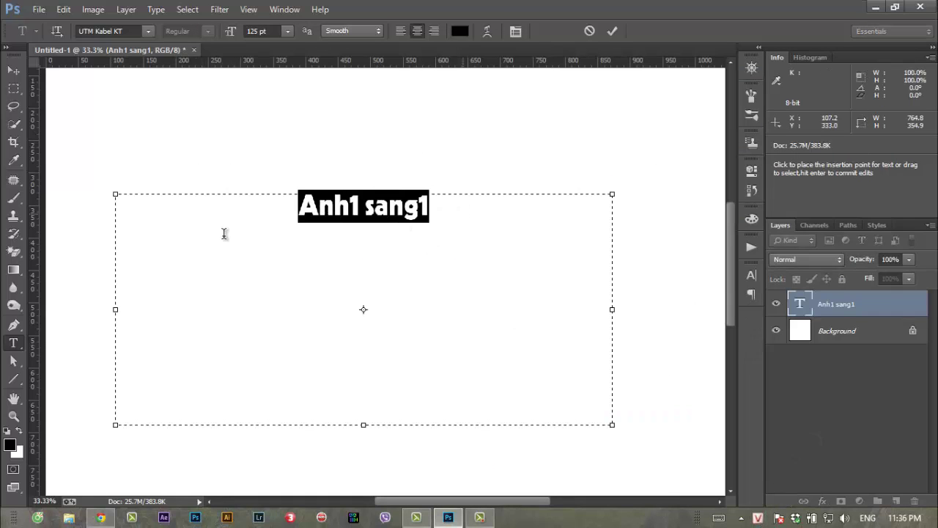
pyautogui.press('BackSpace')
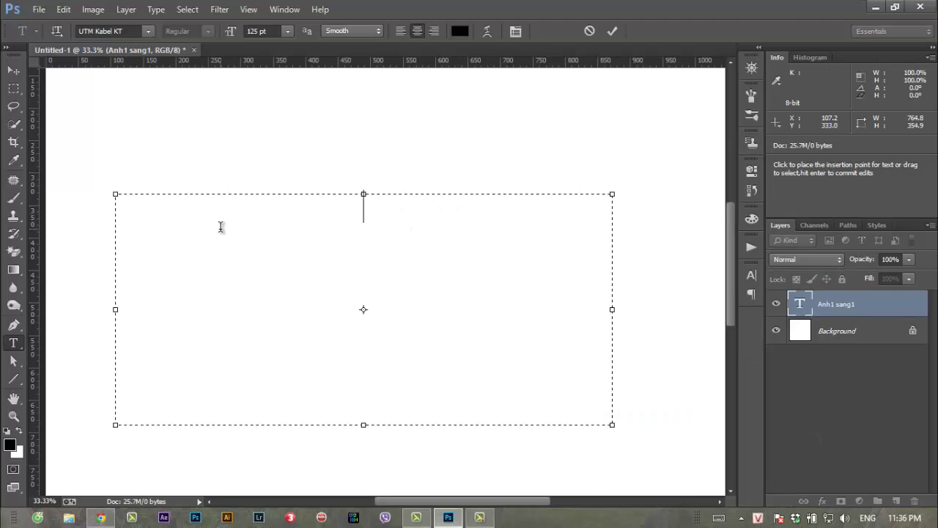
pyautogui.write('Phucs')
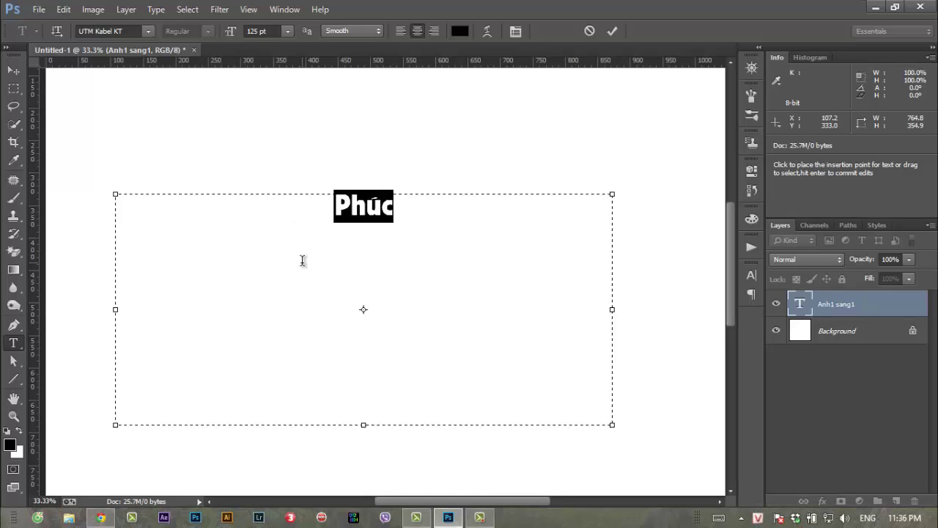
# Apply the UTM Nokia font, then delete the text and end editing
pyautogui.click(147, 32)
pyautogui.moveTo(282, 345)
pyautogui.mouseDown()
pyautogui.moveTo(282, 186)
pyautogui.moveTo(280, 277)
pyautogui.mouseUp()
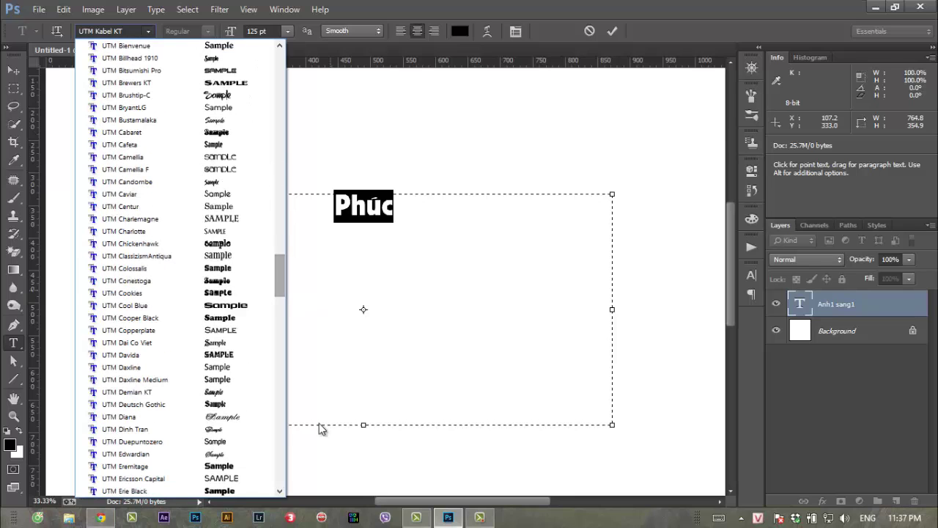
pyautogui.press('Escape')
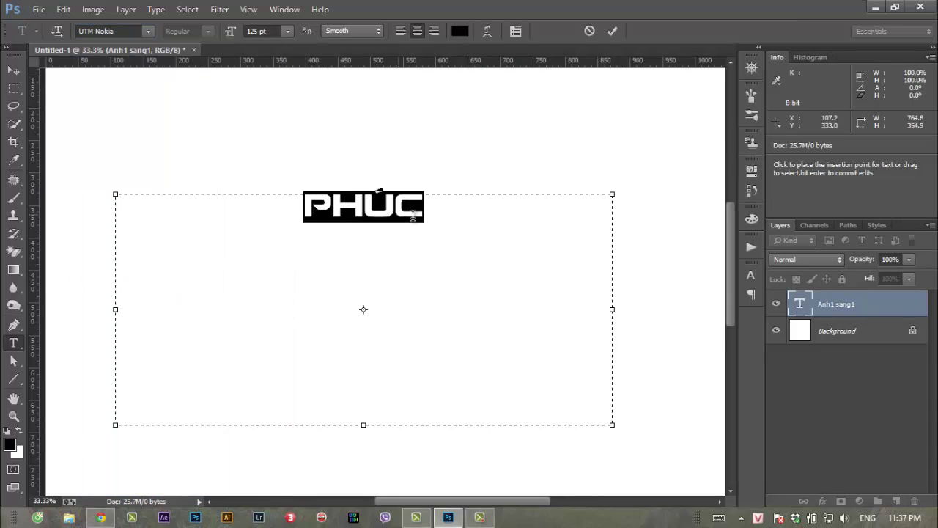
pyautogui.press('BackSpace')
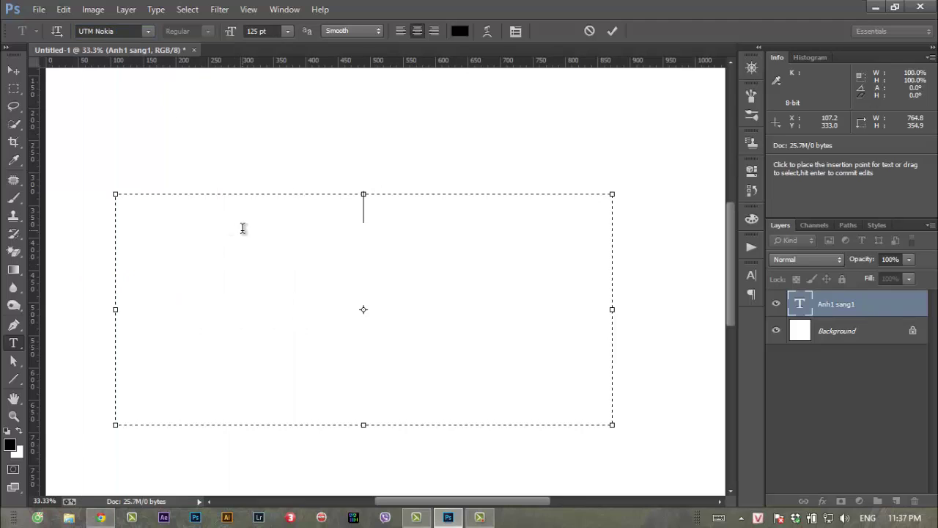
pyautogui.click(832, 308)
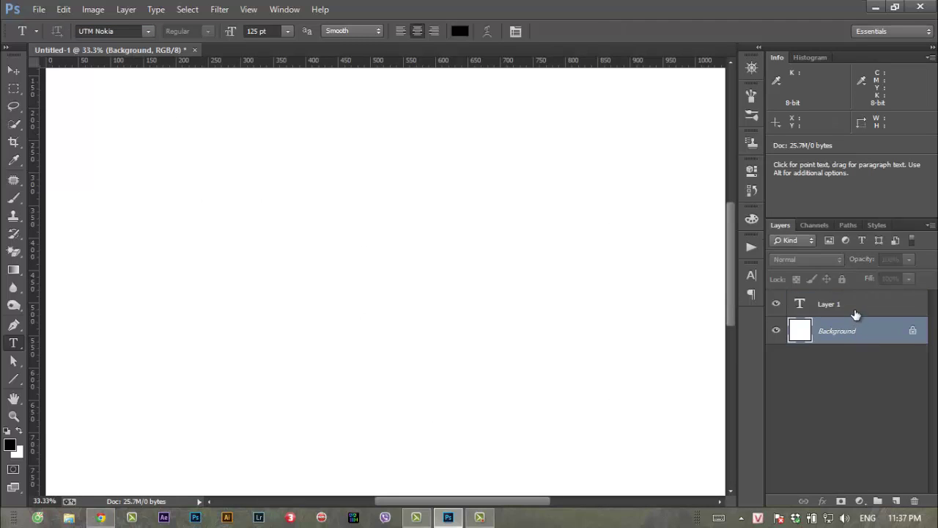
# Delete the empty Layer 1 and type 'Xin mưa đừng rơi' on two lines in a new text box
pyautogui.press('Delete')
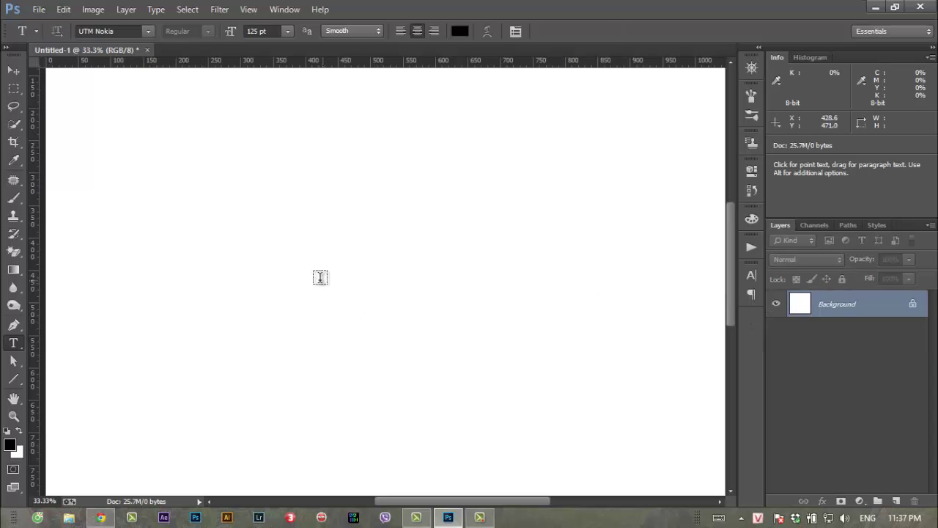
pyautogui.moveTo(54, 214)
pyautogui.mouseDown()
pyautogui.moveTo(136, 267)
pyautogui.moveTo(666, 415)
pyautogui.moveTo(681, 437)
pyautogui.mouseUp()
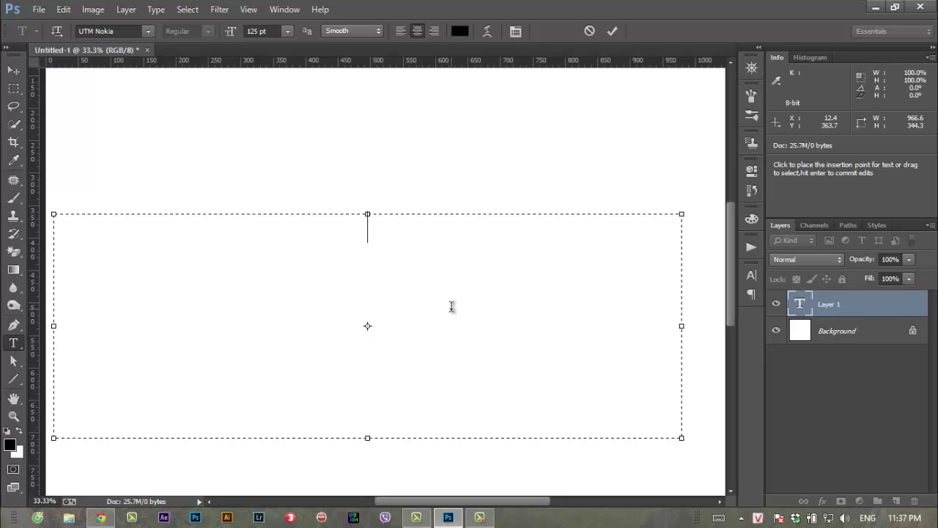
pyautogui.write('XIN MƯA')
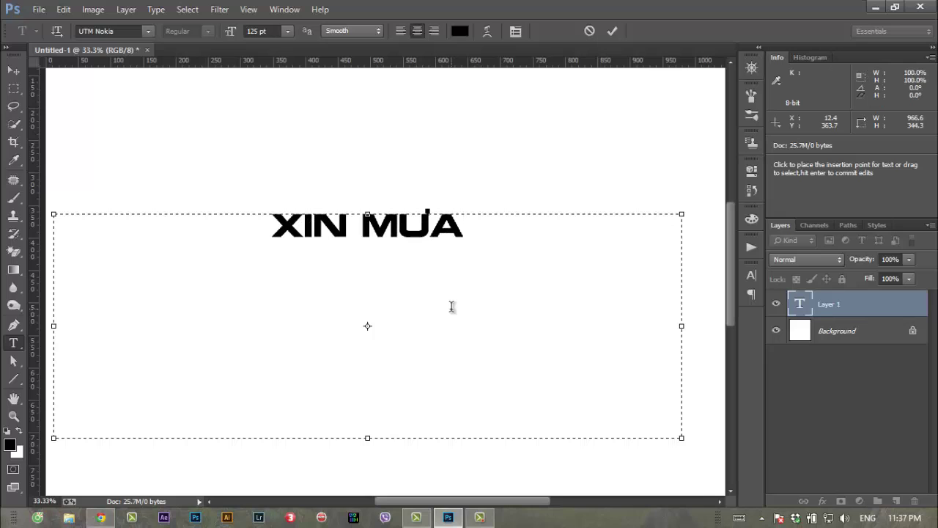
pyautogui.write('DUNG ')
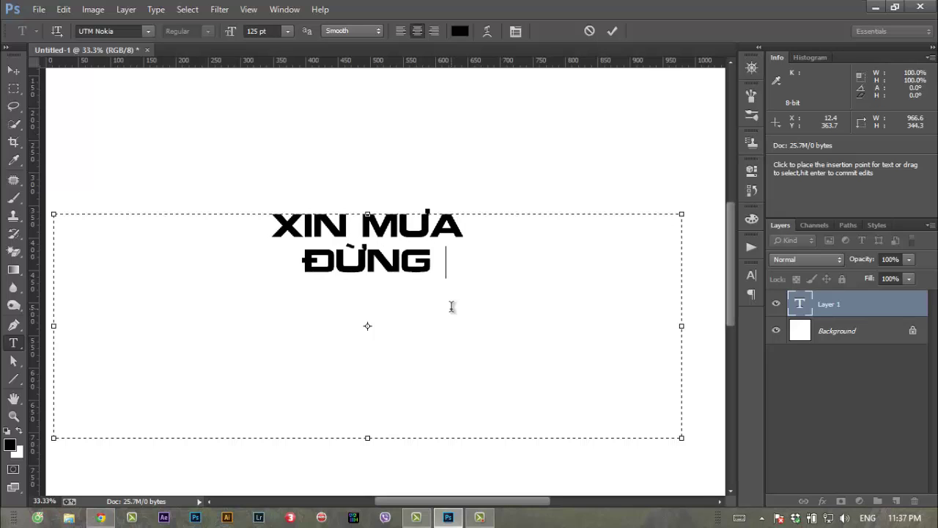
pyautogui.write('ROI')
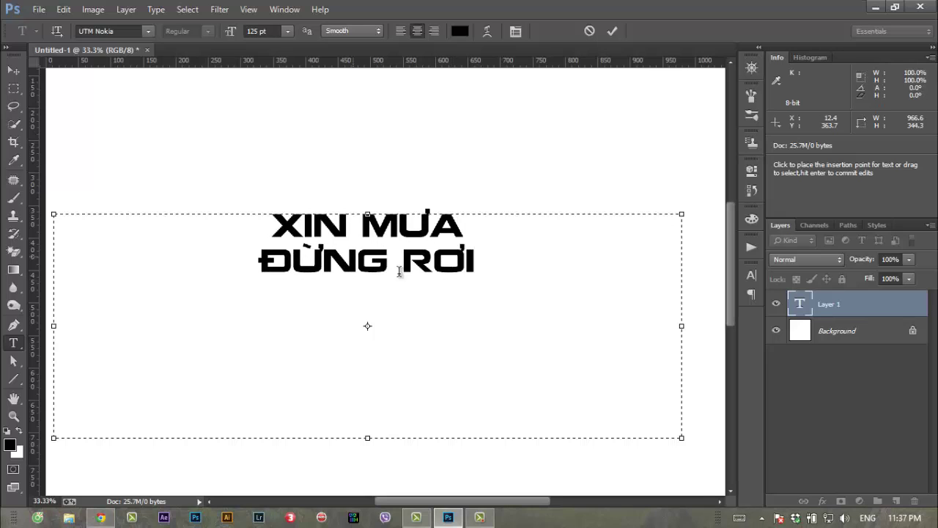
pyautogui.moveTo(509, 273); pyautogui.dragTo(218, 210)
pyautogui.click(325, 283)
pyautogui.moveTo(503, 269); pyautogui.dragTo(244, 247)
pyautogui.click(465, 277)
pyautogui.moveTo(465, 276); pyautogui.dragTo(268, 220)
pyautogui.click(309, 278)
# Apply the SFU Napoli font to all the text and commit the layer
pyautogui.hotkey('ctrl', 'a')
pyautogui.click(363, 353)
pyautogui.click(404, 283)
pyautogui.hotkey('ctrl', 'a')
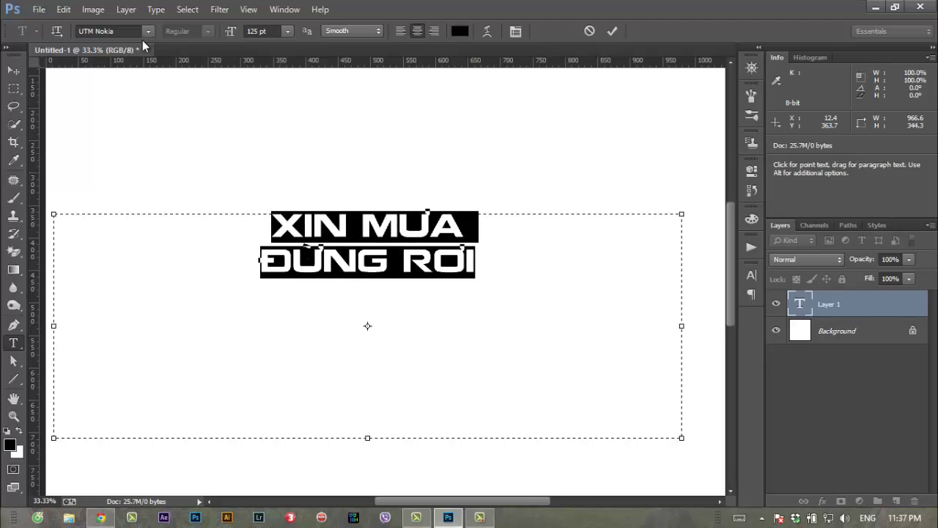
pyautogui.click(147, 31)
pyautogui.moveTo(276, 358); pyautogui.dragTo(278, 181)
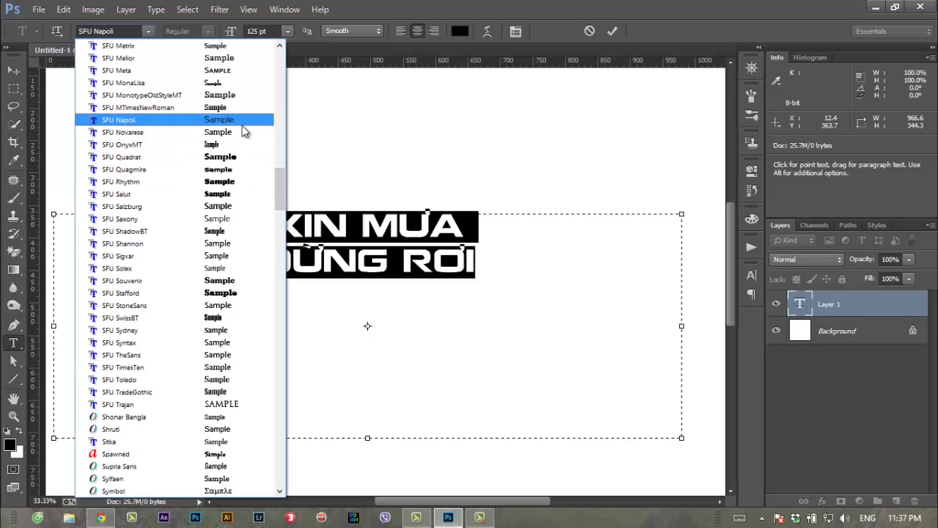
pyautogui.click(242, 120)
pyautogui.click(434, 265)
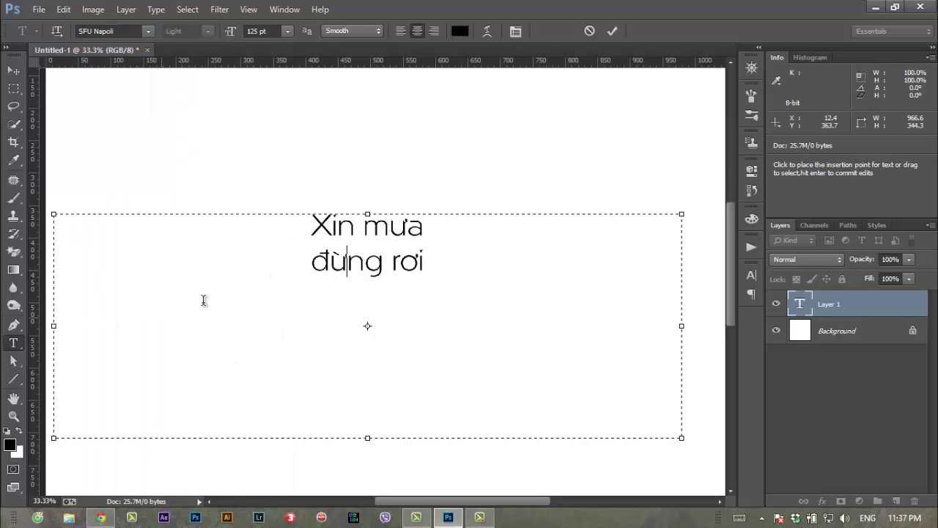
pyautogui.moveTo(433, 268); pyautogui.dragTo(302, 224)
pyautogui.click(394, 284)
pyautogui.click(13, 416)
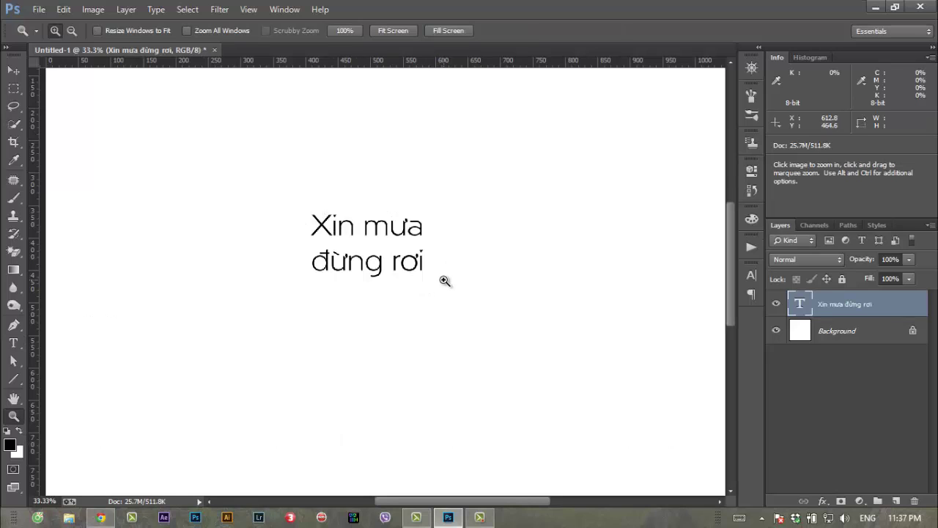
# Show the Character panel from the Window menu
pyautogui.hotkey('ctrl', 't')
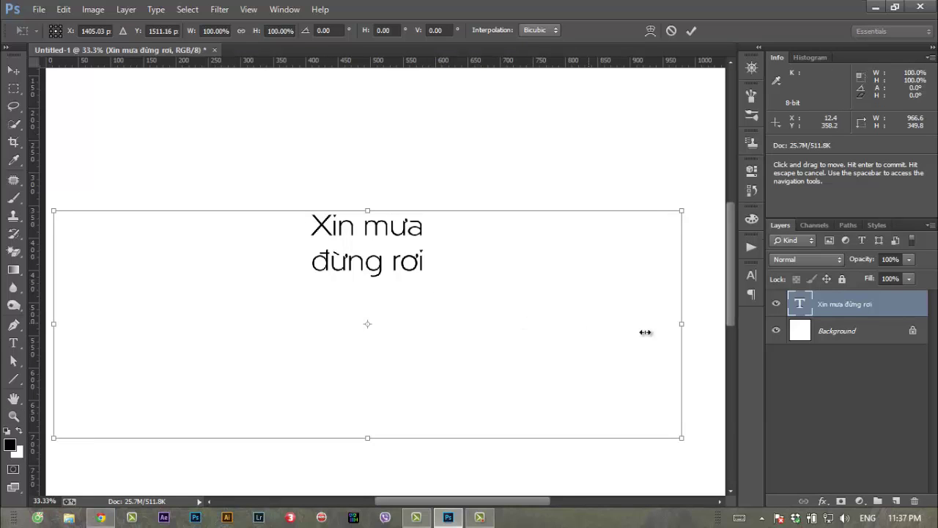
pyautogui.press('Escape')
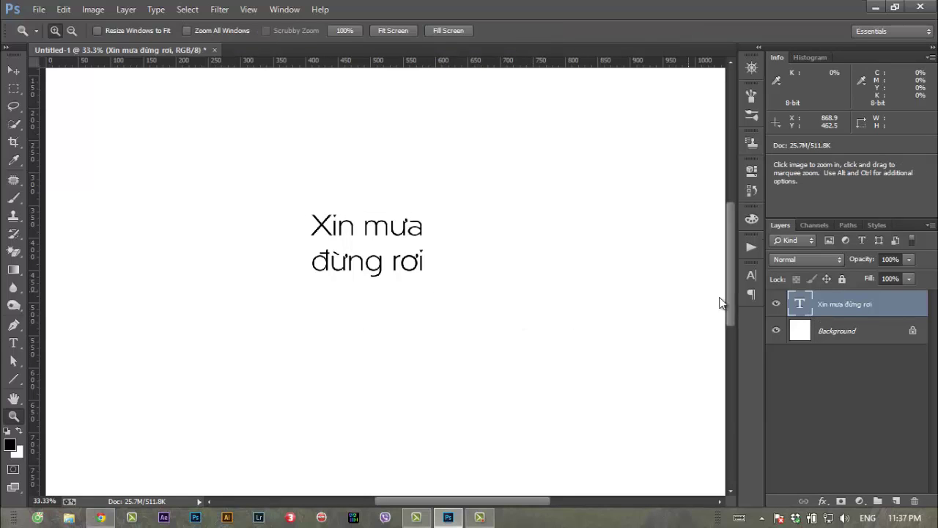
pyautogui.click(752, 274)
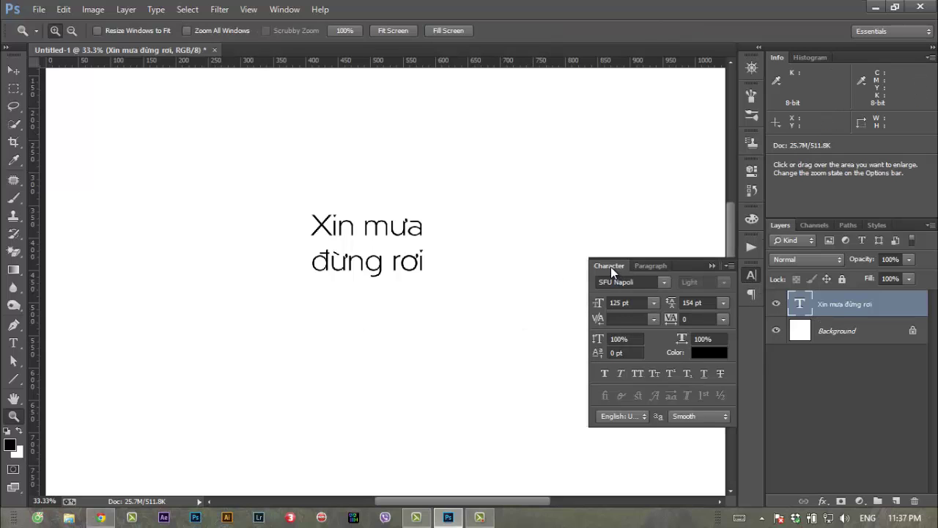
pyautogui.click(711, 265)
pyautogui.click(285, 9)
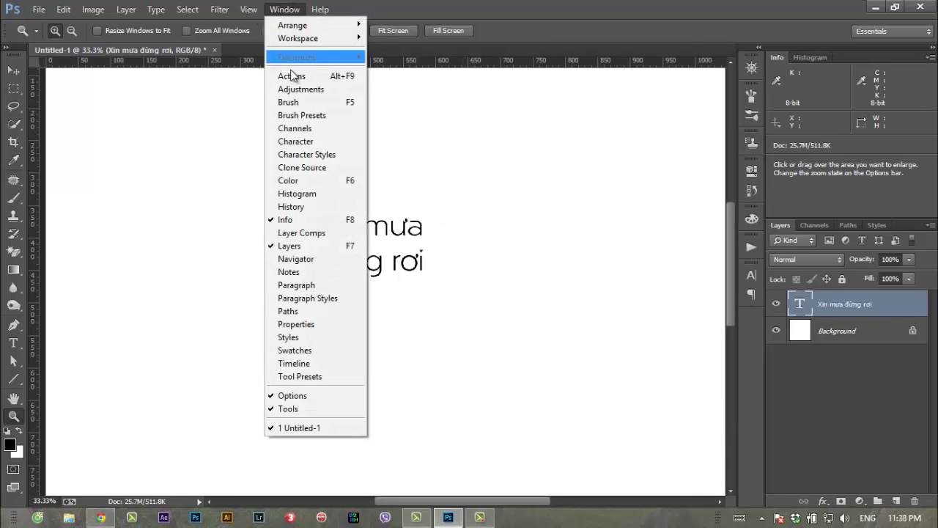
pyautogui.click(312, 129)
pyautogui.click(780, 225)
pyautogui.click(284, 8)
pyautogui.click(323, 141)
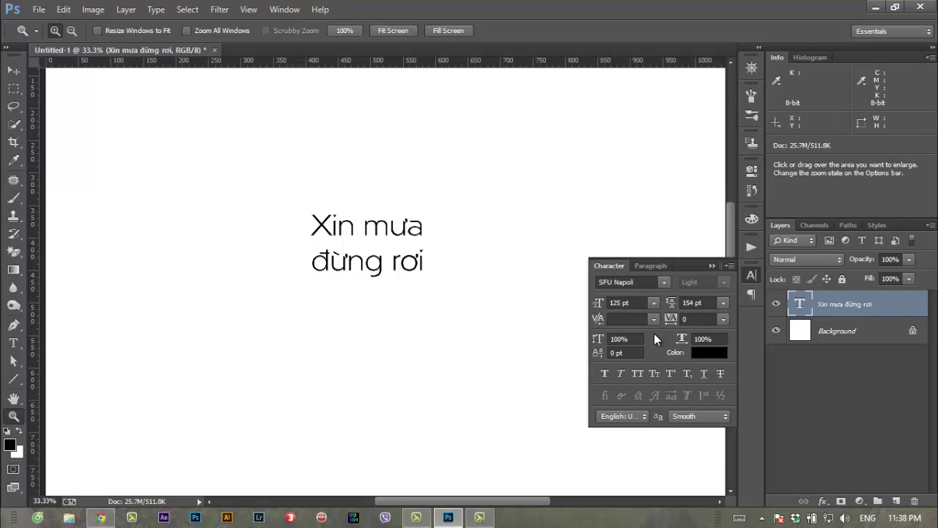
# Set the text's leading to Auto in the Character panel
pyautogui.click(723, 303)
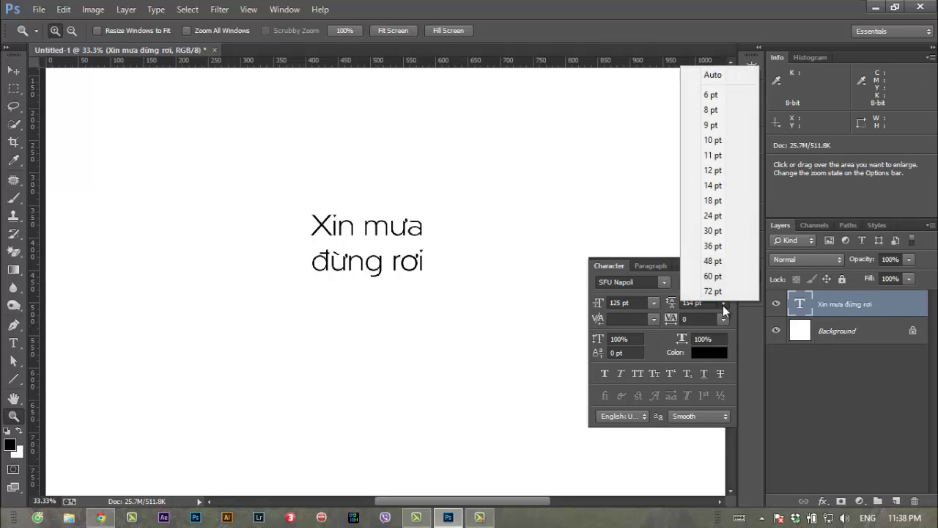
pyautogui.click(712, 75)
pyautogui.click(13, 343)
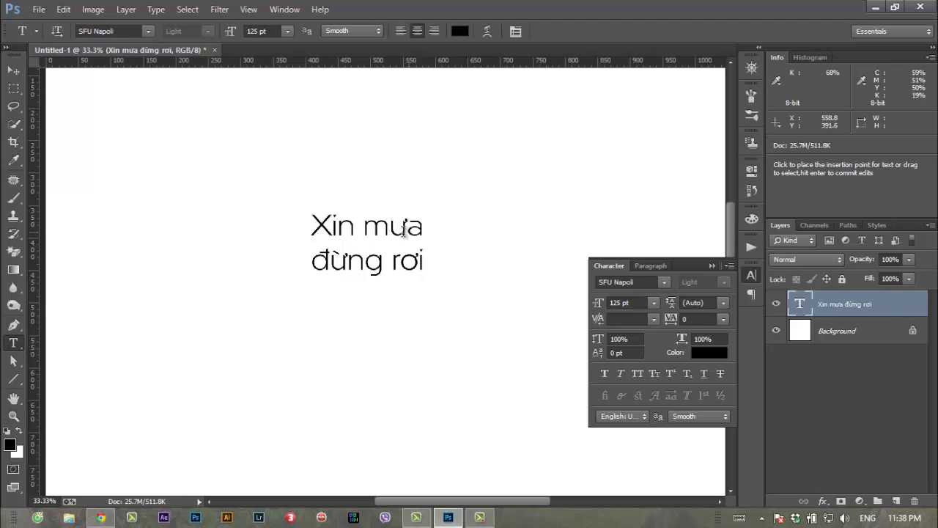
pyautogui.click(400, 258)
pyautogui.hotkey('ctrl', 'a')
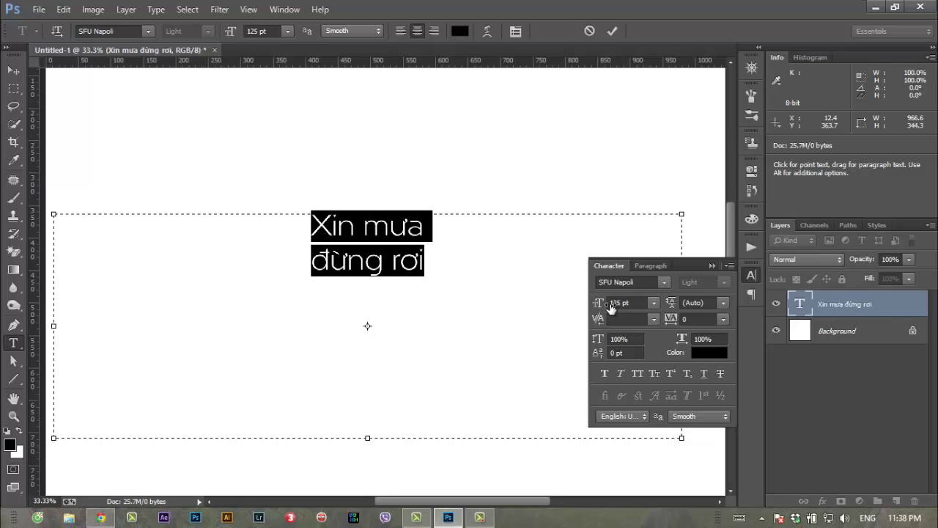
pyautogui.click(673, 304)
pyautogui.click(722, 303)
pyautogui.click(673, 310)
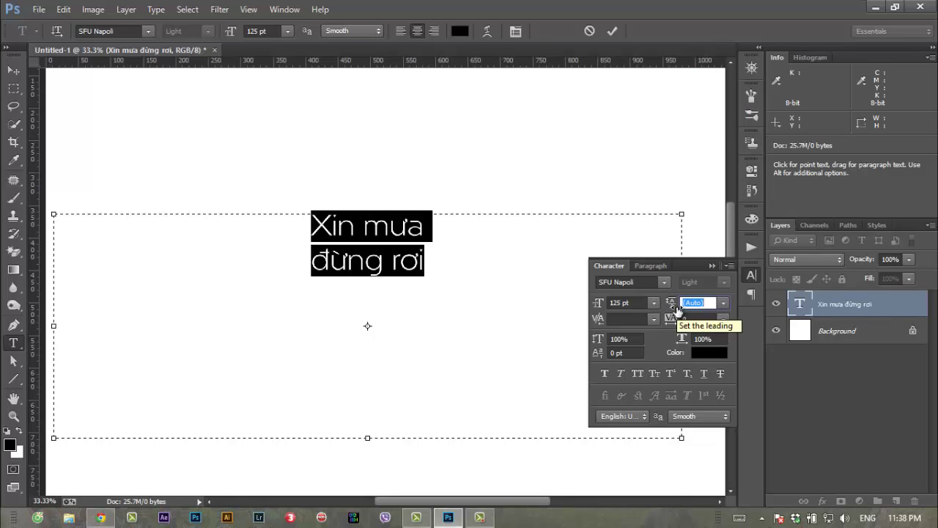
# Select the text lines, ending with the second line 'đừng rơi' selected
pyautogui.click(366, 247)
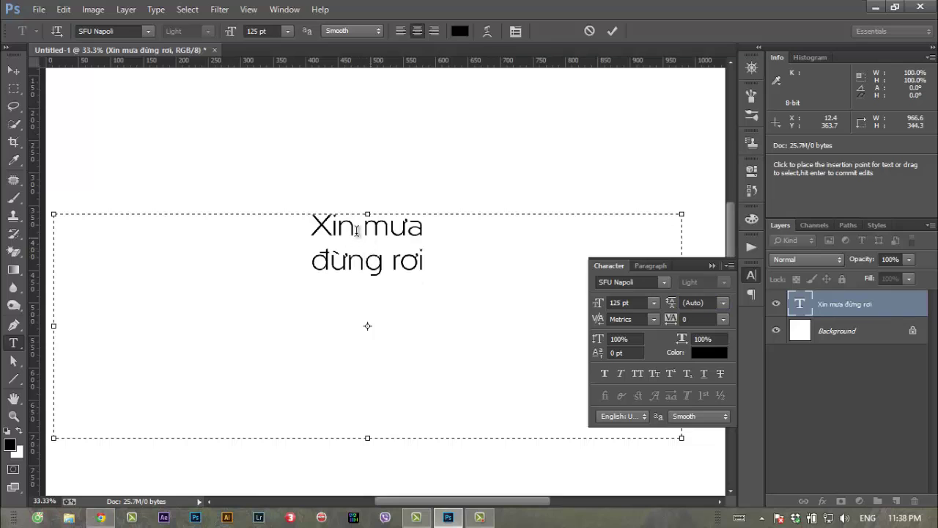
pyautogui.moveTo(455, 259); pyautogui.dragTo(294, 218)
pyautogui.click(375, 281)
pyautogui.moveTo(432, 270); pyautogui.dragTo(300, 235)
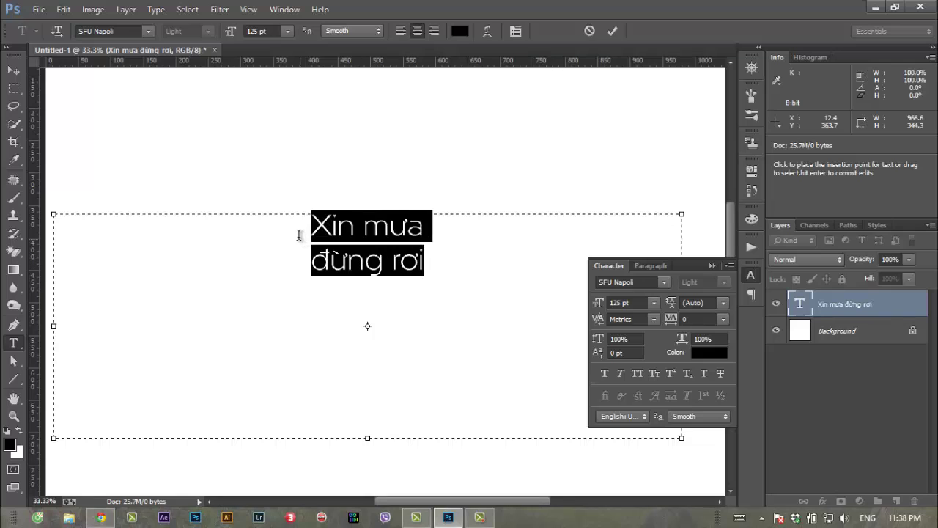
pyautogui.click(353, 254)
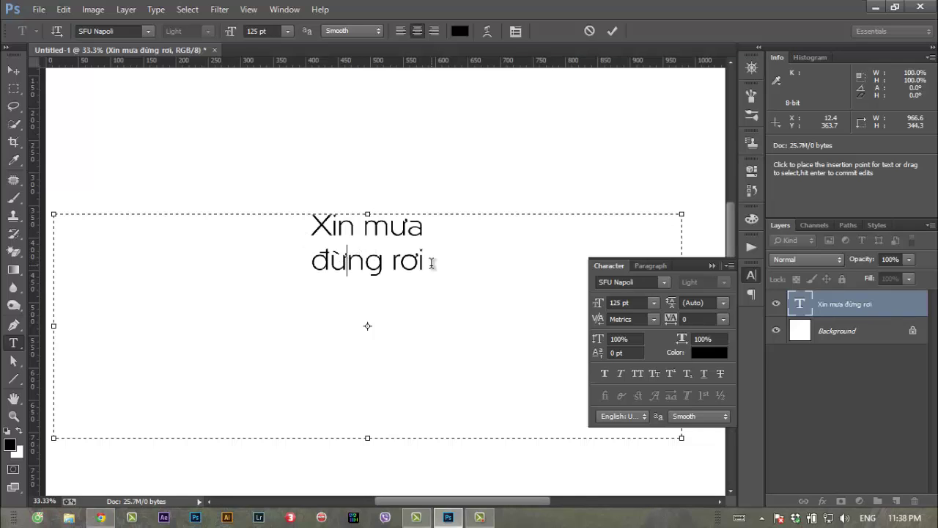
pyautogui.tripleClick(431, 266)
pyautogui.hotkey('ctrl', 'a')
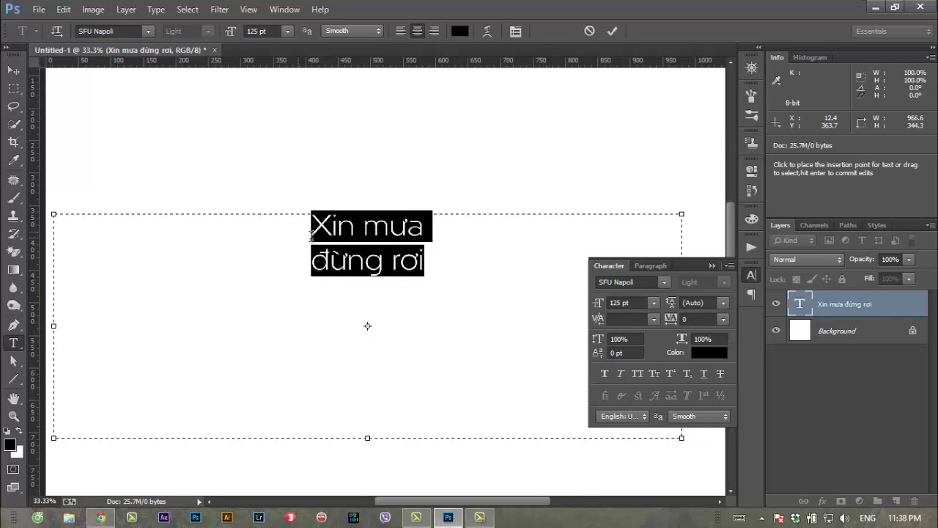
pyautogui.click(433, 265)
pyautogui.moveTo(434, 264)
pyautogui.mouseDown()
pyautogui.moveTo(317, 229)
pyautogui.moveTo(338, 230)
pyautogui.mouseUp()
pyautogui.click(356, 246)
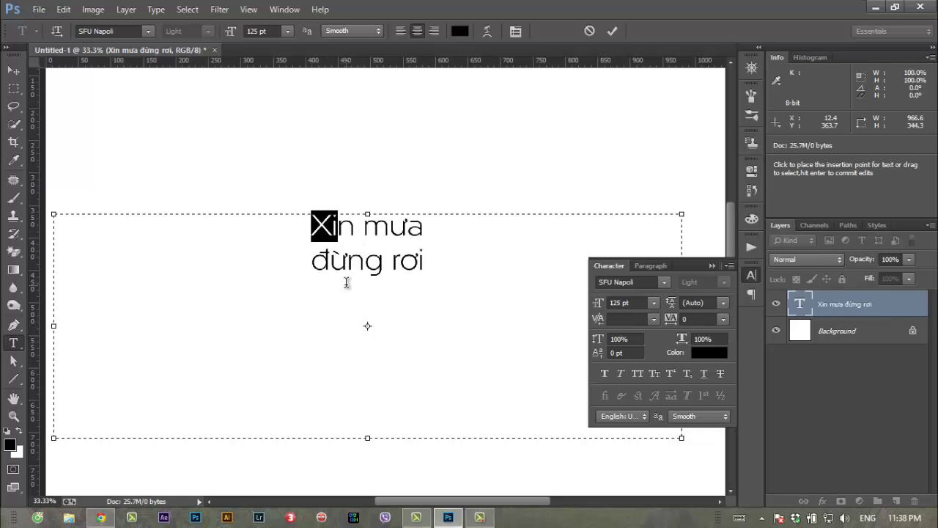
pyautogui.moveTo(446, 268)
pyautogui.mouseDown()
pyautogui.moveTo(352, 230)
pyautogui.moveTo(311, 229)
pyautogui.mouseUp()
pyautogui.click(461, 267)
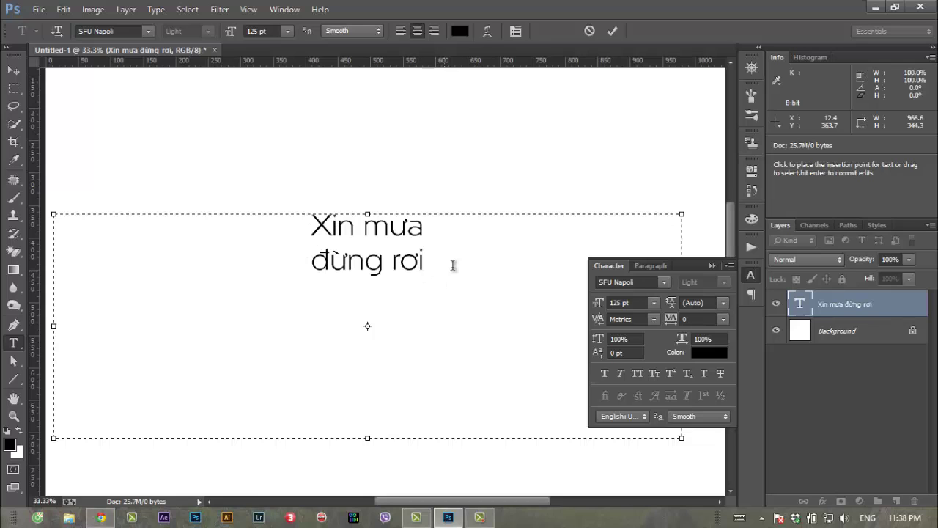
pyautogui.moveTo(446, 276); pyautogui.dragTo(256, 209)
pyautogui.click(441, 272)
pyautogui.moveTo(441, 272); pyautogui.dragTo(313, 277)
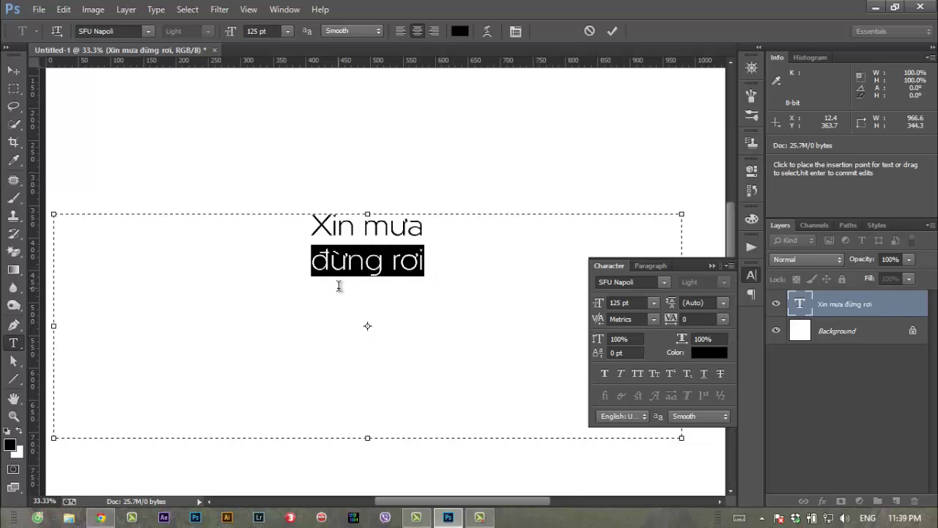
# Try leading values of 10 pt, 72 pt and 95 pt, then commit the text
pyautogui.click(723, 304)
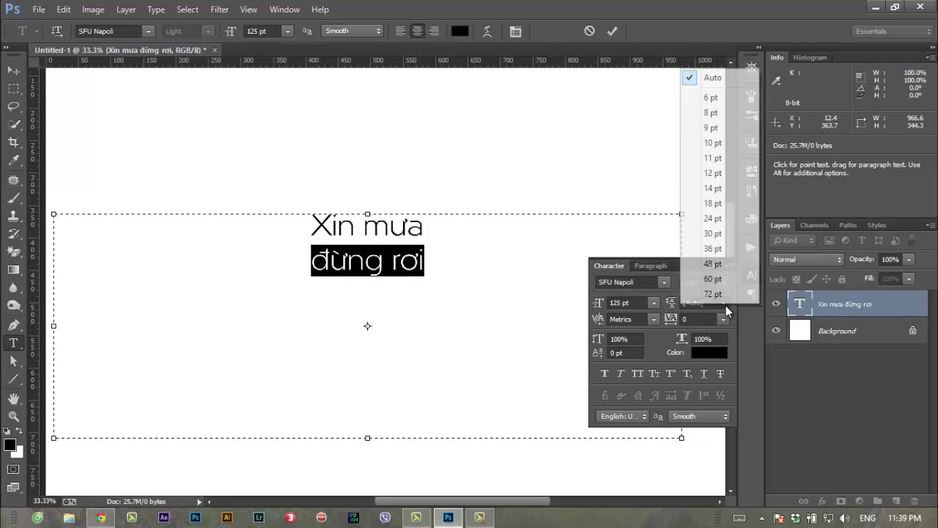
pyautogui.click(710, 143)
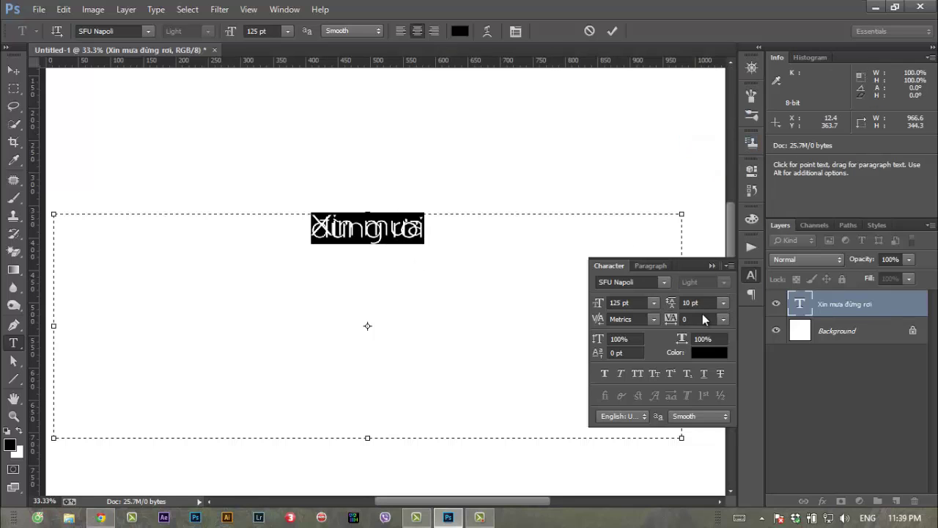
pyautogui.click(723, 303)
pyautogui.click(725, 294)
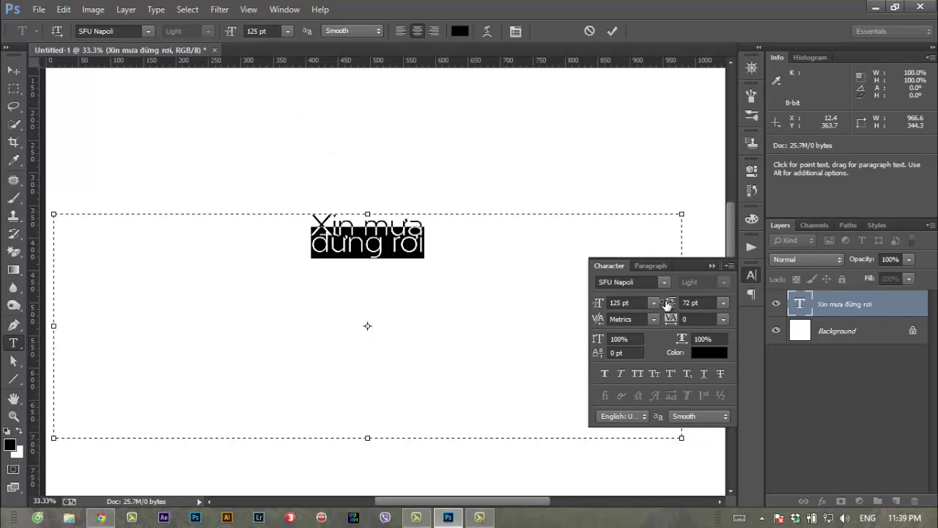
pyautogui.moveTo(673, 304); pyautogui.dragTo(691, 305)
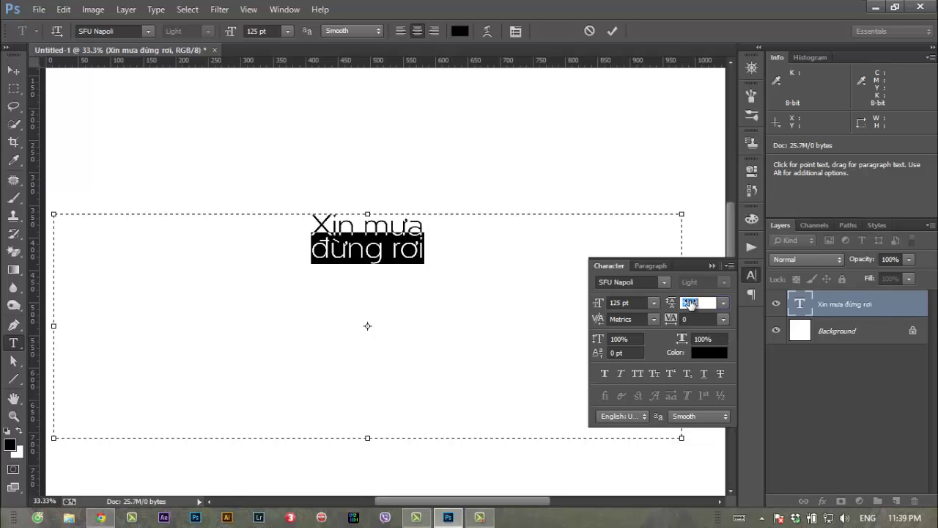
pyautogui.click(328, 286)
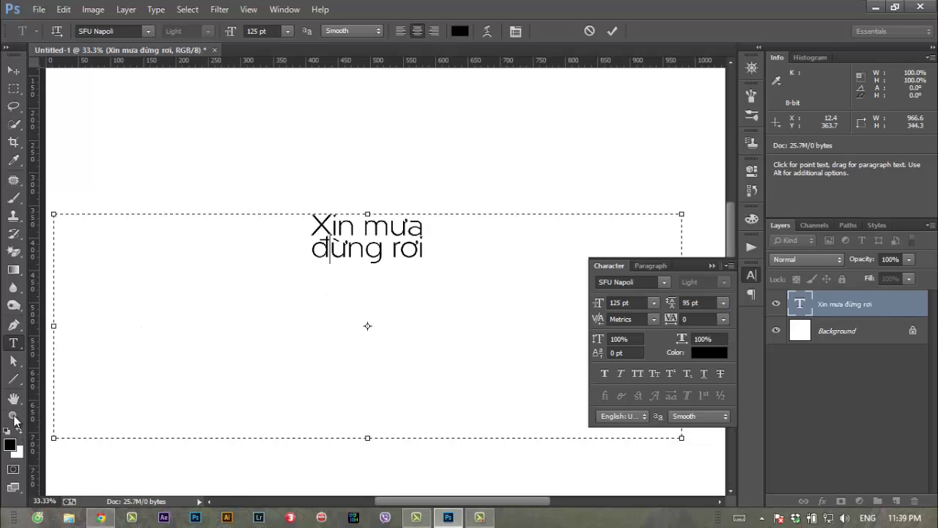
pyautogui.click(14, 416)
# Reselect all the text, reset its leading to Auto and commit
pyautogui.click(13, 343)
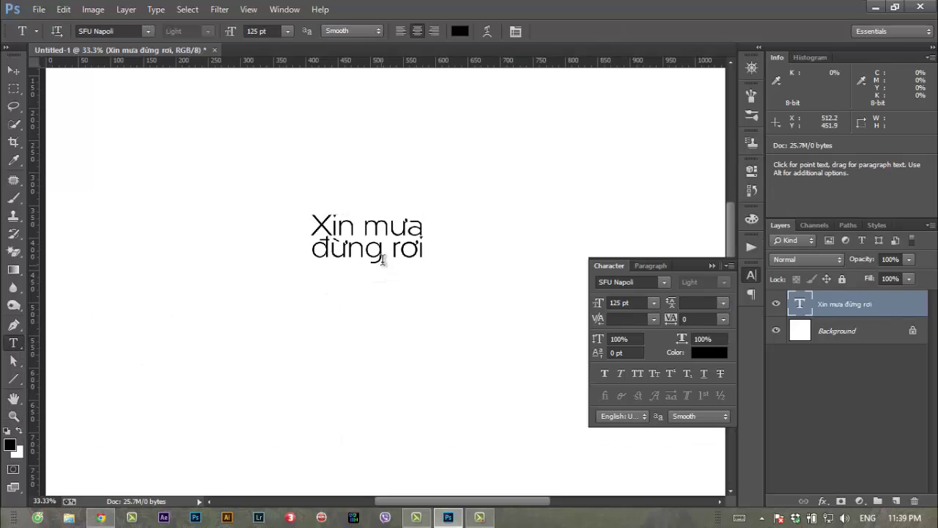
pyautogui.click(439, 250)
pyautogui.moveTo(438, 250); pyautogui.dragTo(304, 218)
pyautogui.click(722, 306)
pyautogui.click(721, 80)
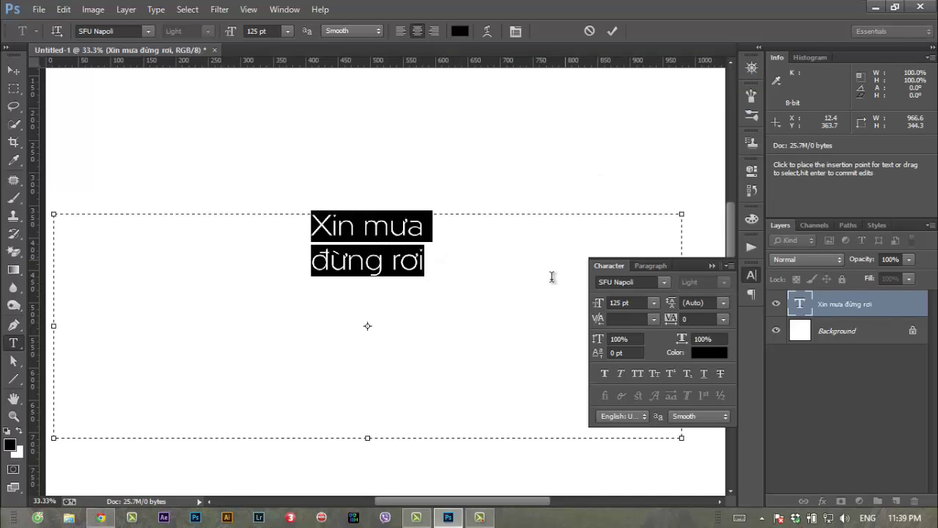
pyautogui.click(654, 321)
pyautogui.click(652, 332)
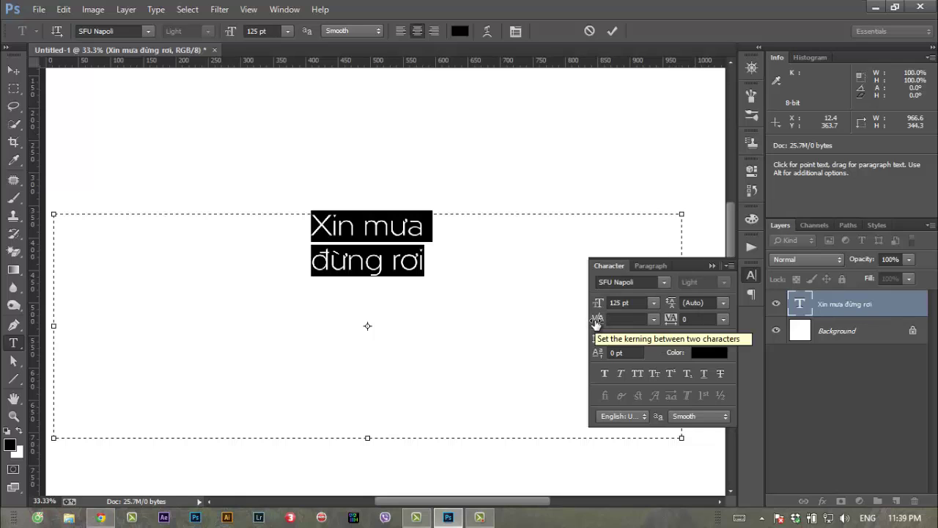
pyautogui.click(411, 265)
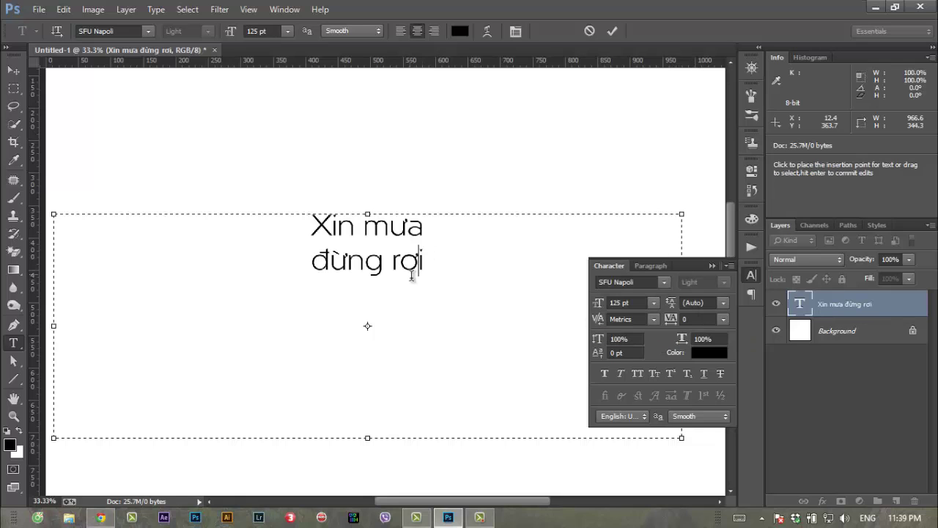
pyautogui.click(13, 415)
# Zoom to 200% on 'mưa' and put the text cursor between m and ư
pyautogui.moveTo(368, 239); pyautogui.dragTo(366, 235)
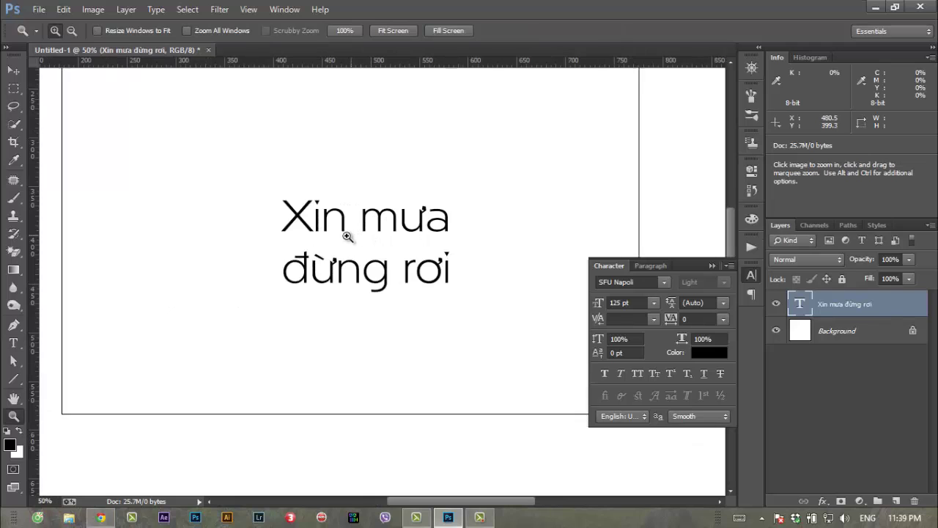
pyautogui.click(347, 239)
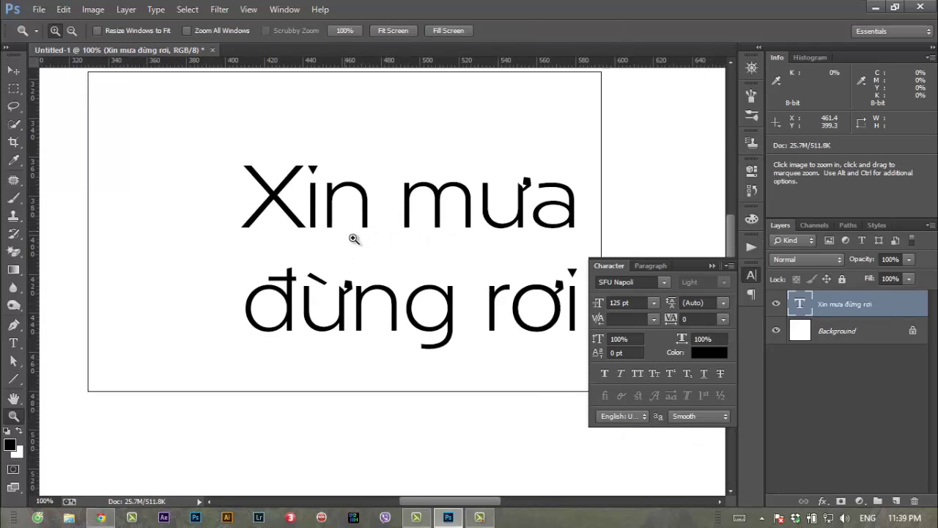
pyautogui.moveTo(469, 323)
pyautogui.mouseDown()
pyautogui.moveTo(326, 347)
pyautogui.moveTo(365, 328)
pyautogui.mouseUp()
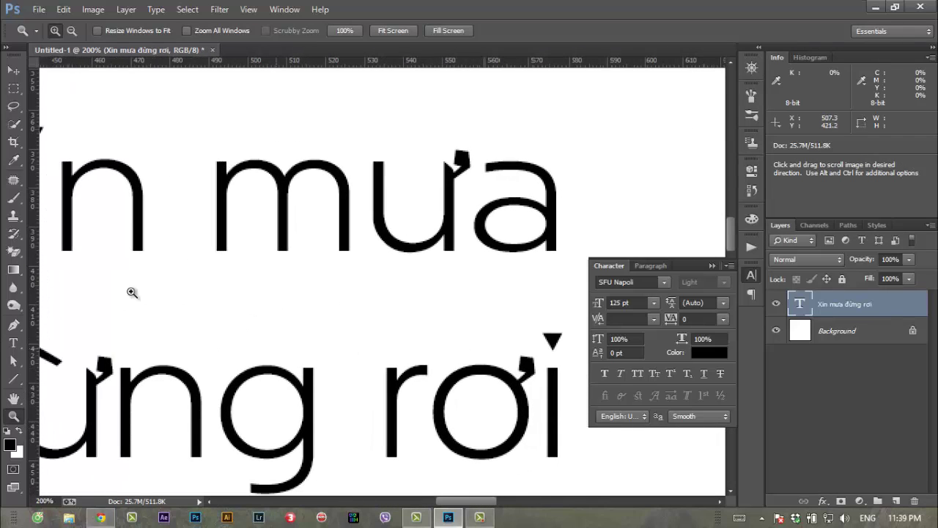
pyautogui.click(13, 343)
pyautogui.click(363, 202)
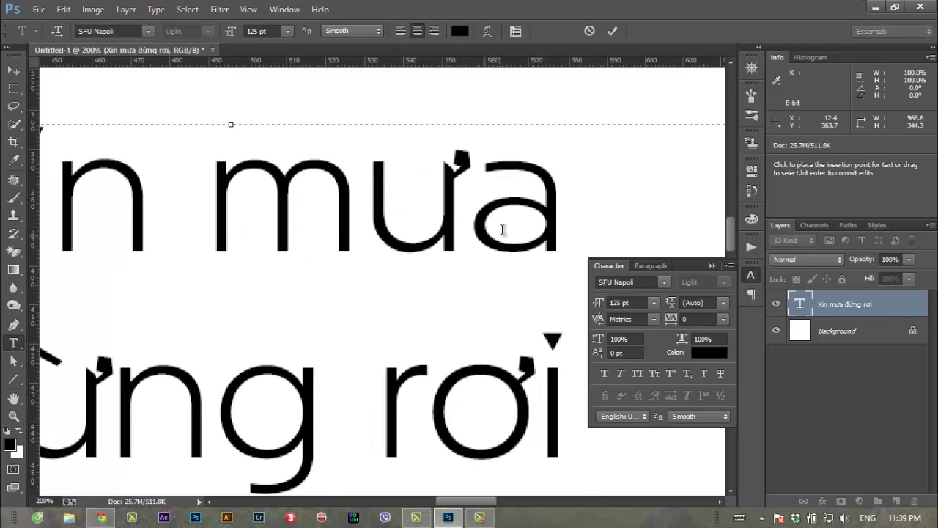
pyautogui.click(473, 210)
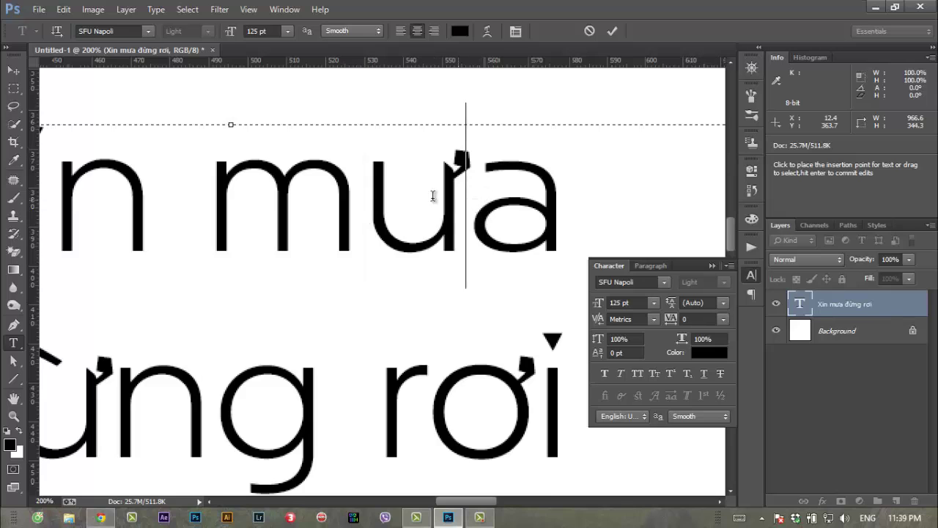
pyautogui.click(363, 211)
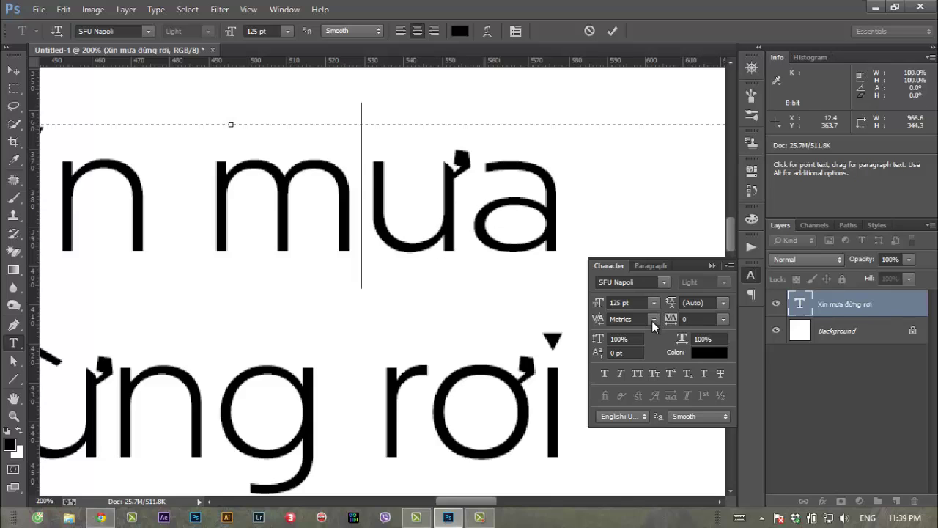
# Try m–ư kerning of -10, -75 and -5, settle on -25, and commit
pyautogui.click(652, 321)
pyautogui.click(640, 165)
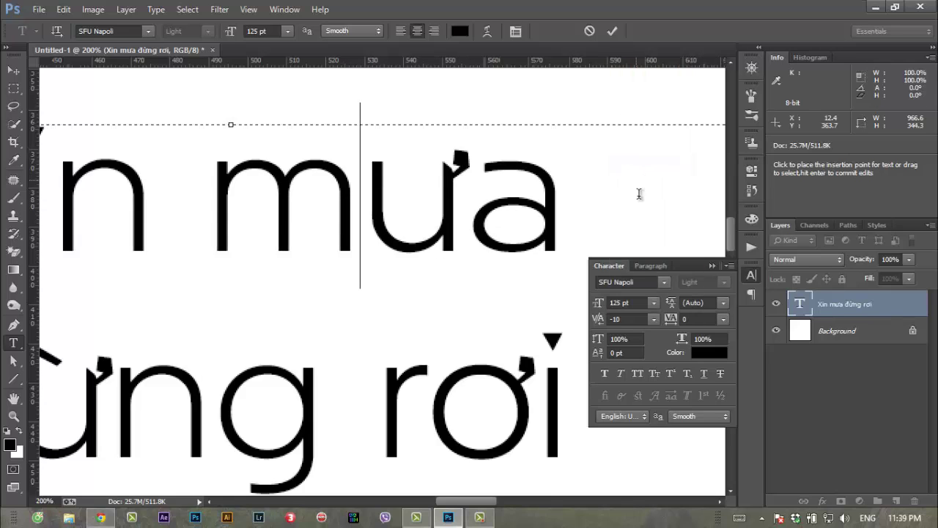
pyautogui.click(652, 319)
pyautogui.click(640, 119)
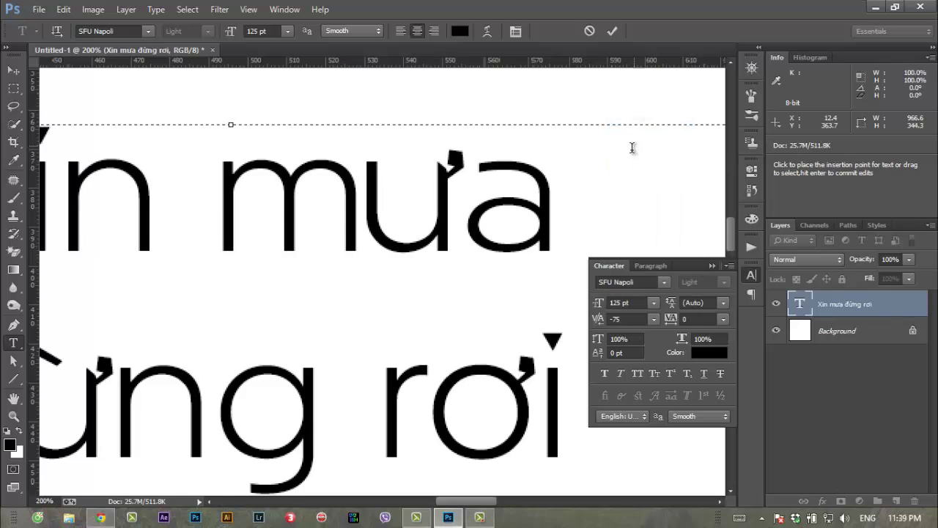
pyautogui.moveTo(600, 323); pyautogui.dragTo(623, 323)
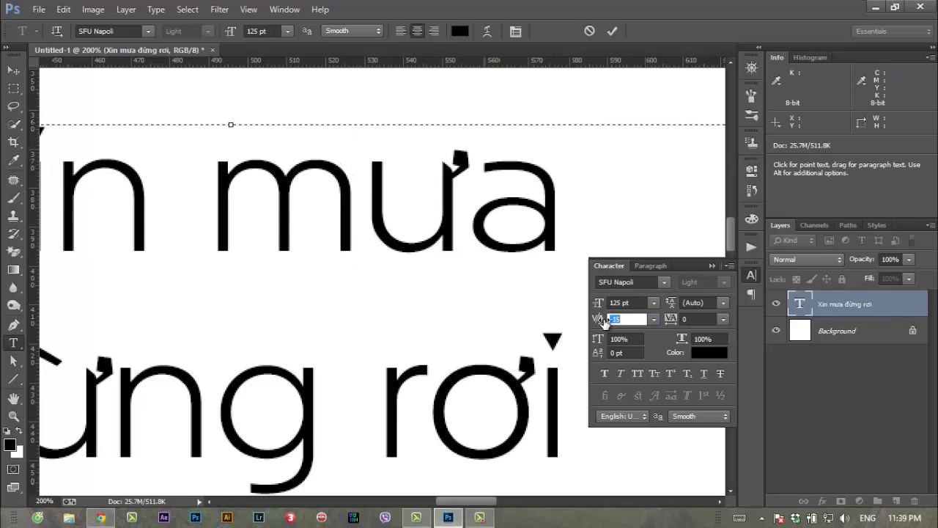
pyautogui.click(653, 319)
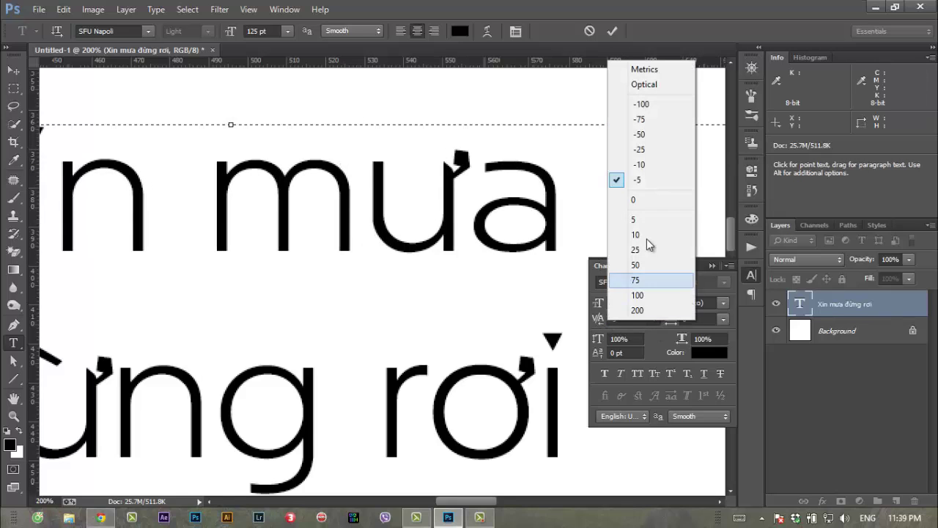
pyautogui.click(638, 150)
pyautogui.hotkey('ctrl', 'Return')
# Zoom out and back in to recentre the view on 'mưa'
pyautogui.press('z')
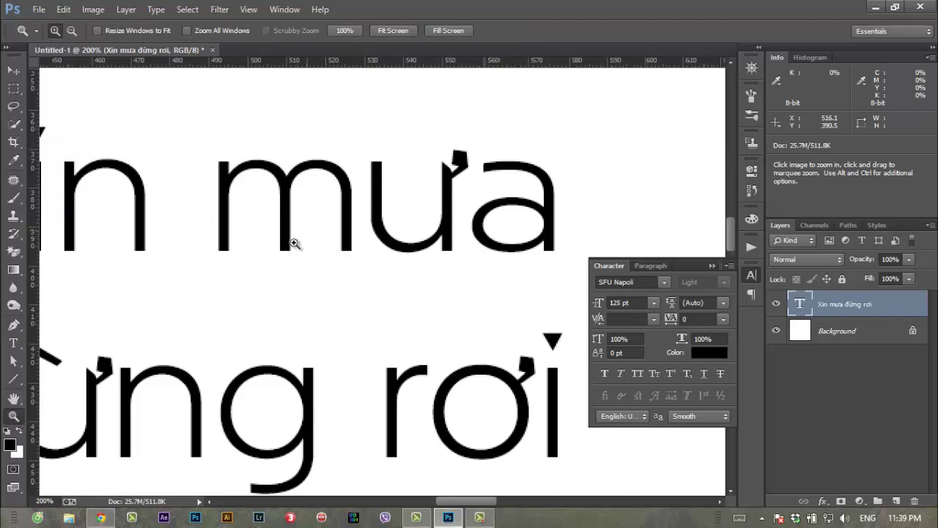
pyautogui.keyDown('alt'); pyautogui.click(325, 253); pyautogui.keyUp('alt')
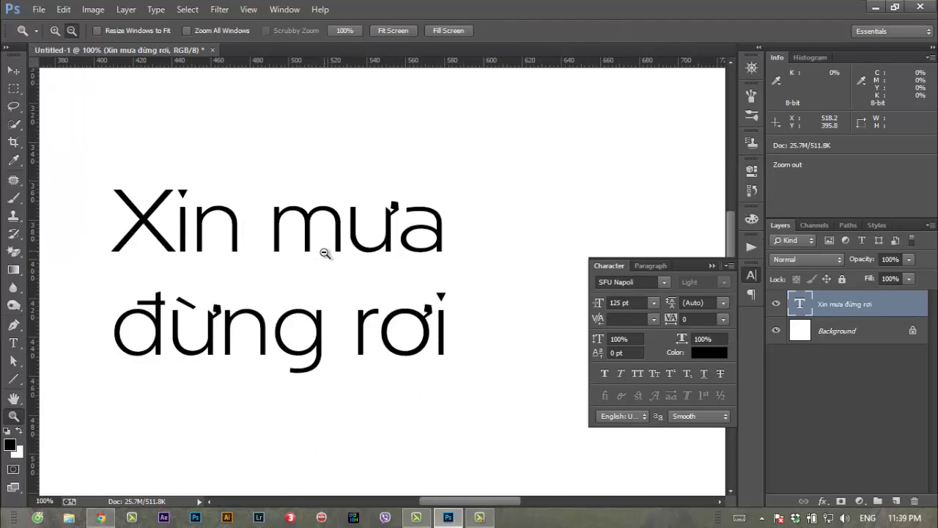
pyautogui.click(370, 236)
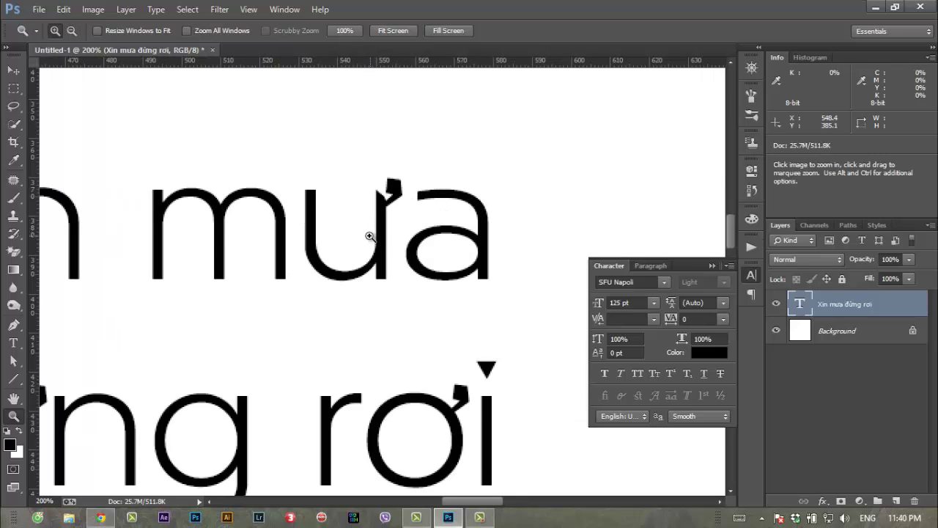
pyautogui.moveTo(356, 247); pyautogui.dragTo(393, 254)
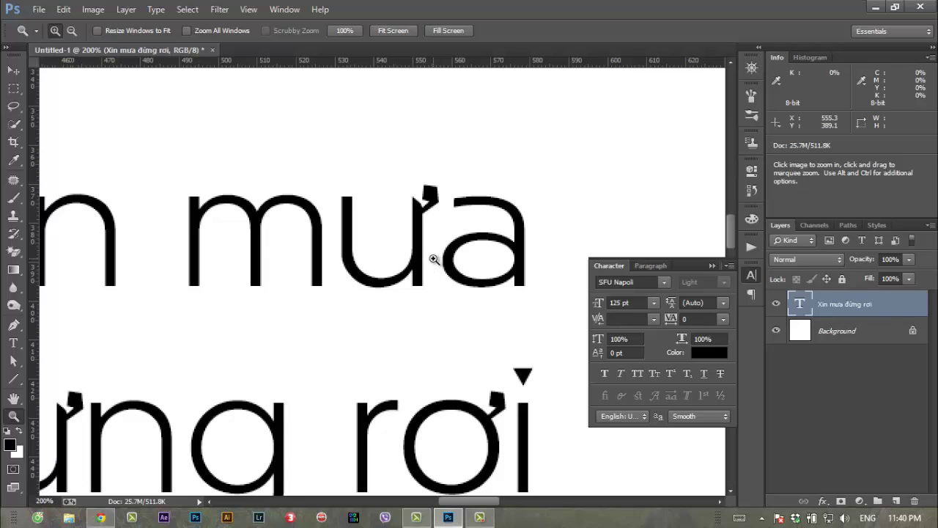
pyautogui.click(13, 342)
# Replace the ư in 'mưa' with u and set the m–u kerning to 0
pyautogui.click(402, 238)
pyautogui.moveTo(403, 238); pyautogui.dragTo(335, 237)
pyautogui.write('u')
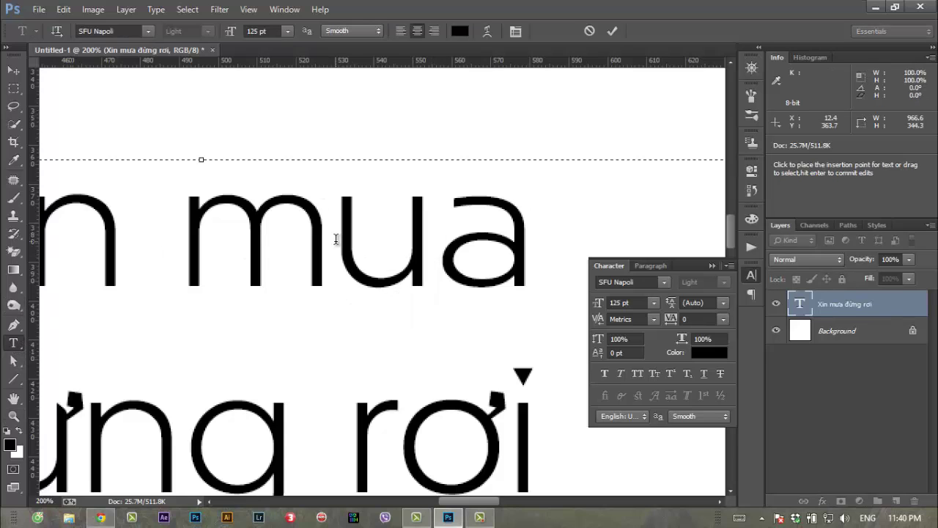
pyautogui.click(342, 249)
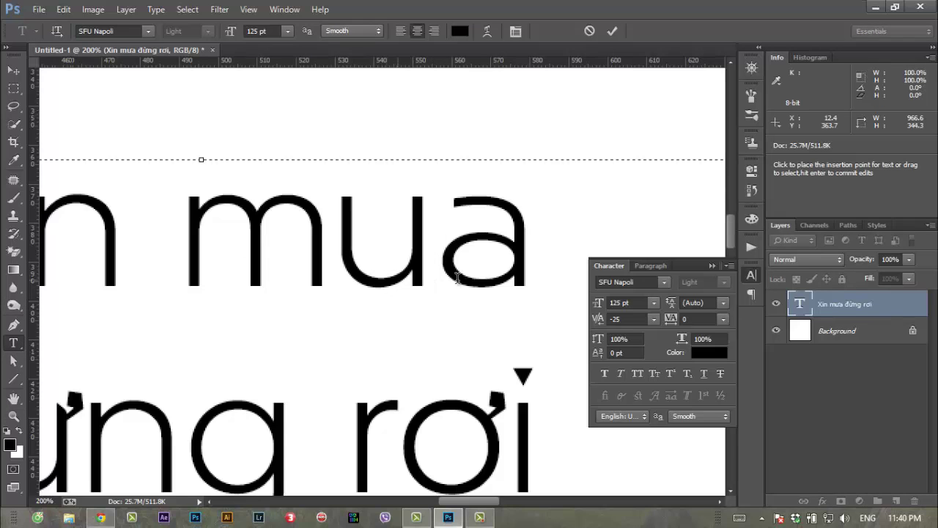
pyautogui.click(653, 319)
pyautogui.click(630, 197)
# Check the kerning around the u, then retype it as ư
pyautogui.click(438, 251)
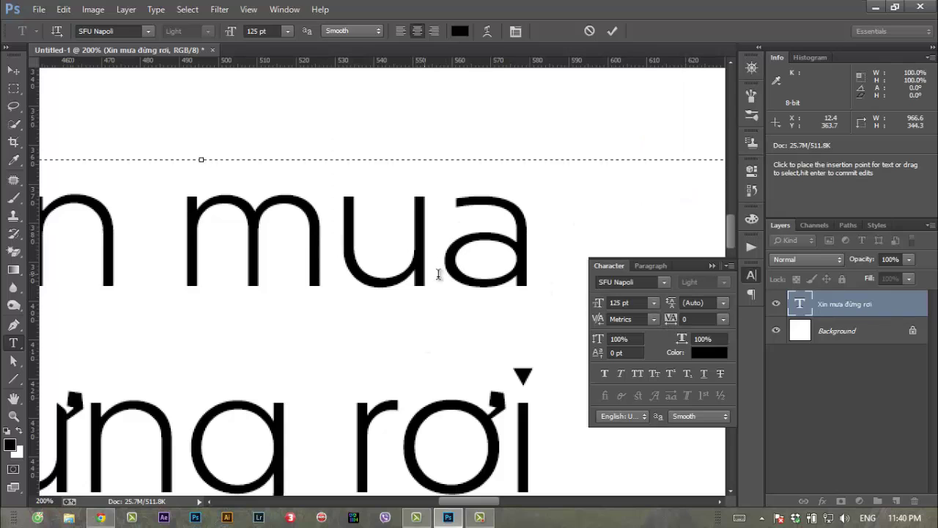
pyautogui.click(331, 247)
pyautogui.click(440, 257)
pyautogui.click(345, 255)
pyautogui.moveTo(419, 262); pyautogui.dragTo(329, 252)
pyautogui.write('ư')
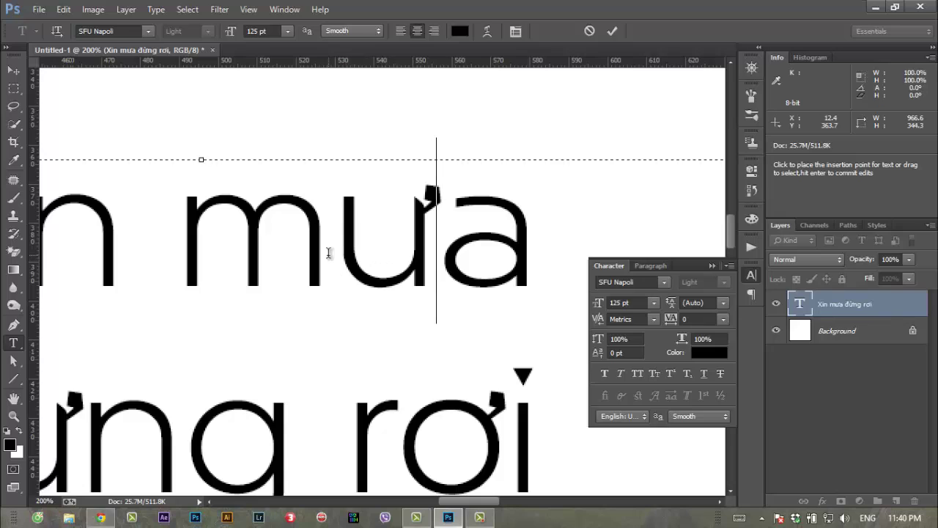
# Set the m–ư kerning to -25, commit, and zoom back to 100%
pyautogui.click(347, 279)
pyautogui.click(437, 242)
pyautogui.click(326, 257)
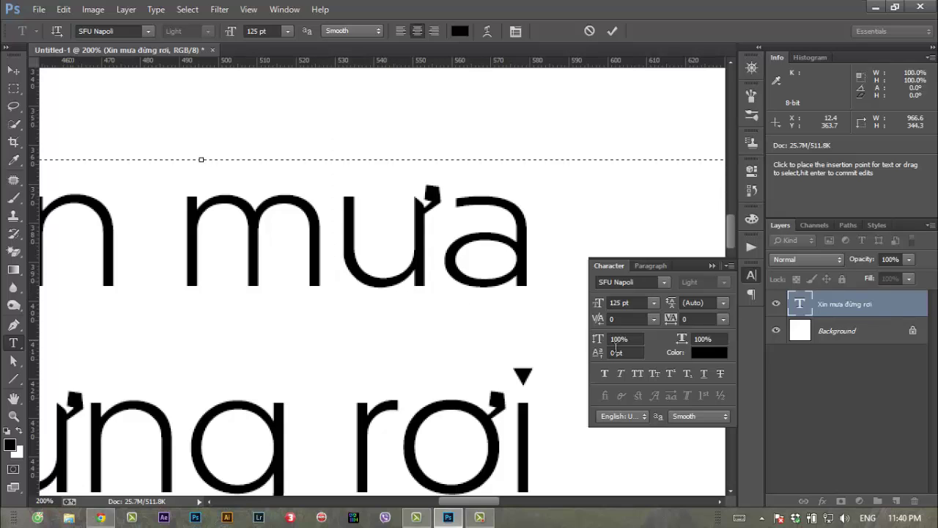
pyautogui.click(653, 319)
pyautogui.click(647, 150)
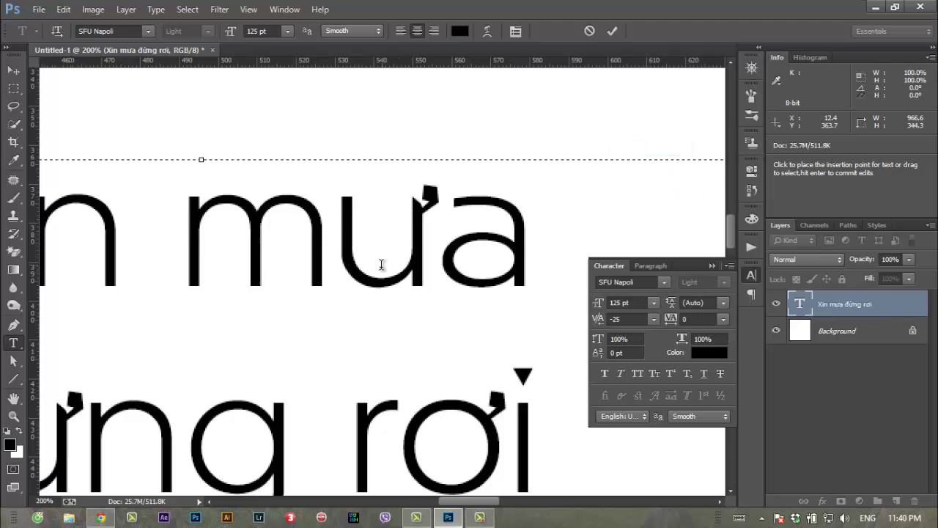
pyautogui.click(14, 416)
pyautogui.click(332, 248)
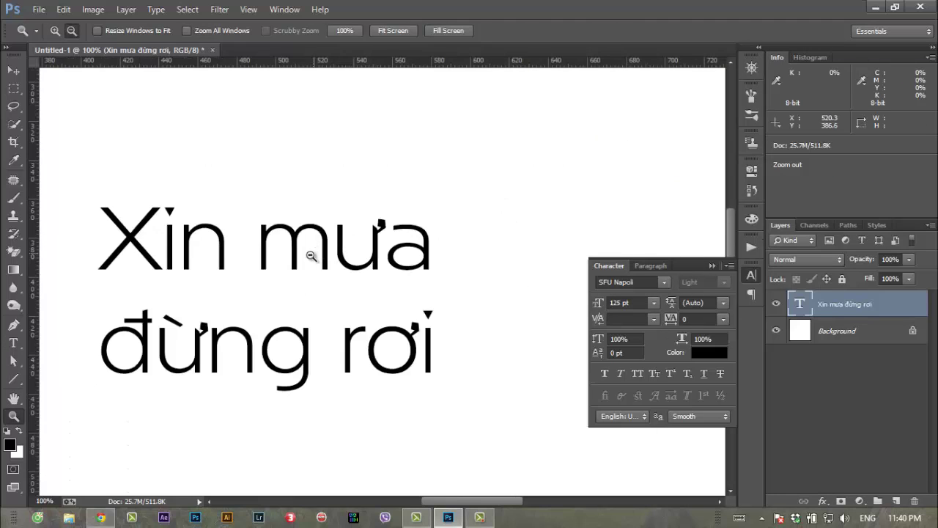
pyautogui.click(257, 285)
pyautogui.click(257, 322)
pyautogui.moveTo(264, 325)
pyautogui.mouseDown()
pyautogui.moveTo(362, 311)
pyautogui.moveTo(367, 377)
pyautogui.mouseUp()
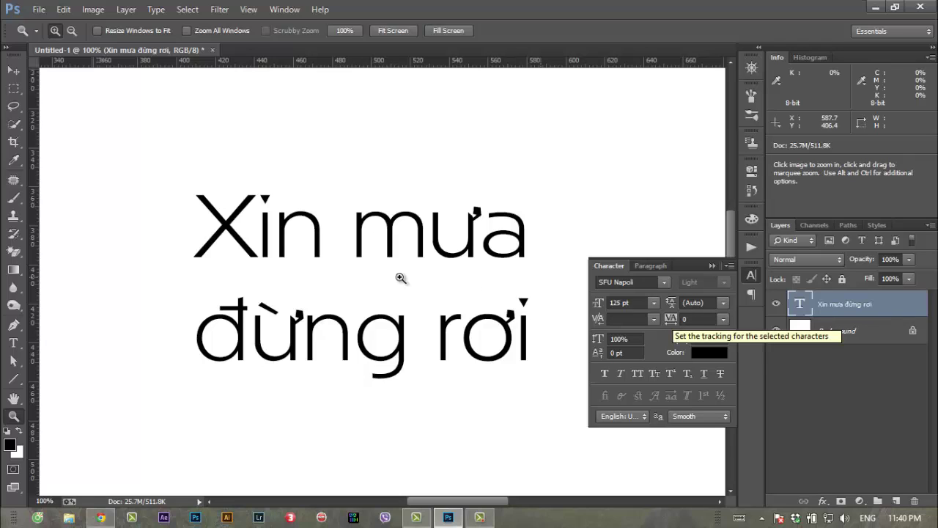
pyautogui.click(13, 342)
pyautogui.click(427, 235)
pyautogui.tripleClick(490, 247)
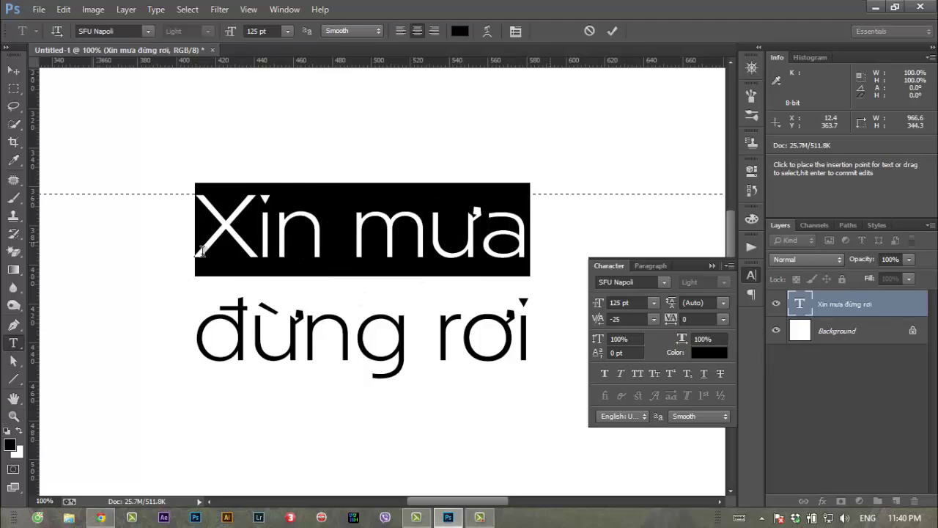
pyautogui.click(723, 319)
pyautogui.click(739, 301)
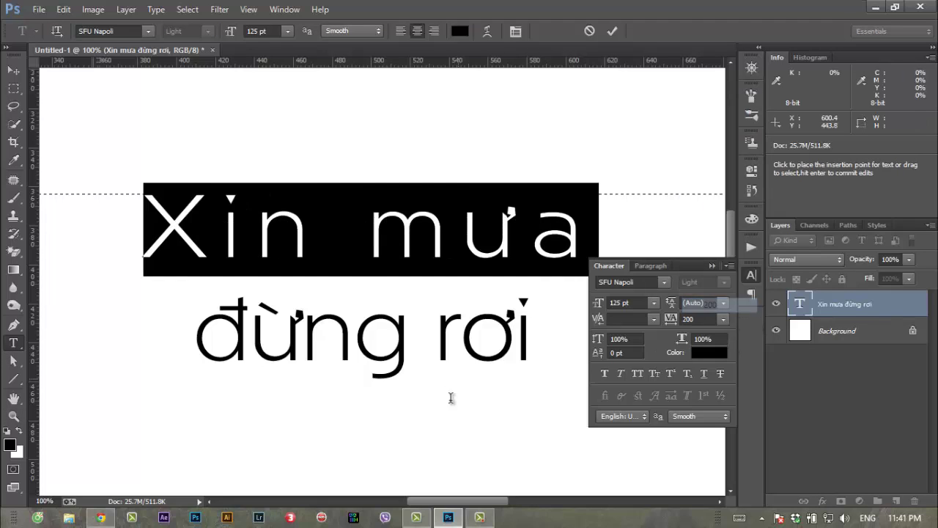
pyautogui.click(463, 262)
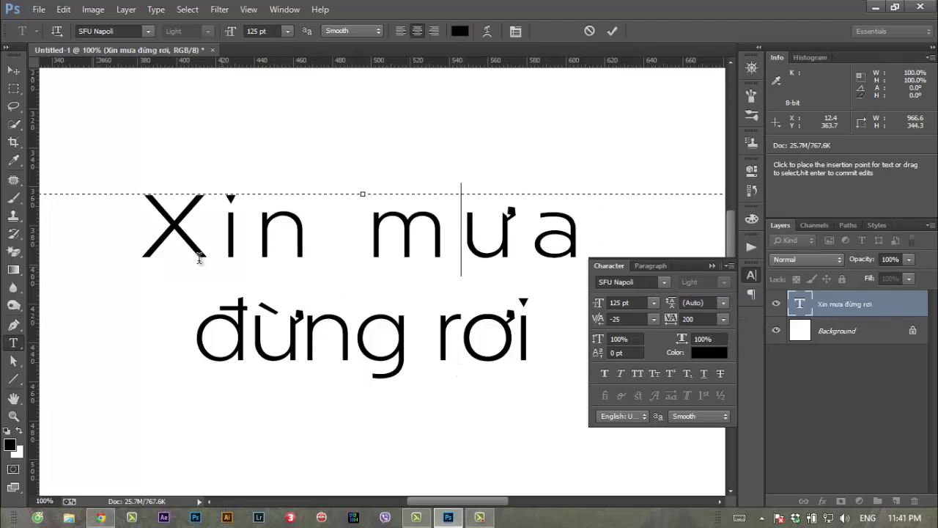
pyautogui.tripleClick(593, 230)
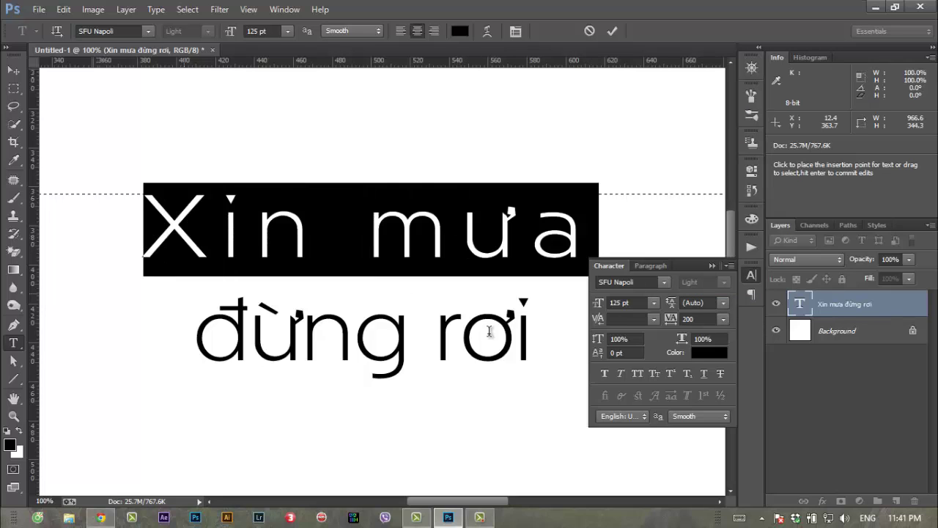
pyautogui.click(722, 320)
pyautogui.click(723, 196)
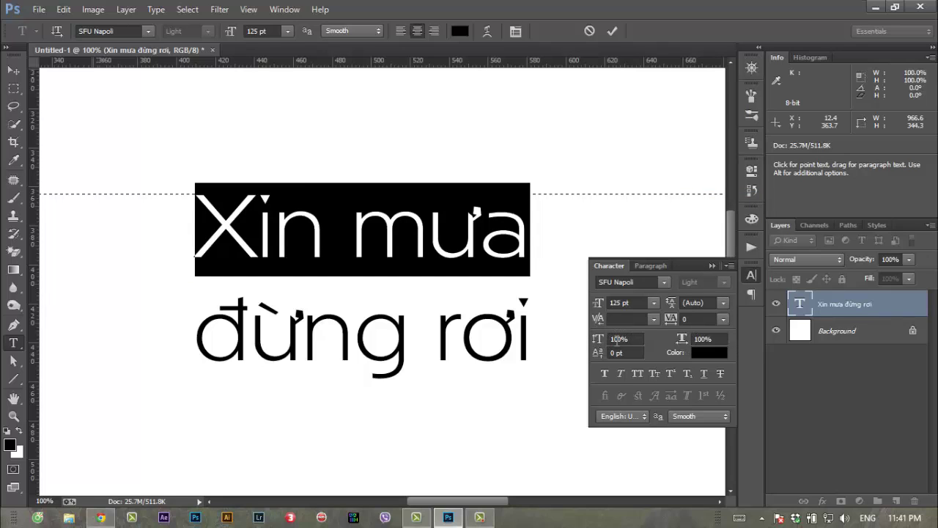
pyautogui.click(633, 338)
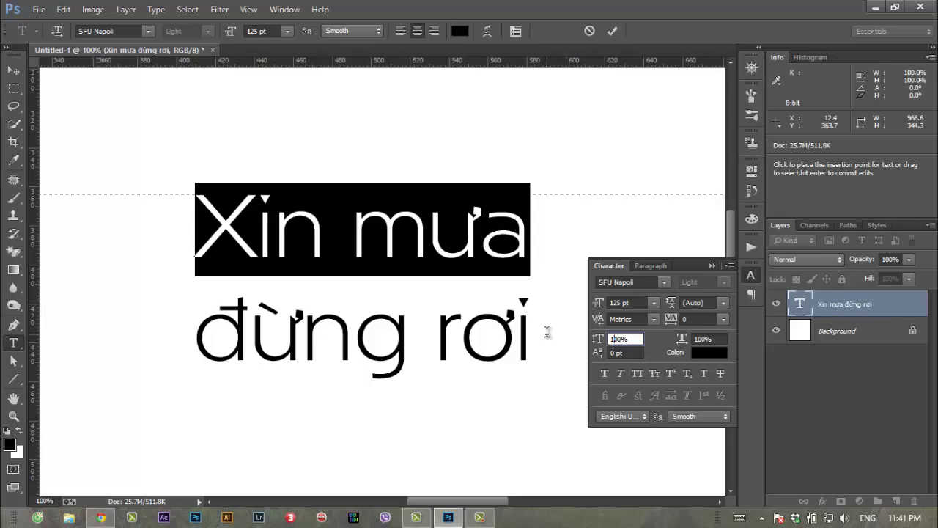
pyautogui.write('500')
pyautogui.press('Return')
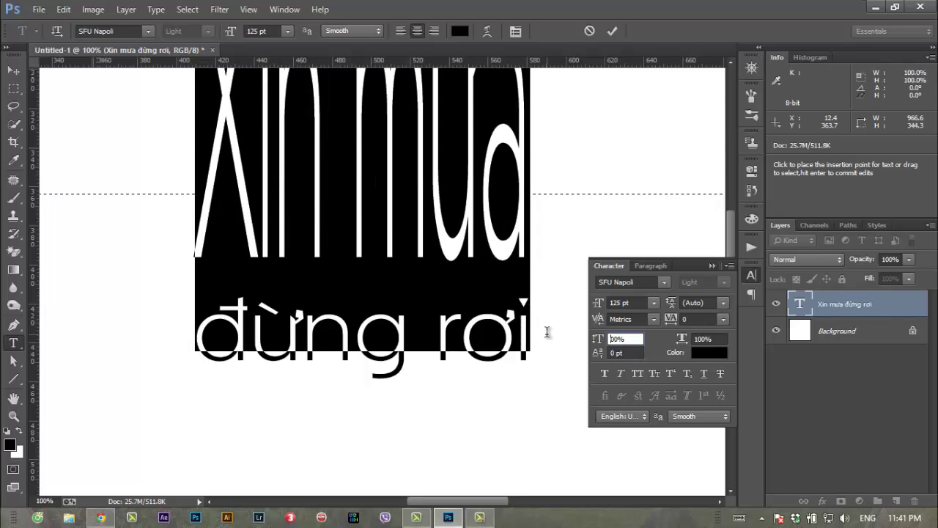
pyautogui.write('100')
pyautogui.press('Return')
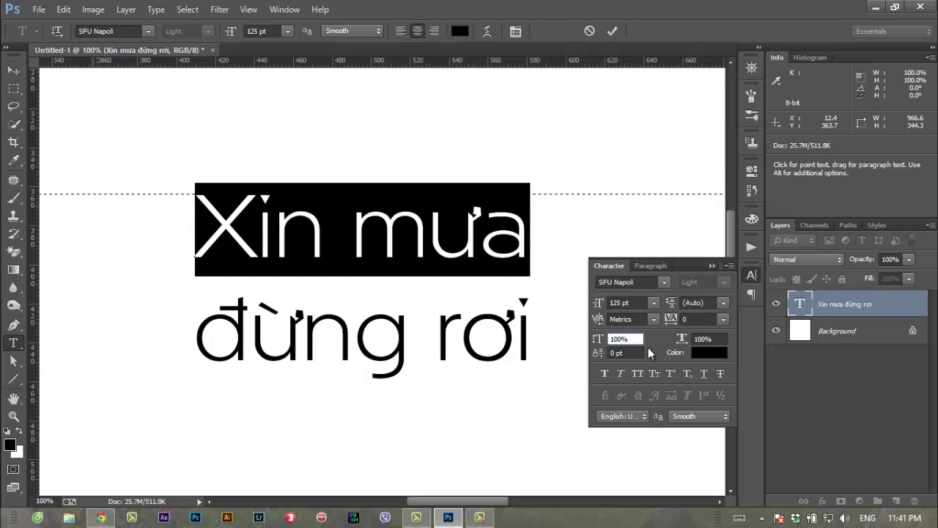
pyautogui.click(620, 353)
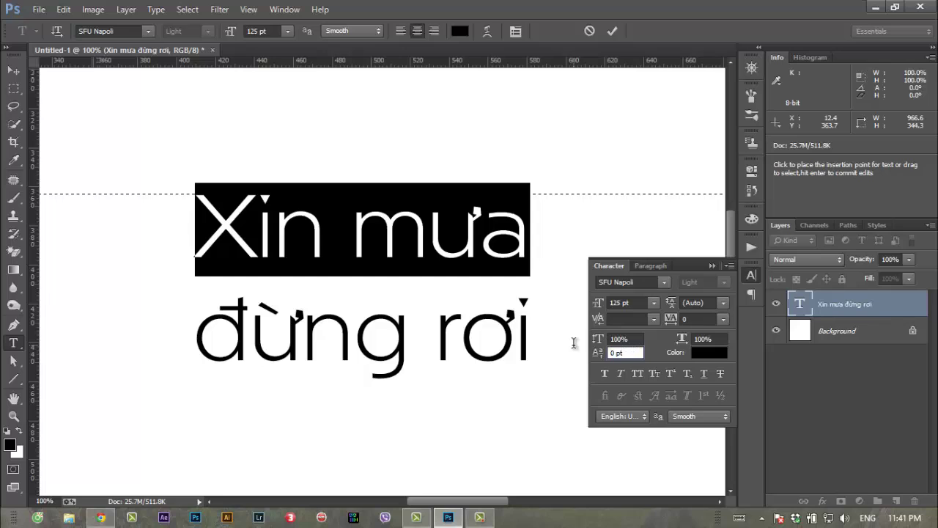
pyautogui.click(523, 354)
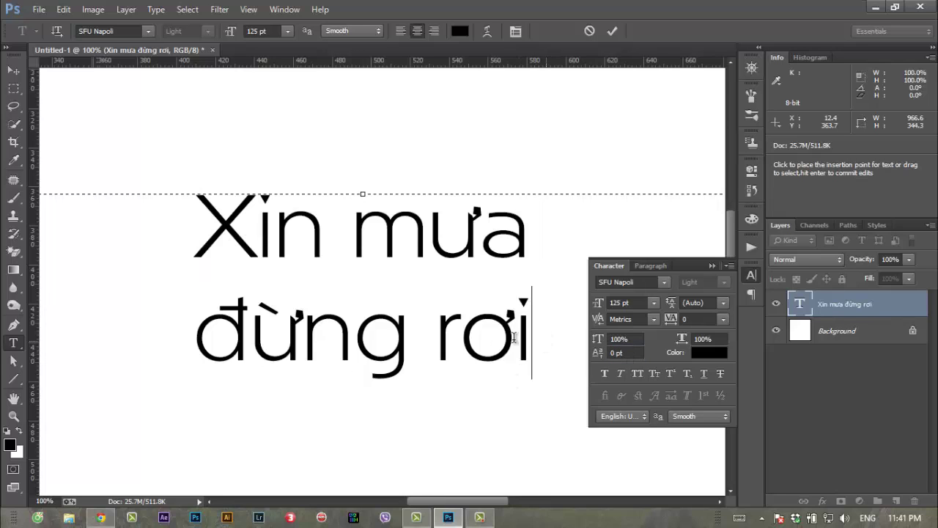
pyautogui.moveTo(538, 337); pyautogui.dragTo(250, 345)
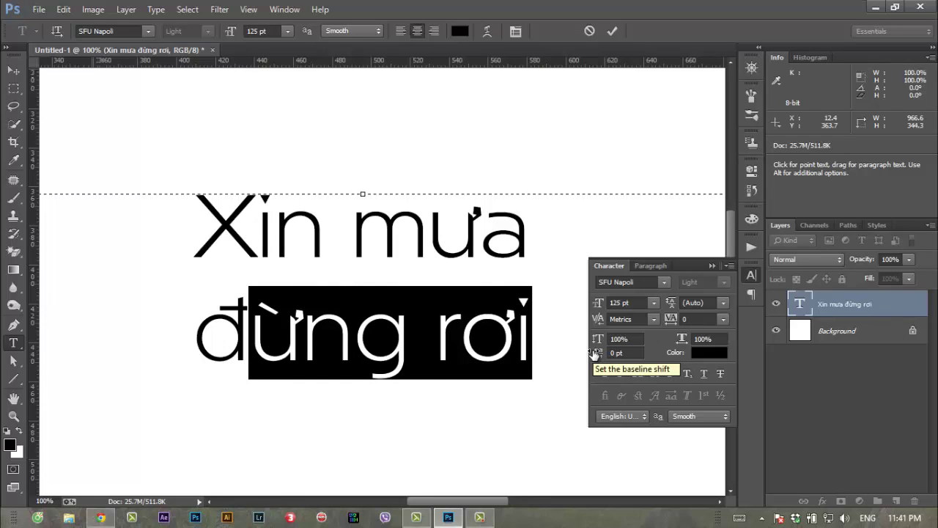
# Drag horizontal guides onto the canvas to check the first line's baseline alignment
pyautogui.click(412, 363)
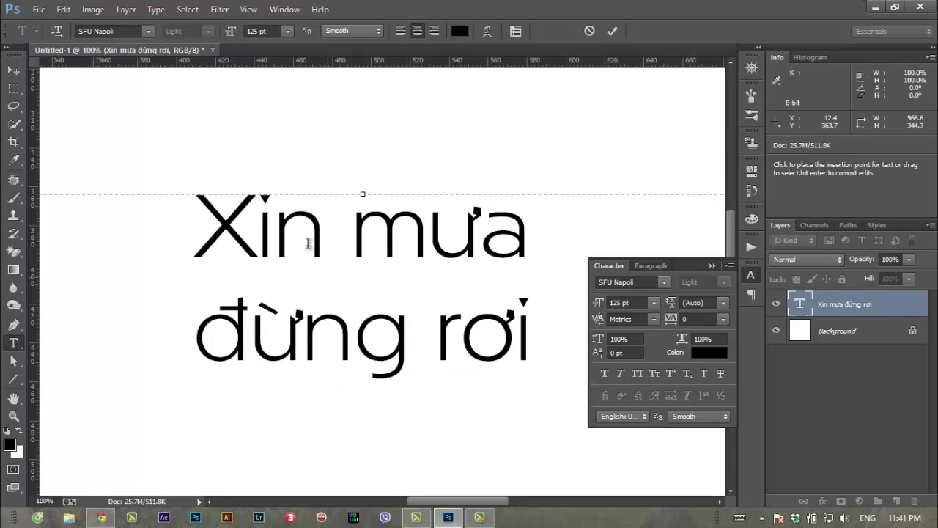
pyautogui.moveTo(342, 62); pyautogui.dragTo(357, 255)
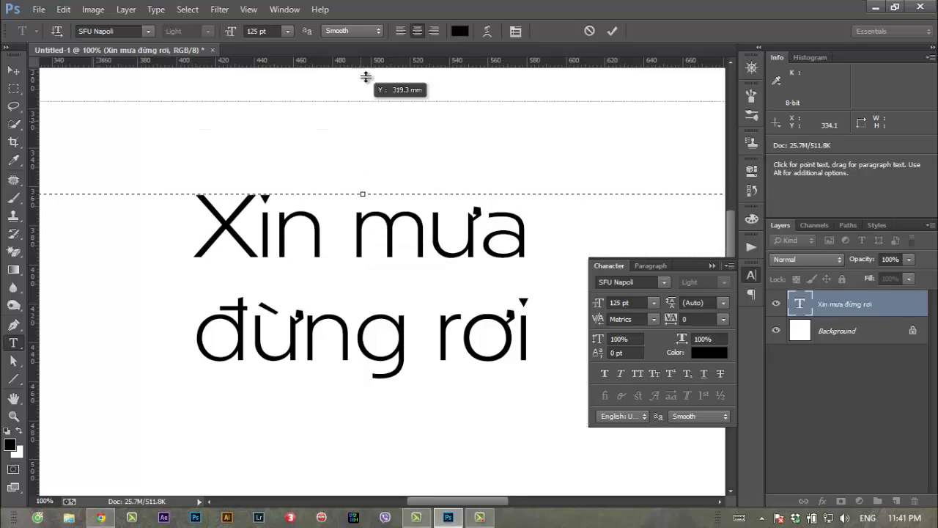
pyautogui.moveTo(357, 256); pyautogui.dragTo(355, 61)
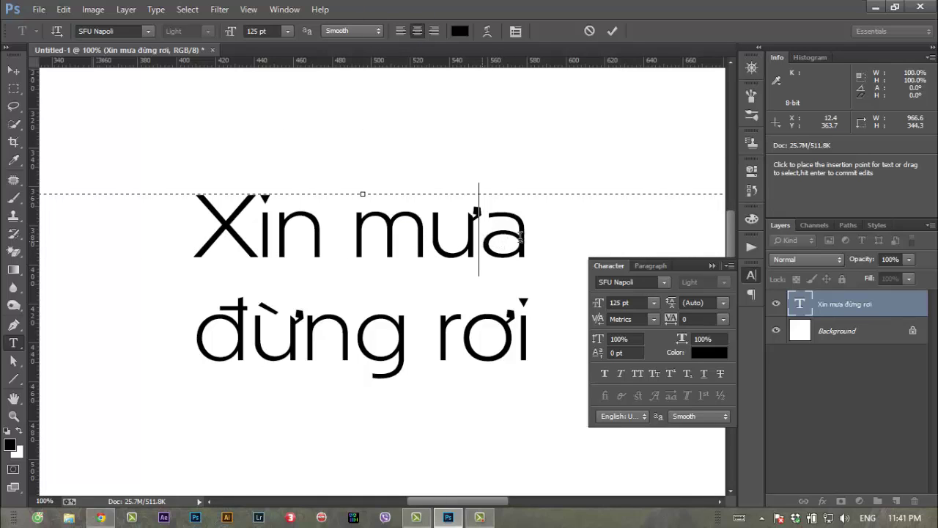
pyautogui.moveTo(480, 240); pyautogui.dragTo(513, 238)
pyautogui.moveTo(415, 62); pyautogui.dragTo(414, 257)
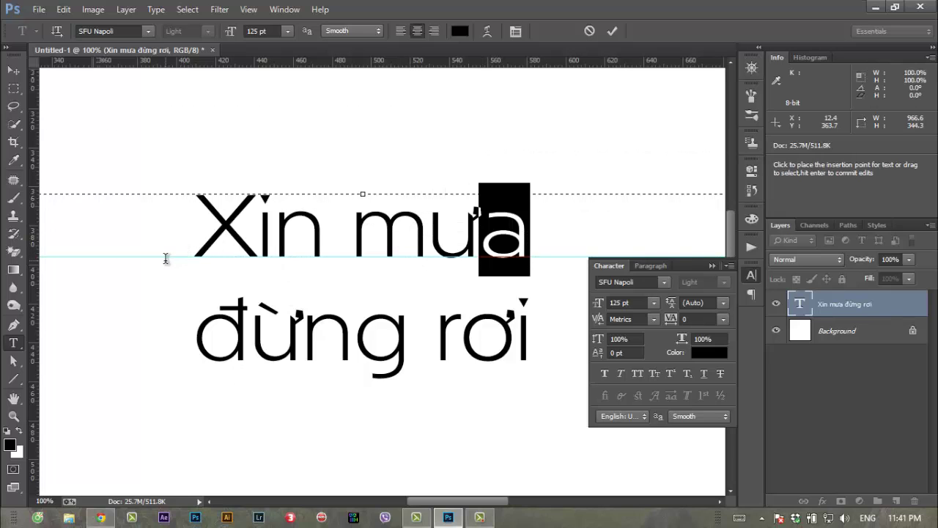
# Commit the text edits, drag the guide off the canvas, and reselect the 'a' in 'mưa'
pyautogui.click(515, 266)
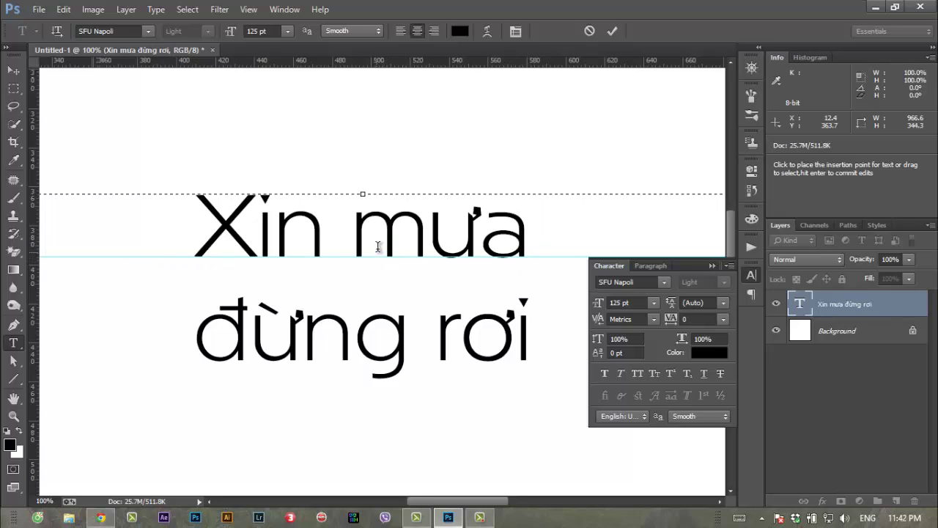
pyautogui.hotkey('ctrl', 'Return')
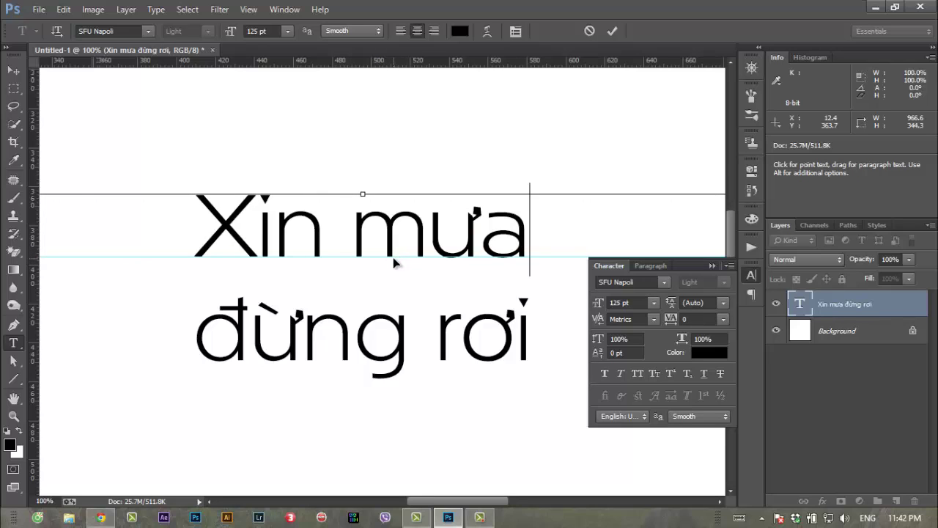
pyautogui.moveTo(436, 259); pyautogui.dragTo(422, 33)
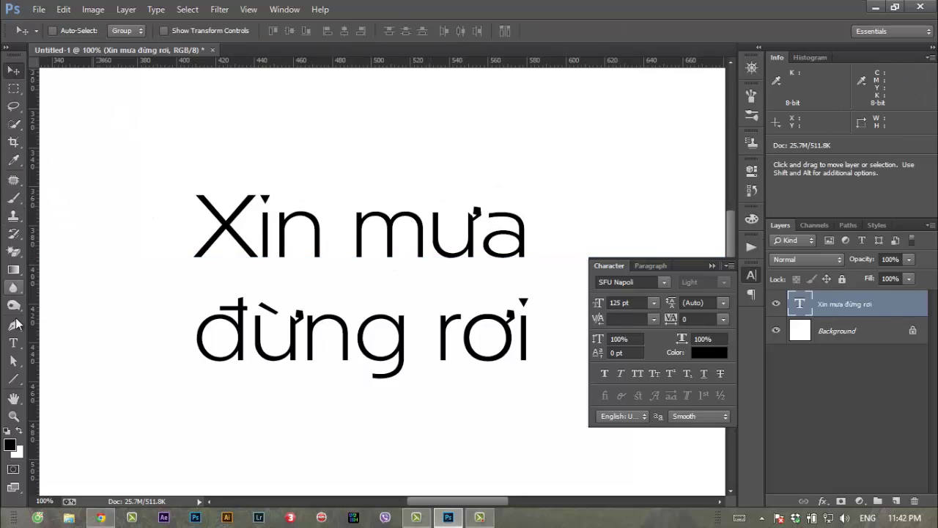
pyautogui.click(13, 342)
pyautogui.moveTo(480, 234); pyautogui.dragTo(530, 235)
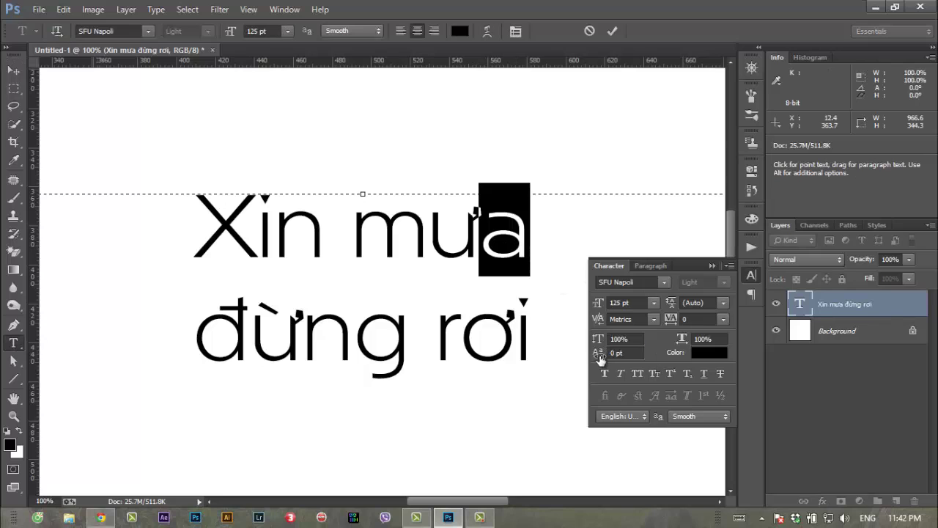
pyautogui.moveTo(599, 358); pyautogui.dragTo(619, 359)
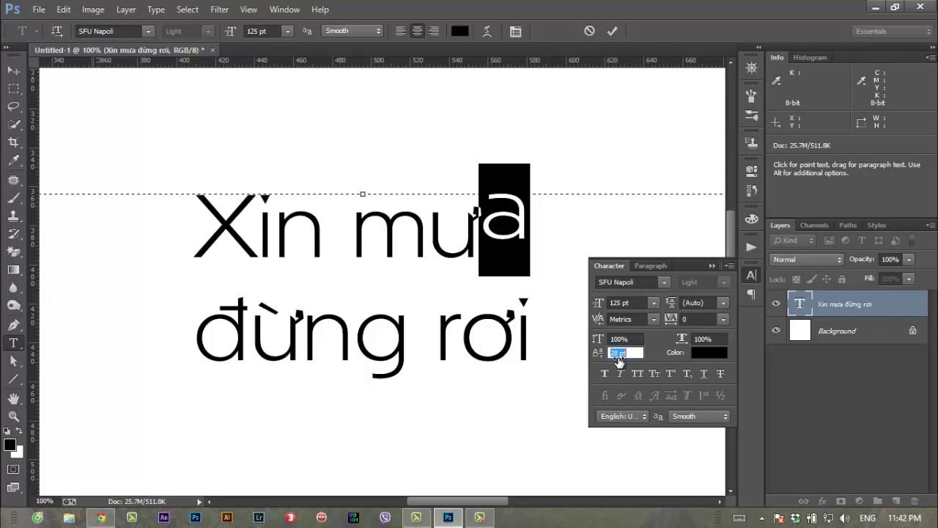
pyautogui.click(513, 272)
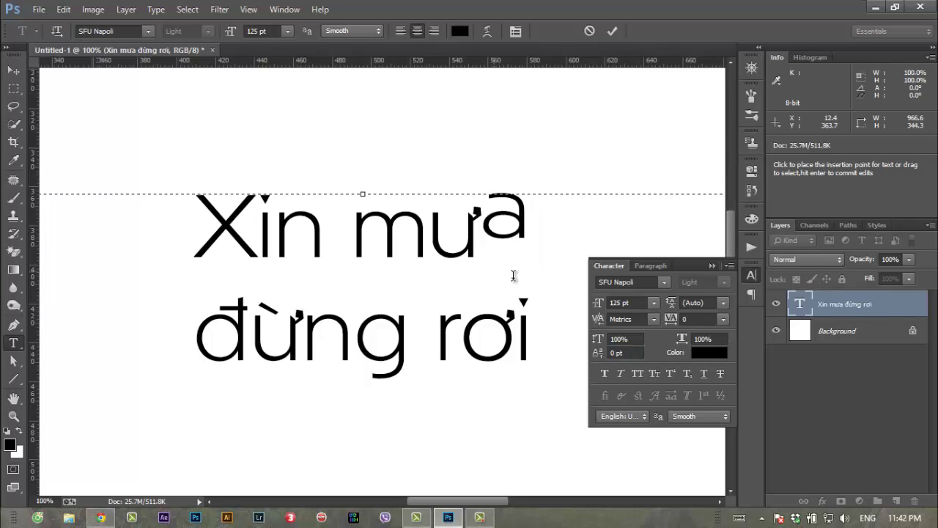
pyautogui.hotkey('shift', 'Right')
pyautogui.click(597, 360)
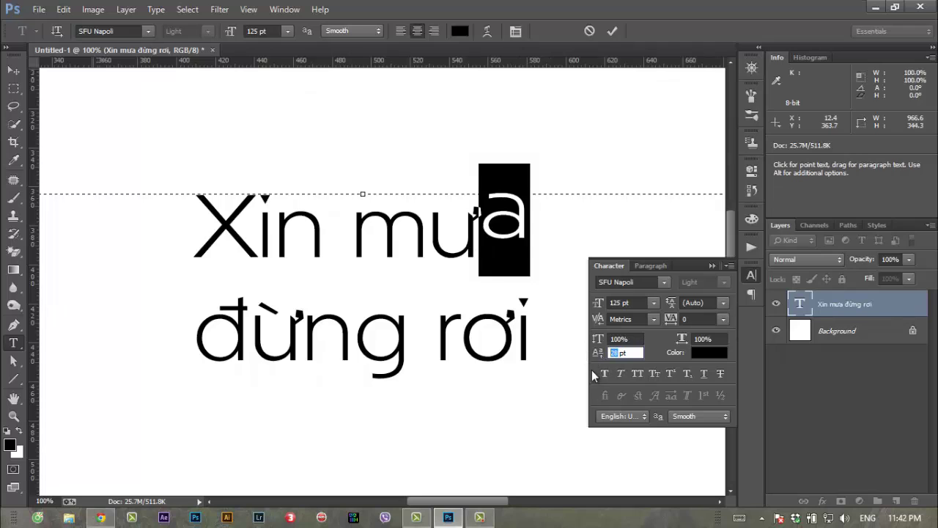
pyautogui.write('0')
pyautogui.press('Return')
pyautogui.click(529, 349)
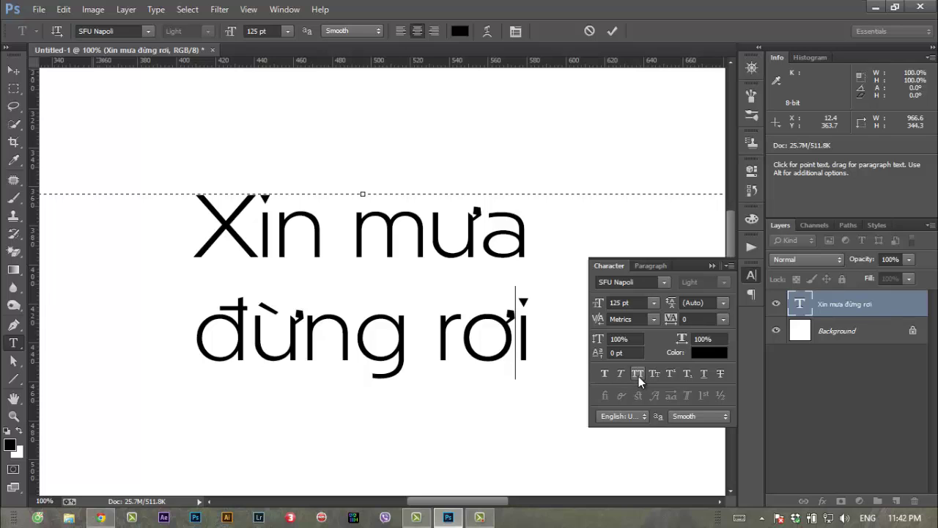
pyautogui.moveTo(534, 335); pyautogui.dragTo(181, 365)
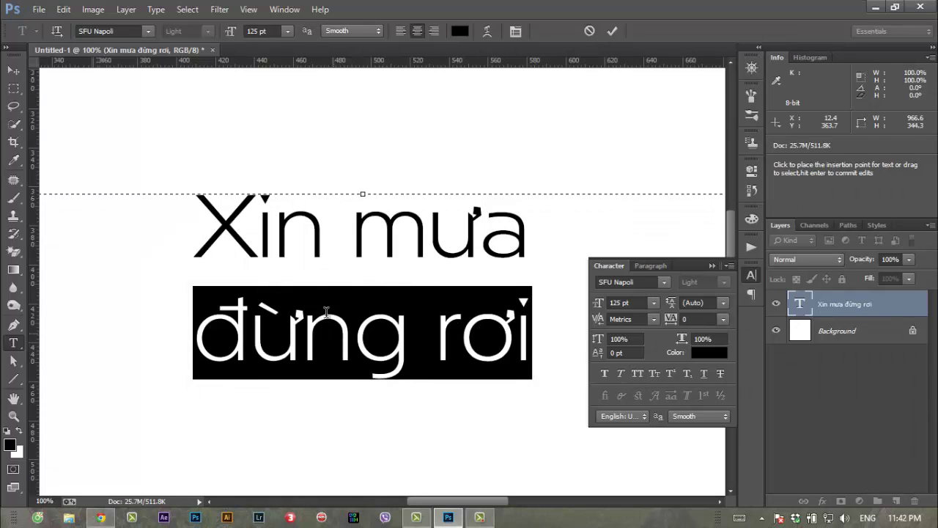
pyautogui.click(655, 374)
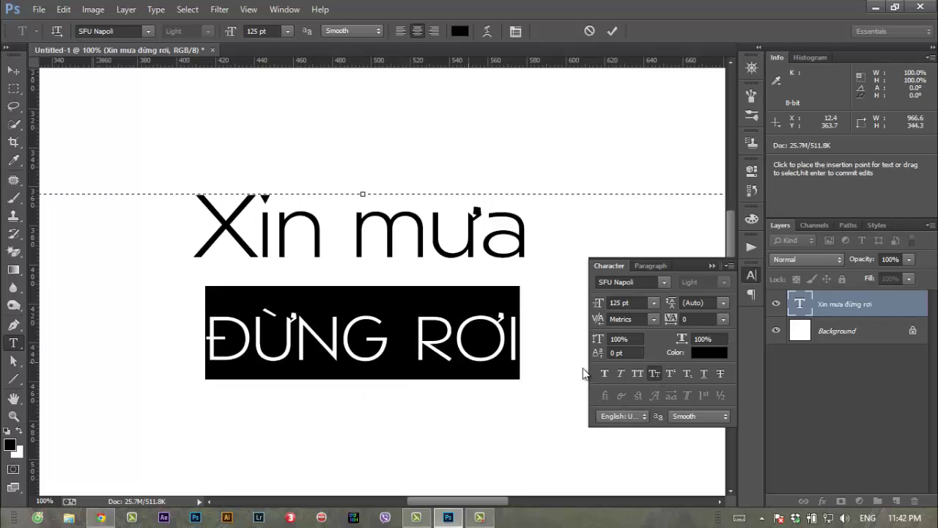
pyautogui.click(654, 396)
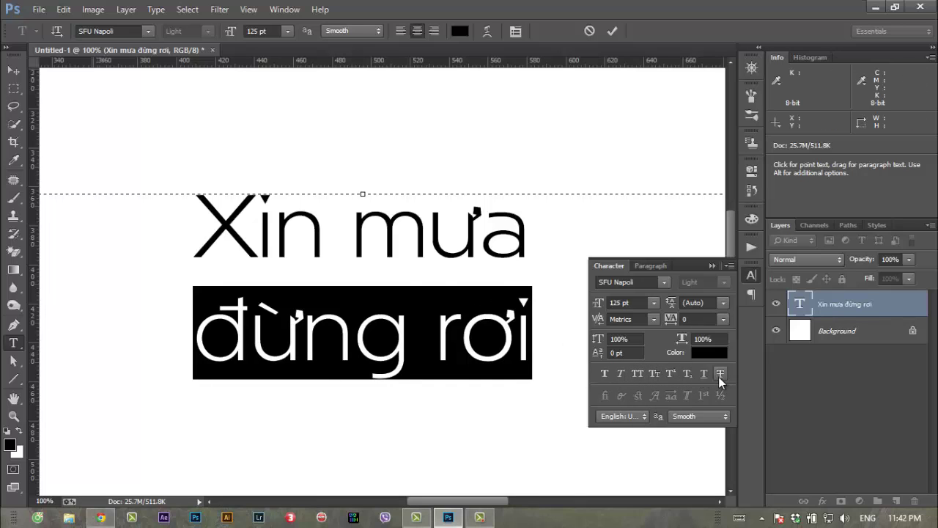
pyautogui.click(656, 269)
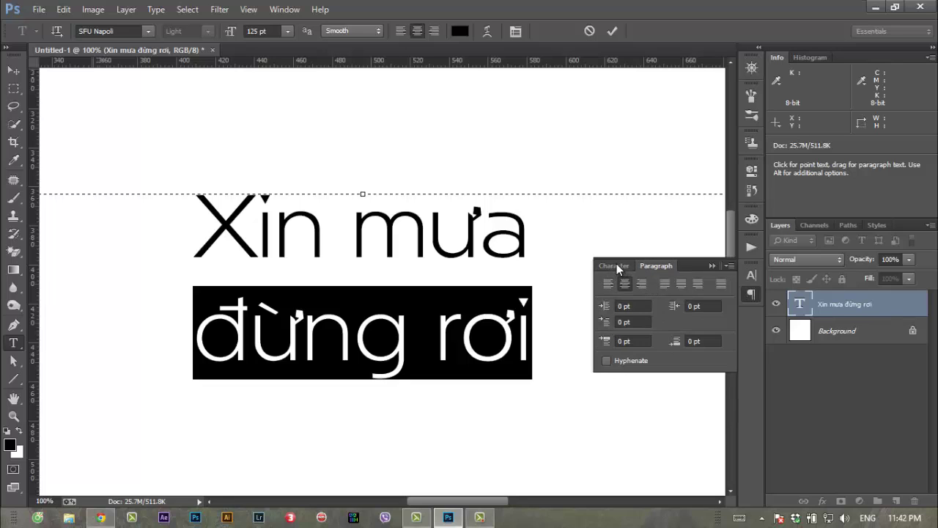
pyautogui.click(615, 266)
pyautogui.click(651, 265)
pyautogui.click(616, 266)
pyautogui.click(405, 362)
pyautogui.moveTo(545, 336); pyautogui.dragTo(160, 357)
pyautogui.click(306, 356)
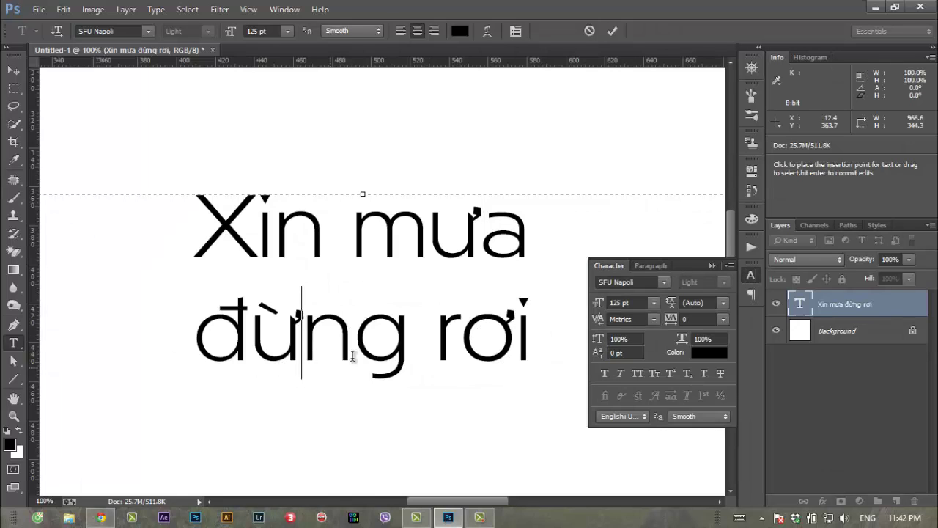
pyautogui.click(14, 416)
pyautogui.keyDown('alt'); pyautogui.click(325, 262); pyautogui.keyUp('alt')
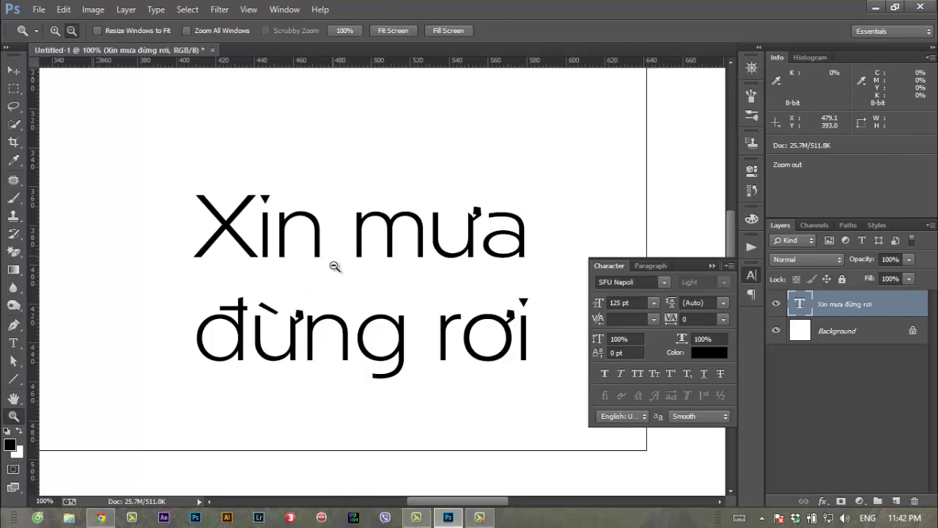
# Return the view to 100%, hide the Character panel, and re-enter the two-line text
pyautogui.click(362, 272)
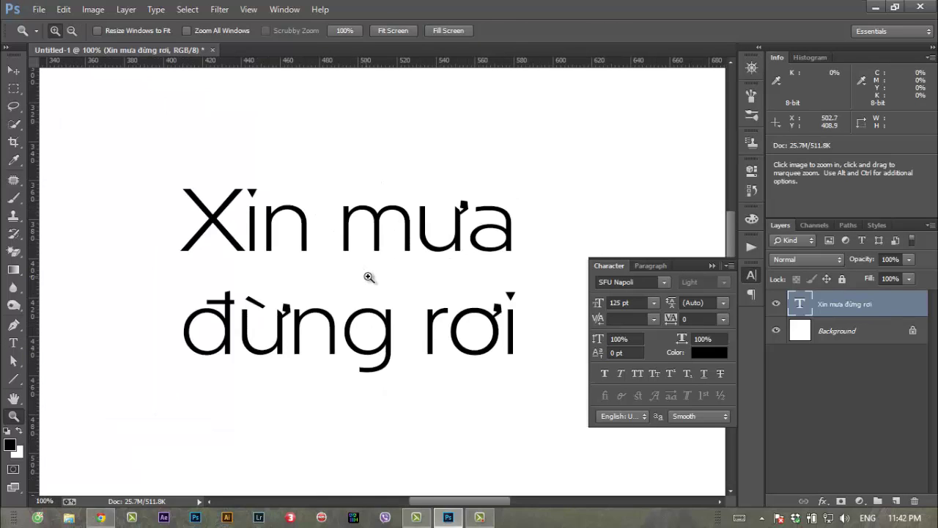
pyautogui.click(713, 266)
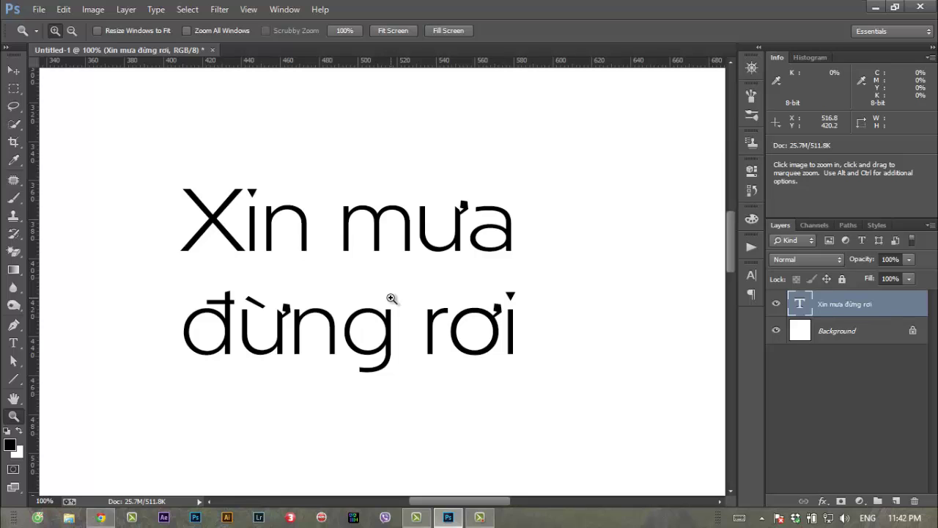
pyautogui.click(13, 343)
pyautogui.click(341, 330)
pyautogui.click(531, 324)
# Place the cursor before 'đừng' and nudge the second line rightward
pyautogui.moveTo(531, 324); pyautogui.dragTo(191, 345)
pyautogui.click(227, 329)
pyautogui.moveTo(534, 321)
pyautogui.mouseDown()
pyautogui.moveTo(223, 331)
pyautogui.moveTo(175, 346)
pyautogui.mouseUp()
pyautogui.click(193, 334)
pyautogui.hotkey('alt', 'Right')
pyautogui.hotkey('alt', 'Right')
pyautogui.hotkey('alt', 'Right')
pyautogui.hotkey('alt', 'Right')
pyautogui.hotkey('alt', 'Right')
pyautogui.hotkey('alt', 'Right')
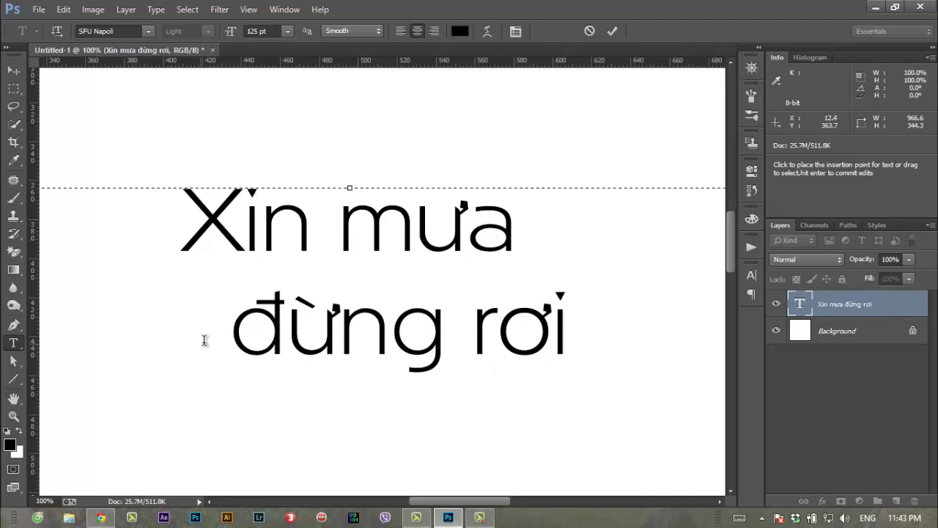
# Select the second line 'đừng rơi' of the text
pyautogui.click(551, 329)
pyautogui.moveTo(551, 330); pyautogui.dragTo(179, 337)
pyautogui.click(462, 336)
pyautogui.moveTo(462, 336); pyautogui.dragTo(603, 328)
pyautogui.moveTo(403, 335)
pyautogui.mouseDown()
pyautogui.moveTo(270, 352)
pyautogui.moveTo(205, 337)
pyautogui.mouseUp()
# Try 175, 64 and 10 pt leading on the selected line in the Character panel
pyautogui.click(751, 279)
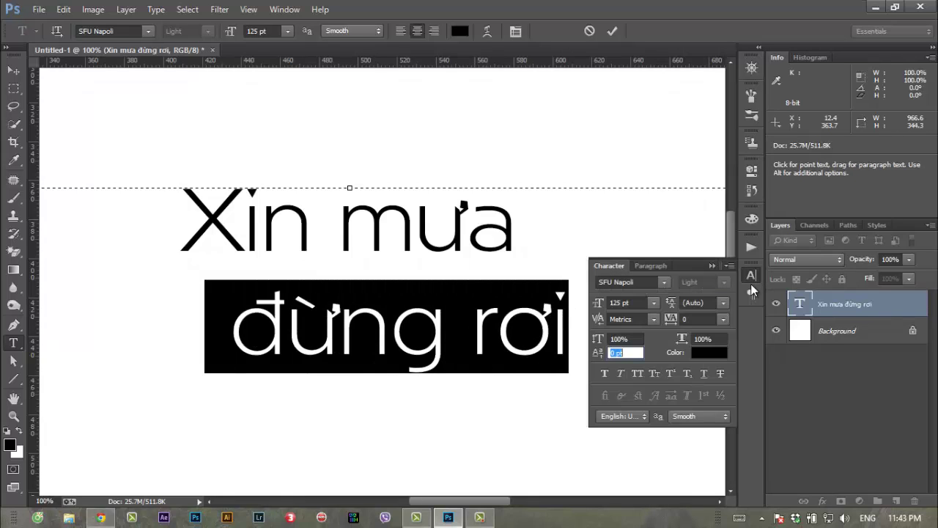
pyautogui.click(689, 302)
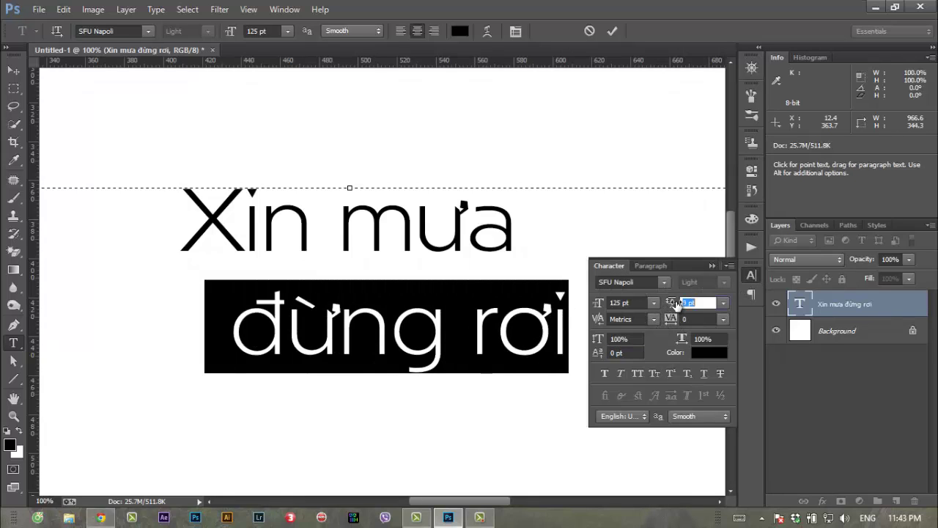
pyautogui.write('175')
pyautogui.press('Return')
pyautogui.write('64')
pyautogui.press('Return')
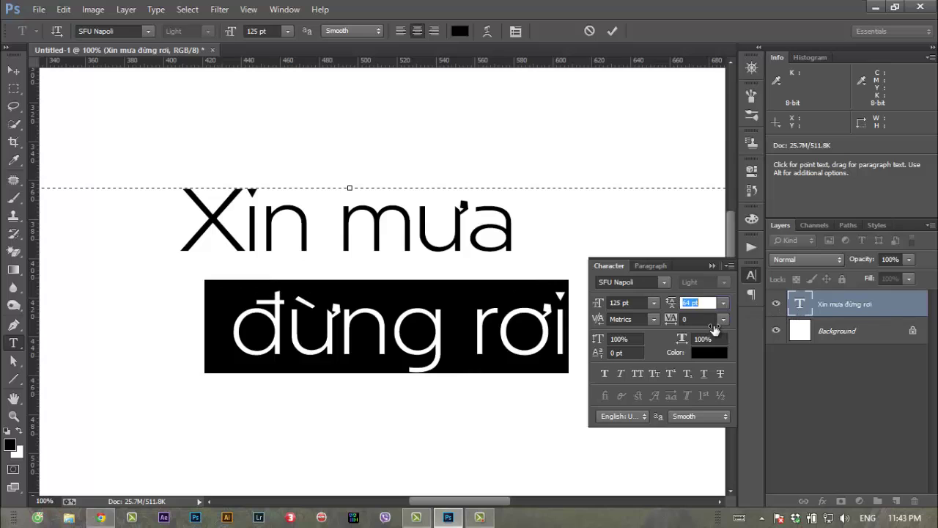
pyautogui.write('10')
pyautogui.press('Return')
# Reselect the second line and settle its leading at 105 pt after trying 72 pt
pyautogui.click(555, 330)
pyautogui.moveTo(570, 320); pyautogui.dragTo(127, 357)
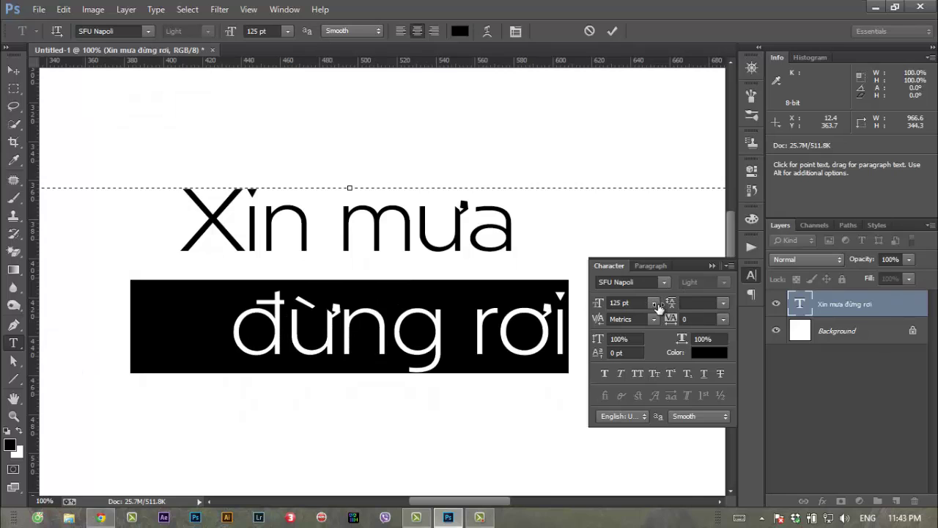
pyautogui.click(723, 303)
pyautogui.click(708, 211)
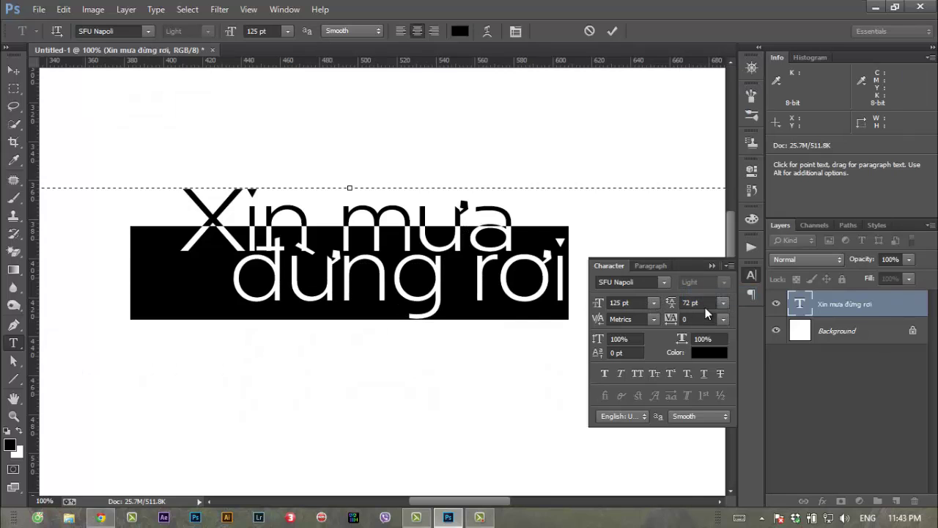
pyautogui.moveTo(671, 304); pyautogui.dragTo(693, 307)
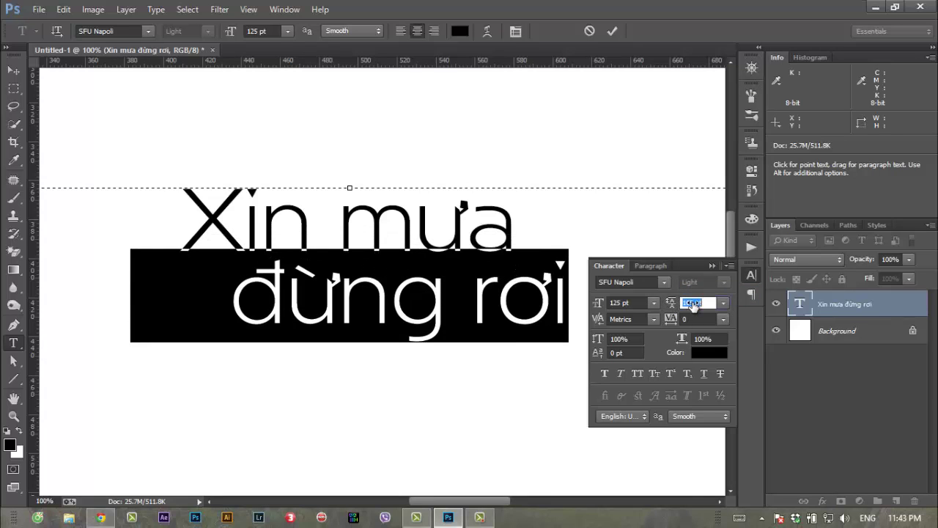
pyautogui.write('105')
pyautogui.press('Return')
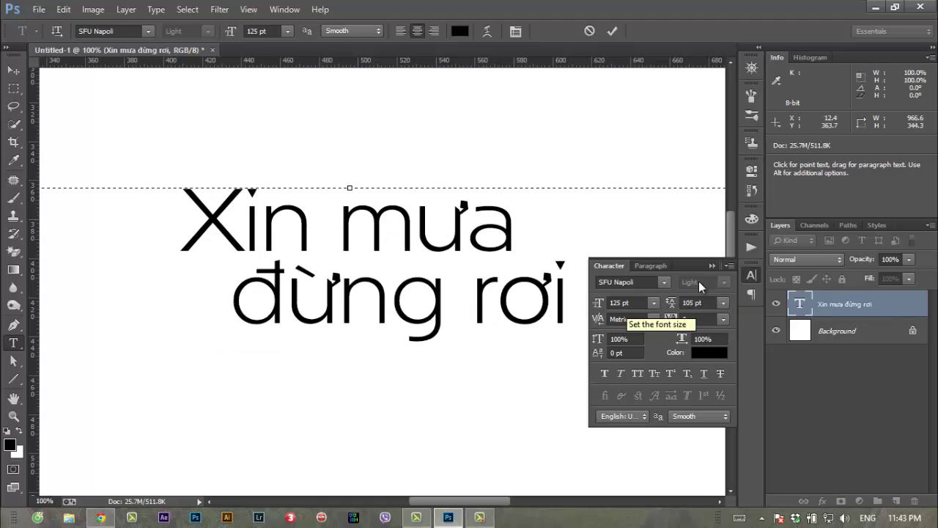
pyautogui.click(712, 267)
pyautogui.click(13, 416)
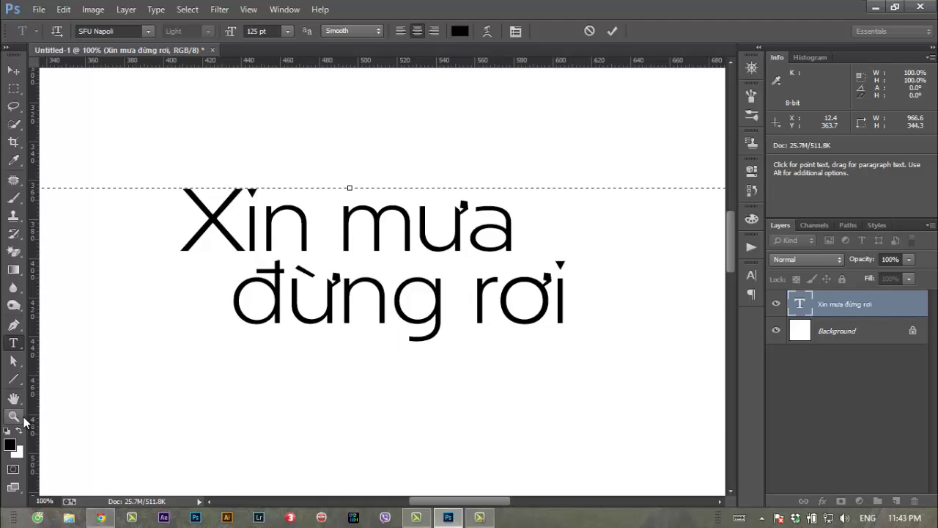
# Zoom out and marquee-zoom into the 'Xin mưa đừng rơi' letters, then switch to Google Chrome
pyautogui.keyDown('alt'); pyautogui.click(445, 268); pyautogui.keyUp('alt')
pyautogui.keyDown('alt'); pyautogui.click(421, 283); pyautogui.keyUp('alt')
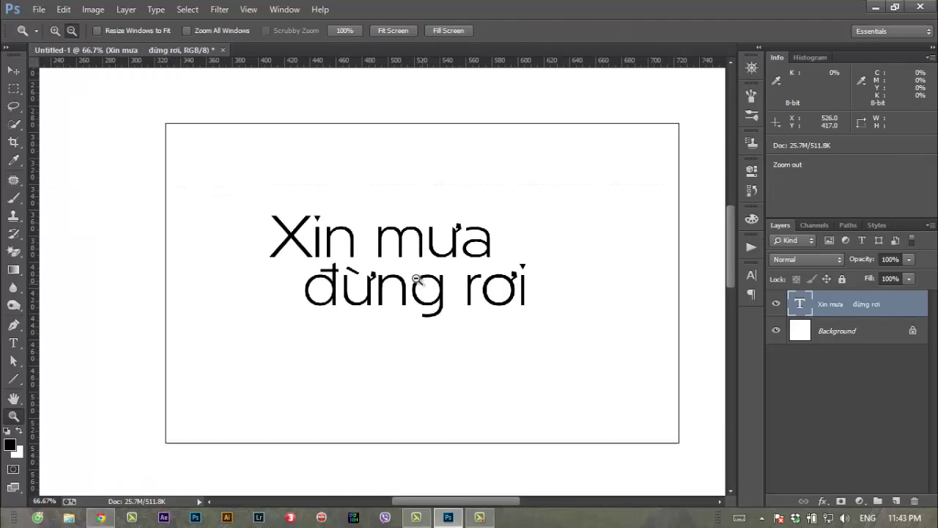
pyautogui.moveTo(282, 213); pyautogui.dragTo(555, 324)
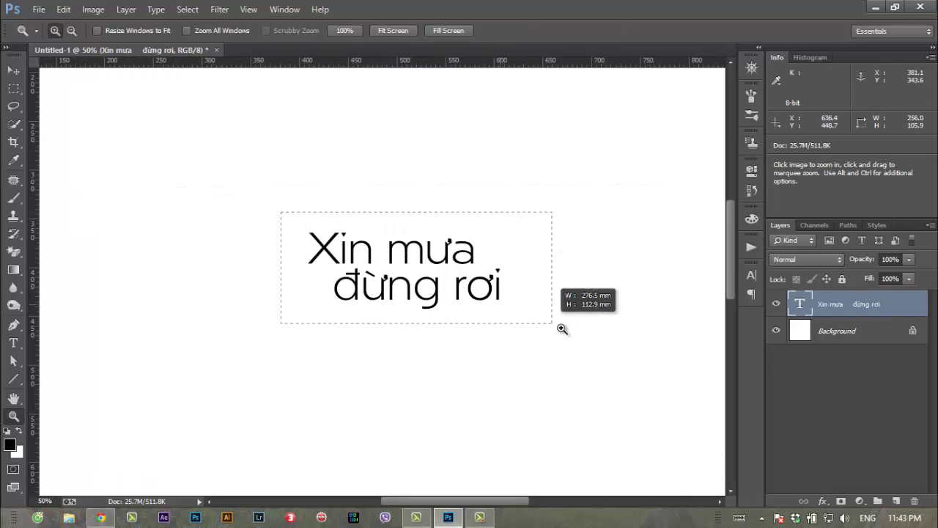
pyautogui.moveTo(189, 182); pyautogui.dragTo(626, 455)
pyautogui.keyDown('alt'); pyautogui.click(429, 346); pyautogui.keyUp('alt')
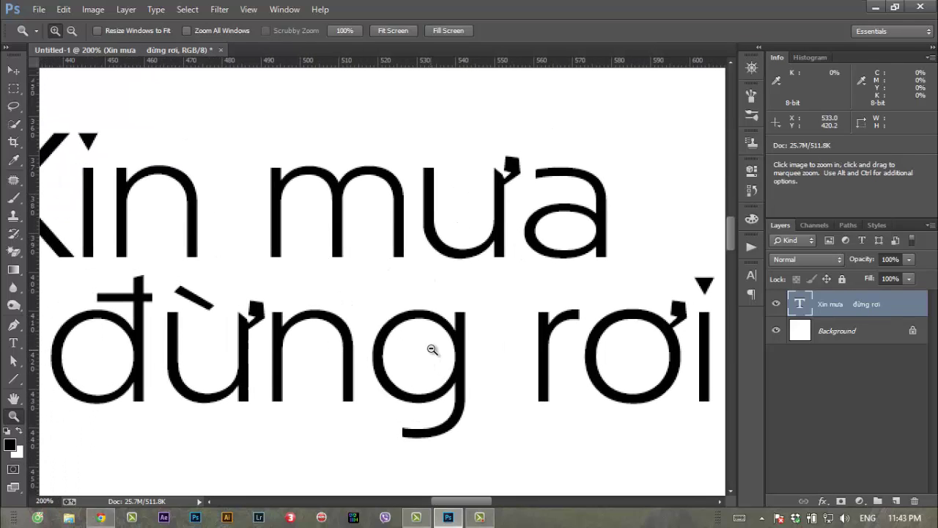
pyautogui.keyDown('alt'); pyautogui.click(429, 347); pyautogui.keyUp('alt')
pyautogui.keyDown('alt'); pyautogui.click(419, 357); pyautogui.keyUp('alt')
pyautogui.click(430, 342)
pyautogui.click(446, 367)
pyautogui.moveTo(434, 334); pyautogui.dragTo(435, 332)
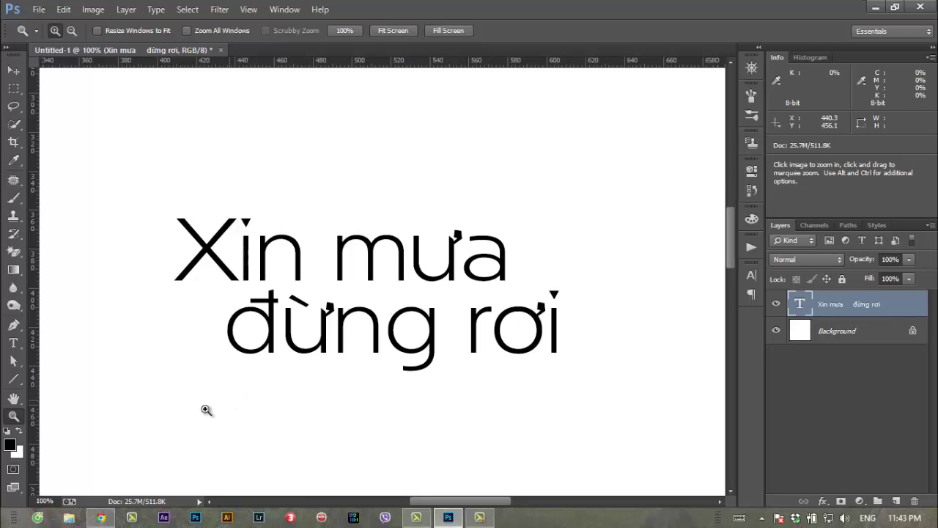
pyautogui.click(107, 517)
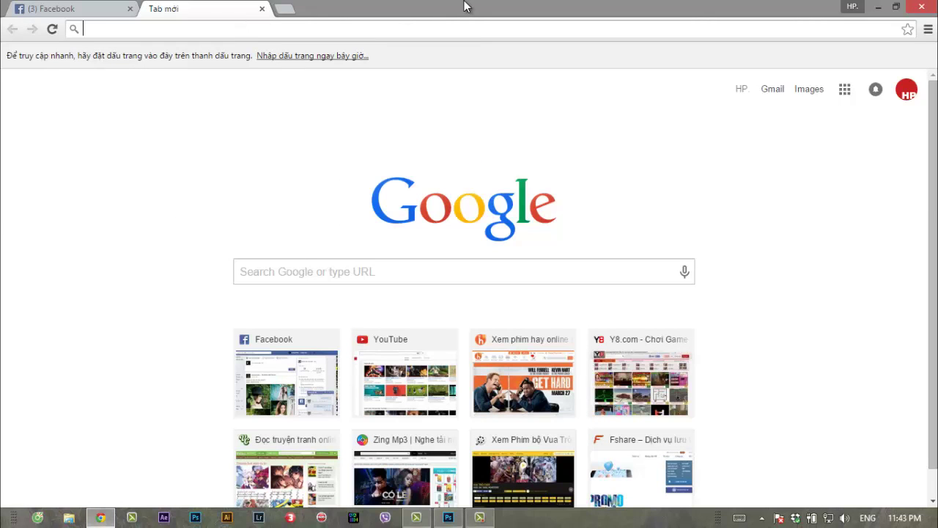
# Go to Brusheezy by entering 'brusheezy.com' in the address bar and open its Brushes listing
pyautogui.write('brusheezy.com')
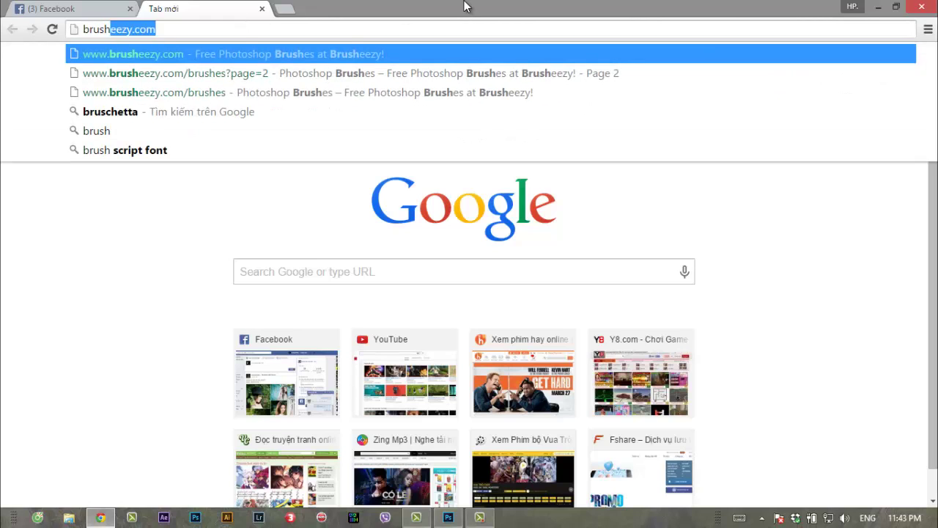
pyautogui.press('Return')
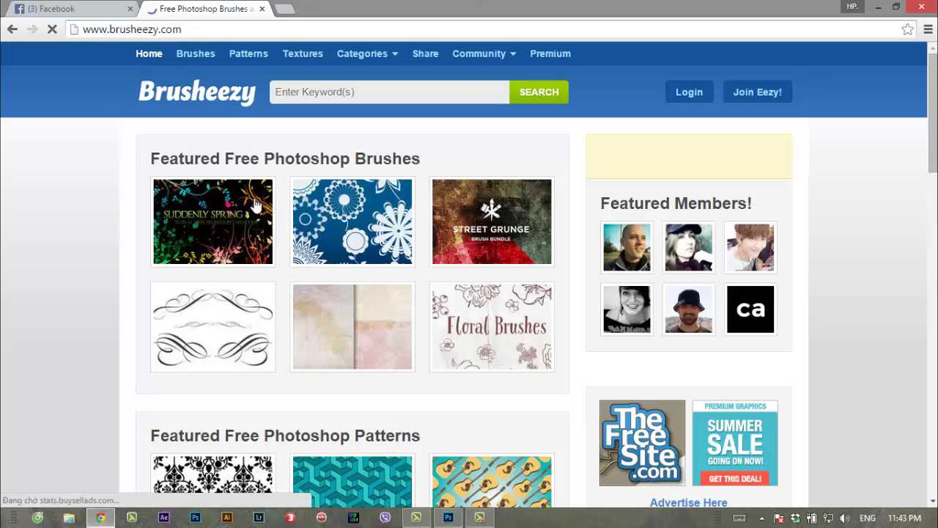
pyautogui.click(196, 63)
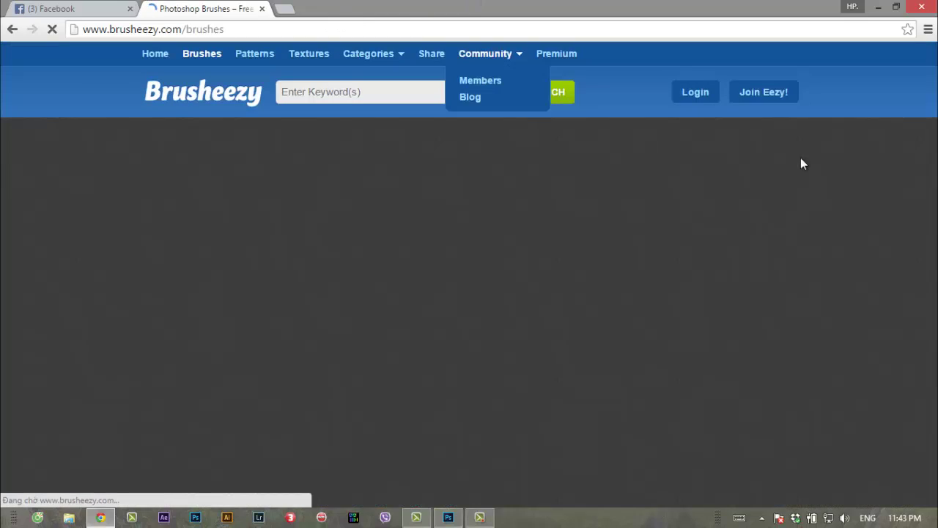
# Scroll through the brush listing and move to page 2
pyautogui.scroll(-2, 469, 294)
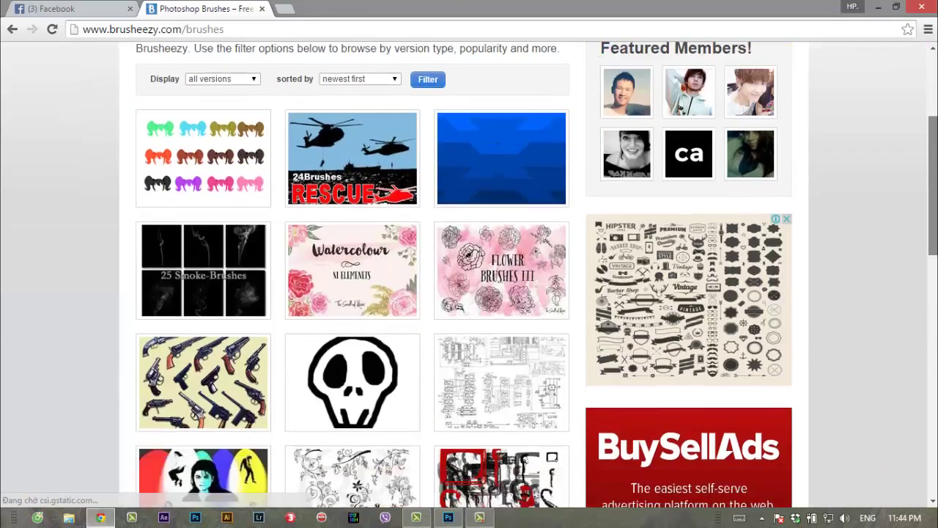
pyautogui.scroll(-3, 470, 293)
pyautogui.scroll(1, 470, 293)
pyautogui.scroll(-2, 930, 228)
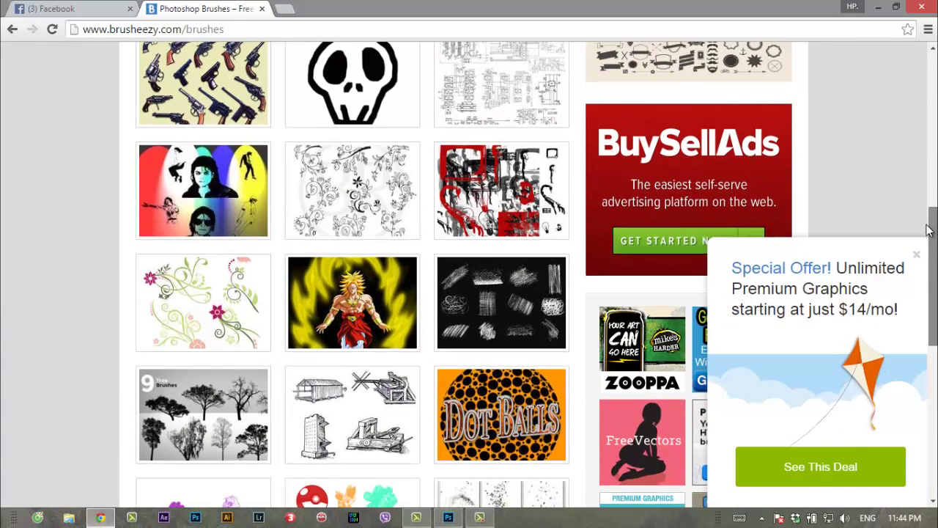
pyautogui.scroll(-1, 929, 219)
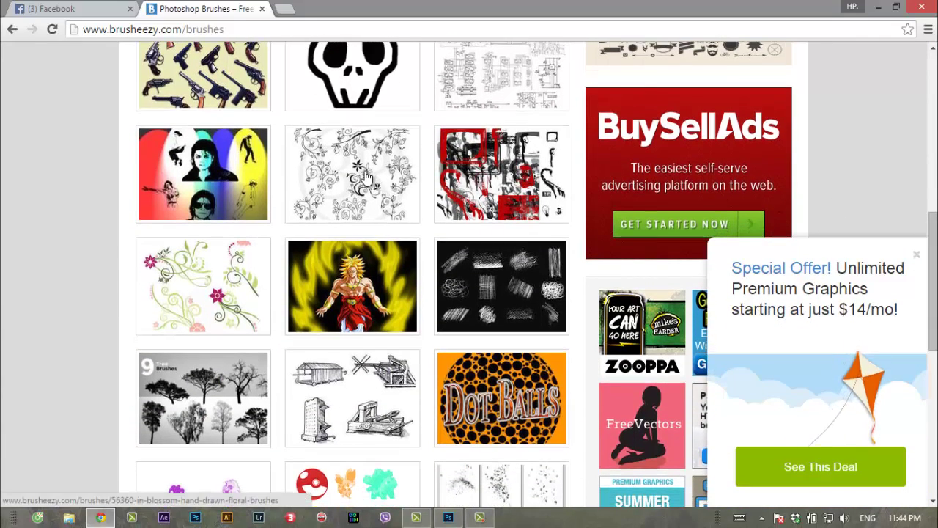
pyautogui.scroll(-3, 715, 202)
pyautogui.scroll(-1, 352, 293)
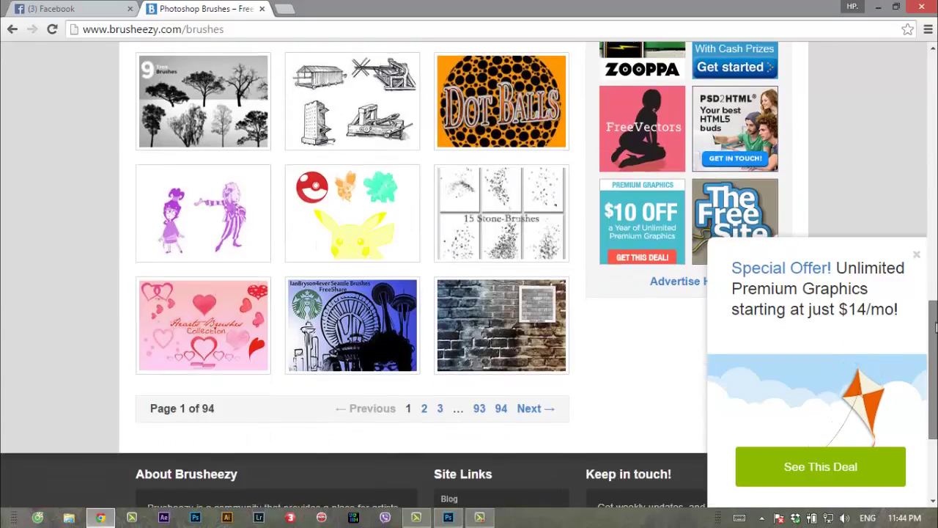
pyautogui.click(424, 408)
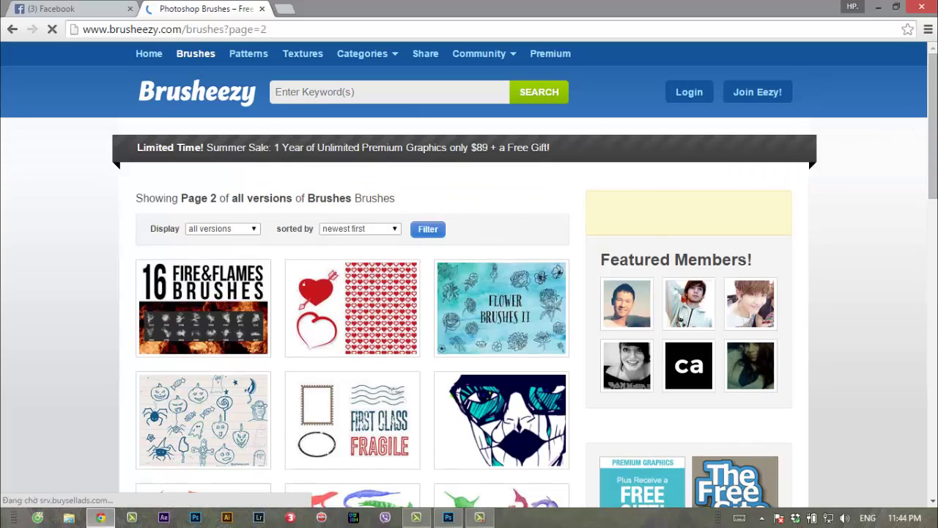
# Browse page 2 of the brushes, then return to Photoshop
pyautogui.scroll(-2, 662, 196)
pyautogui.scroll(-2, 469, 274)
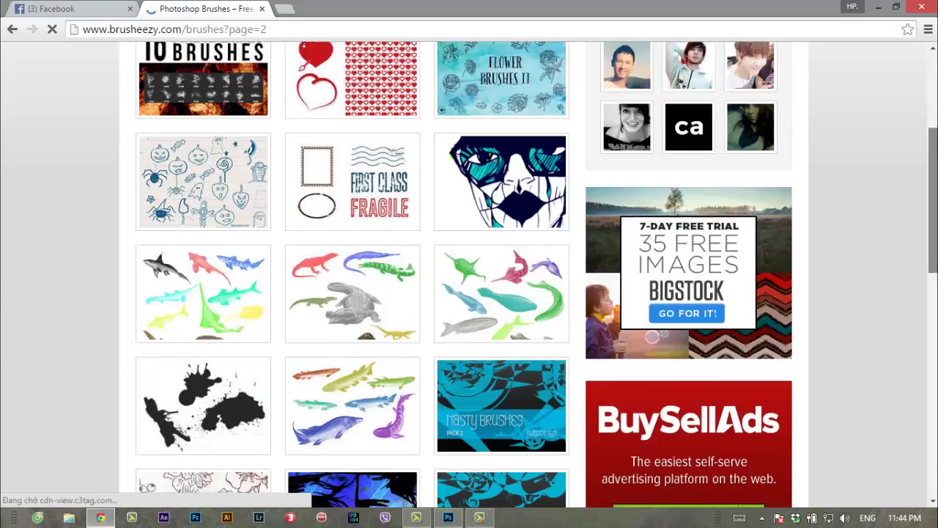
pyautogui.scroll(-2, 469, 274)
pyautogui.scroll(-3, 469, 274)
pyautogui.scroll(-1, 470, 275)
pyautogui.scroll(-1, 436, 466)
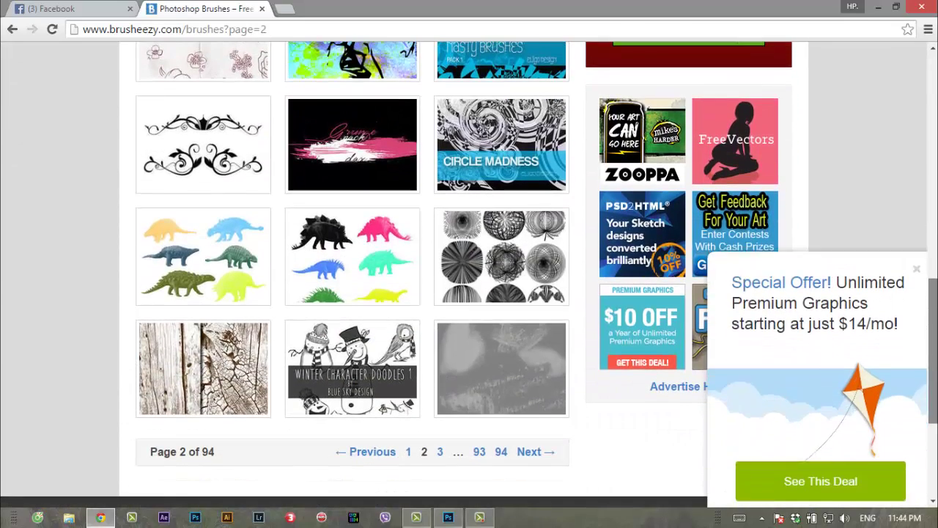
pyautogui.click(448, 517)
# Select the Brush tool and pick the 1570 rain-cloud brush from the preset picker
pyautogui.click(13, 198)
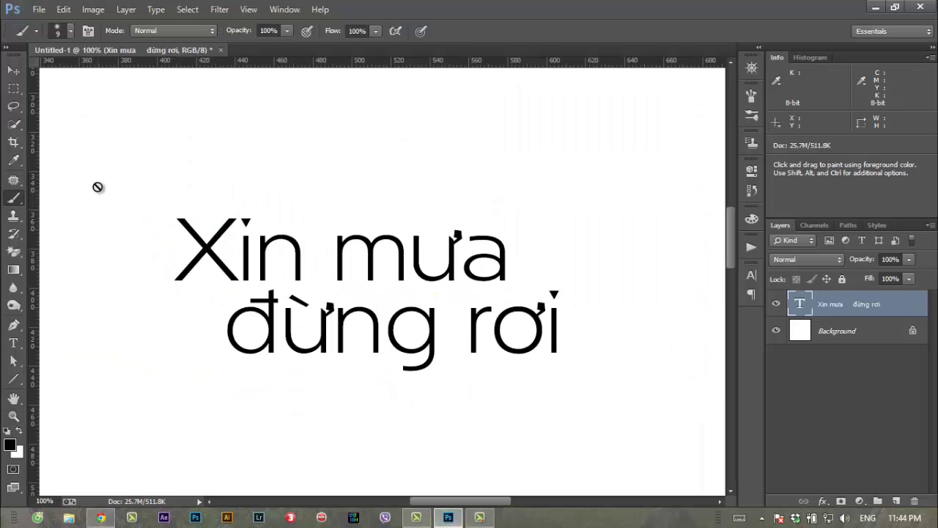
pyautogui.click(70, 31)
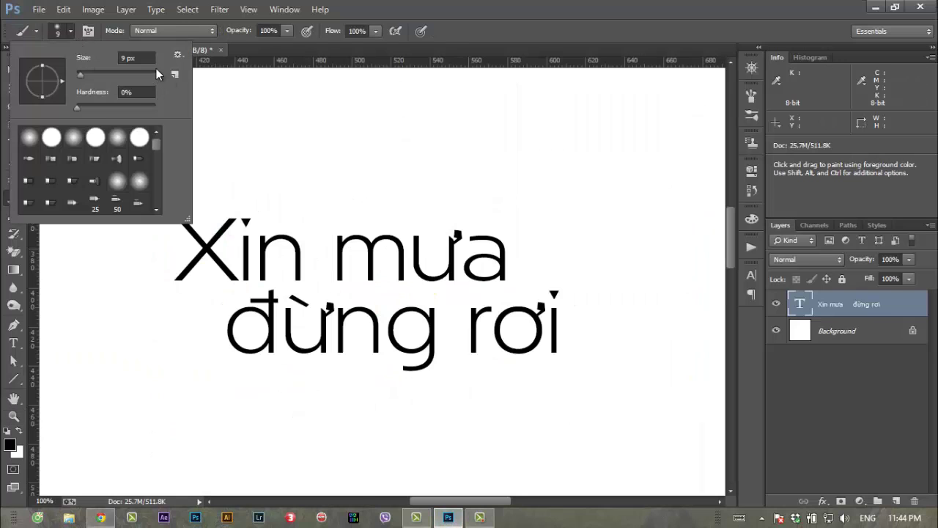
pyautogui.click(178, 55)
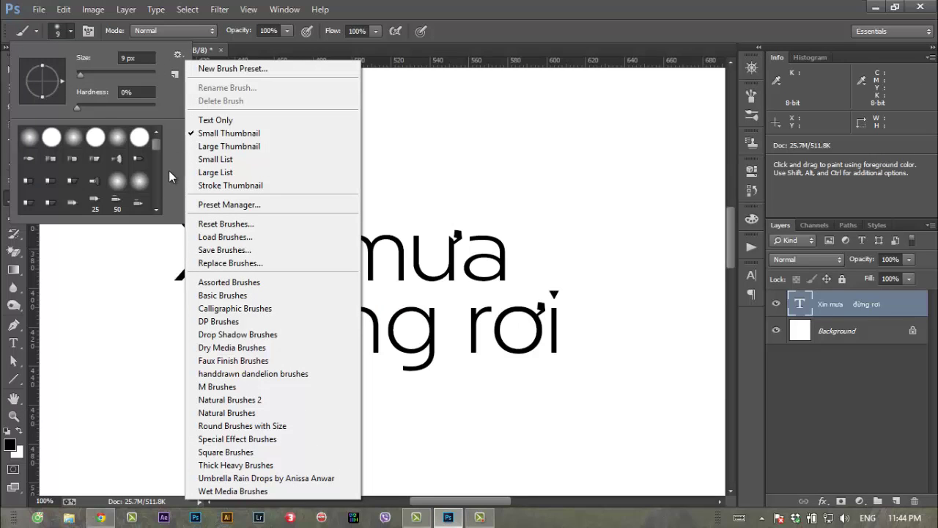
pyautogui.click(158, 151)
pyautogui.moveTo(159, 151); pyautogui.dragTo(159, 177)
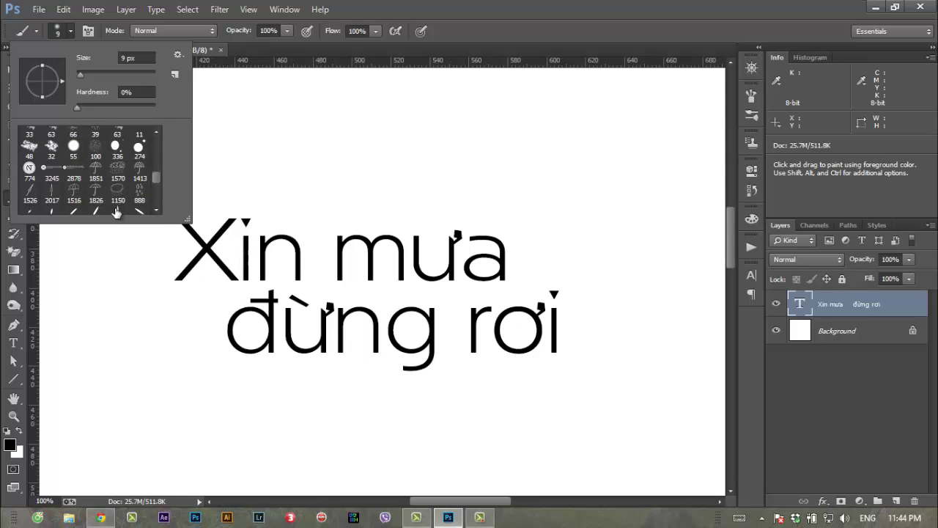
pyautogui.click(118, 175)
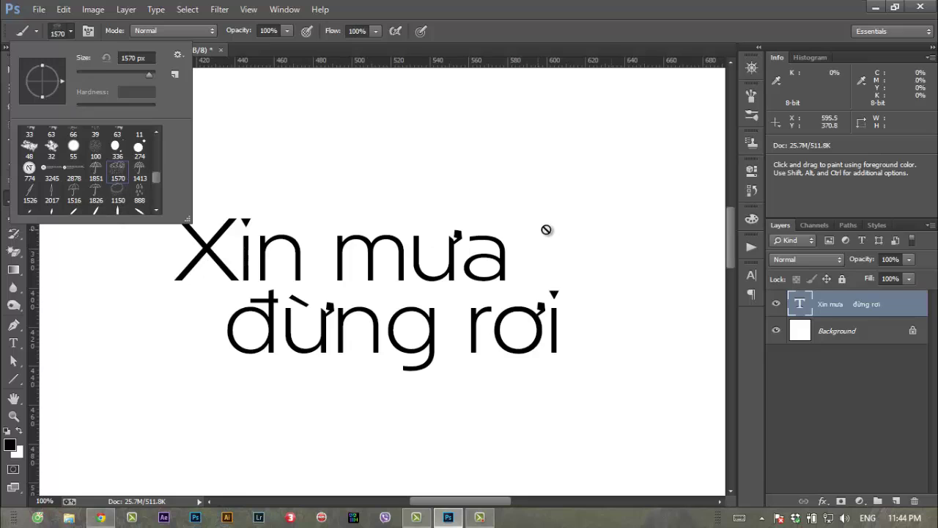
pyautogui.click(849, 309)
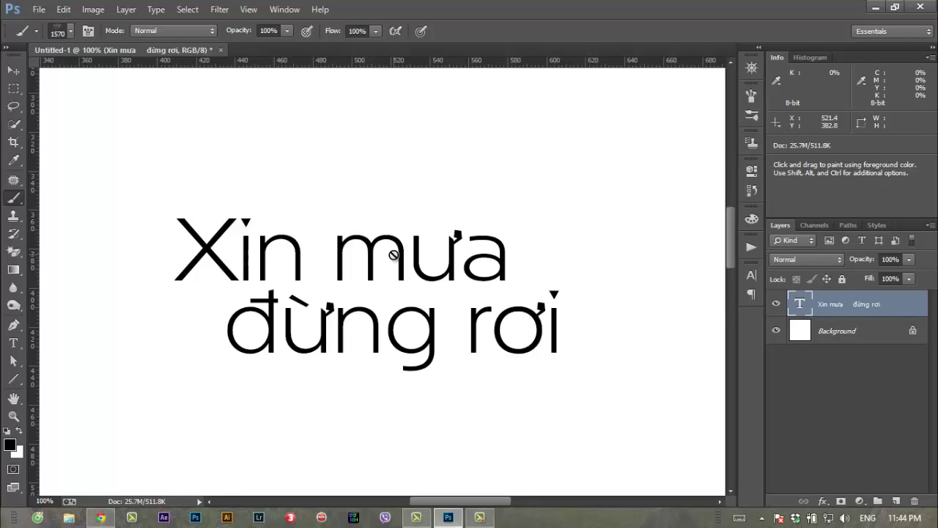
pyautogui.hotkey('ctrl', 'shift', 'n')
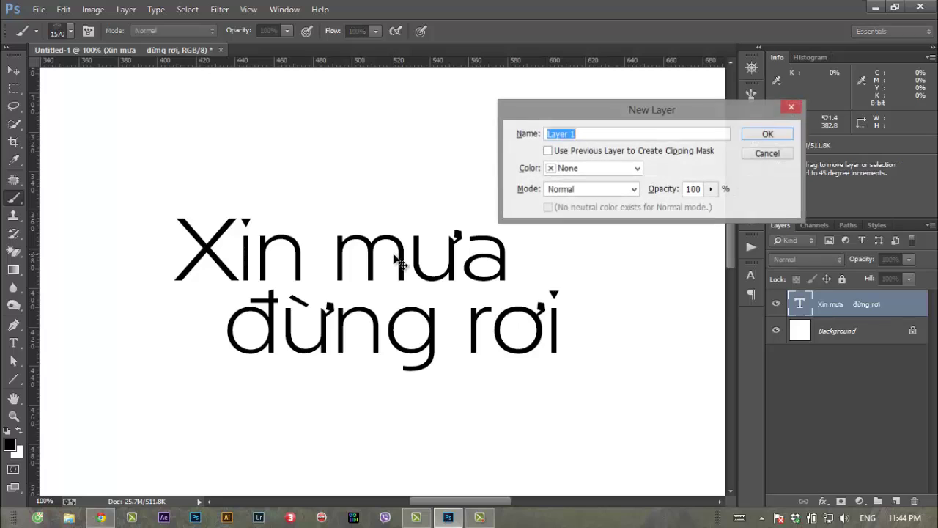
# Confirm the new Layer 1 and stamp a 100 px rain cloud just after 'mưa'
pyautogui.press('Return')
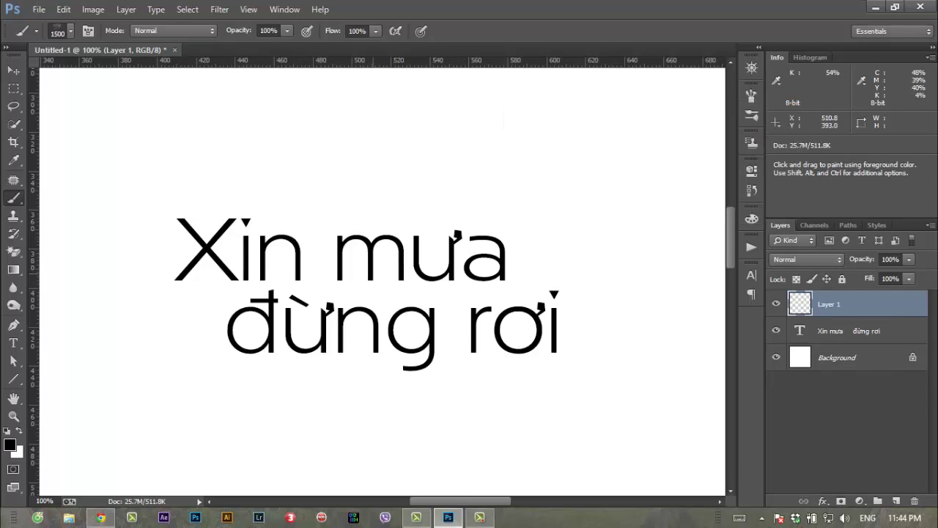
pyautogui.press('[')
pyautogui.press('[')
pyautogui.press('[')
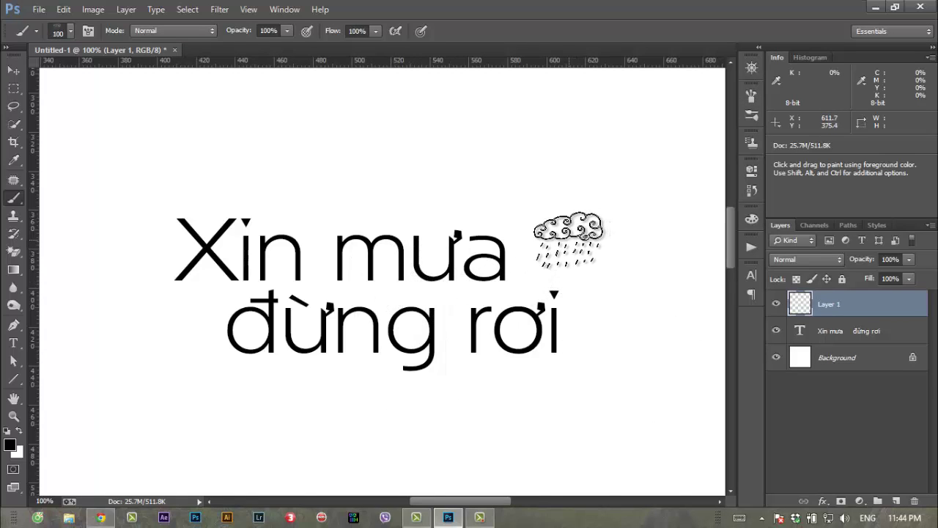
pyautogui.click(558, 229)
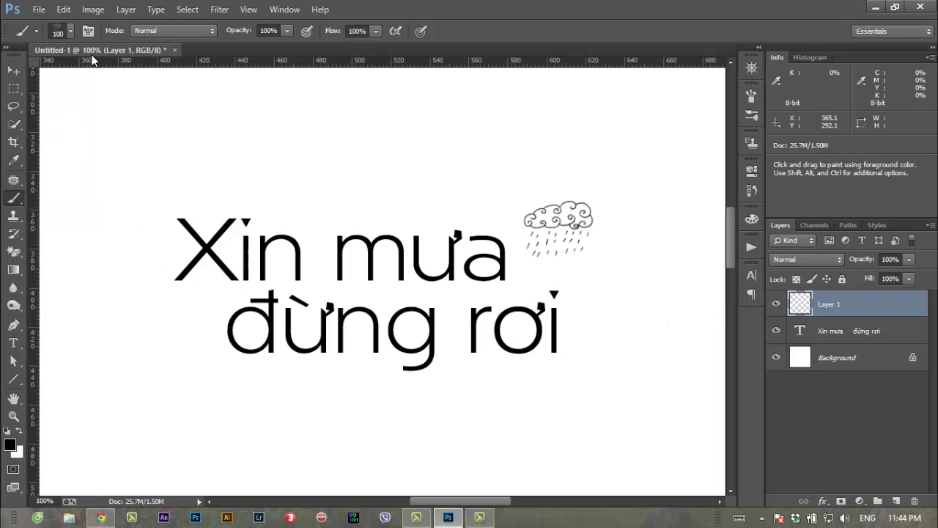
# Stamp a 175 px umbrella from brush 1826 beside 'rơi', then check it zoomed out
pyautogui.click(71, 30)
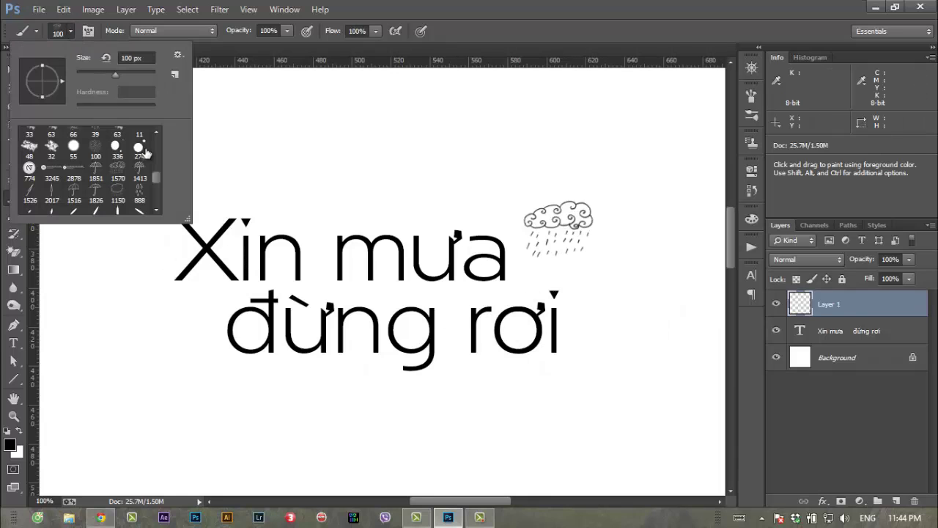
pyautogui.click(96, 193)
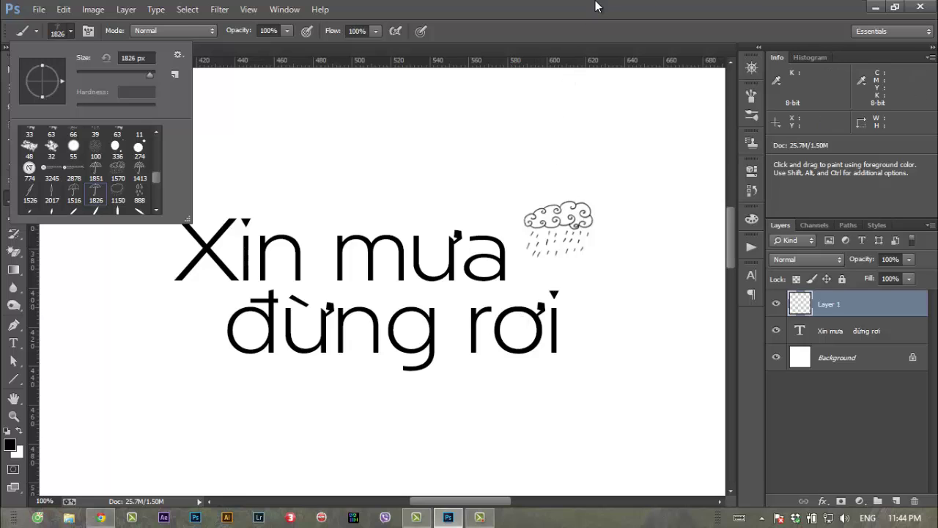
pyautogui.press('Return')
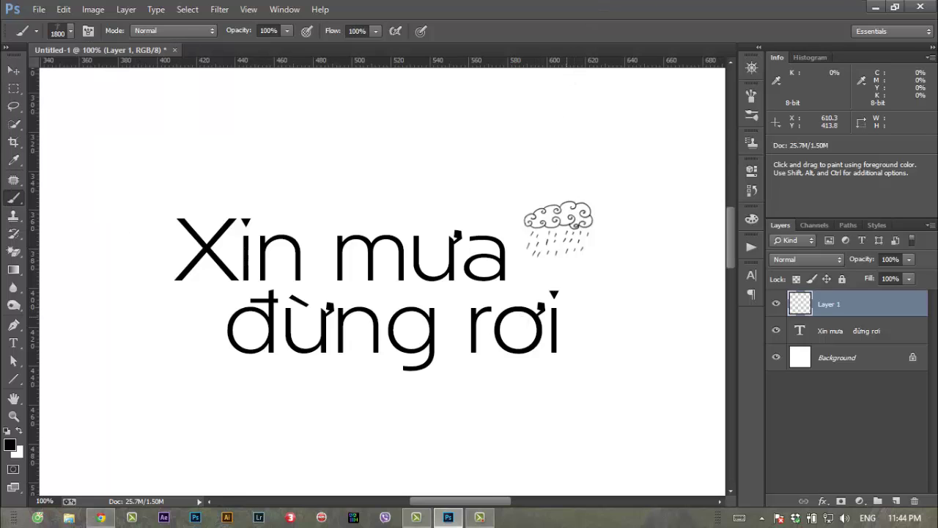
pyautogui.press('[')
pyautogui.press('[')
pyautogui.press('[')
pyautogui.press(']')
pyautogui.press(']')
pyautogui.press(']')
pyautogui.press(']')
pyautogui.press(']')
pyautogui.press(']')
pyautogui.press(']')
pyautogui.press(']')
pyautogui.press(']')
pyautogui.press(']')
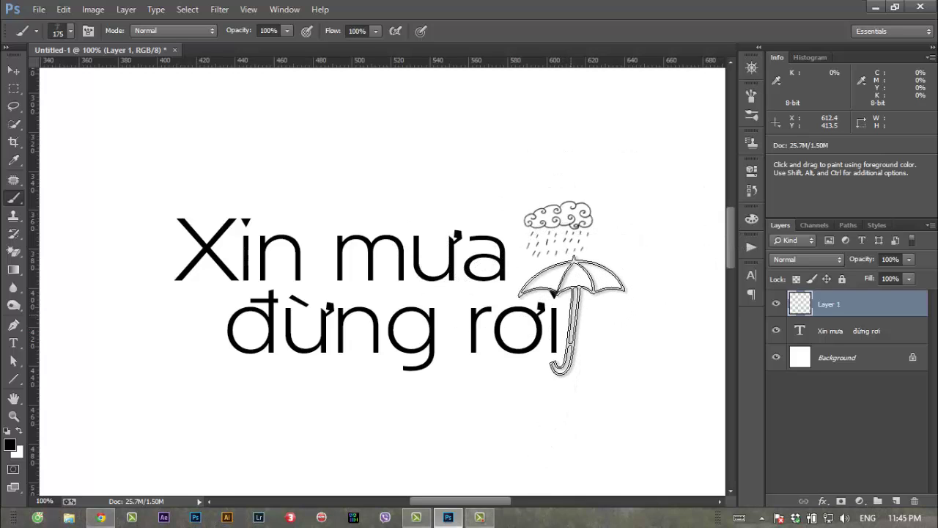
pyautogui.click(573, 316)
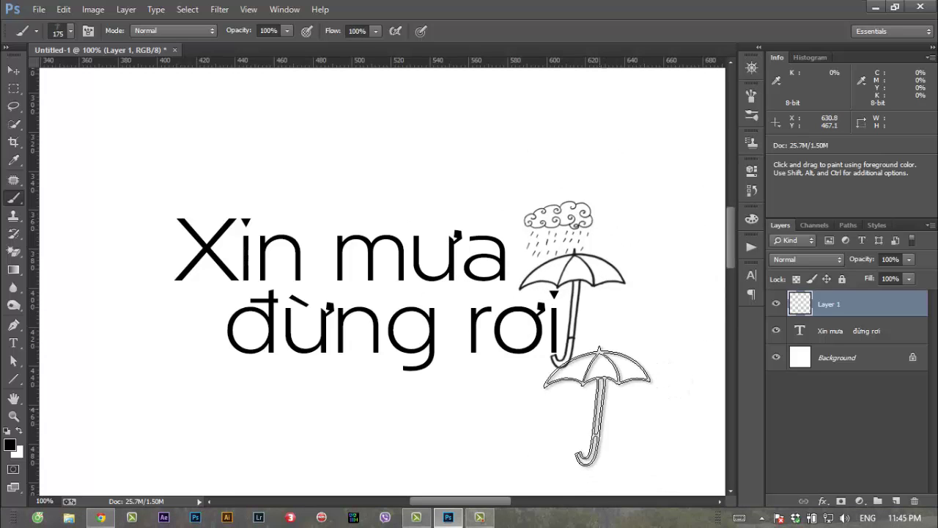
pyautogui.press('z')
pyautogui.keyDown('alt'); pyautogui.click(494, 367); pyautogui.keyUp('alt')
pyautogui.keyDown('alt'); pyautogui.click(442, 384); pyautogui.keyUp('alt')
pyautogui.click(469, 377)
pyautogui.click(476, 359)
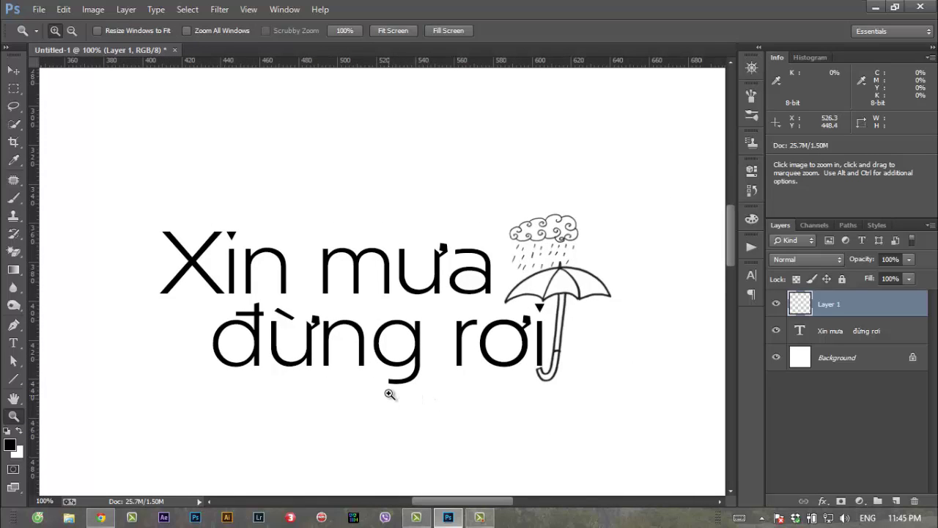
pyautogui.click(13, 343)
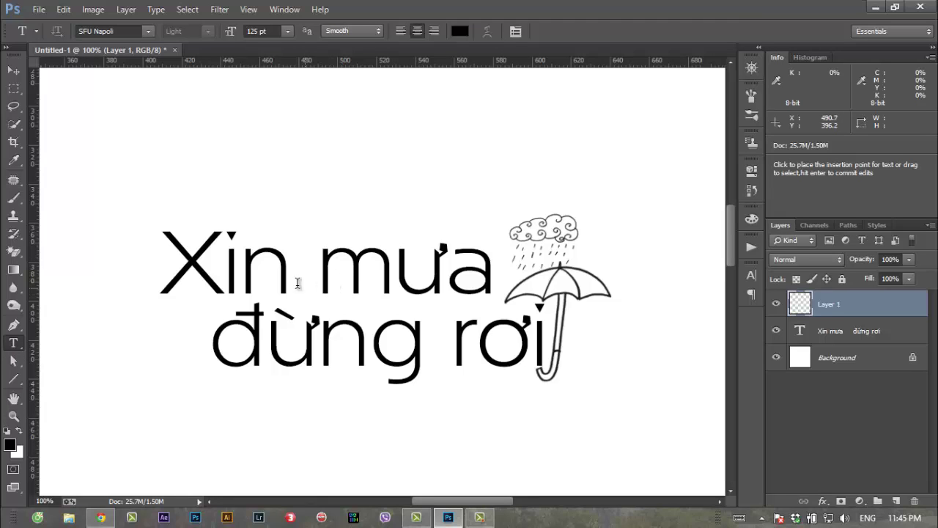
pyautogui.click(267, 282)
pyautogui.moveTo(163, 264)
pyautogui.mouseDown()
pyautogui.moveTo(546, 363)
pyautogui.moveTo(318, 344)
pyautogui.moveTo(148, 284)
pyautogui.mouseUp()
pyautogui.click(546, 366)
pyautogui.click(356, 354)
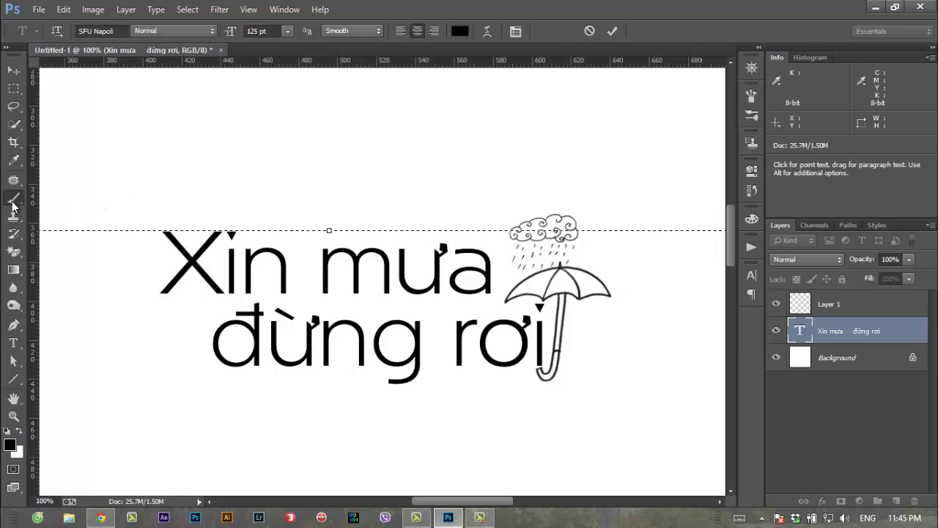
# Start a curved Pen path above the text's left side, bending it at the top point
pyautogui.click(13, 325)
pyautogui.moveTo(108, 222); pyautogui.dragTo(142, 192)
pyautogui.moveTo(191, 134); pyautogui.dragTo(198, 111)
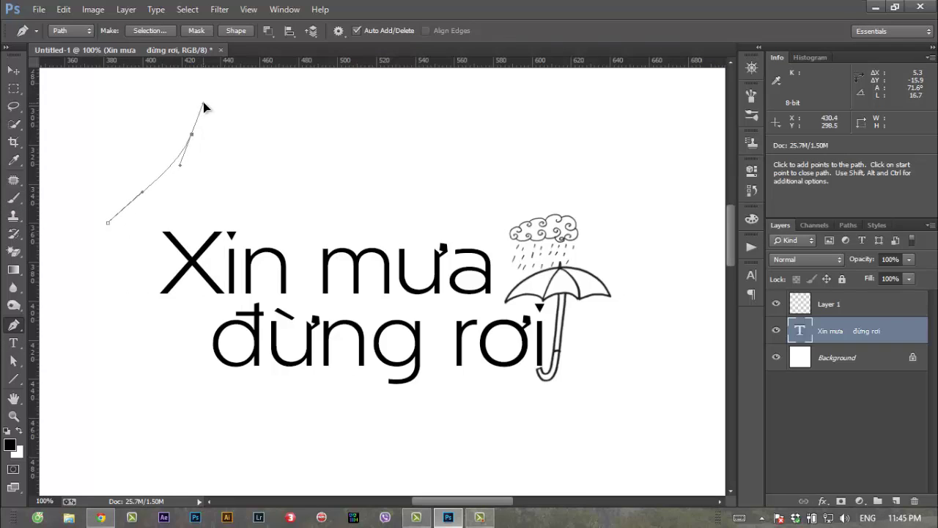
pyautogui.keyDown('alt'); pyautogui.moveTo(204, 104); pyautogui.dragTo(196, 182); pyautogui.keyUp('alt')
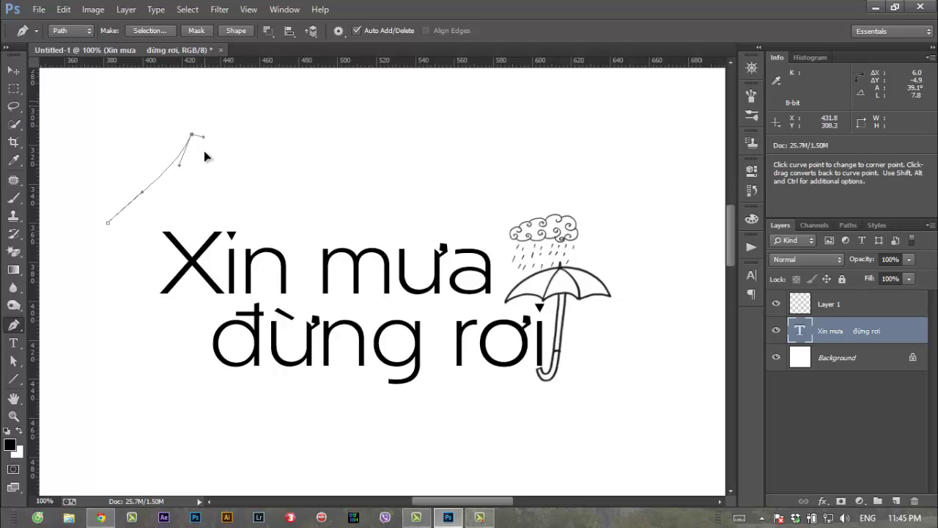
# Add three more smooth points extending the path, then make Layer 1 active
pyautogui.moveTo(209, 225); pyautogui.dragTo(225, 240)
pyautogui.moveTo(129, 181)
pyautogui.mouseDown()
pyautogui.moveTo(112, 192)
pyautogui.moveTo(122, 211)
pyautogui.mouseUp()
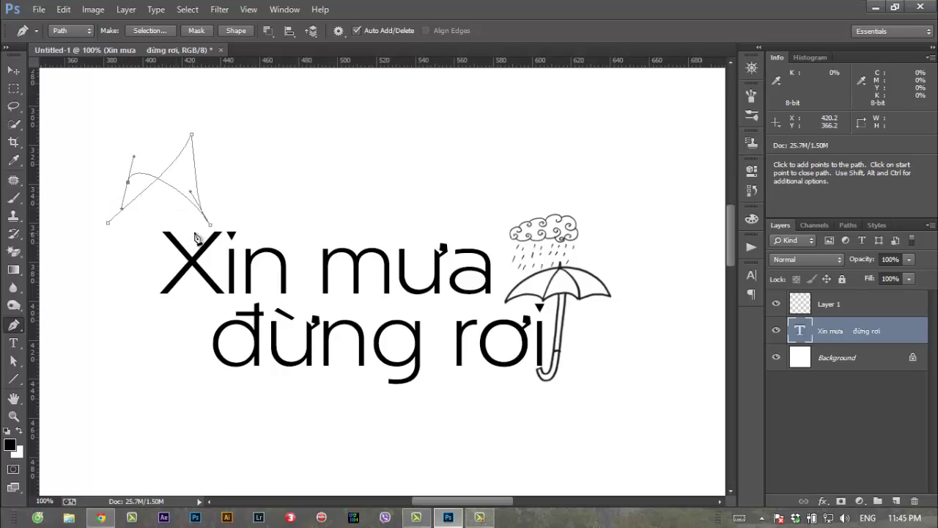
pyautogui.moveTo(251, 207)
pyautogui.mouseDown()
pyautogui.moveTo(278, 190)
pyautogui.moveTo(339, 177)
pyautogui.mouseUp()
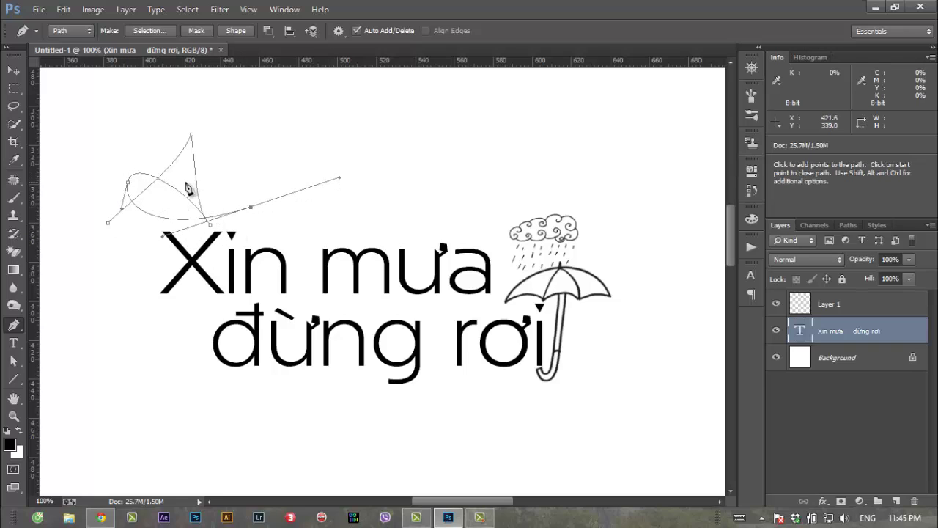
pyautogui.rightClick(189, 188)
pyautogui.click(817, 304)
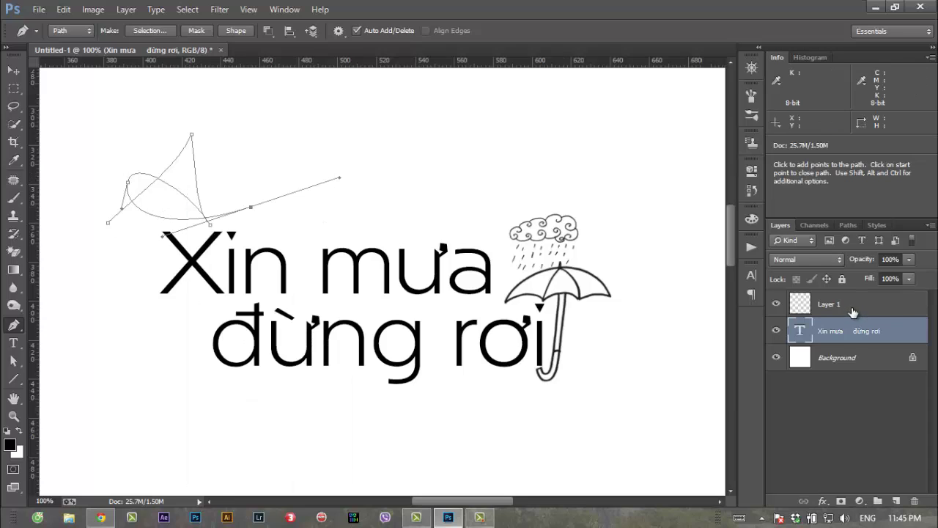
# Stroke the curved path with the umbrella brush, then undo that stroke
pyautogui.rightClick(206, 196)
pyautogui.click(227, 287)
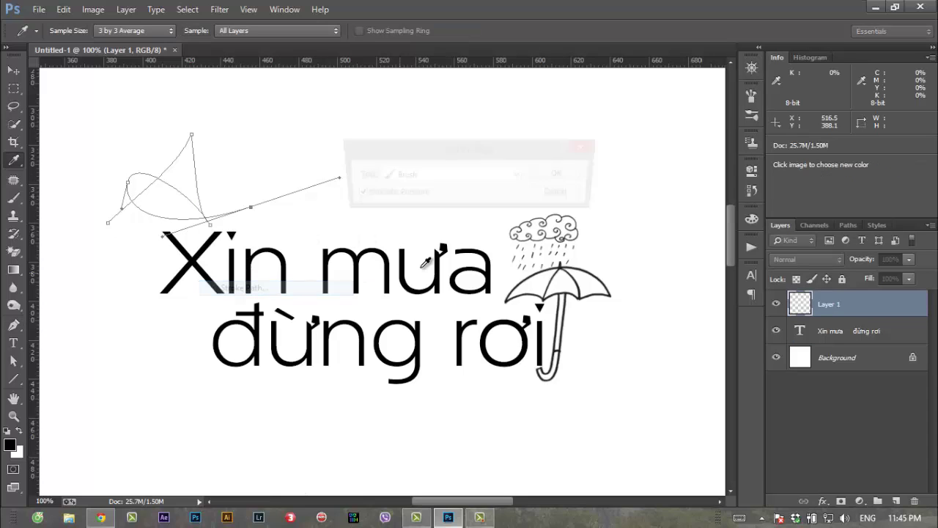
pyautogui.press('Return')
pyautogui.press('Escape')
pyautogui.hotkey('ctrl', 'z')
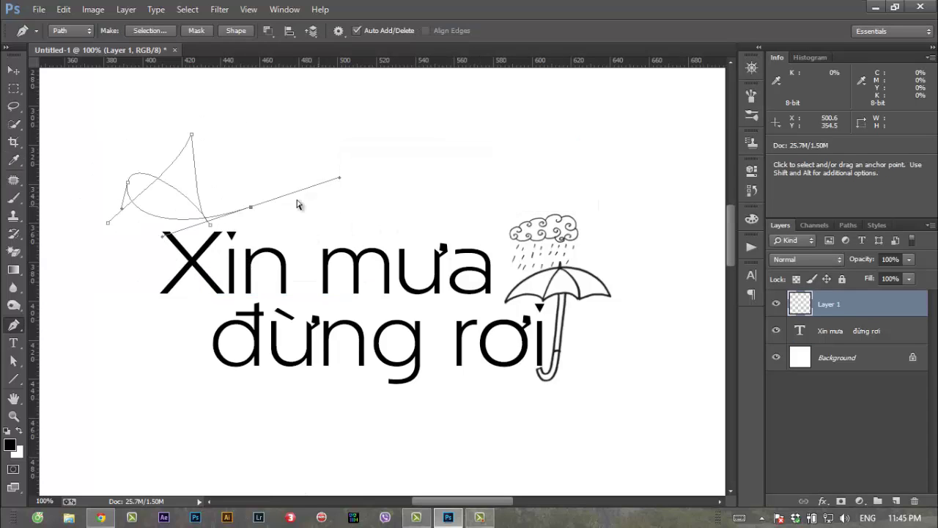
pyautogui.press('b')
# Pick a soft round brush tip and check the detailed brush settings
pyautogui.click(70, 31)
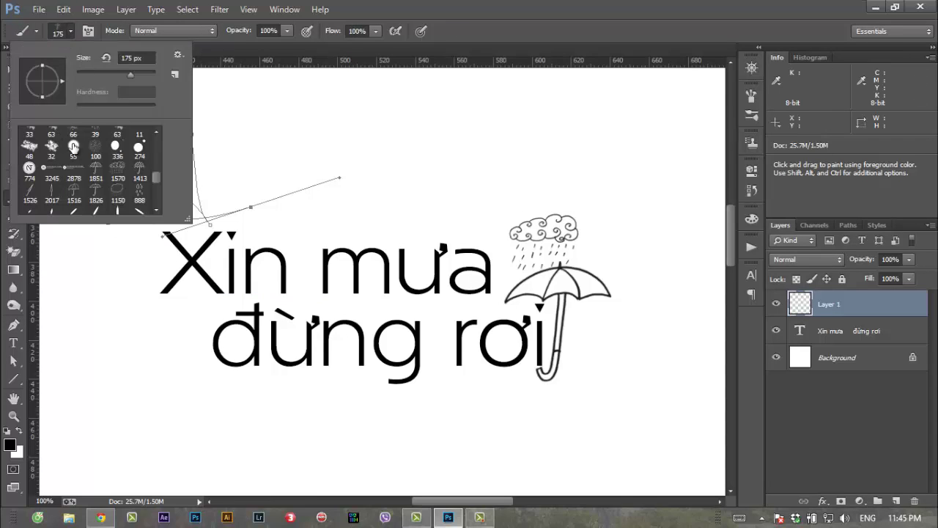
pyautogui.moveTo(154, 181); pyautogui.dragTo(157, 139)
pyautogui.click(39, 139)
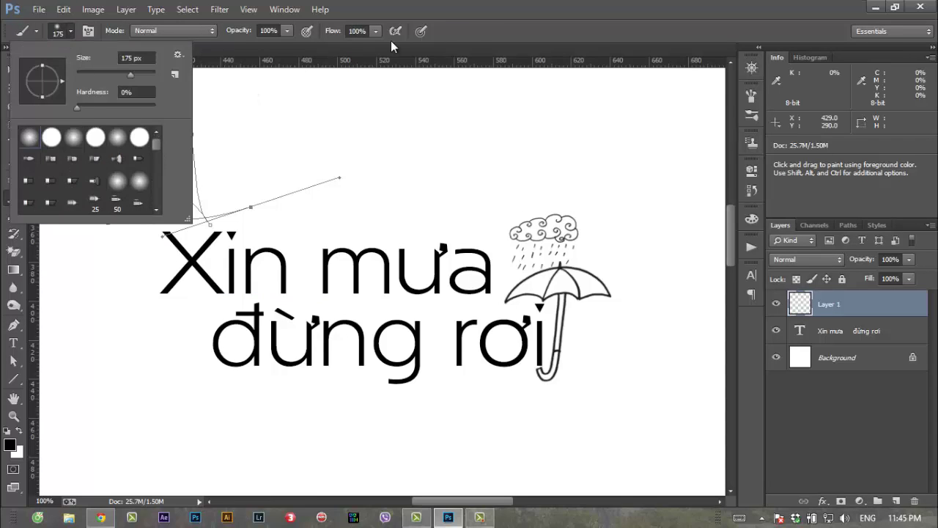
pyautogui.click(757, 126)
pyautogui.click(752, 96)
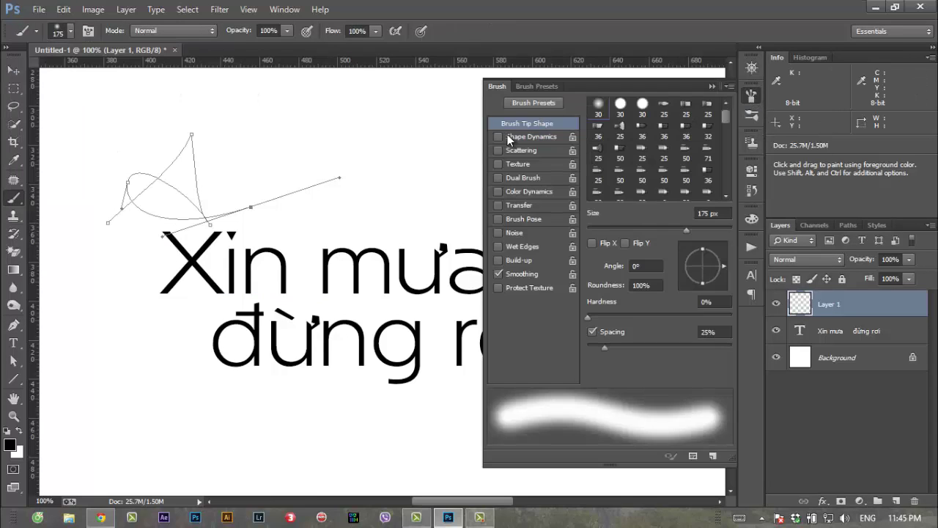
pyautogui.press('F5')
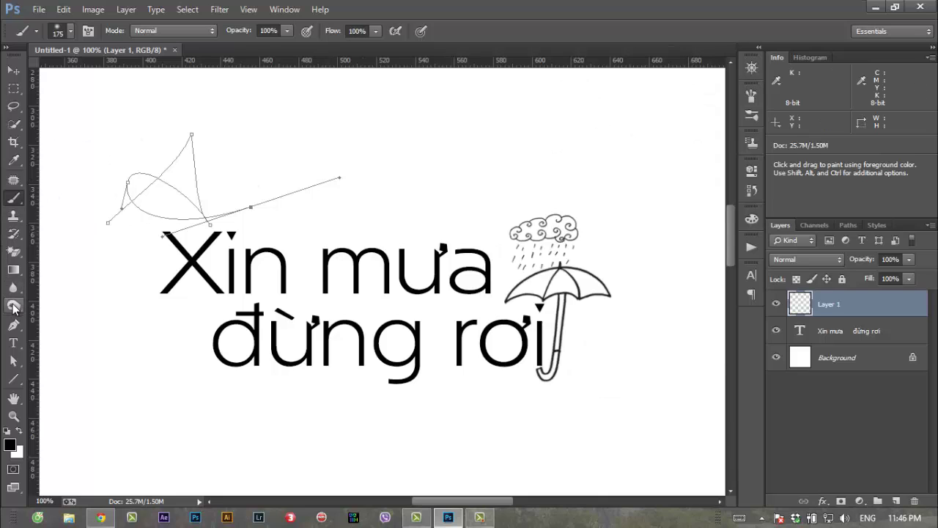
# Stroke the path with the soft round brush, then undo it
pyautogui.click(14, 325)
pyautogui.rightClick(191, 207)
pyautogui.click(321, 303)
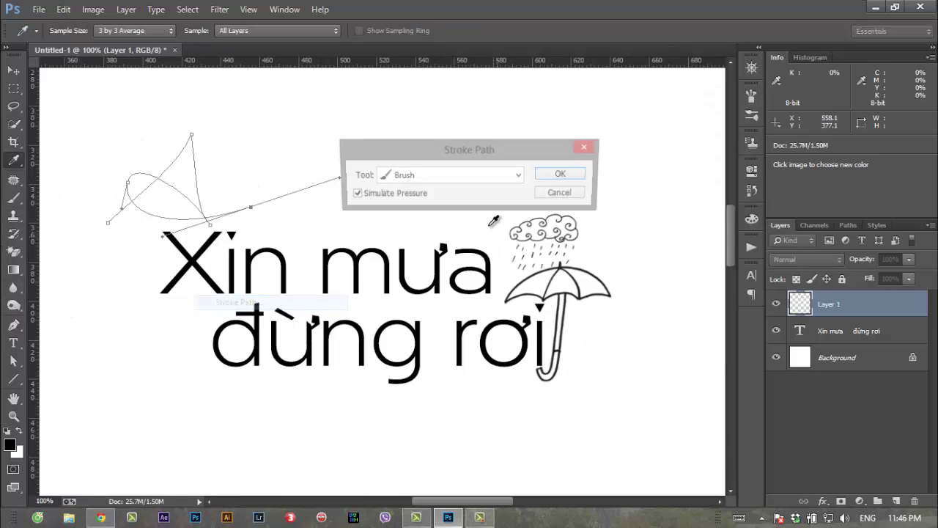
pyautogui.click(561, 175)
pyautogui.hotkey('ctrl', 'z')
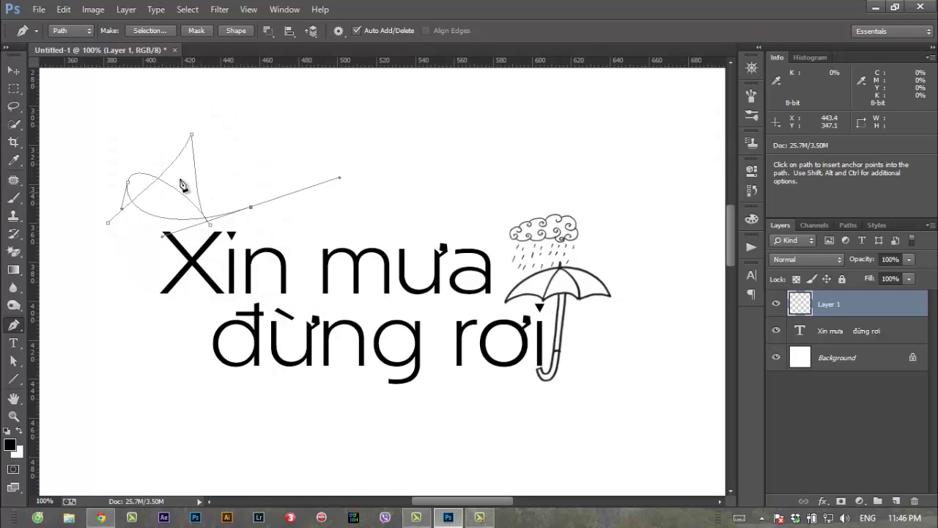
# Shrink the brush size and stroke the path with the smaller brush
pyautogui.click(13, 197)
pyautogui.press('[')
pyautogui.press('[')
pyautogui.press('[')
pyautogui.press('[')
pyautogui.press('[')
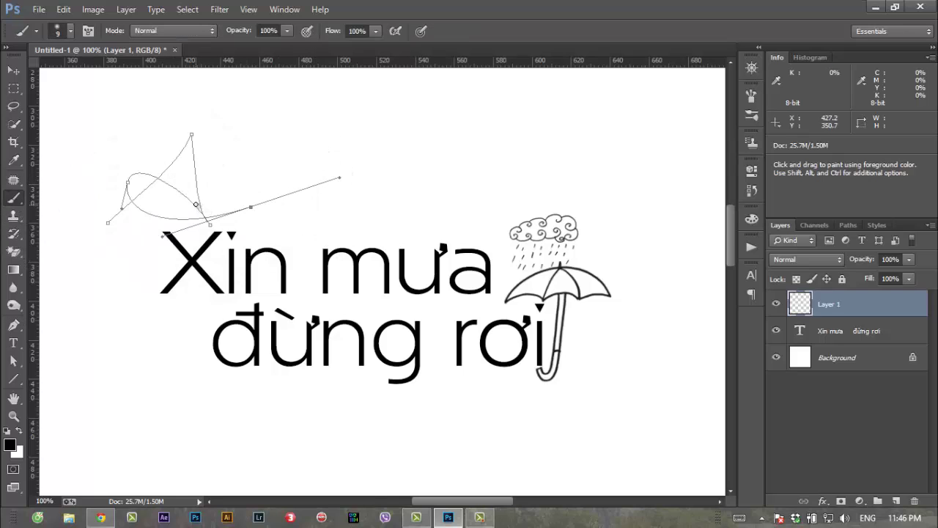
pyautogui.click(13, 325)
pyautogui.rightClick(190, 210)
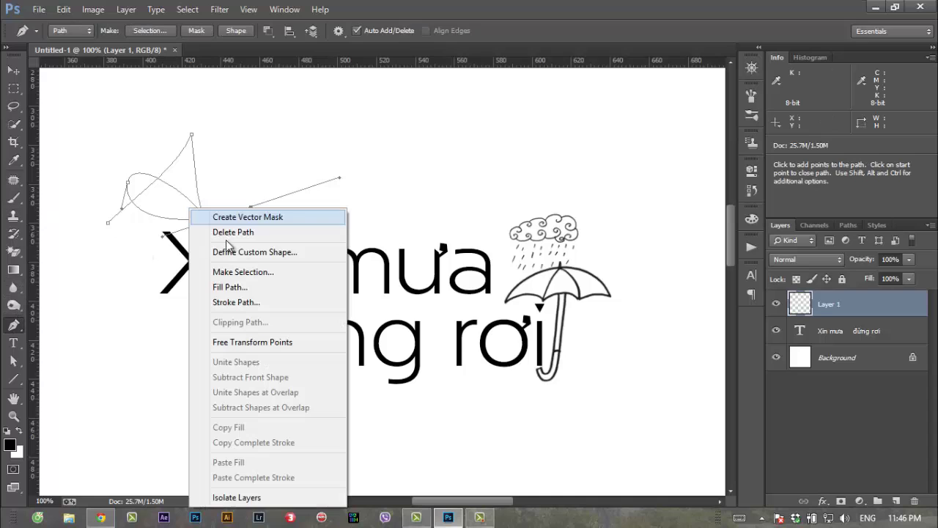
pyautogui.click(242, 302)
pyautogui.click(549, 176)
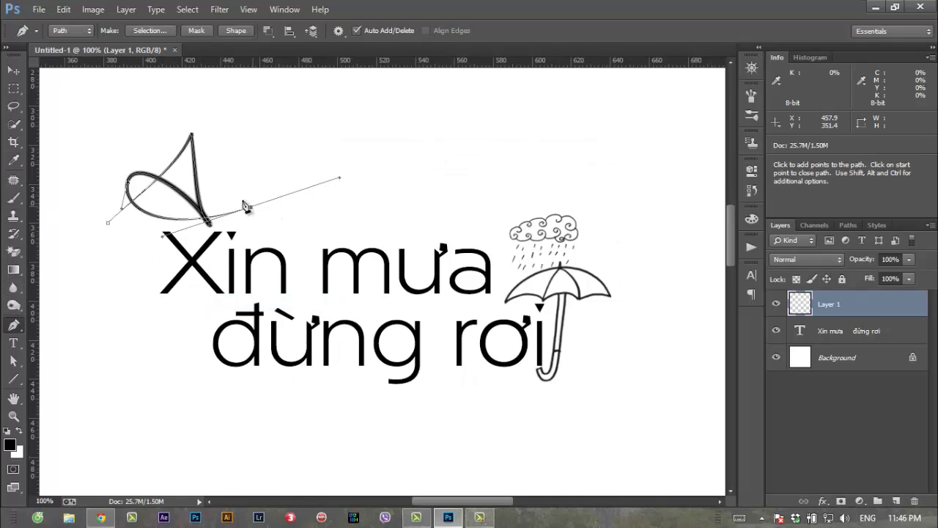
# Delete the path and erase the leaf-shaped stroke inside a rectangular selection, keeping Layer 1
pyautogui.rightClick(250, 192)
pyautogui.click(247, 210)
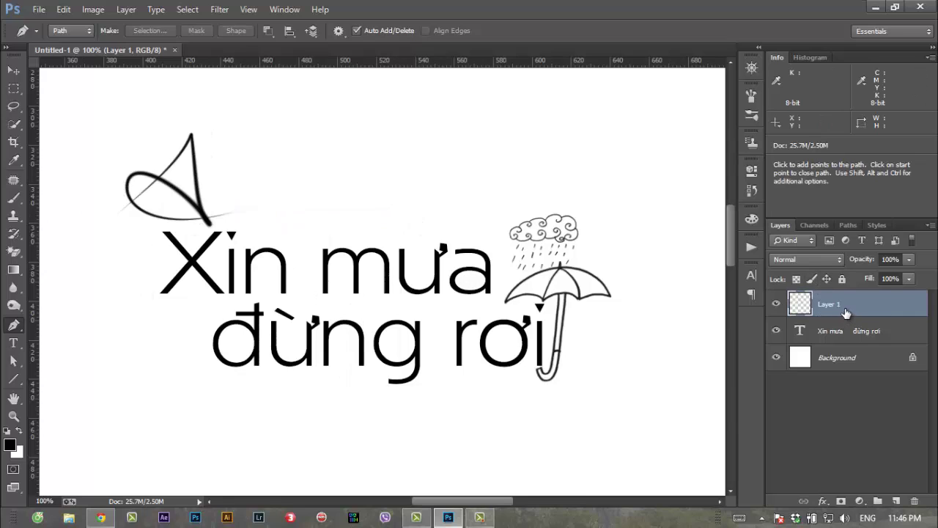
pyautogui.press('Delete')
pyautogui.hotkey('ctrl', 'z')
pyautogui.click(14, 88)
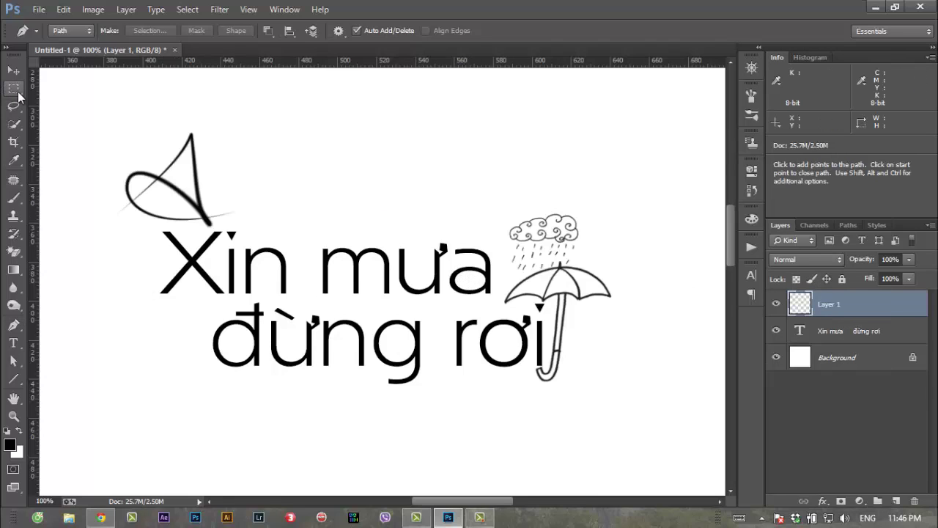
pyautogui.press('Delete')
pyautogui.hotkey('ctrl', 'd')
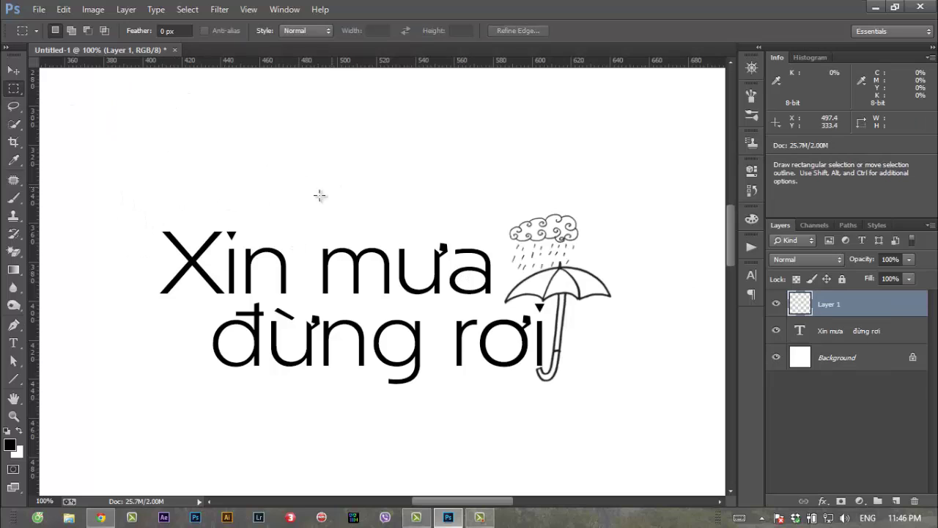
# At 200% zoom, draw a curved path from left of the X onto its diagonal
pyautogui.press('z')
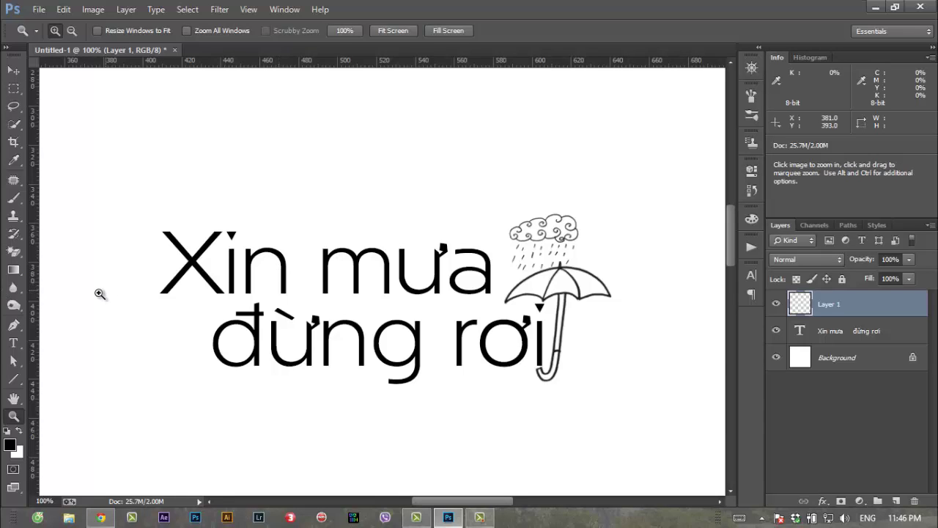
pyautogui.click(100, 302)
pyautogui.click(9, 324)
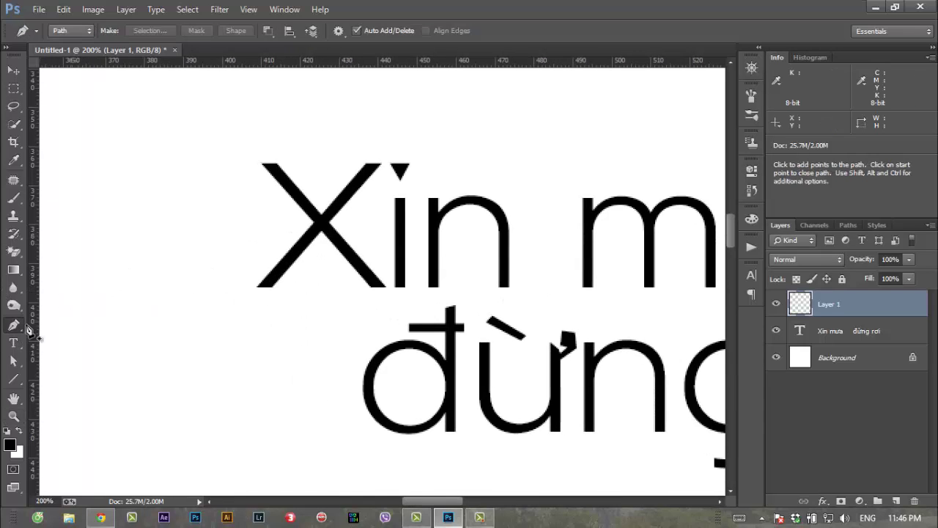
pyautogui.moveTo(111, 323); pyautogui.dragTo(138, 336)
pyautogui.moveTo(267, 288); pyautogui.dragTo(300, 248)
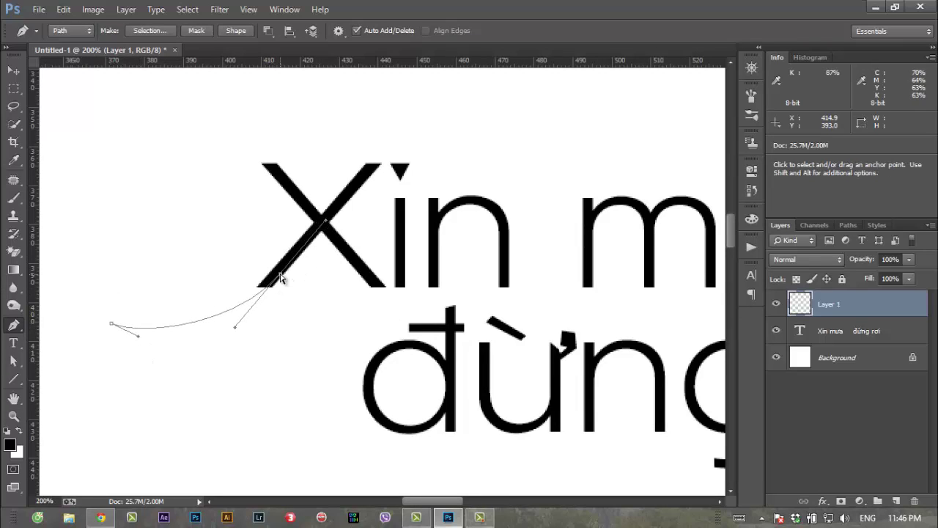
# Stroke the curve with a hard round brush tip, then undo the thick even stroke
pyautogui.click(14, 199)
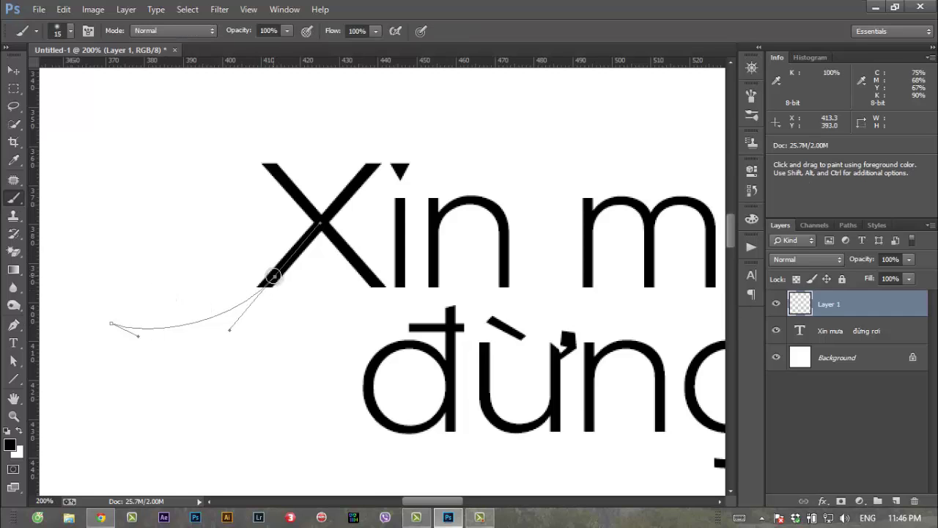
pyautogui.click(71, 31)
pyautogui.click(51, 139)
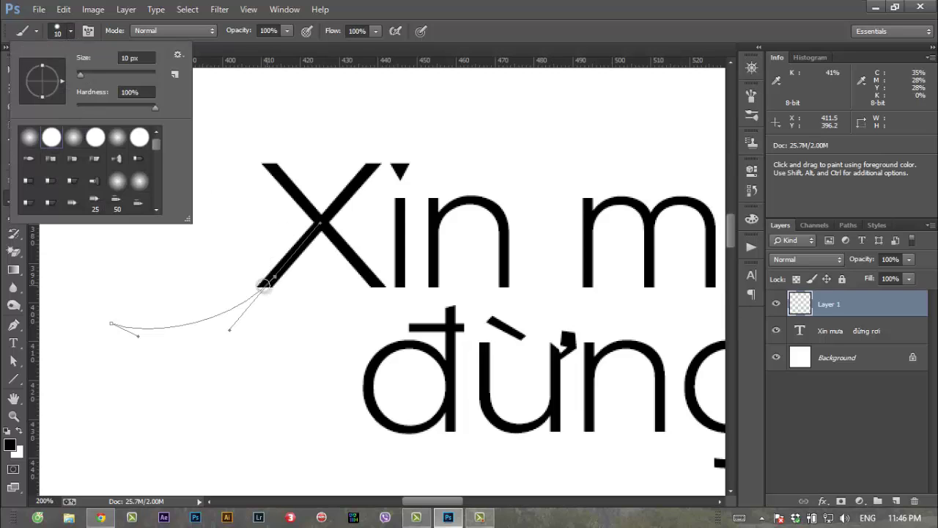
pyautogui.click(514, 14)
pyautogui.click(14, 324)
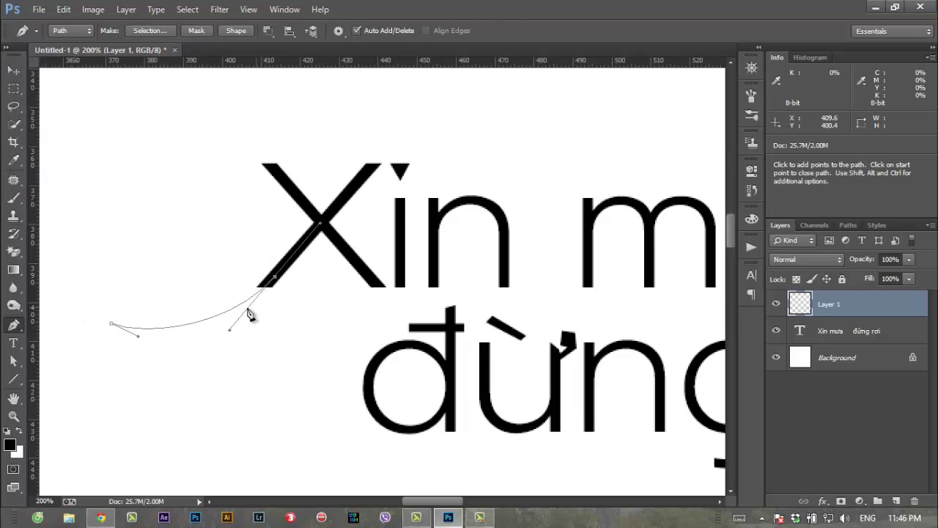
pyautogui.rightClick(251, 309)
pyautogui.click(304, 104)
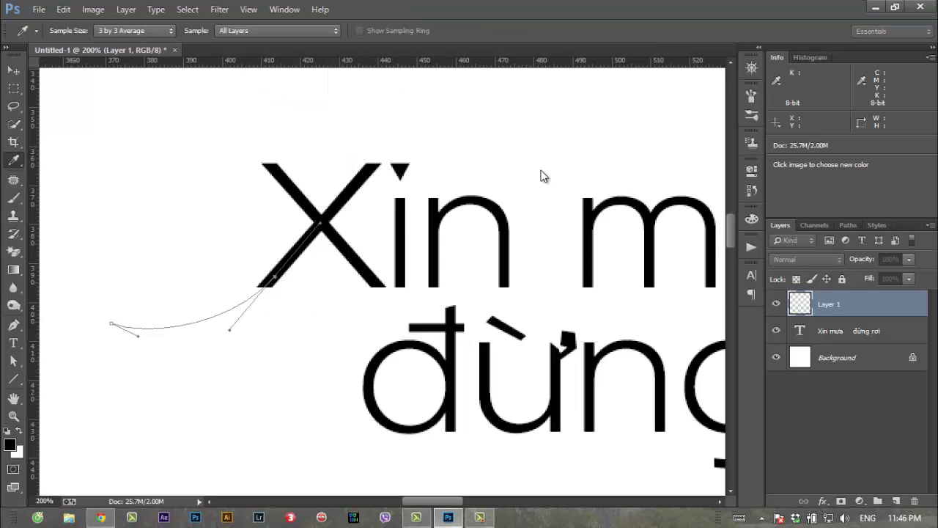
pyautogui.click(562, 176)
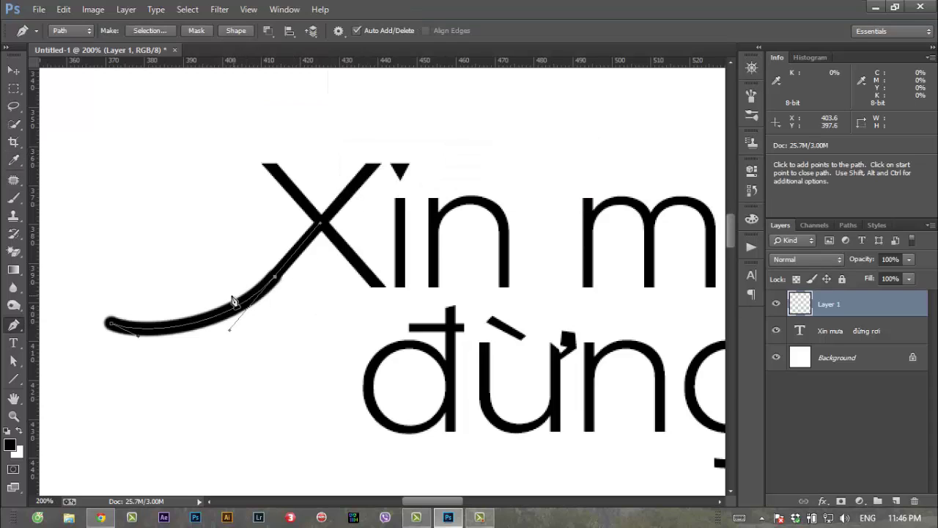
pyautogui.hotkey('ctrl', 'z')
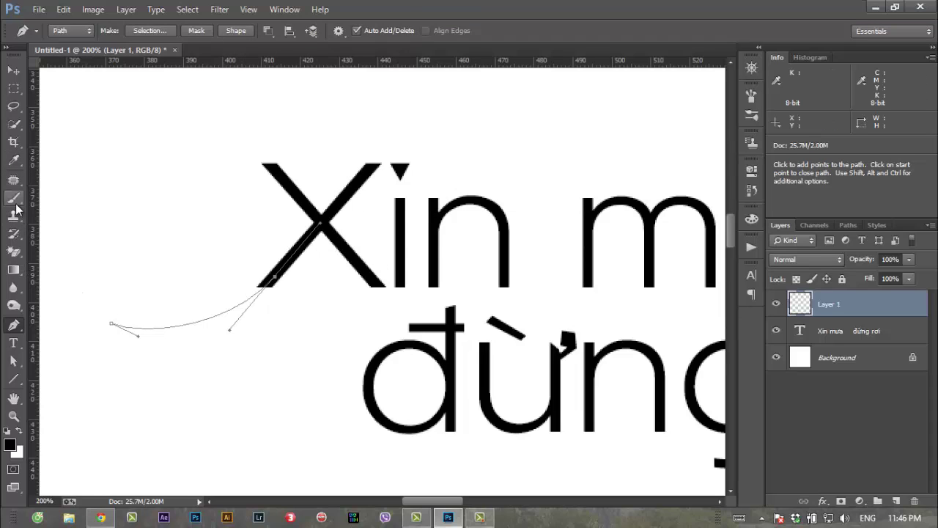
# Turn on Shape Dynamics and stroke the curve with a tapered brush stroke
pyautogui.click(14, 198)
pyautogui.click(751, 95)
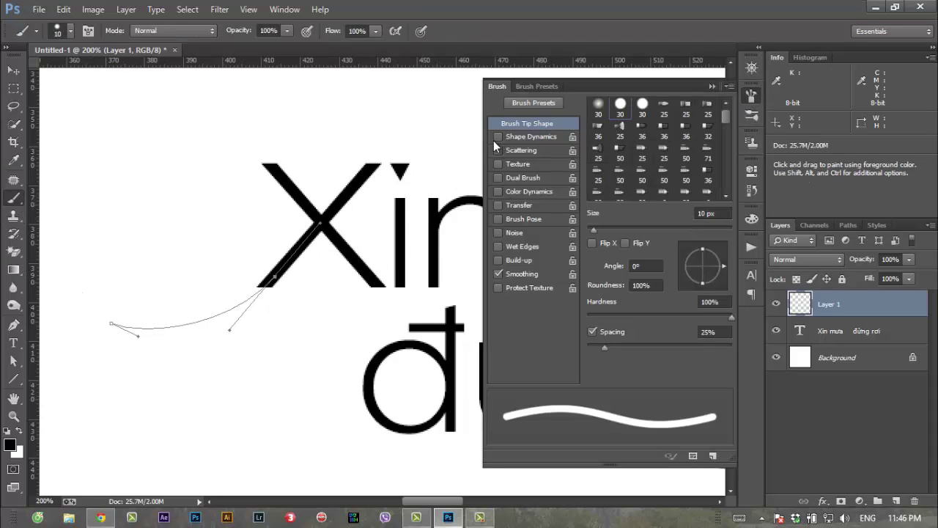
pyautogui.click(498, 137)
pyautogui.click(712, 87)
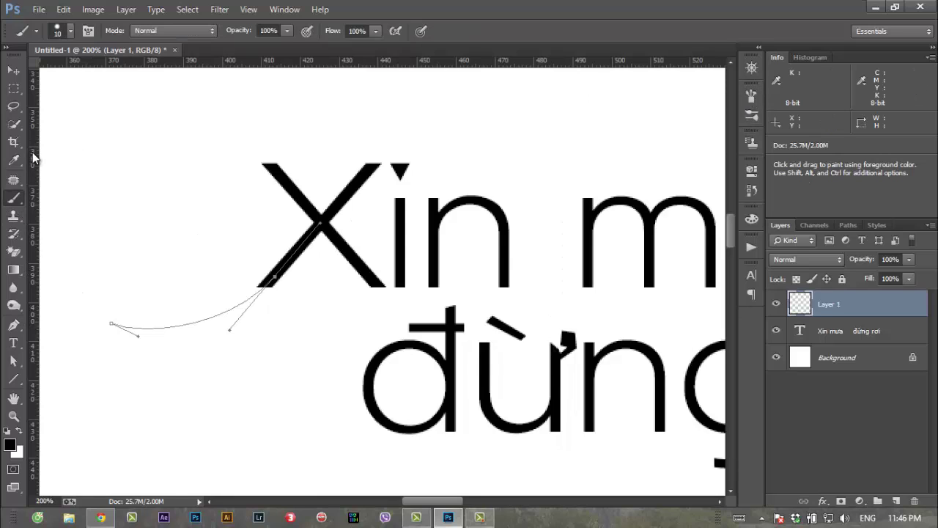
pyautogui.click(17, 313)
pyautogui.click(14, 323)
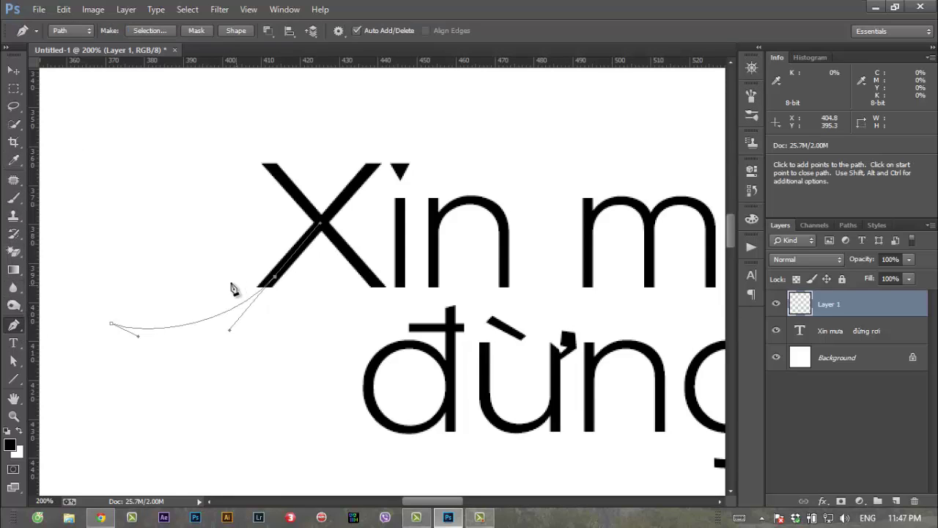
pyautogui.rightClick(233, 287)
pyautogui.click(286, 302)
pyautogui.click(563, 178)
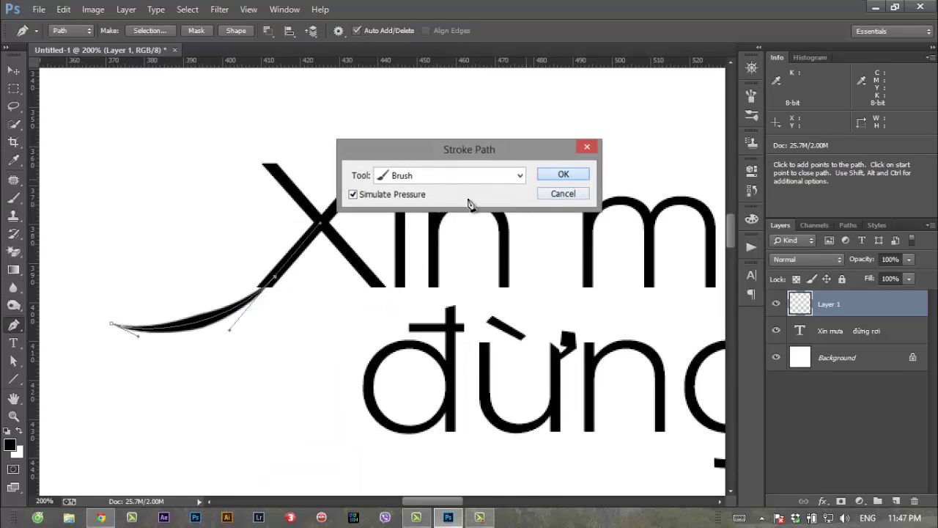
# Move and rotate the tapered stroke to follow the X, then undo it with Ctrl+Alt+Z
pyautogui.click(13, 70)
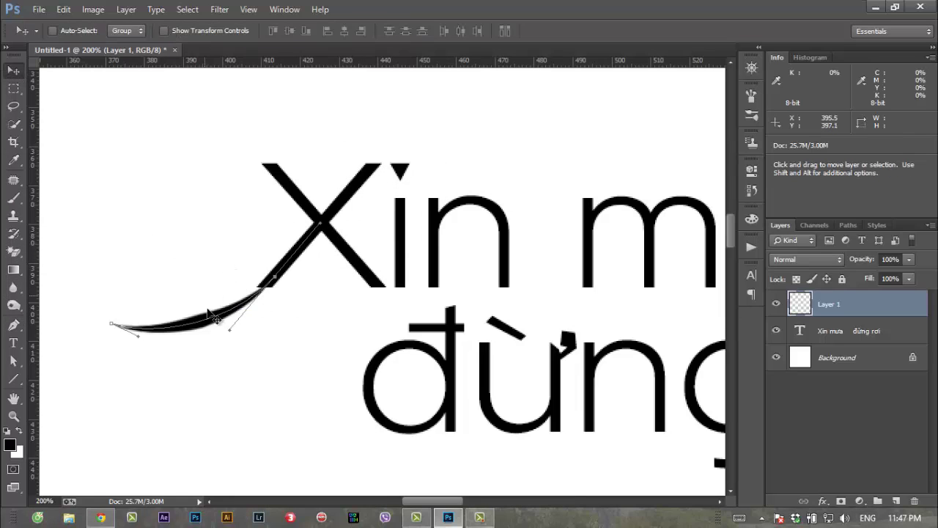
pyautogui.moveTo(211, 324); pyautogui.dragTo(247, 298)
pyautogui.hotkey('ctrl', 't')
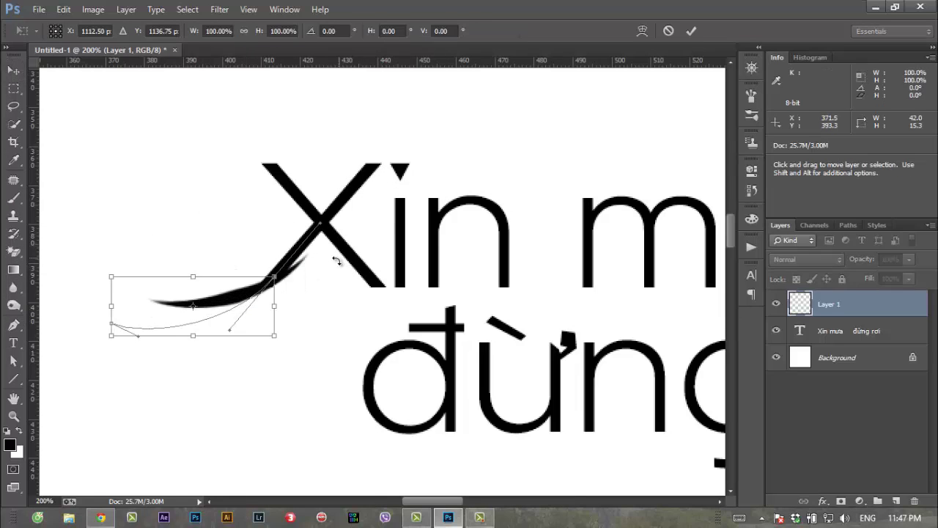
pyautogui.moveTo(308, 276)
pyautogui.mouseDown()
pyautogui.moveTo(307, 266)
pyautogui.moveTo(320, 272)
pyautogui.mouseUp()
pyautogui.press('Return')
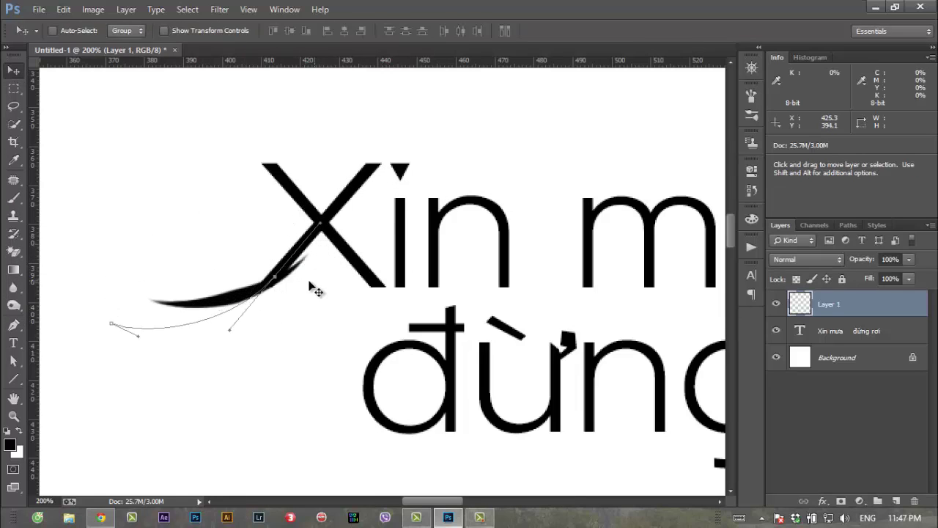
pyautogui.hotkey('ctrl', 'alt', 'z')
pyautogui.hotkey('ctrl', 'alt', 'z')
pyautogui.hotkey('ctrl', 'alt', 'z')
pyautogui.hotkey('ctrl', 'alt', 'z')
# Zoom out to the whole design and delete Layer 1 with the umbrella and cloud
pyautogui.press('z')
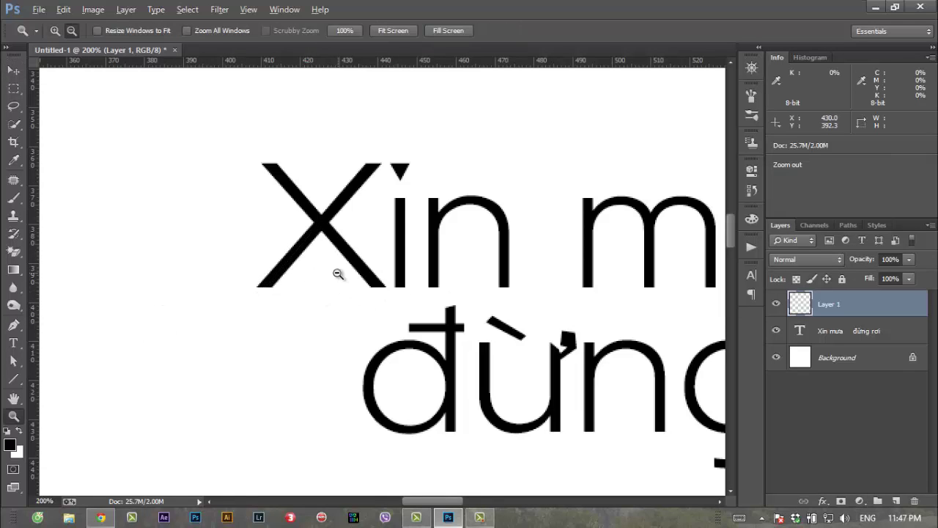
pyautogui.keyDown('alt'); pyautogui.click(334, 277); pyautogui.keyUp('alt')
pyautogui.moveTo(348, 286); pyautogui.dragTo(210, 288)
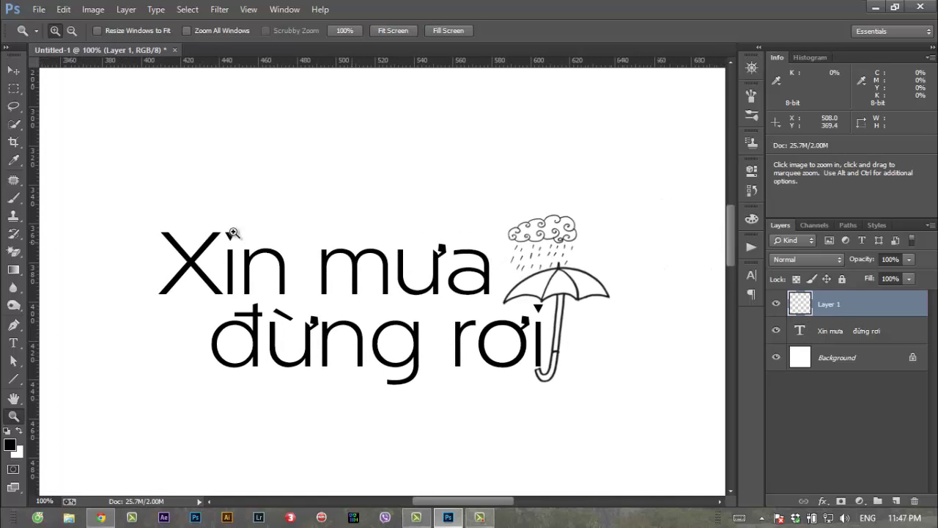
pyautogui.click(13, 88)
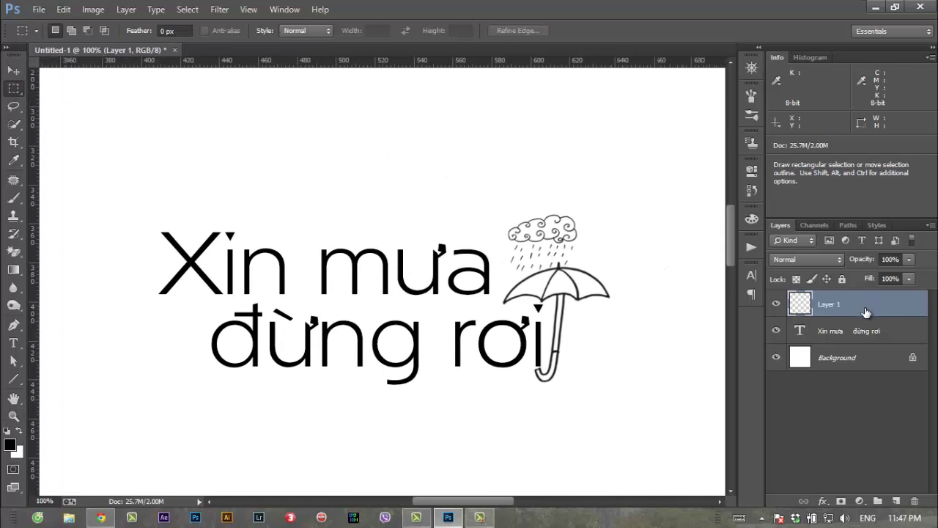
pyautogui.press('Delete')
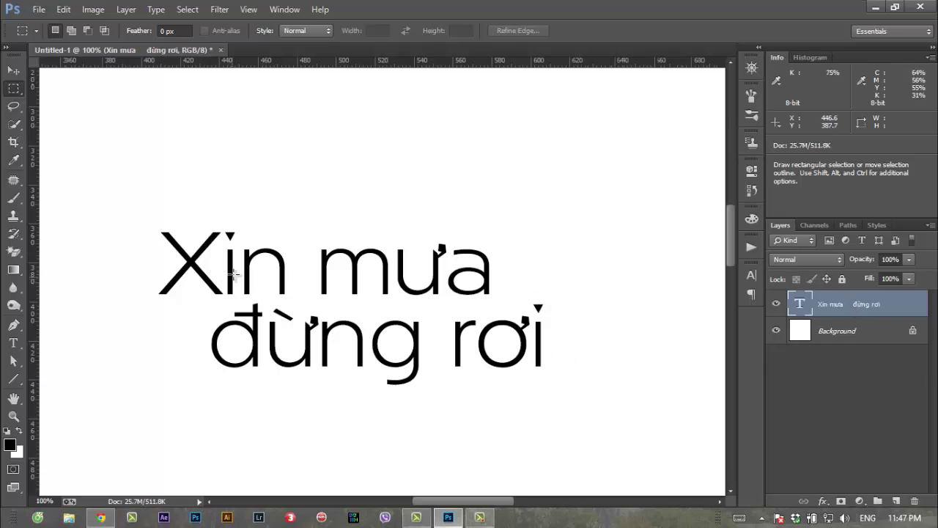
# Marquee a rectangle around the text and make the text layer active
pyautogui.moveTo(123, 208); pyautogui.dragTo(593, 397)
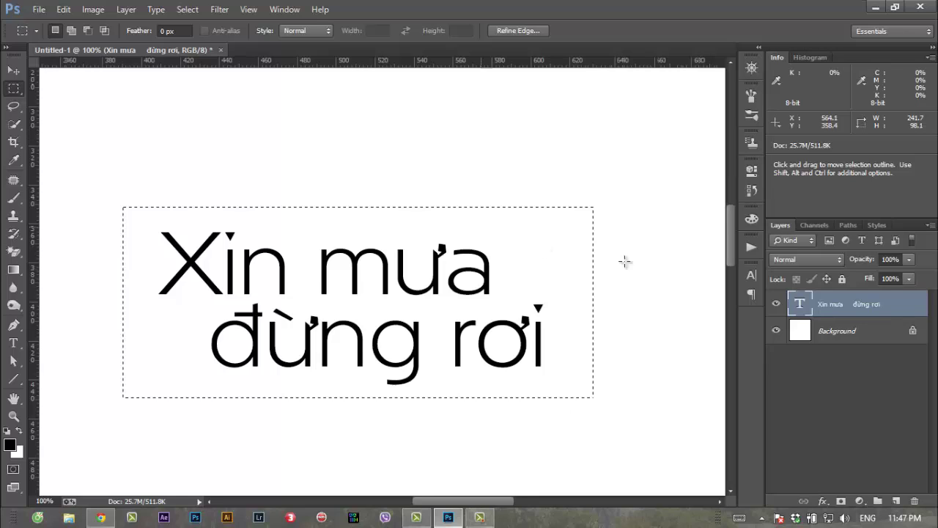
pyautogui.click(858, 331)
pyautogui.click(850, 304)
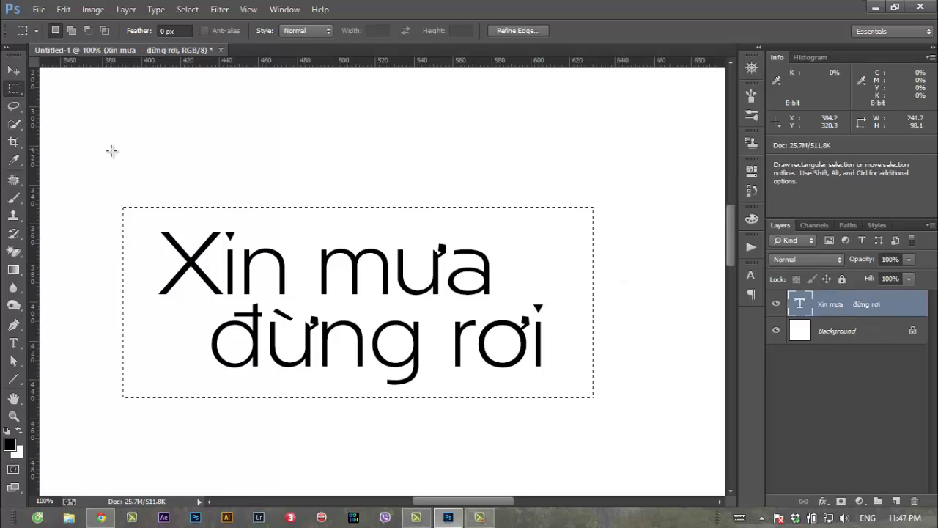
pyautogui.click(101, 518)
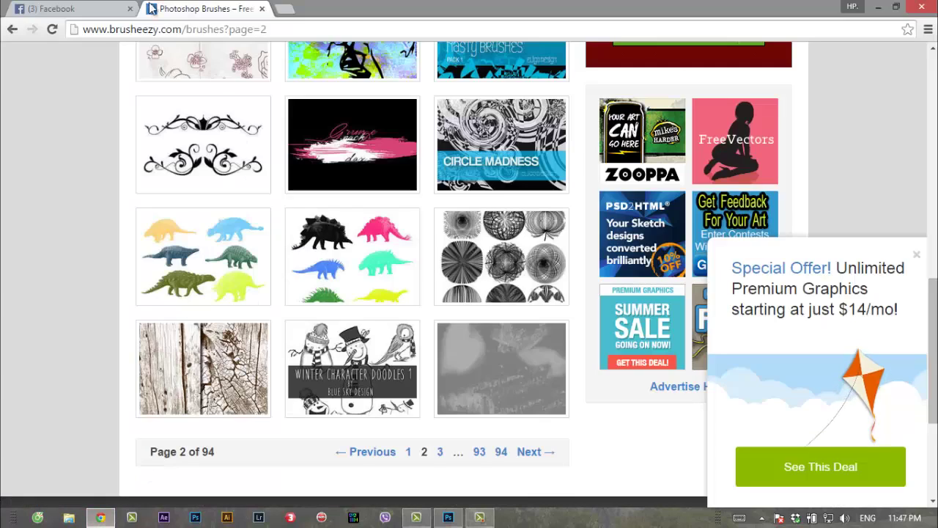
pyautogui.click(88, 9)
pyautogui.click(205, 9)
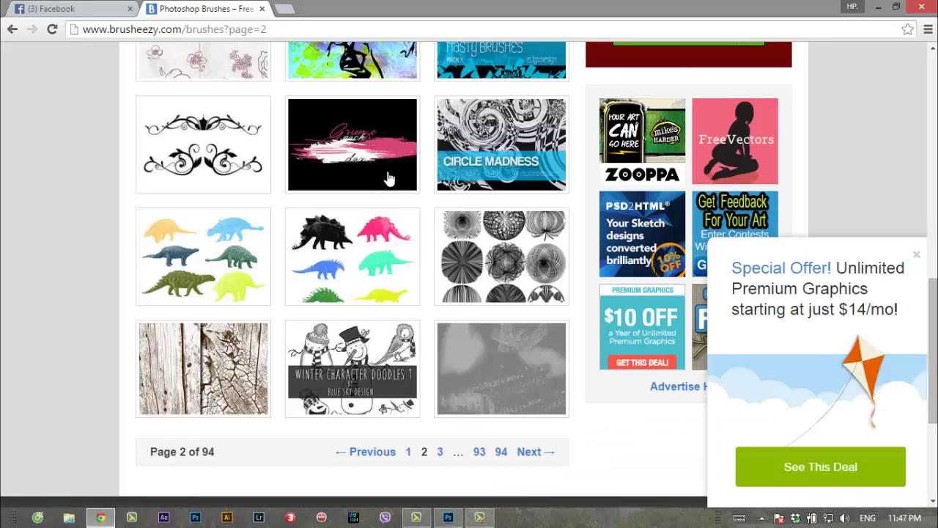
pyautogui.click(448, 517)
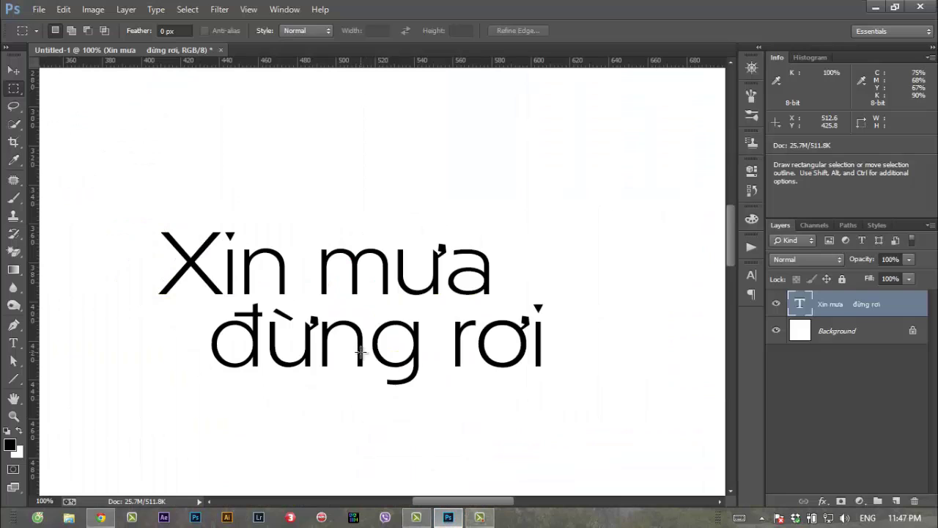
# Select and delete the existing 'Xin mưa đừng rơi' text
pyautogui.click(13, 198)
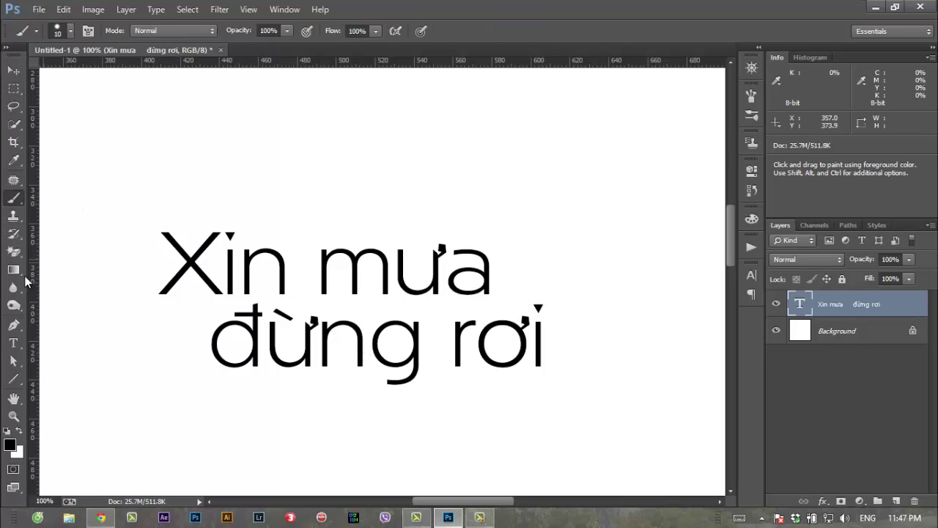
pyautogui.click(13, 342)
pyautogui.click(308, 269)
pyautogui.hotkey('ctrl', 'a')
pyautogui.click(315, 345)
pyautogui.moveTo(543, 351)
pyautogui.mouseDown()
pyautogui.moveTo(120, 287)
pyautogui.moveTo(31, 193)
pyautogui.mouseUp()
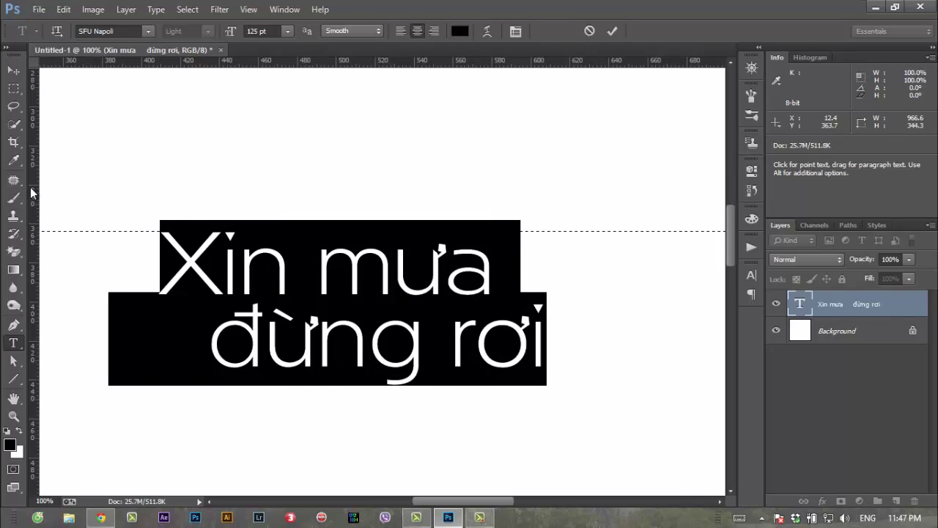
pyautogui.press('Delete')
# Type 'Mãi mãi' as the first line after clearing trial words
pyautogui.write('CHờ')
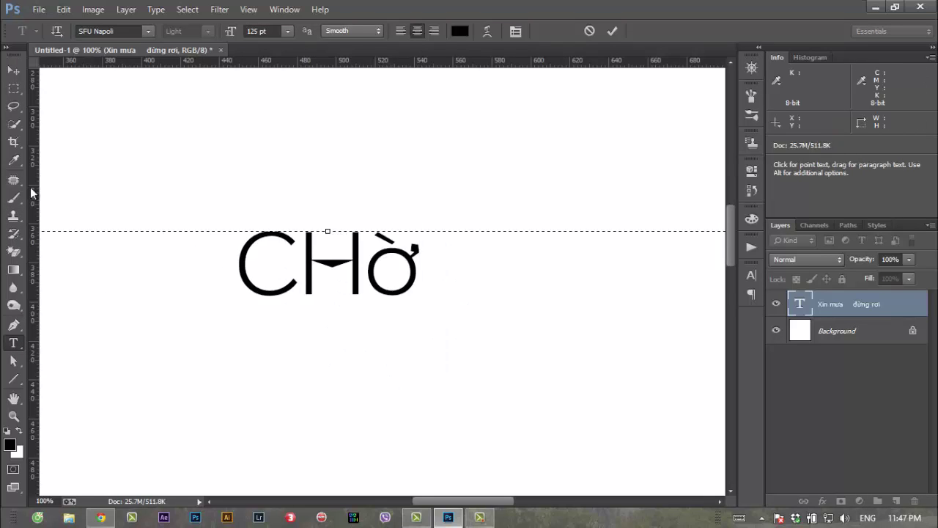
pyautogui.press('BackSpace')
pyautogui.press('BackSpace')
pyautogui.press('BackSpace')
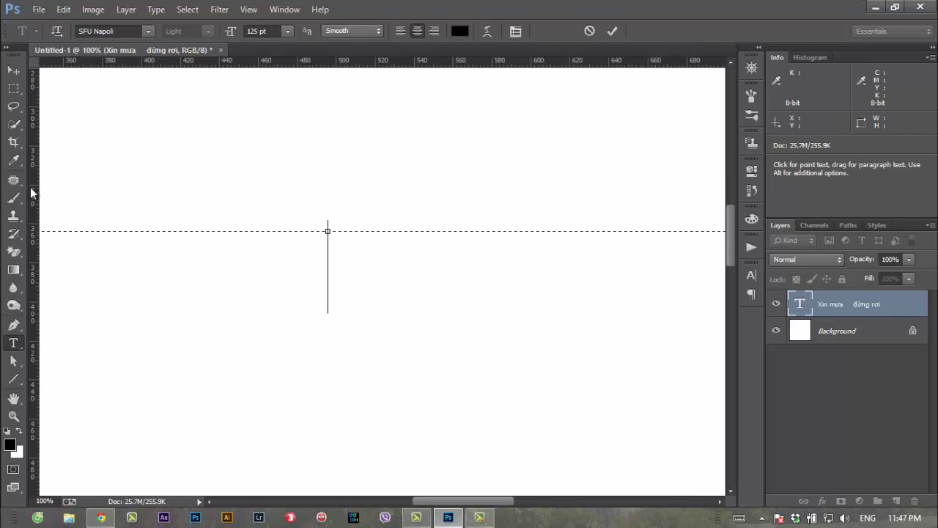
pyautogui.write('Cho')
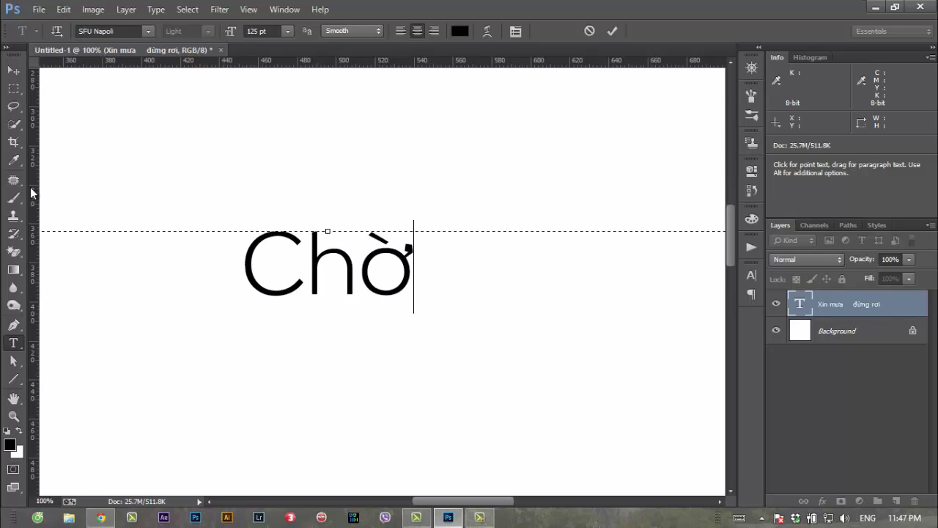
pyautogui.press('BackSpace')
pyautogui.press('BackSpace')
pyautogui.press('BackSpace')
pyautogui.write('Maix m')
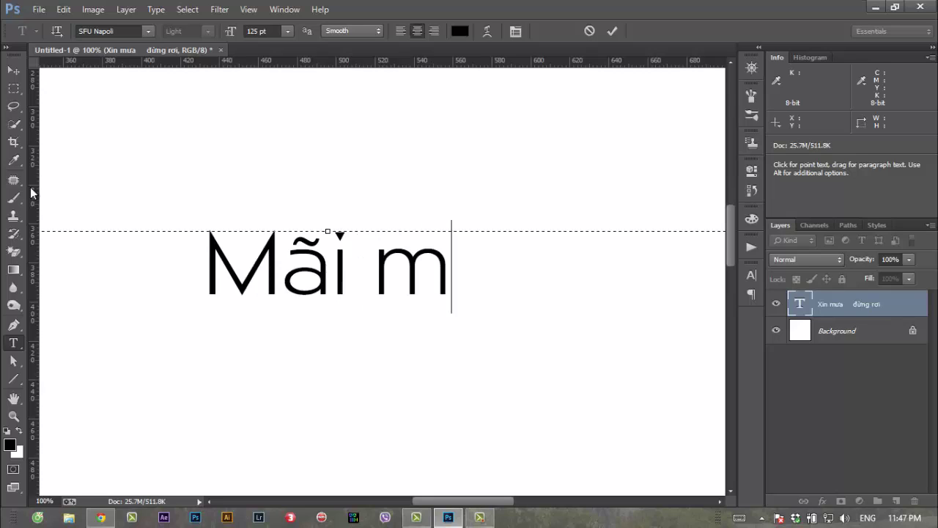
pyautogui.write('aix')
pyautogui.press('Return')
# Add the lines 'một' and 'tình yêu', commit the text, and check it at 100%
pyautogui.write('Mootj')
pyautogui.press('BackSpace')
pyautogui.press('BackSpace')
pyautogui.press('BackSpace')
pyautogui.write('motoj')
pyautogui.press('Return')
pyautogui.write('tinhf yeue')
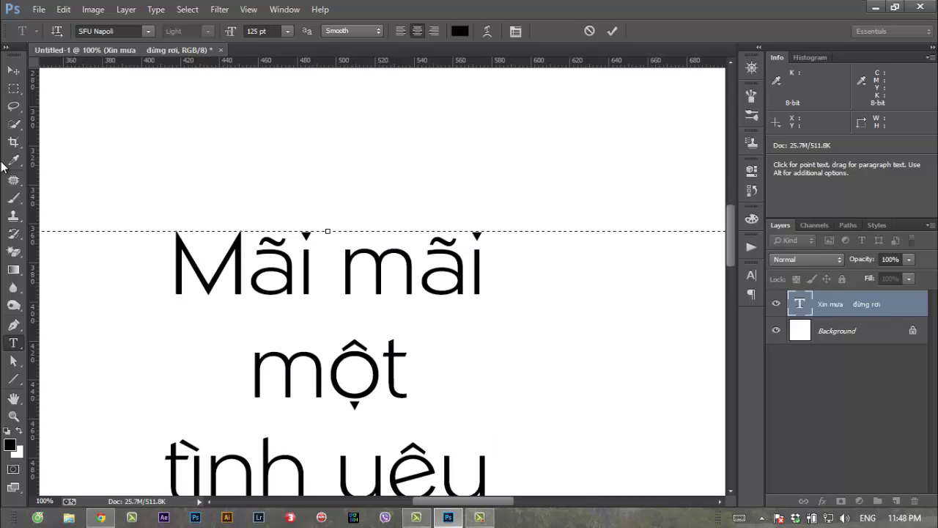
pyautogui.click(14, 415)
pyautogui.keyDown('alt'); pyautogui.click(331, 318); pyautogui.keyUp('alt')
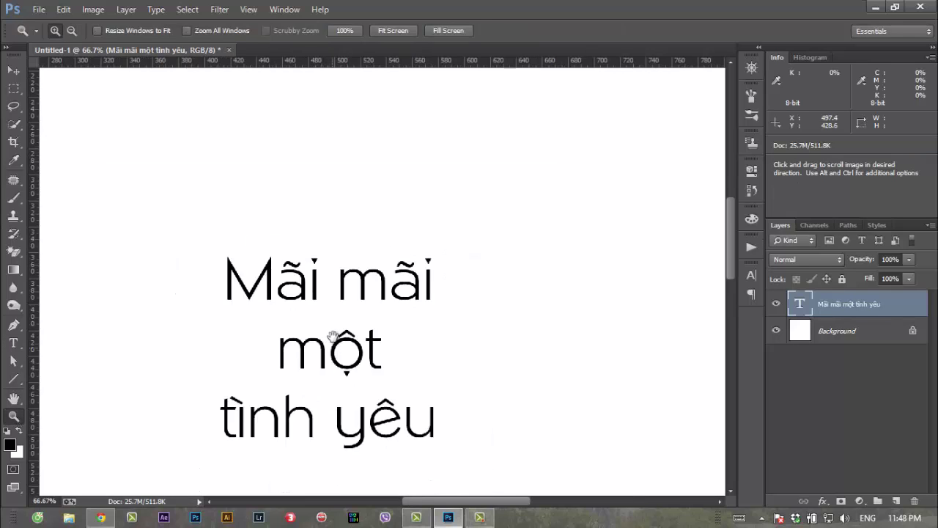
pyautogui.click(358, 290)
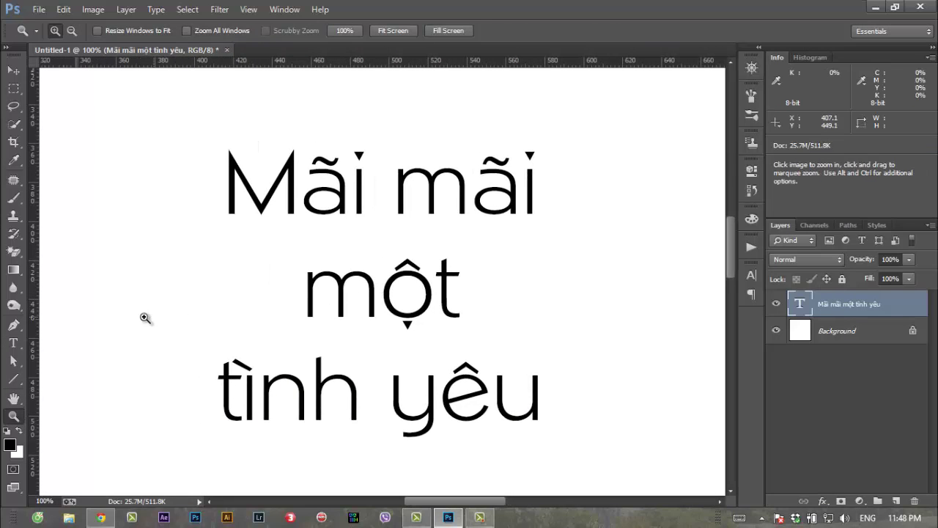
pyautogui.click(14, 342)
# Select the first line and retype it in capitals as 'MÃI MÃI'
pyautogui.click(430, 230)
pyautogui.press('End')
pyautogui.hotkey('shift', 'Left')
pyautogui.tripleClick(411, 195)
pyautogui.click(250, 212)
pyautogui.moveTo(379, 205); pyautogui.dragTo(430, 206)
pyautogui.click(517, 209)
pyautogui.moveTo(580, 203); pyautogui.dragTo(189, 217)
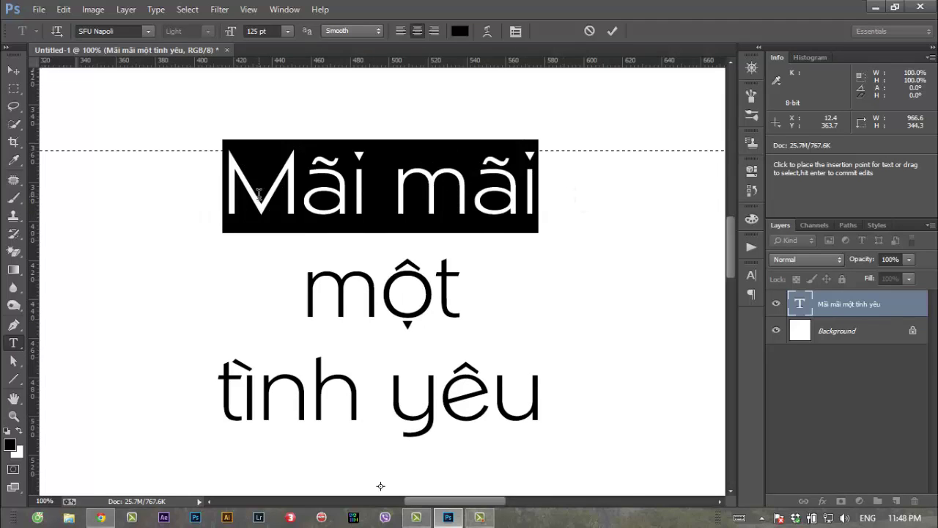
pyautogui.write('MÃI MÃI')
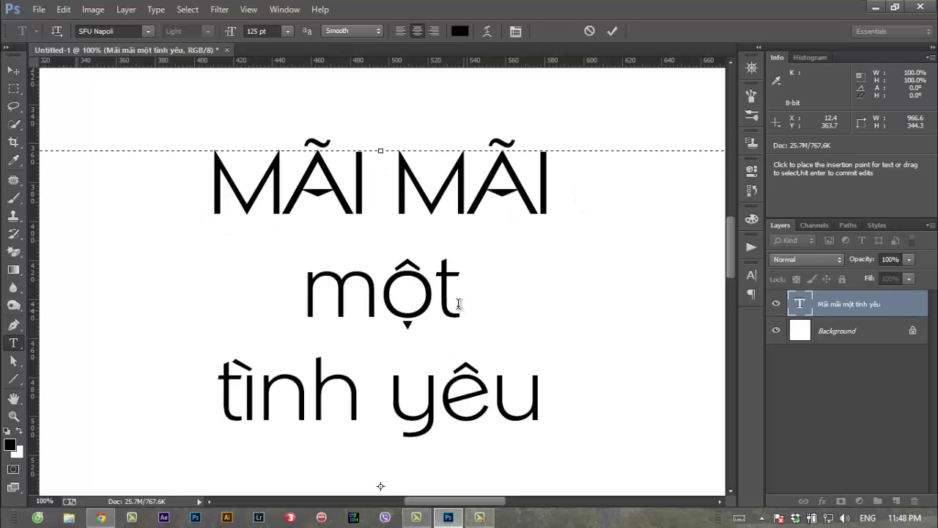
# Retype the second and third lines in capitals as 'MỘT' and 'TINH YEU'
pyautogui.moveTo(458, 304); pyautogui.dragTo(268, 291)
pyautogui.write('M')
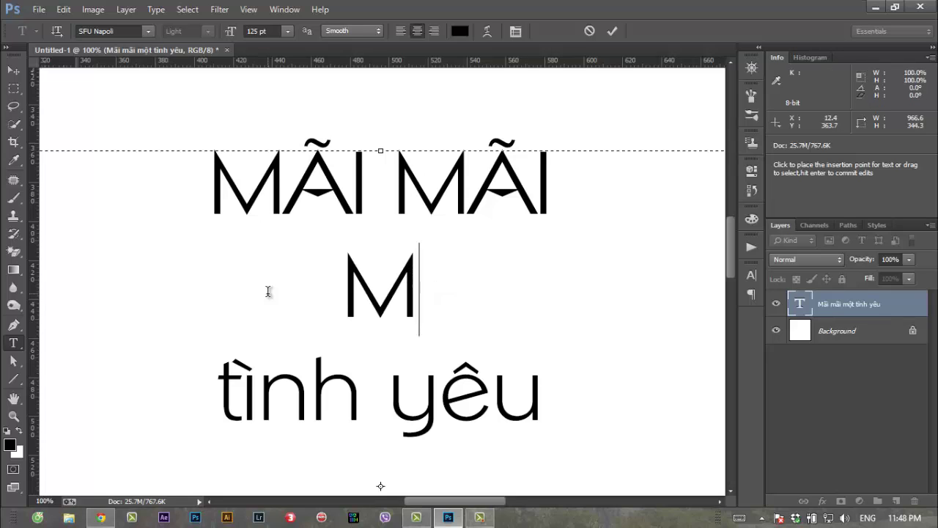
pyautogui.write('ỘT')
pyautogui.moveTo(566, 408)
pyautogui.mouseDown()
pyautogui.moveTo(184, 411)
pyautogui.moveTo(139, 429)
pyautogui.mouseUp()
pyautogui.write('TINH YEU')
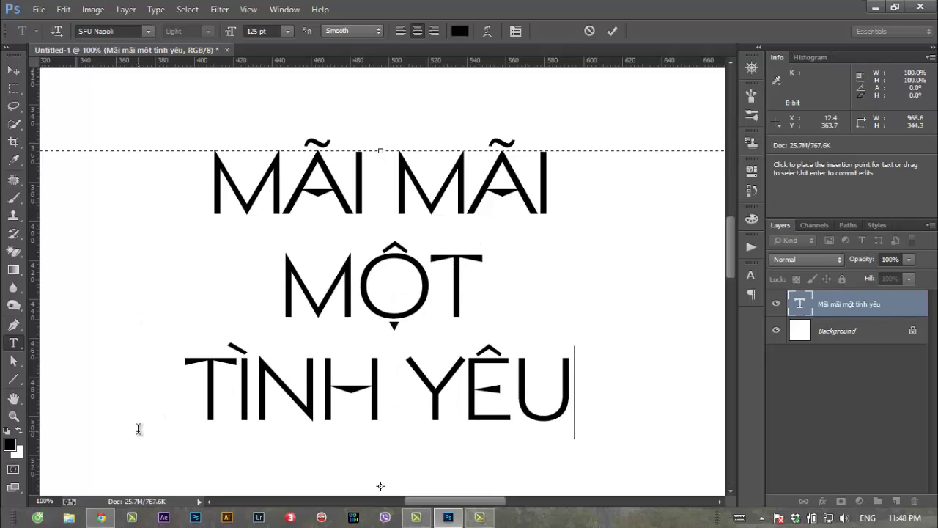
pyautogui.moveTo(618, 387); pyautogui.dragTo(203, 158)
pyautogui.click(301, 227)
# Set the 'MÃI MÃI' line in the SFU Trajan font
pyautogui.moveTo(582, 199); pyautogui.dragTo(188, 122)
pyautogui.click(148, 32)
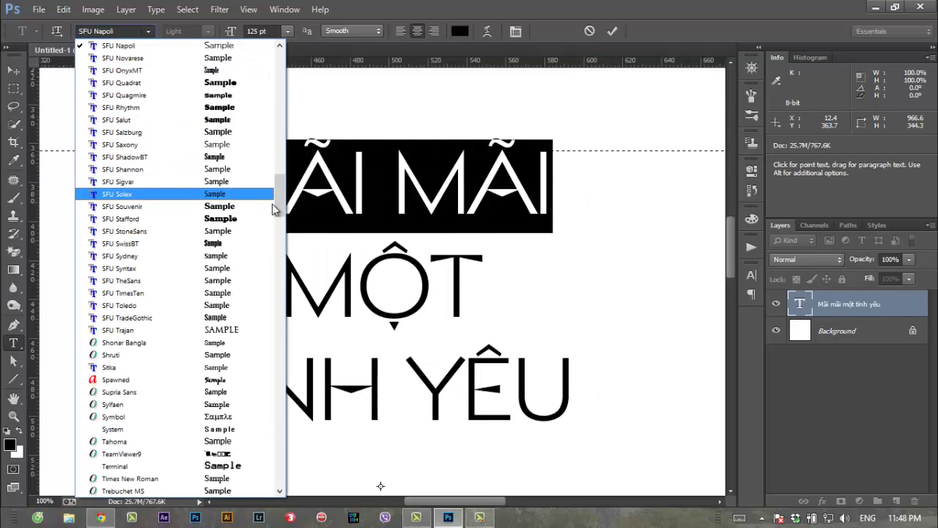
pyautogui.scroll(-2, 278, 198)
pyautogui.click(247, 230)
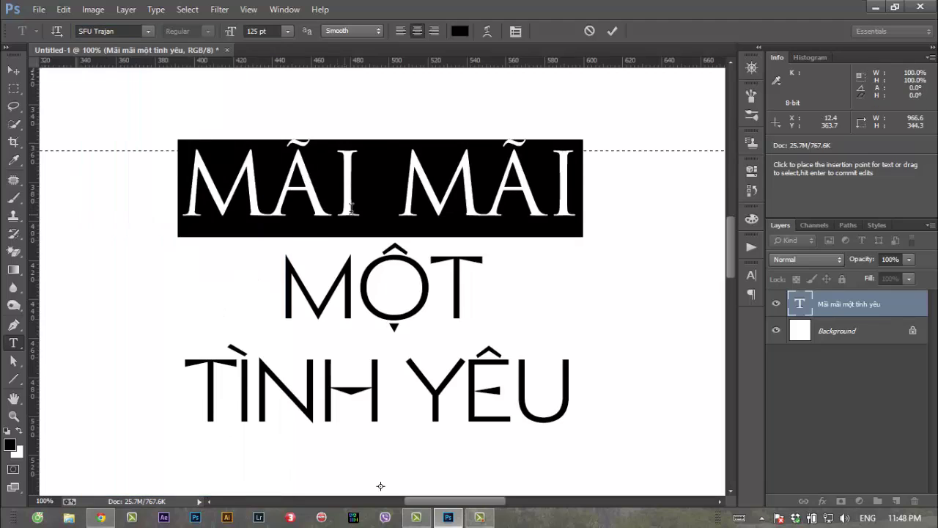
# Select the whole 'TÌNH YÊU' line
pyautogui.moveTo(584, 381); pyautogui.dragTo(206, 393)
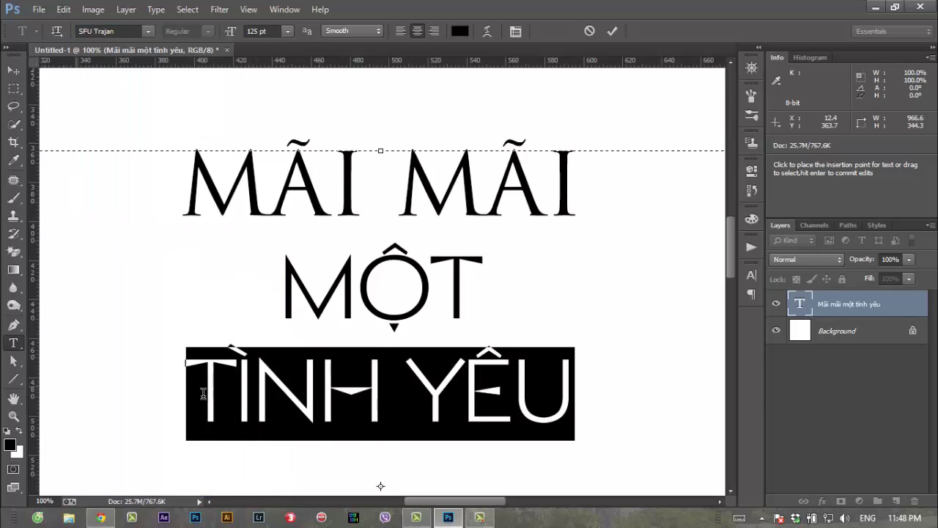
pyautogui.moveTo(581, 390); pyautogui.dragTo(176, 402)
pyautogui.click(543, 394)
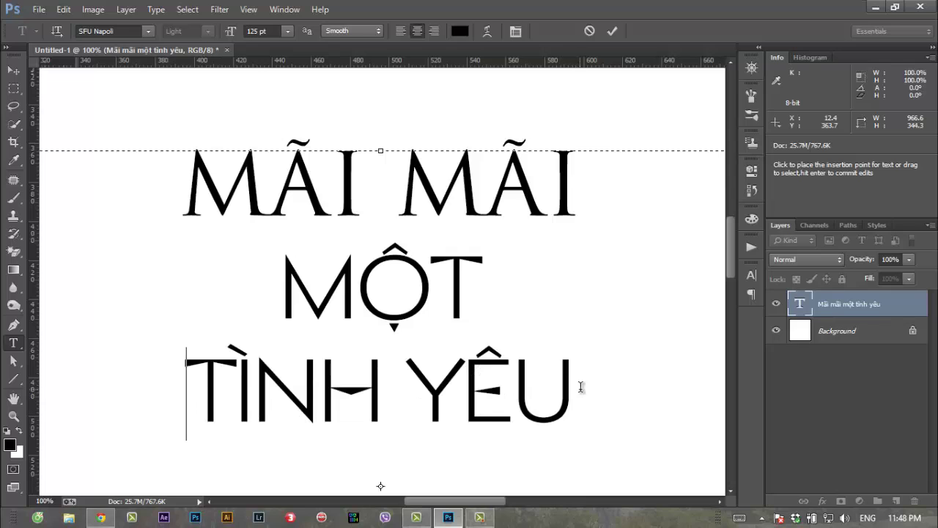
pyautogui.moveTo(575, 389); pyautogui.dragTo(157, 407)
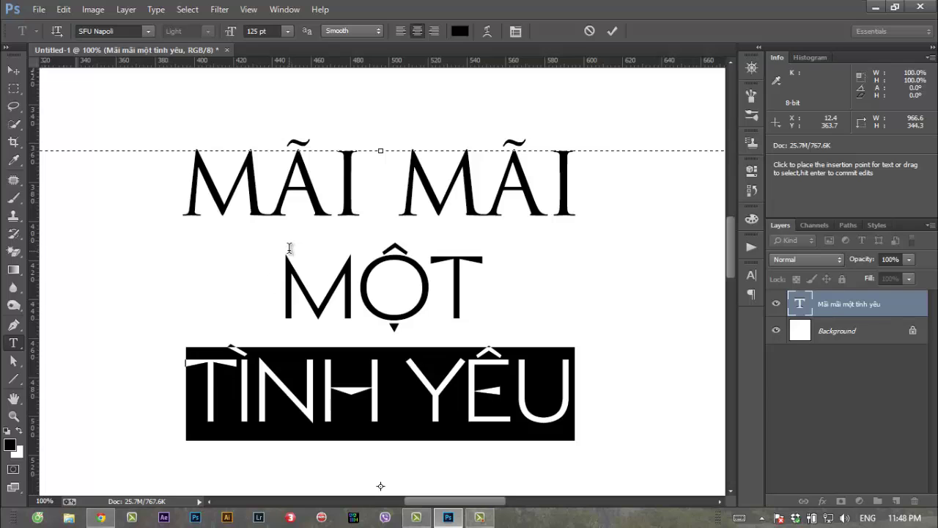
# Try SFU Shannon on the TÌNH YÊU line
pyautogui.click(148, 31)
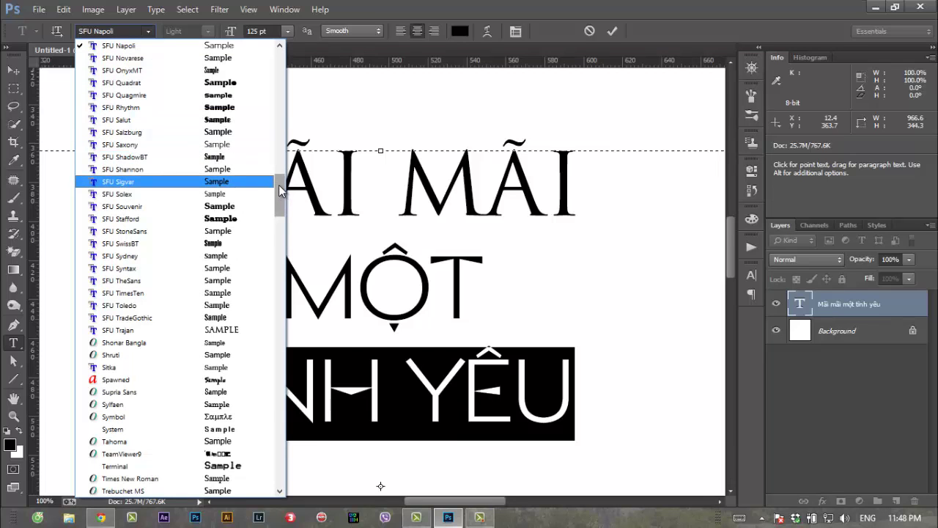
pyautogui.scroll(-3, 279, 185)
pyautogui.scroll(2, 279, 189)
pyautogui.click(249, 157)
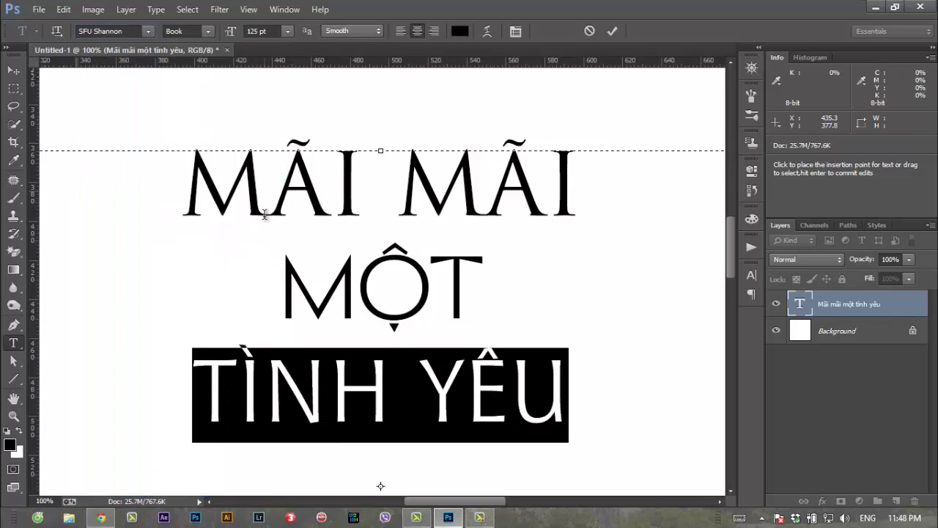
pyautogui.click(392, 385)
# Select the MÃI MÃI line and browse the font list without changing its font
pyautogui.moveTo(550, 395); pyautogui.dragTo(192, 393)
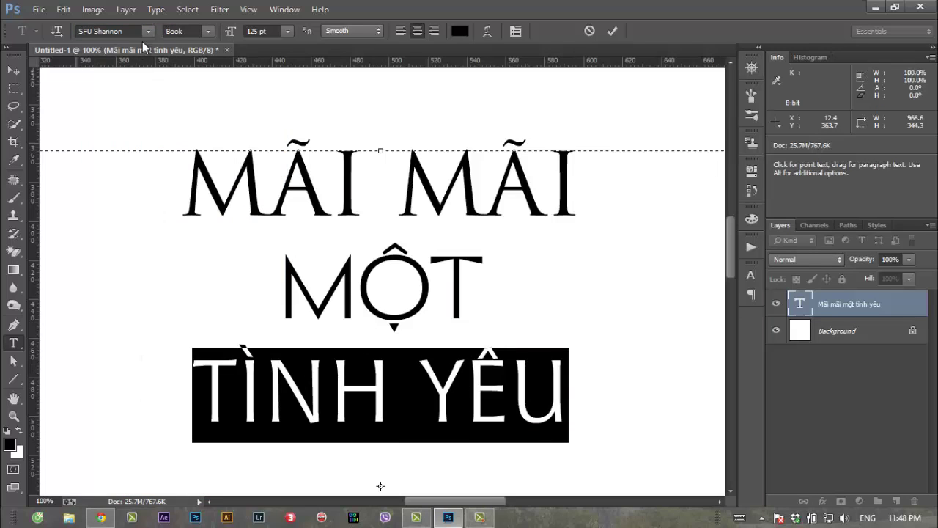
pyautogui.moveTo(170, 186); pyautogui.dragTo(581, 185)
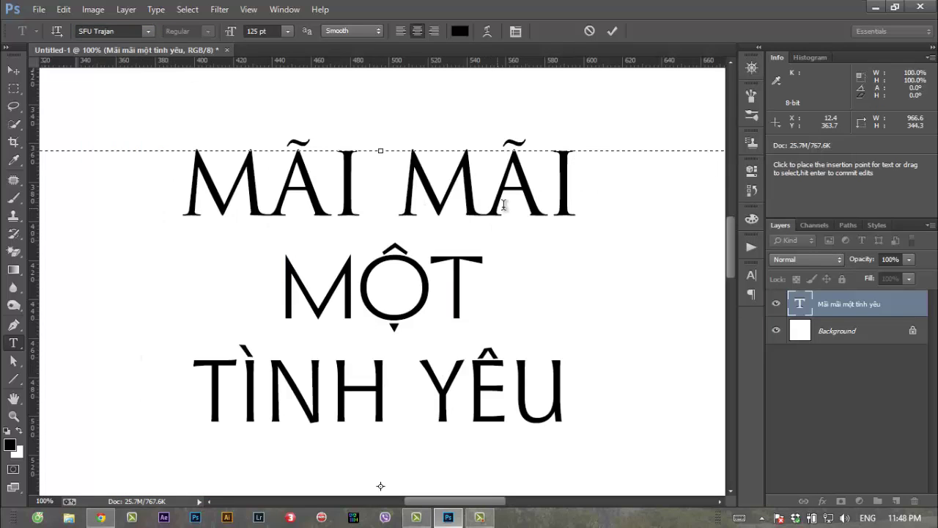
pyautogui.moveTo(603, 200); pyautogui.dragTo(179, 194)
pyautogui.click(147, 30)
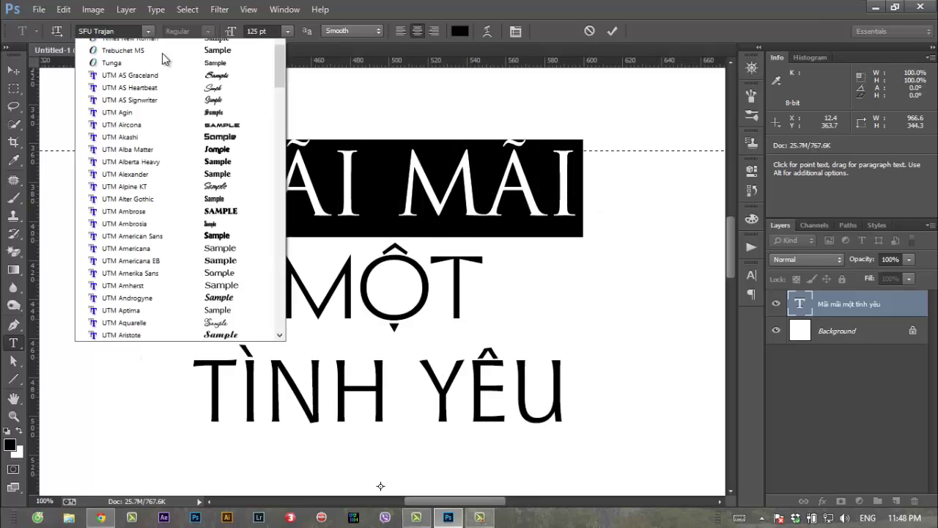
pyautogui.scroll(-2, 279, 227)
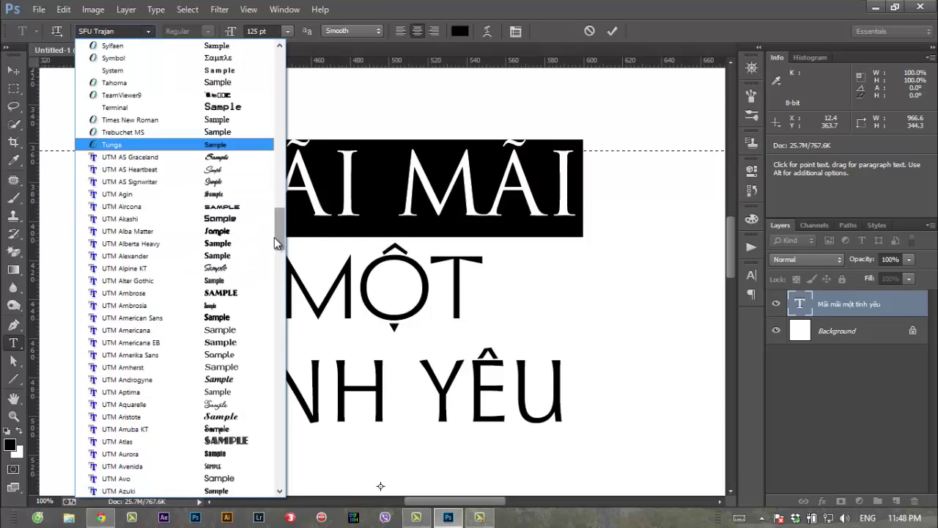
pyautogui.moveTo(280, 231); pyautogui.dragTo(281, 241)
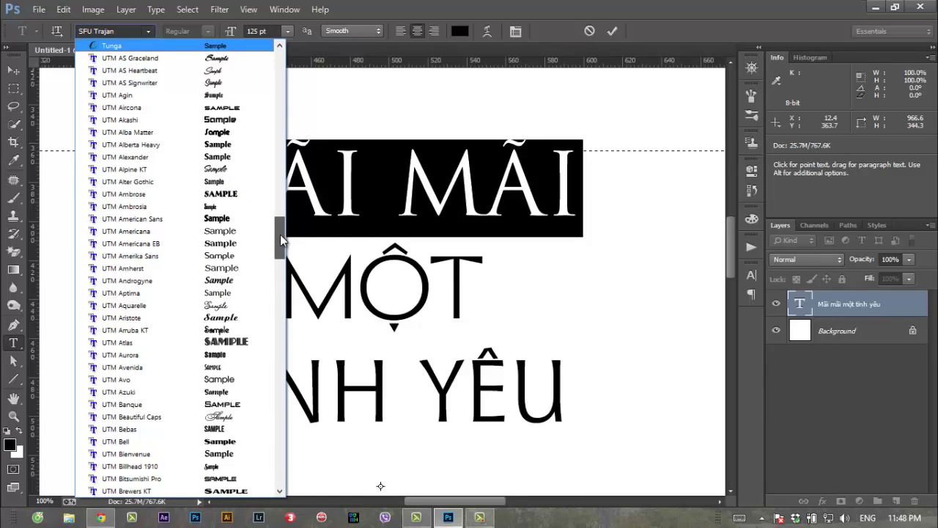
pyautogui.scroll(1, 280, 235)
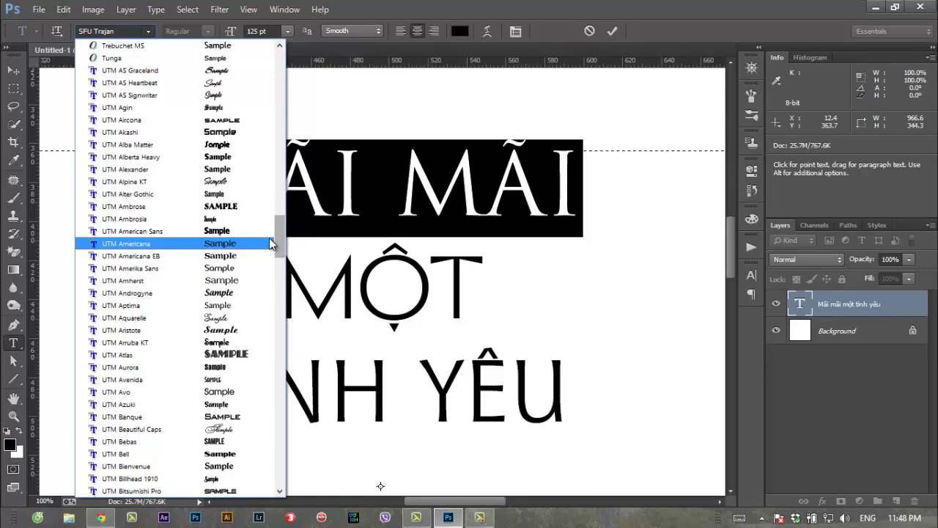
pyautogui.scroll(-5, 277, 230)
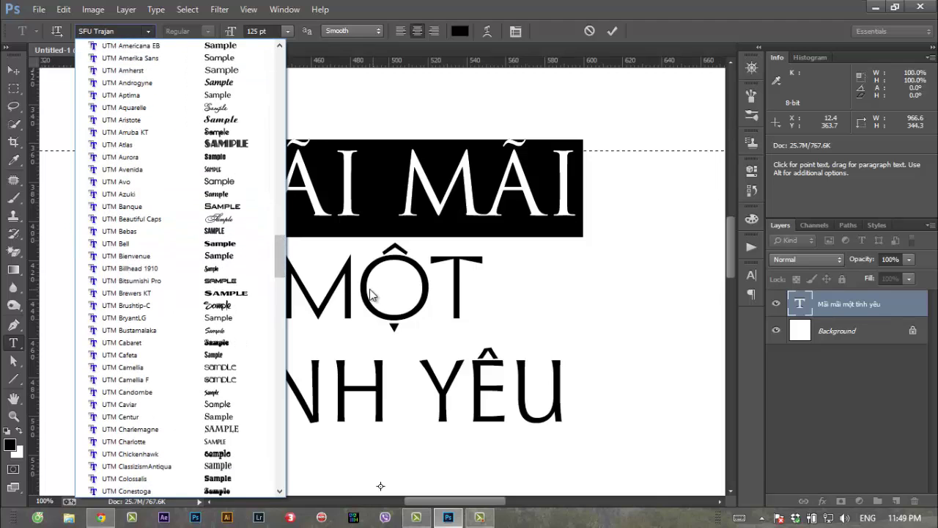
pyautogui.moveTo(278, 273); pyautogui.dragTo(288, 331)
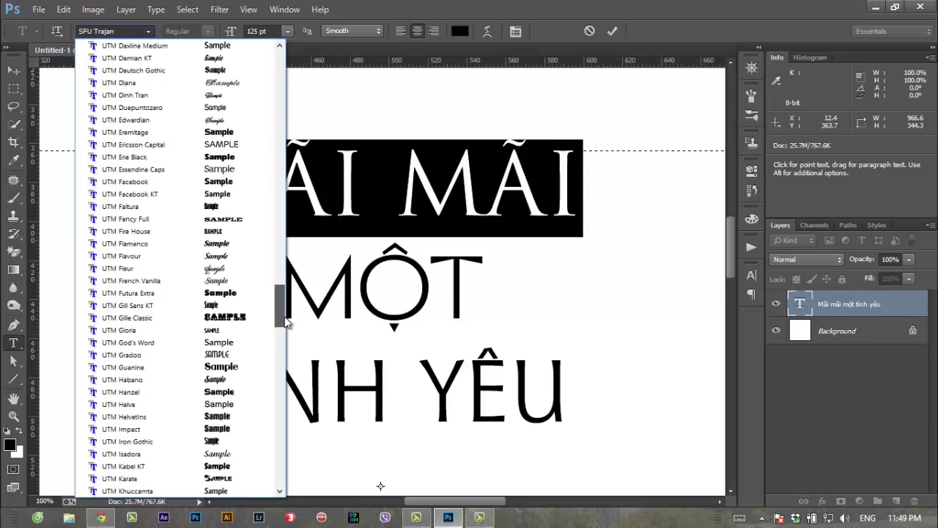
pyautogui.moveTo(286, 332); pyautogui.dragTo(288, 352)
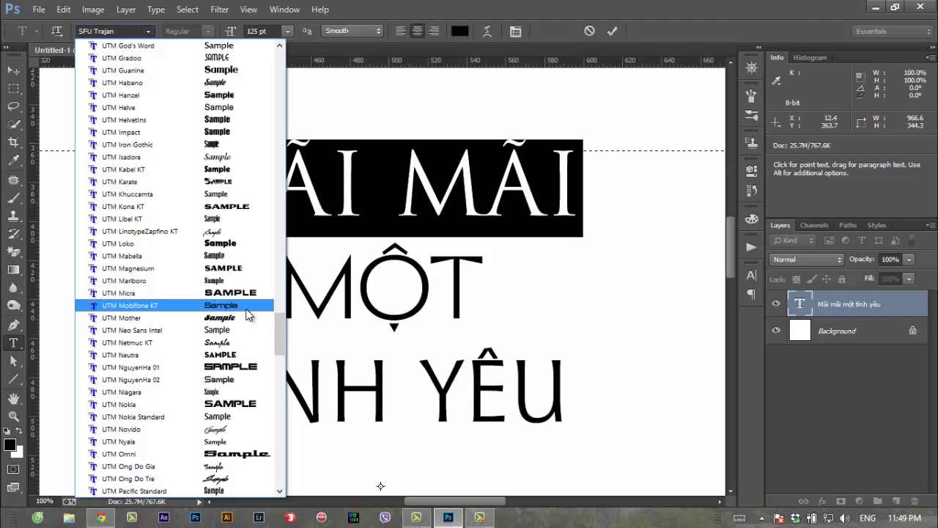
pyautogui.click(582, 391)
# Set the TÌNH YÊU line in SFU Trajan
pyautogui.moveTo(582, 392); pyautogui.dragTo(183, 396)
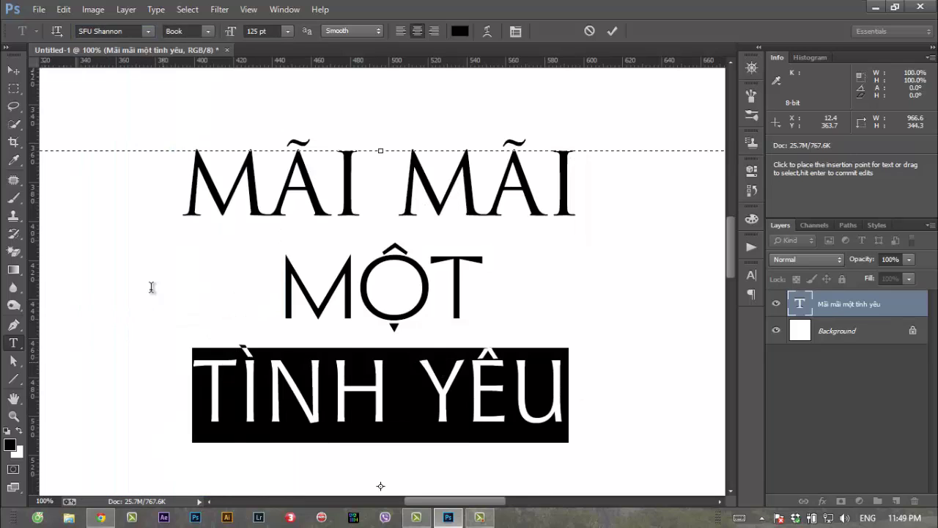
pyautogui.click(146, 32)
pyautogui.moveTo(281, 213); pyautogui.dragTo(280, 210)
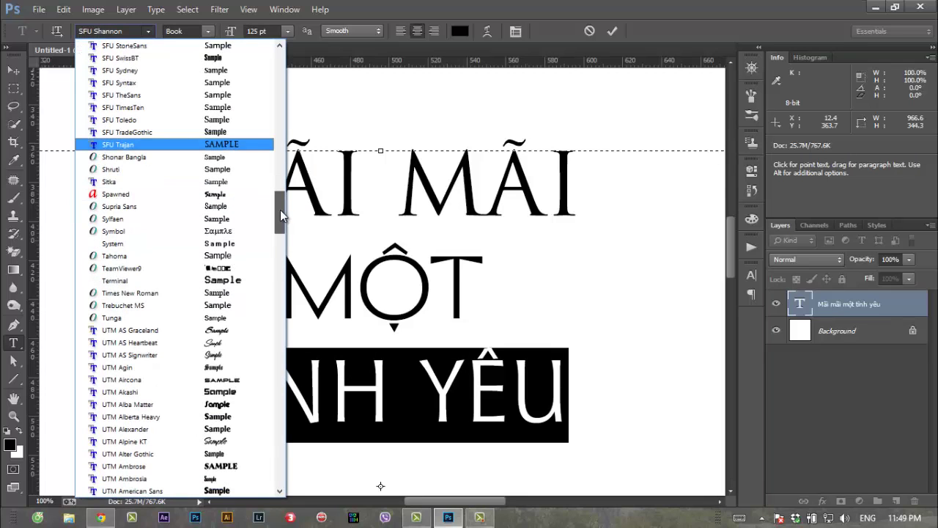
pyautogui.click(252, 150)
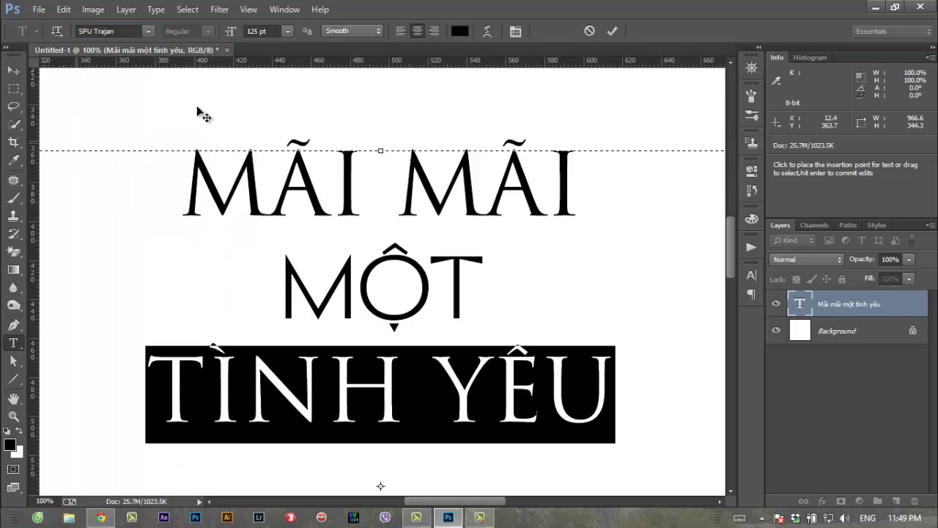
pyautogui.click(149, 32)
pyautogui.moveTo(275, 230)
pyautogui.mouseDown()
pyautogui.moveTo(277, 251)
pyautogui.moveTo(279, 163)
pyautogui.mouseUp()
# Set the TÌNH YÊU line in SFU Futura Bold and preview it
pyautogui.click(218, 206)
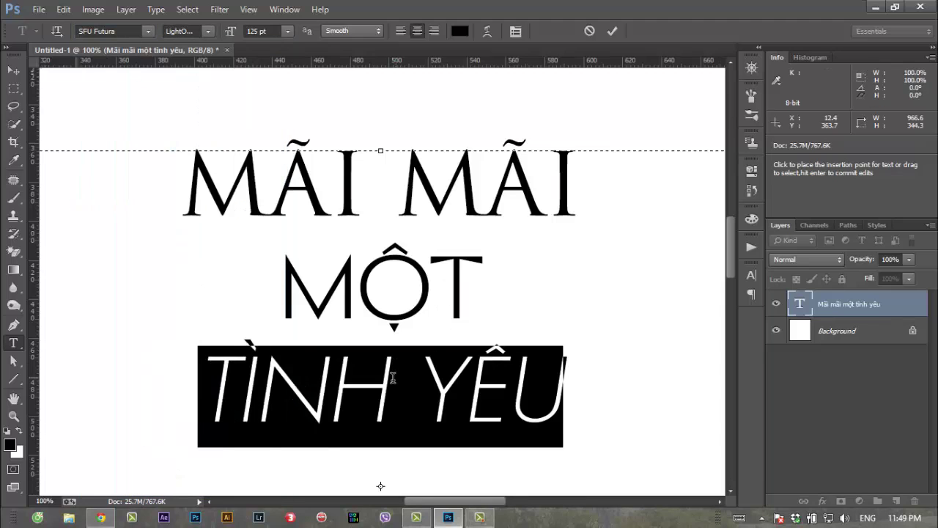
pyautogui.click(209, 31)
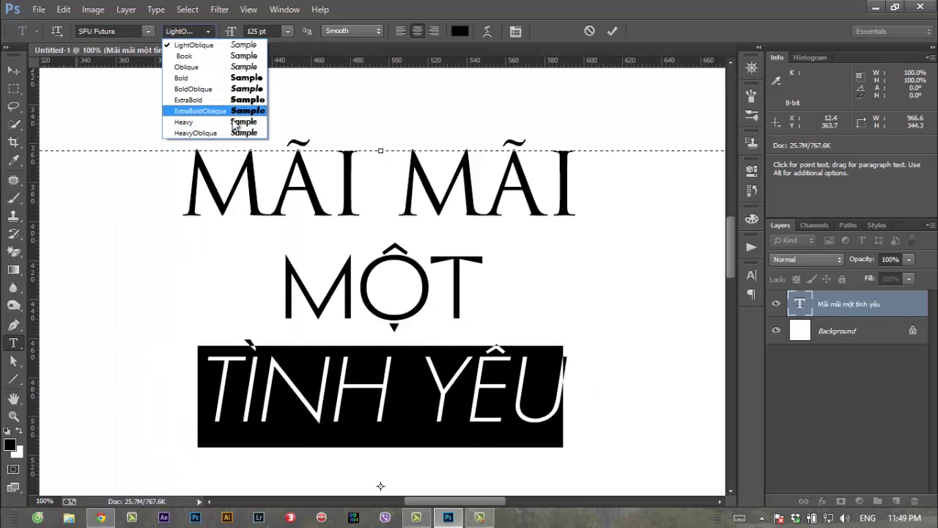
pyautogui.click(220, 78)
pyautogui.click(368, 349)
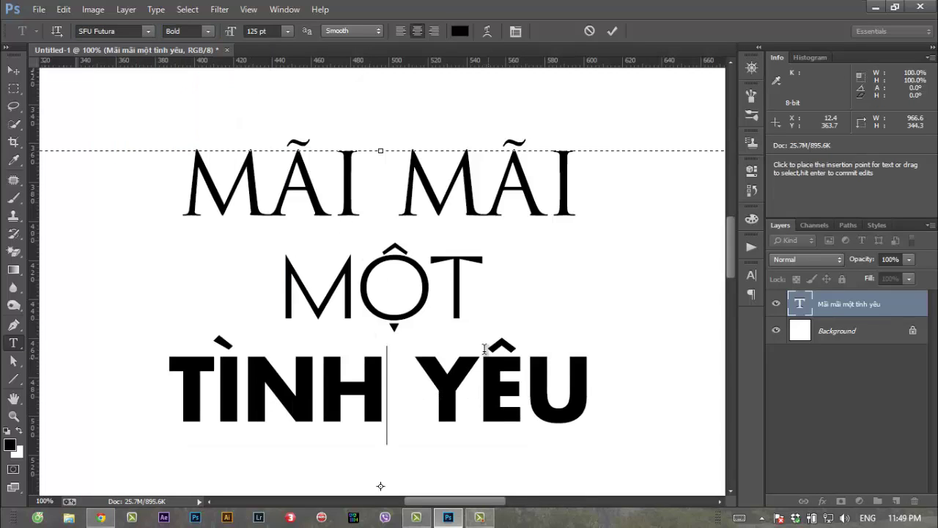
# Select the word MỘT, then reselect the whole TÌNH YÊU line
pyautogui.moveTo(485, 286); pyautogui.dragTo(247, 296)
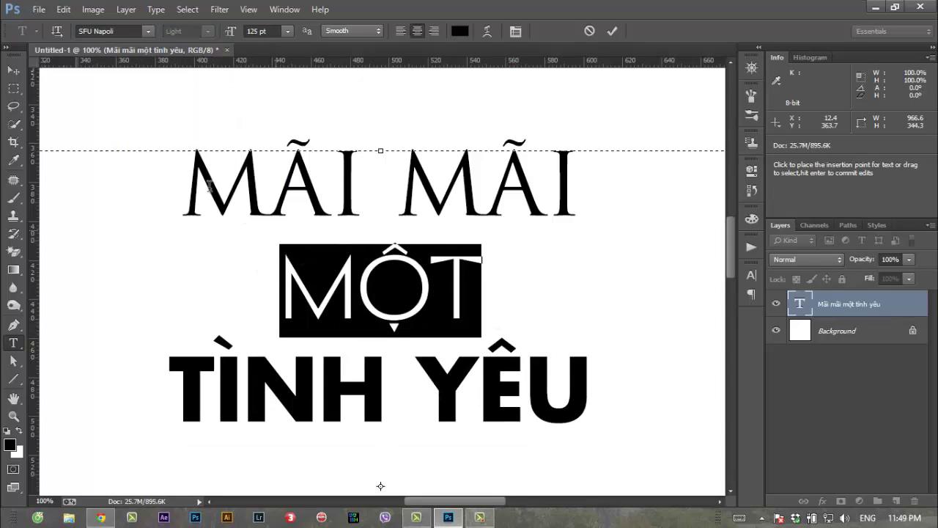
pyautogui.click(251, 381)
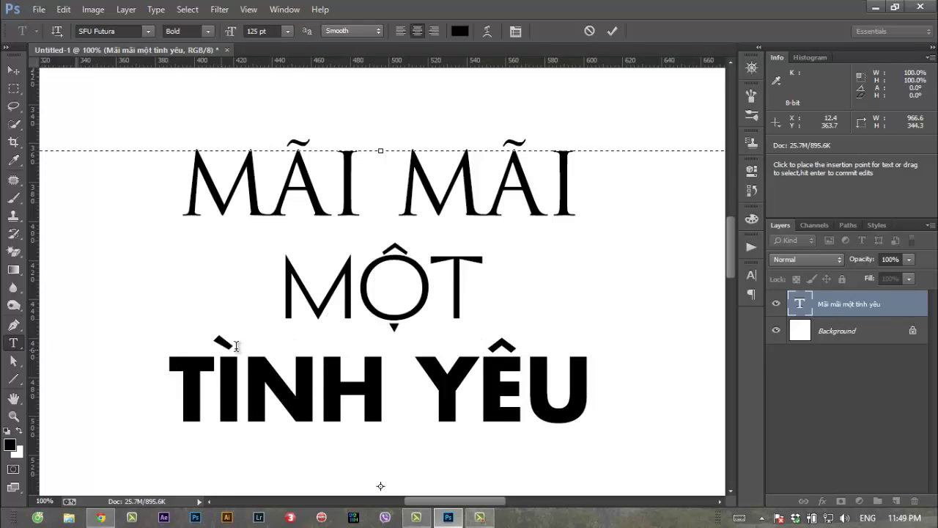
pyautogui.hotkey('ctrl', 'a')
pyautogui.click(357, 288)
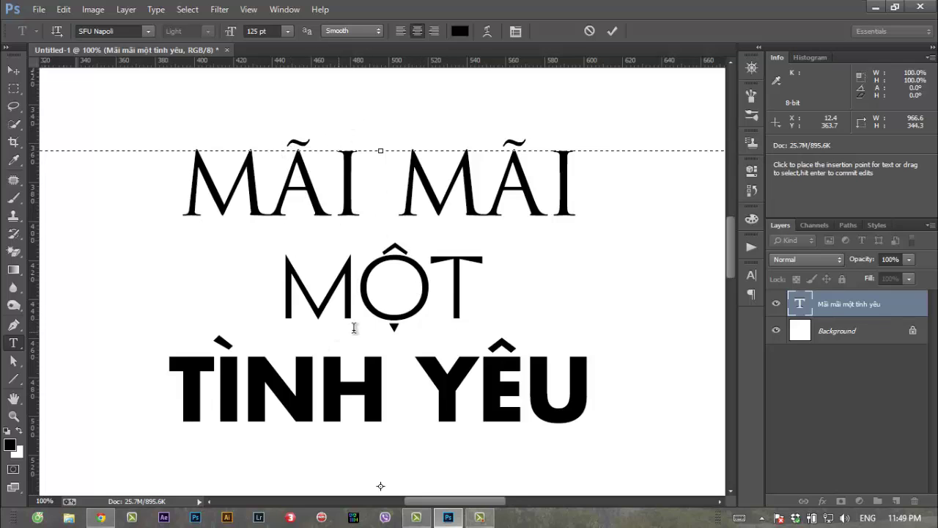
pyautogui.tripleClick(595, 365)
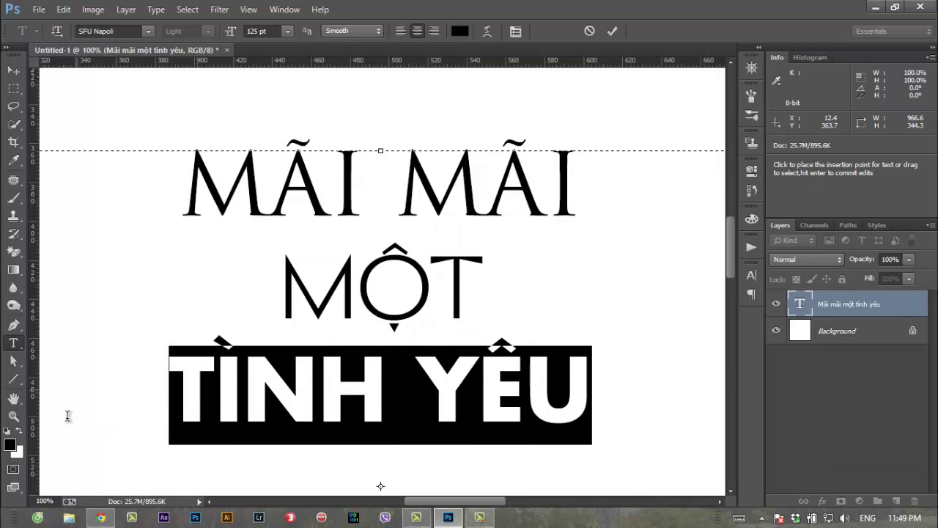
pyautogui.click(751, 275)
# Tighten the leading above TÌNH YÊU and preview it against MỘT
pyautogui.moveTo(675, 306)
pyautogui.mouseDown()
pyautogui.moveTo(655, 307)
pyautogui.moveTo(729, 308)
pyautogui.mouseUp()
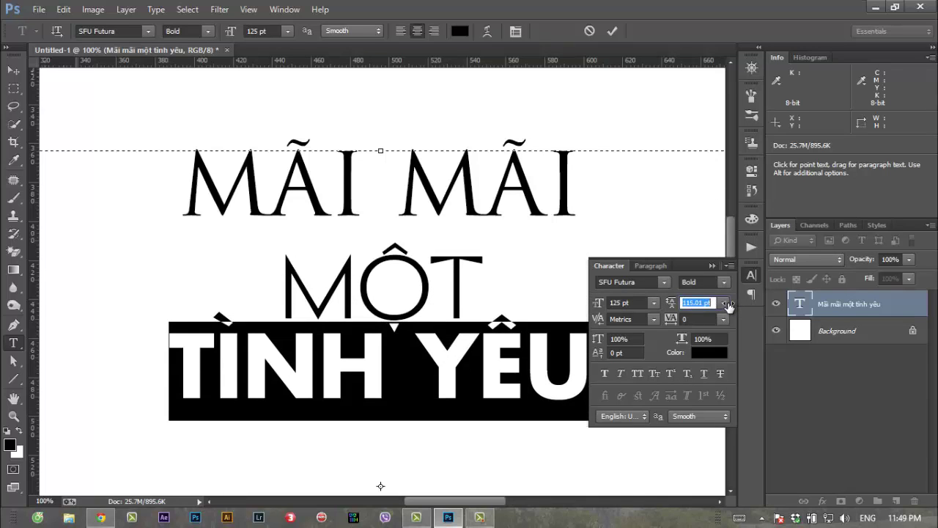
pyautogui.write('113.01')
pyautogui.click(477, 366)
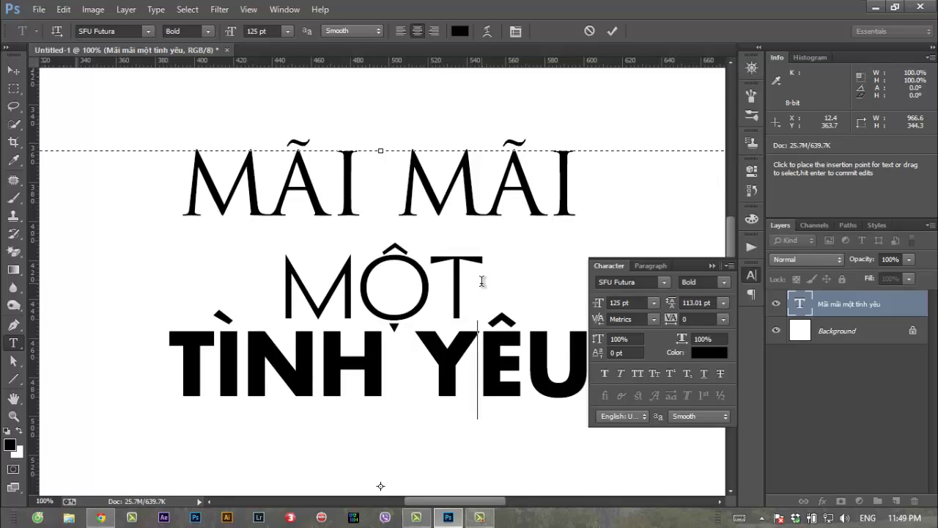
pyautogui.moveTo(484, 283); pyautogui.dragTo(257, 302)
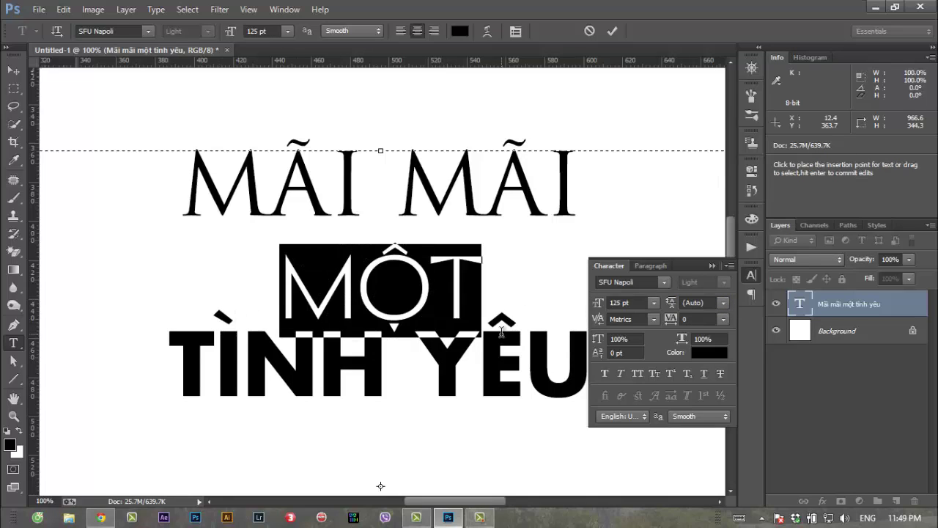
pyautogui.click(525, 359)
# Dock the Character panel on the right and reset the leading to Auto
pyautogui.click(751, 275)
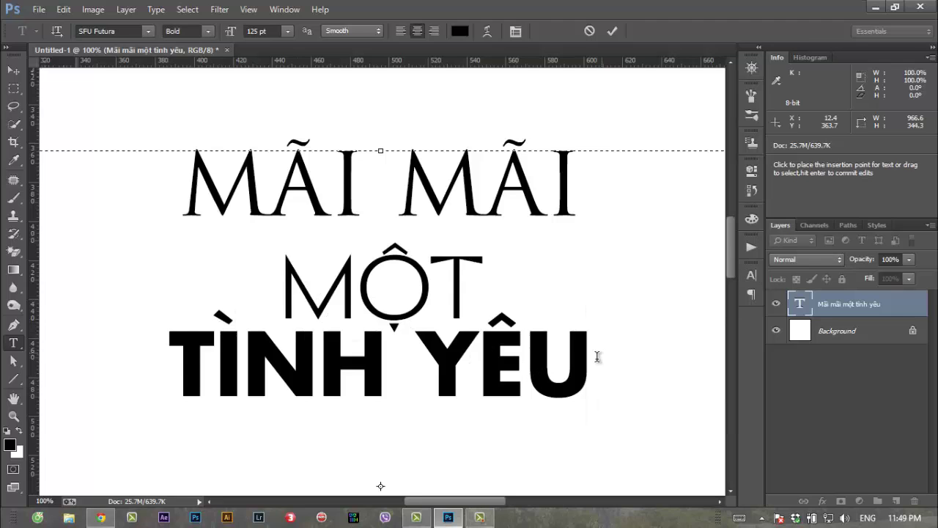
pyautogui.moveTo(599, 355); pyautogui.dragTo(166, 361)
pyautogui.click(749, 277)
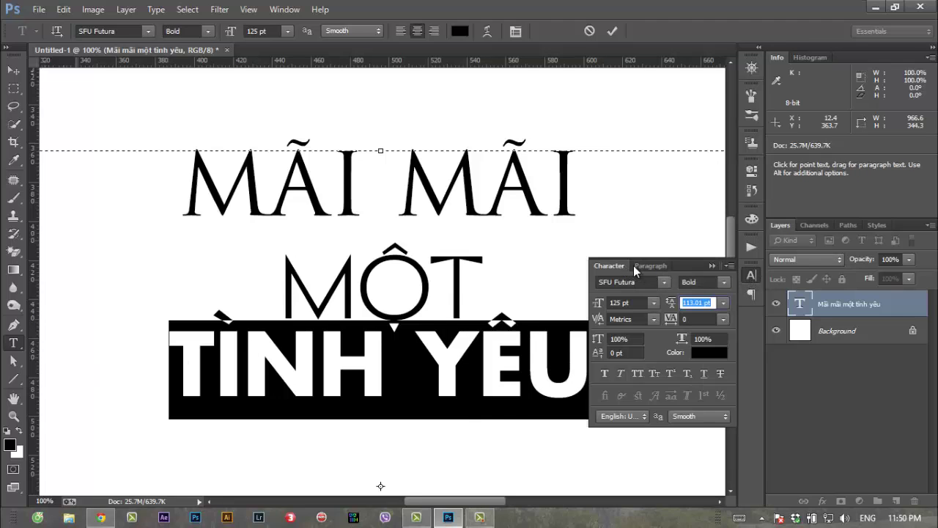
pyautogui.moveTo(682, 265); pyautogui.dragTo(839, 219)
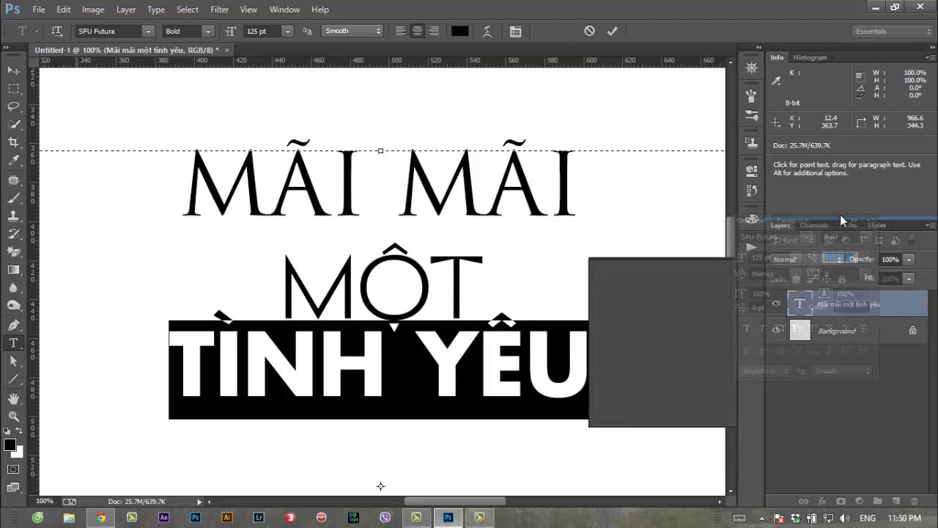
pyautogui.press('Return')
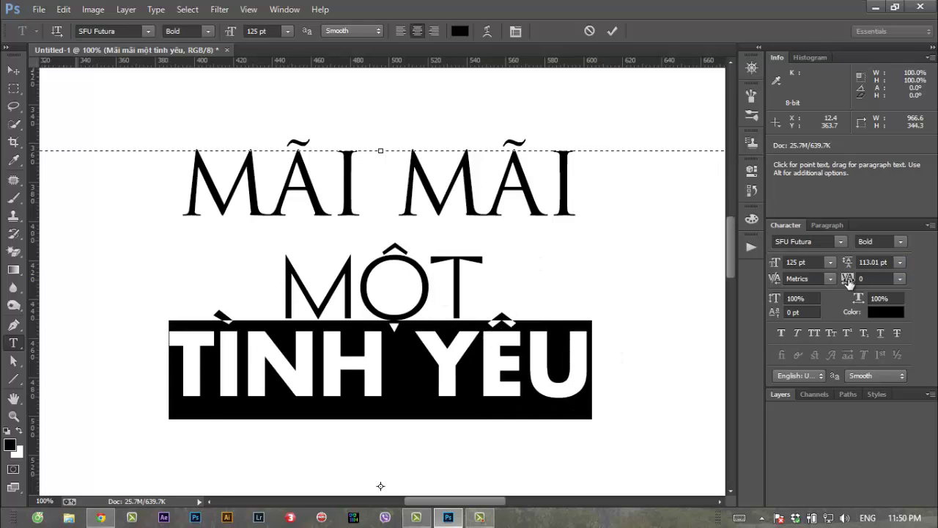
pyautogui.click(900, 261)
pyautogui.click(873, 273)
pyautogui.click(358, 294)
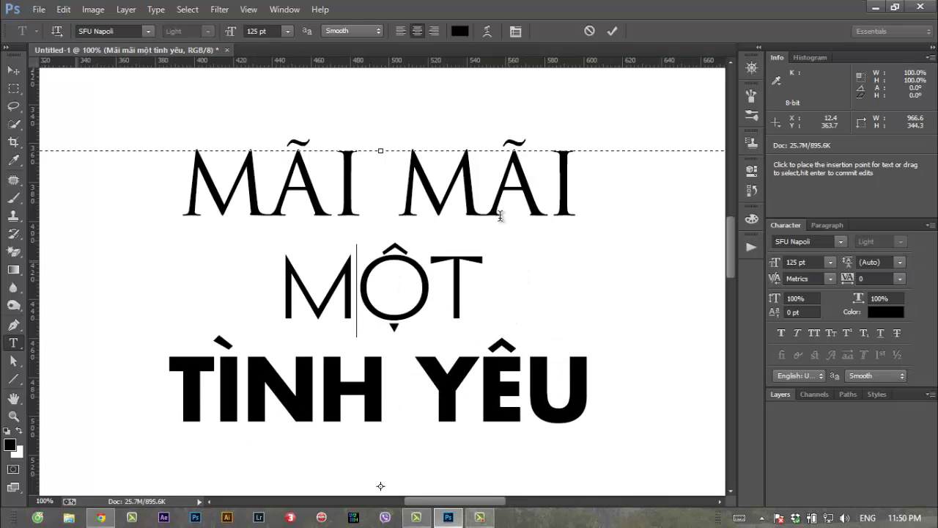
# Browse fonts for the MÃI MÃI line, keeping SFU Trajan
pyautogui.moveTo(626, 184); pyautogui.dragTo(270, 189)
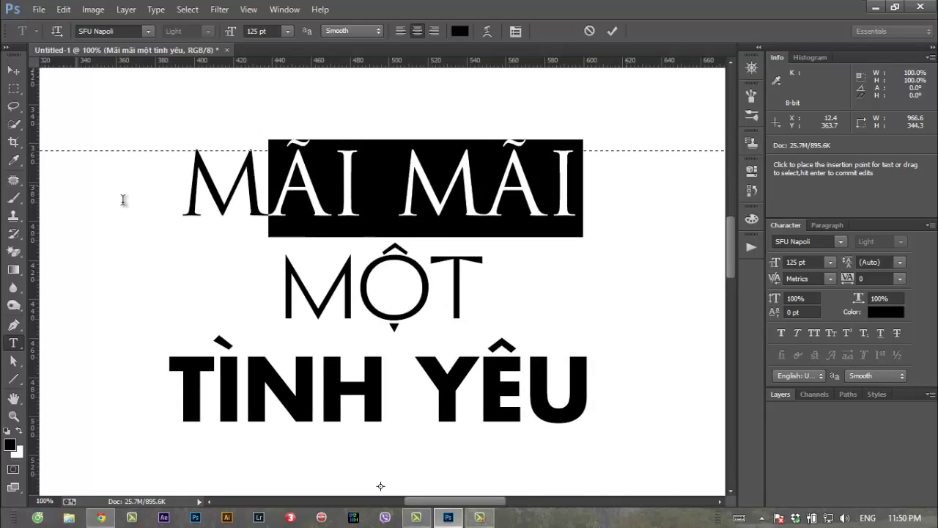
pyautogui.click(144, 31)
pyautogui.scroll(-2, 279, 238)
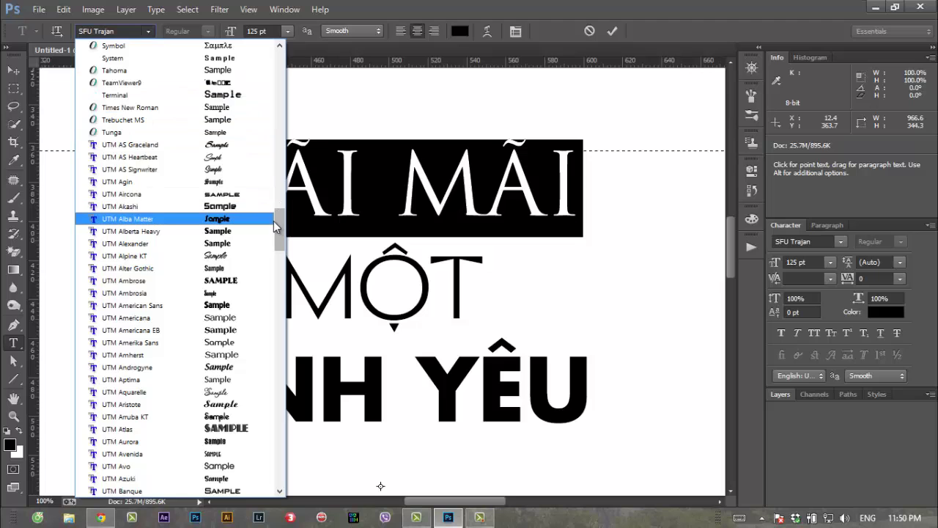
pyautogui.scroll(-2, 281, 233)
pyautogui.scroll(-1, 281, 234)
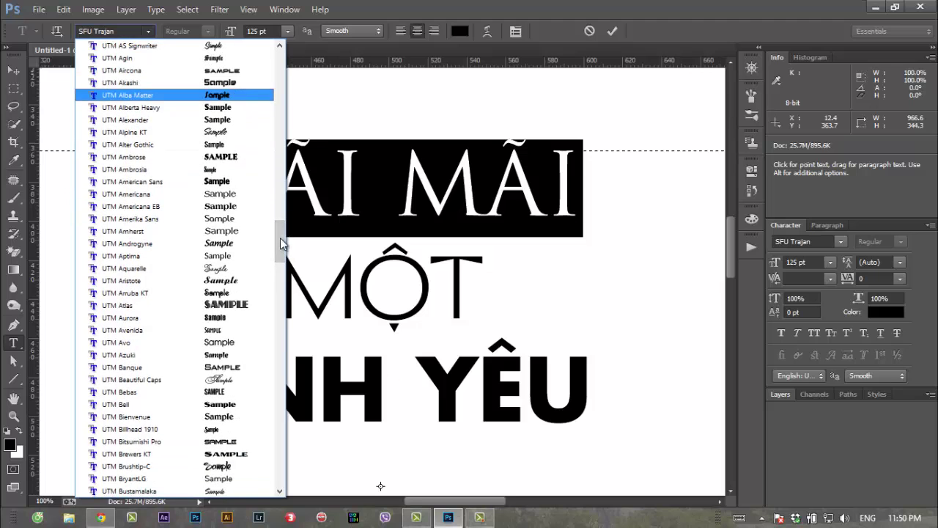
pyautogui.scroll(-3, 279, 257)
pyautogui.scroll(-1, 279, 257)
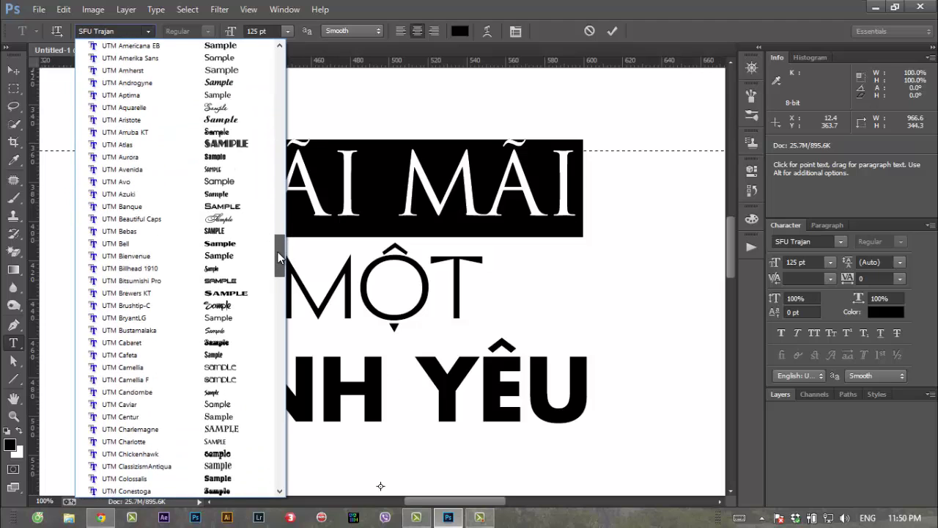
pyautogui.moveTo(280, 257); pyautogui.dragTo(276, 203)
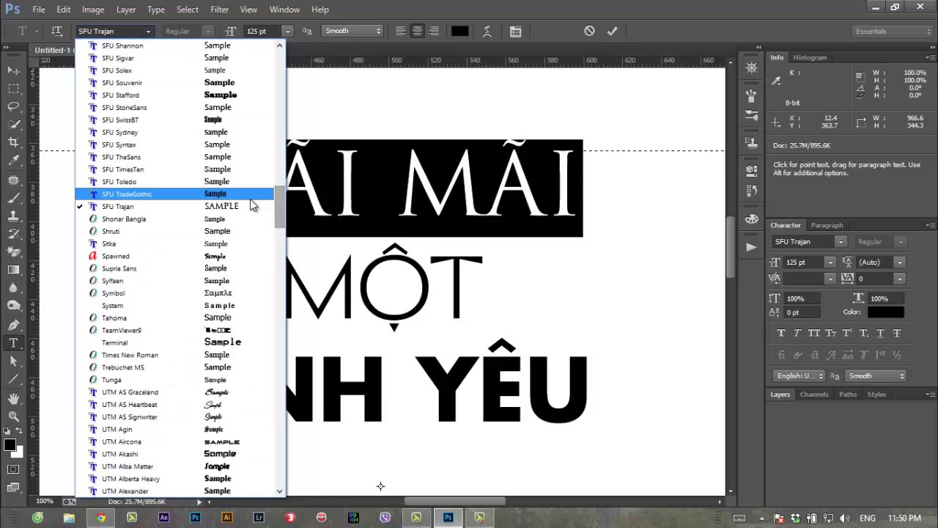
pyautogui.click(147, 206)
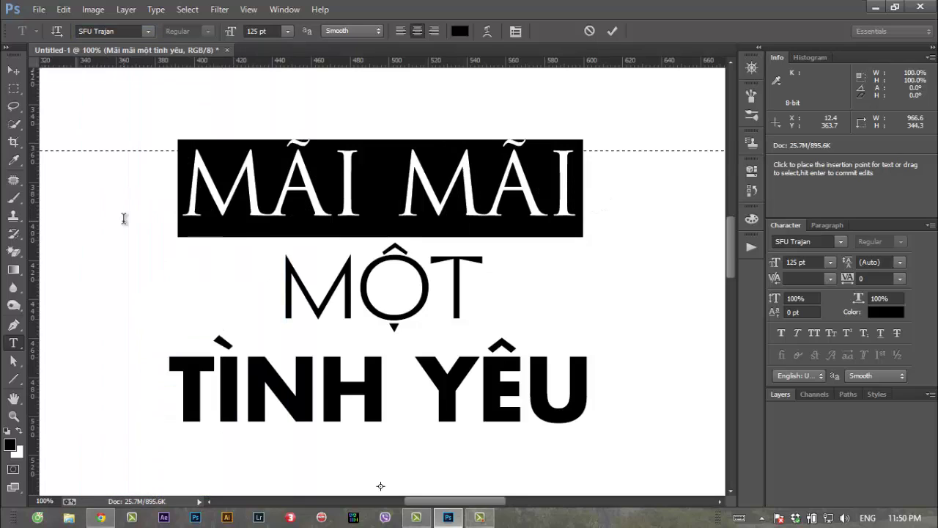
# Retype the top line as 'Mãi Mãi Aa' (typed 'aix maix aa') and make it small caps
pyautogui.press('Left')
pyautogui.press('Delete')
pyautogui.press('Delete')
pyautogui.press('Delete')
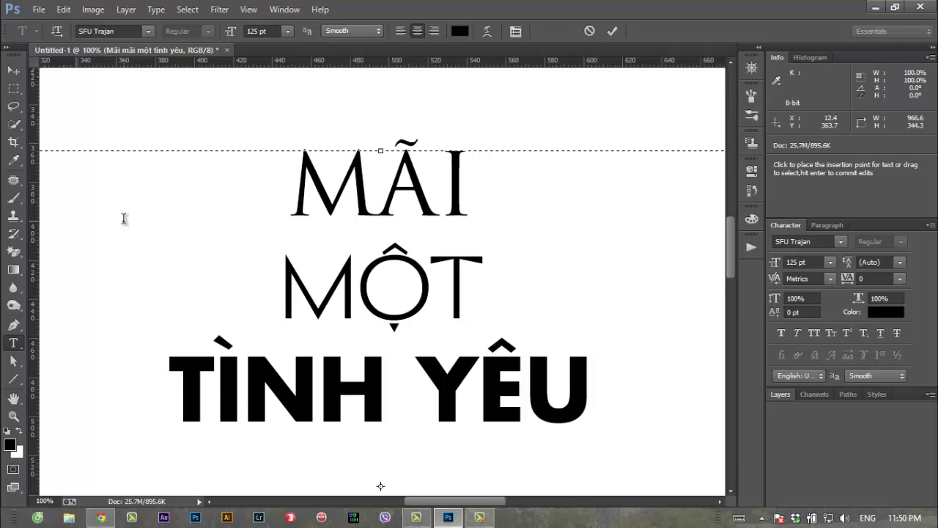
pyautogui.press('BackSpace')
pyautogui.press('BackSpace')
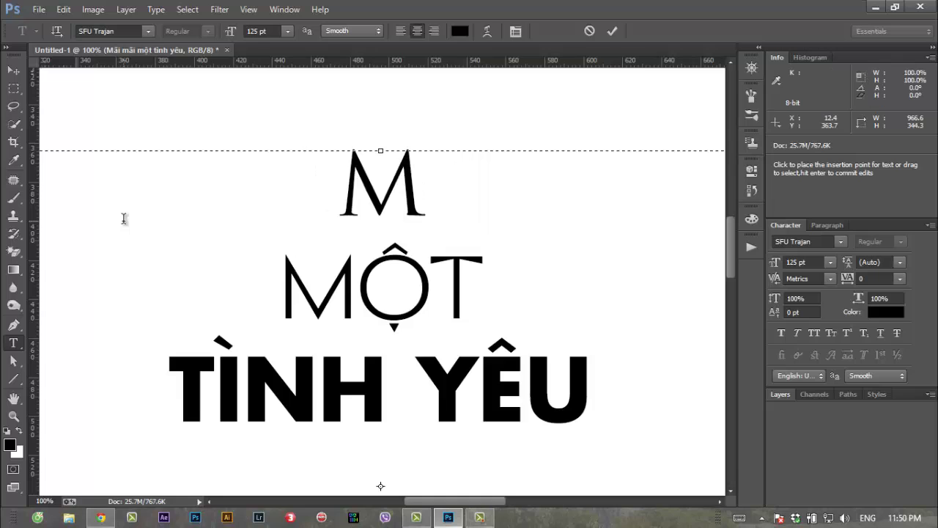
pyautogui.write('aix')
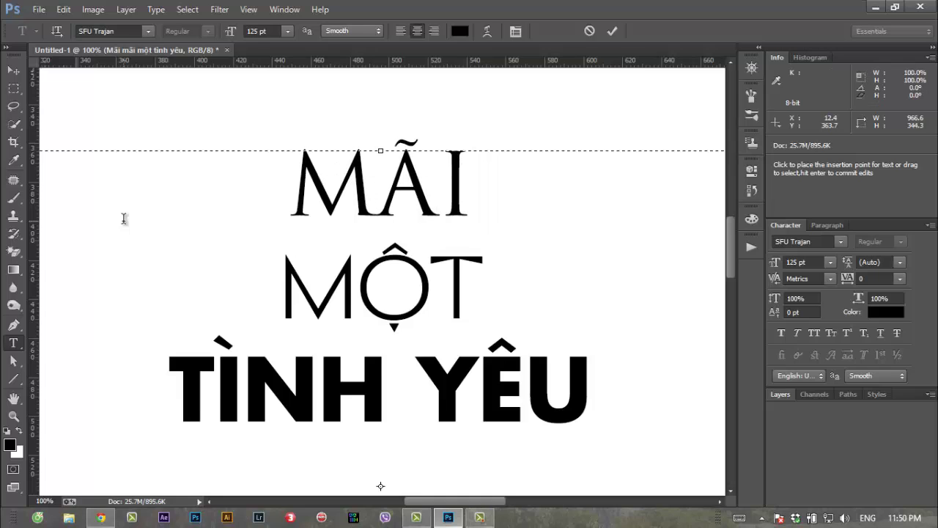
pyautogui.write(' maix')
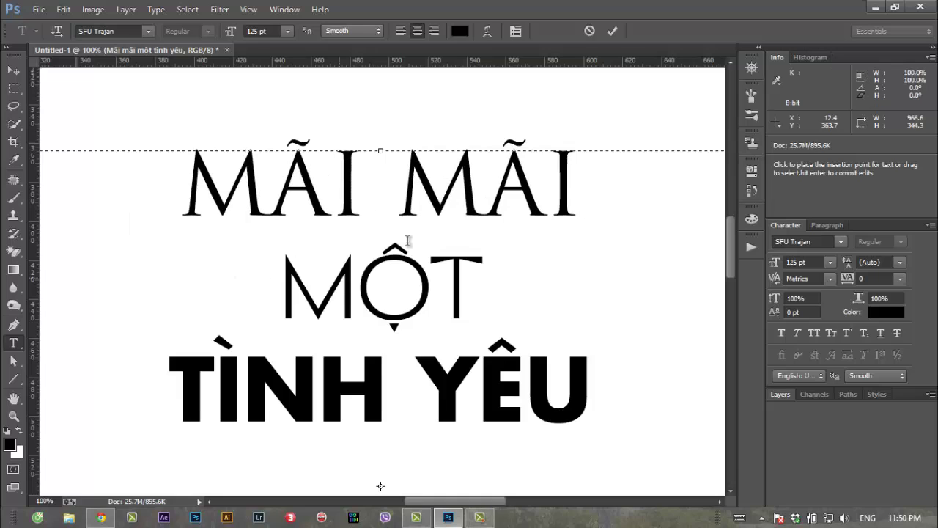
pyautogui.write(' aa')
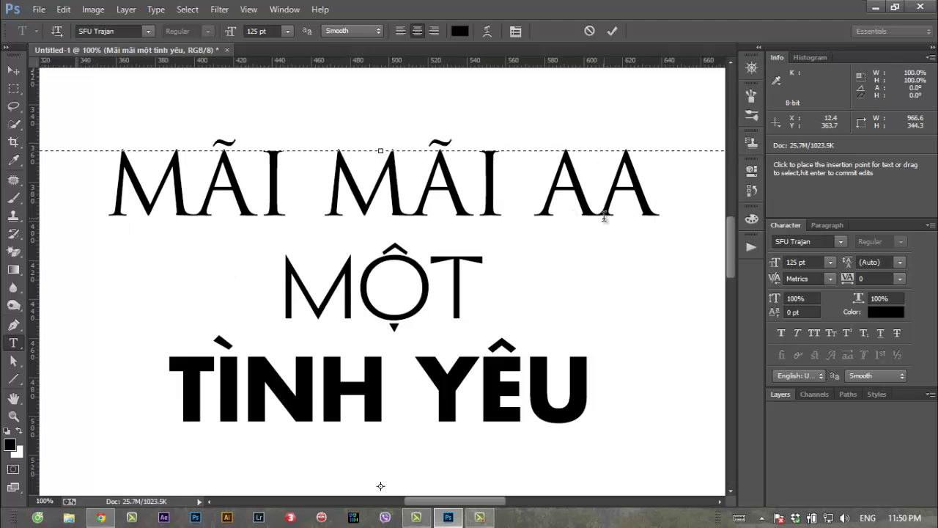
pyautogui.moveTo(646, 197); pyautogui.dragTo(106, 187)
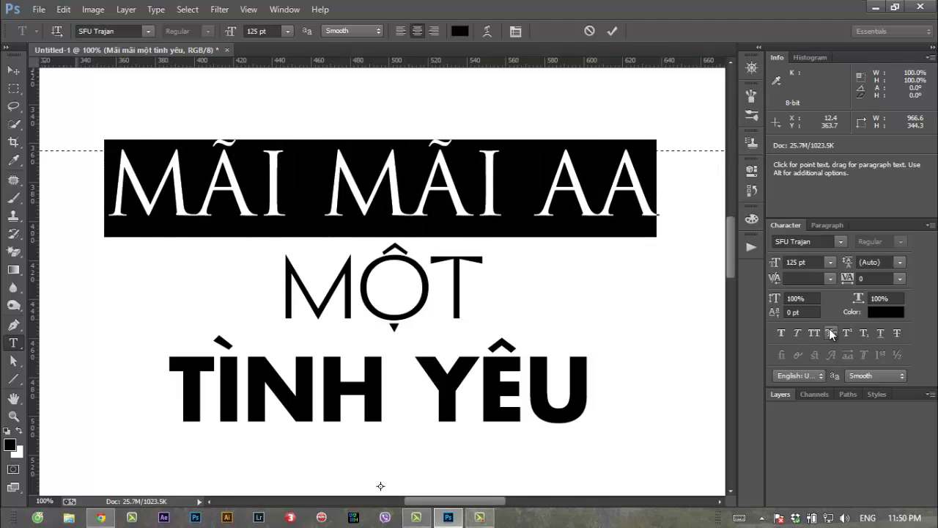
pyautogui.hotkey('ctrl', 'shift', 'h')
pyautogui.press('Right')
# Select the top line's text and check the font list without changing it
pyautogui.moveTo(644, 200); pyautogui.dragTo(147, 196)
pyautogui.click(305, 207)
pyautogui.hotkey('ctrl', 'a')
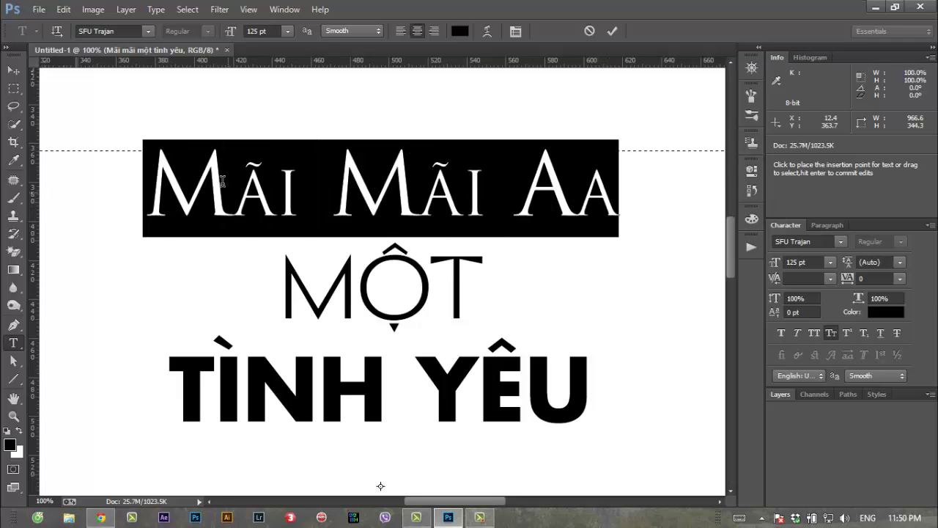
pyautogui.click(147, 31)
pyautogui.moveTo(279, 213)
pyautogui.mouseDown()
pyautogui.moveTo(297, 420)
pyautogui.moveTo(294, 388)
pyautogui.mouseUp()
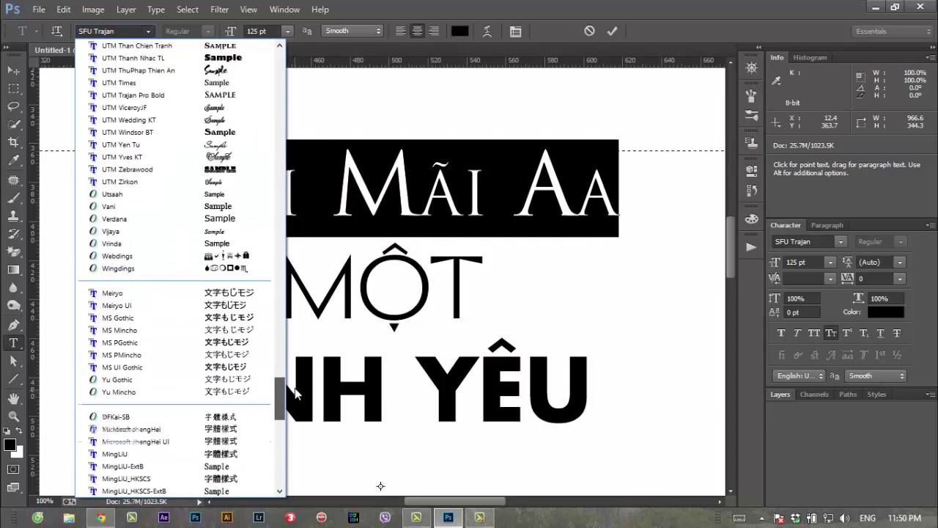
pyautogui.click(442, 222)
pyautogui.click(635, 208)
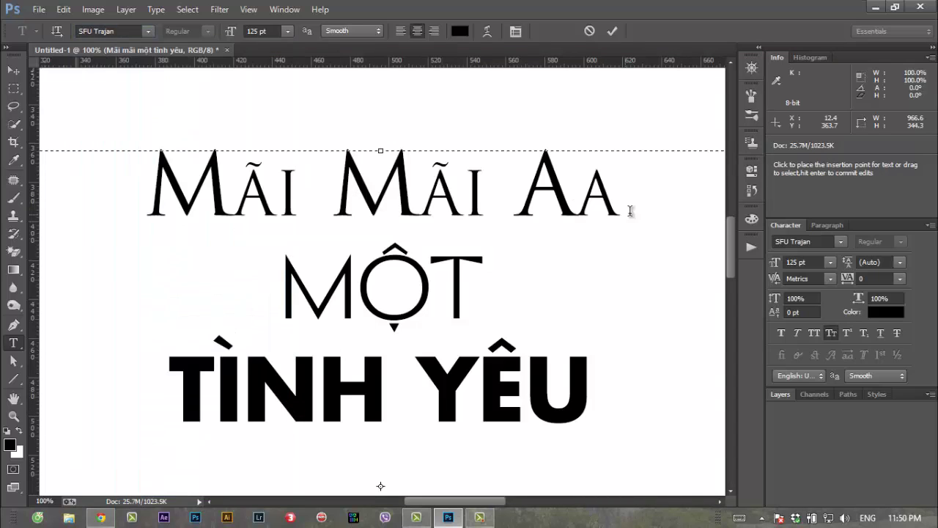
# Delete the trailing Aa so the top line reads just Mãi Mãi
pyautogui.hotkey('ctrl', 'a')
pyautogui.click(249, 217)
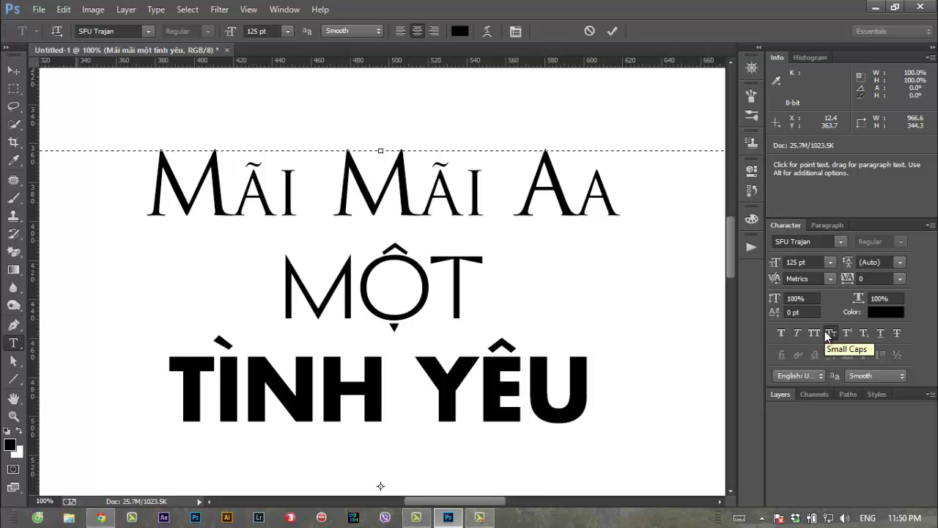
pyautogui.click(437, 197)
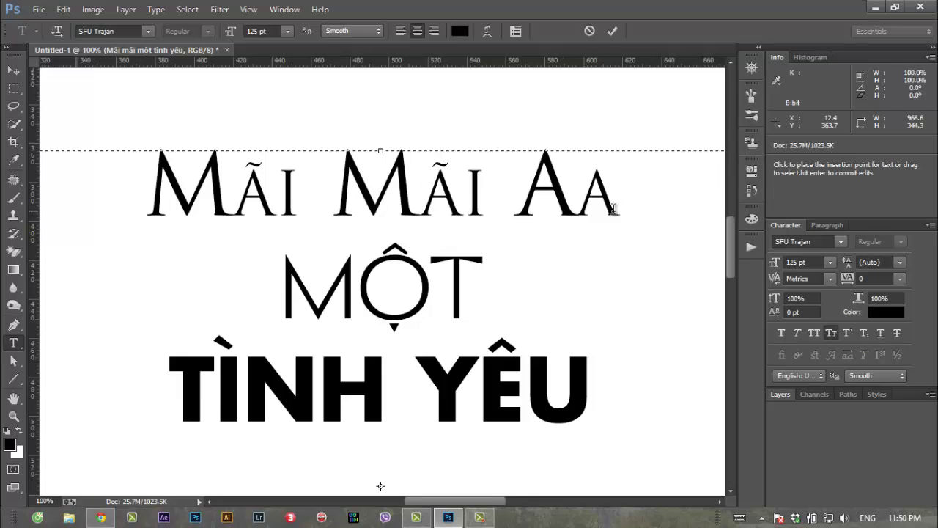
pyautogui.moveTo(606, 202); pyautogui.dragTo(583, 219)
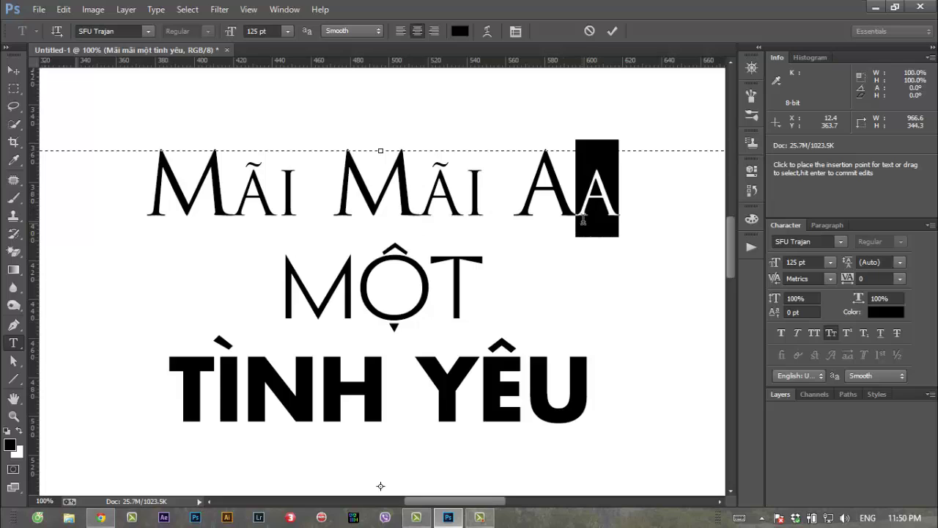
pyautogui.click(630, 211)
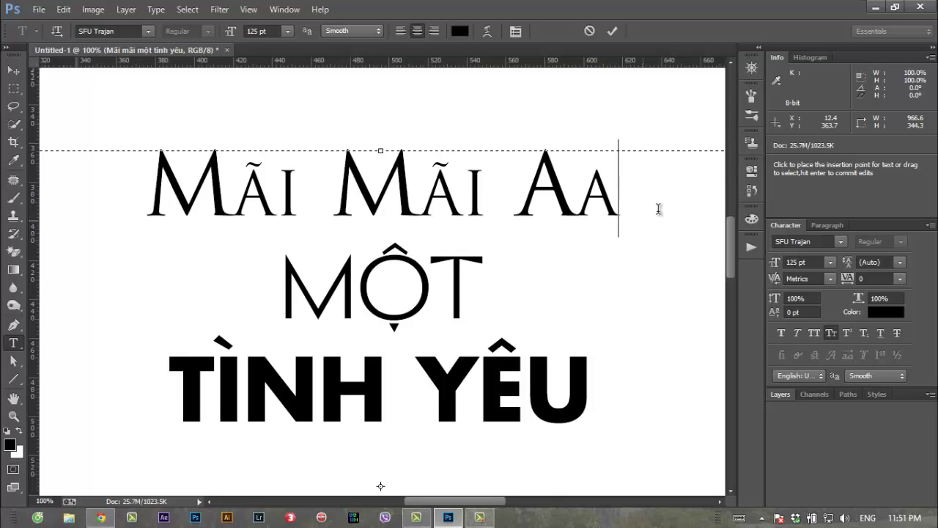
pyautogui.moveTo(648, 203); pyautogui.dragTo(488, 192)
pyautogui.press('BackSpace')
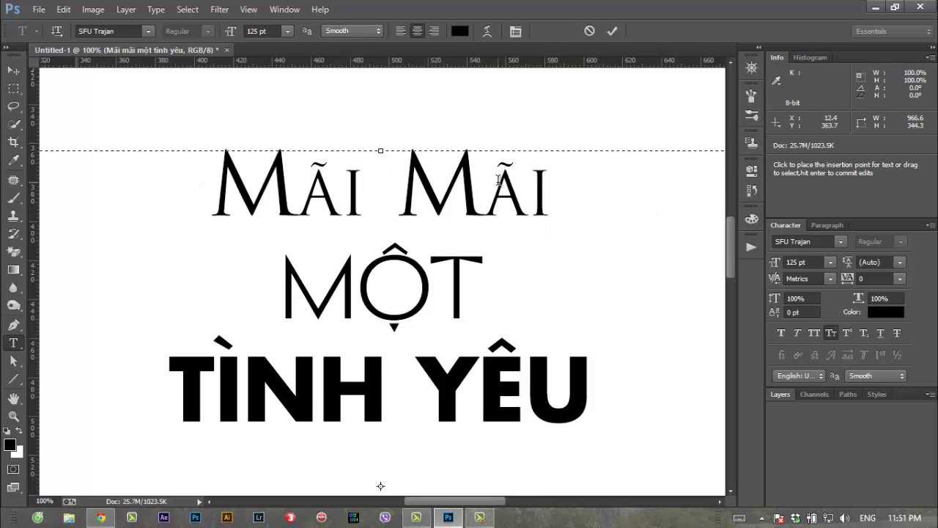
pyautogui.click(304, 210)
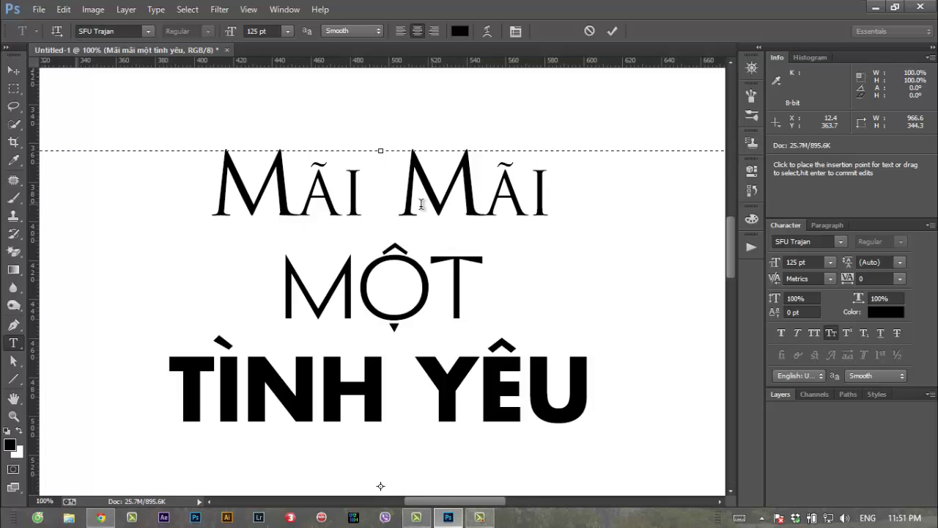
# Zoom in and kern the Ã–I pair of the first Mãi to -75
pyautogui.click(13, 416)
pyautogui.click(330, 195)
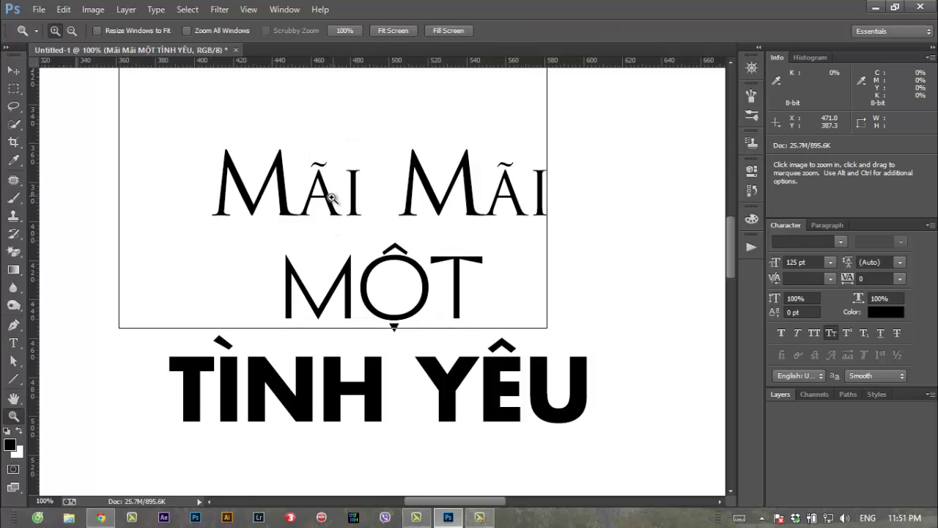
pyautogui.click(280, 187)
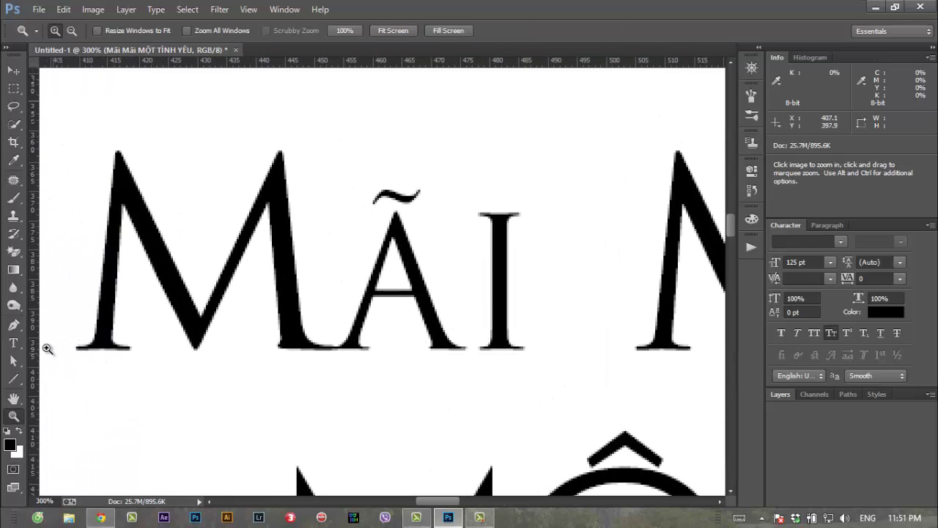
pyautogui.click(13, 342)
pyautogui.click(339, 324)
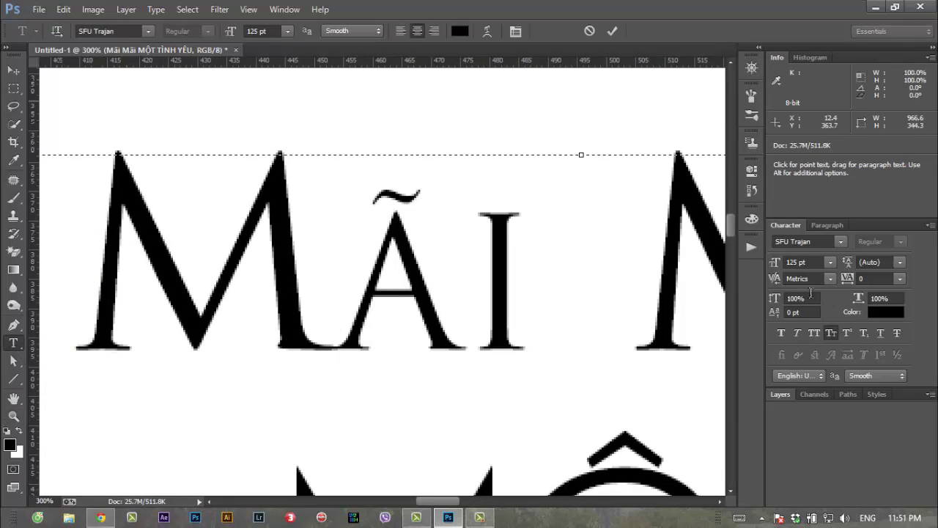
pyautogui.click(460, 289)
pyautogui.click(831, 282)
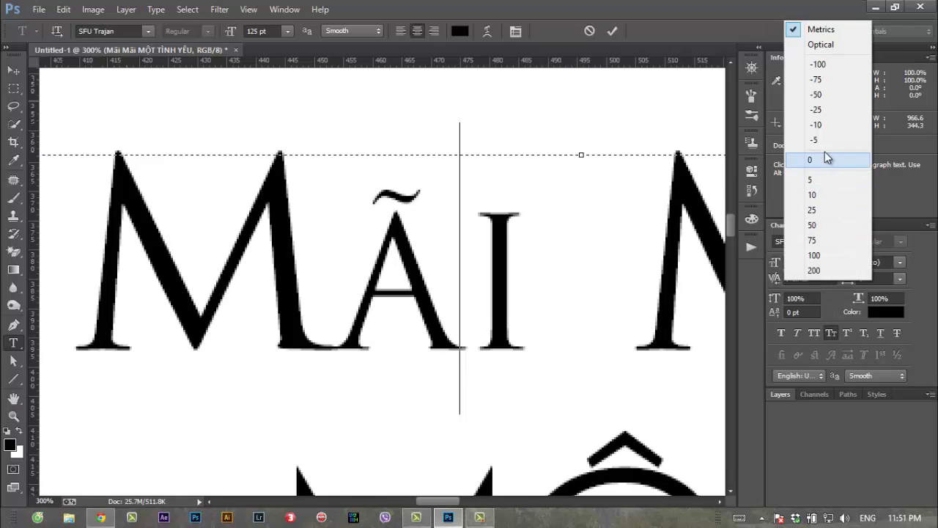
pyautogui.click(827, 93)
pyautogui.click(830, 279)
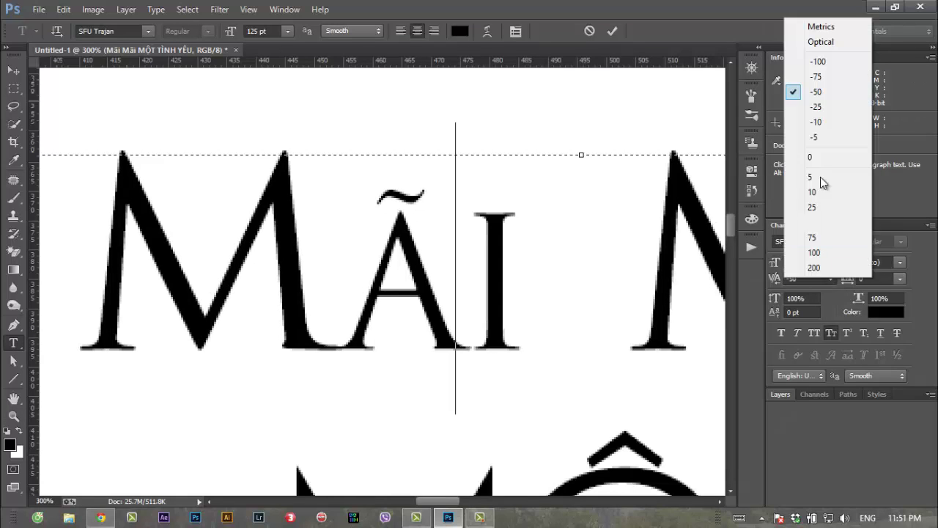
pyautogui.click(827, 77)
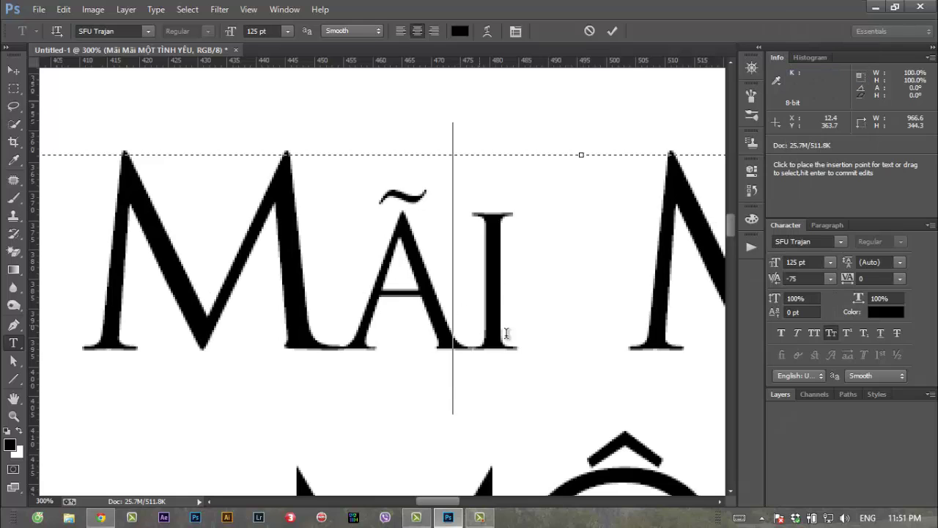
# Tighten the Ã–I kerning in the second Mãi, then zoom back out to the whole text
pyautogui.moveTo(448, 501); pyautogui.dragTo(478, 504)
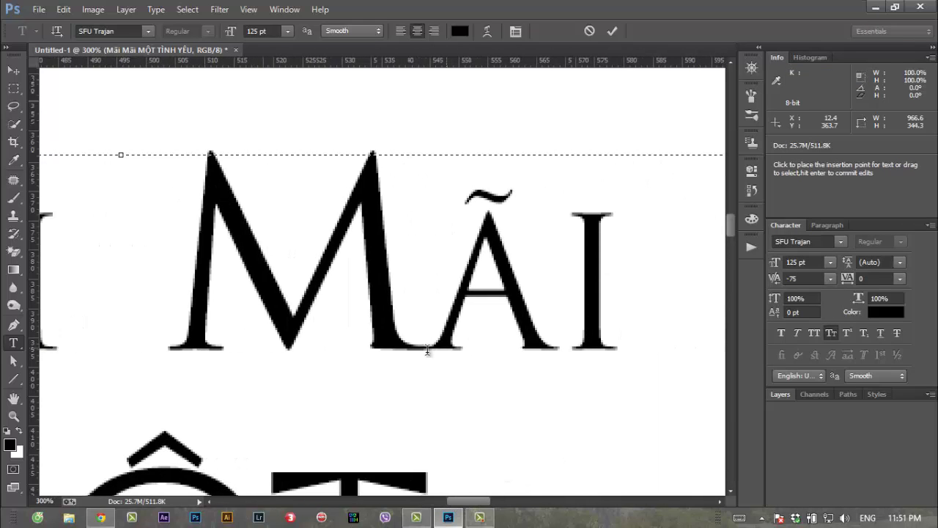
pyautogui.click(572, 333)
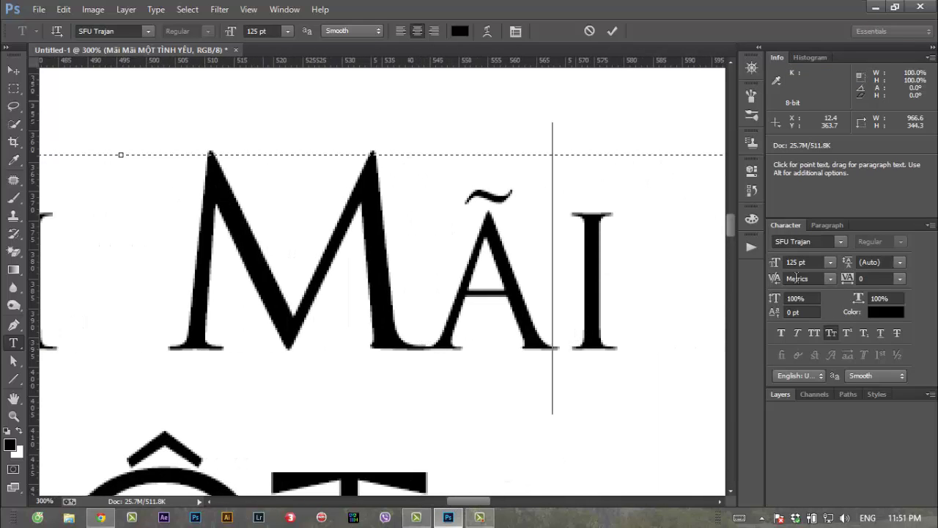
pyautogui.click(831, 278)
pyautogui.click(818, 96)
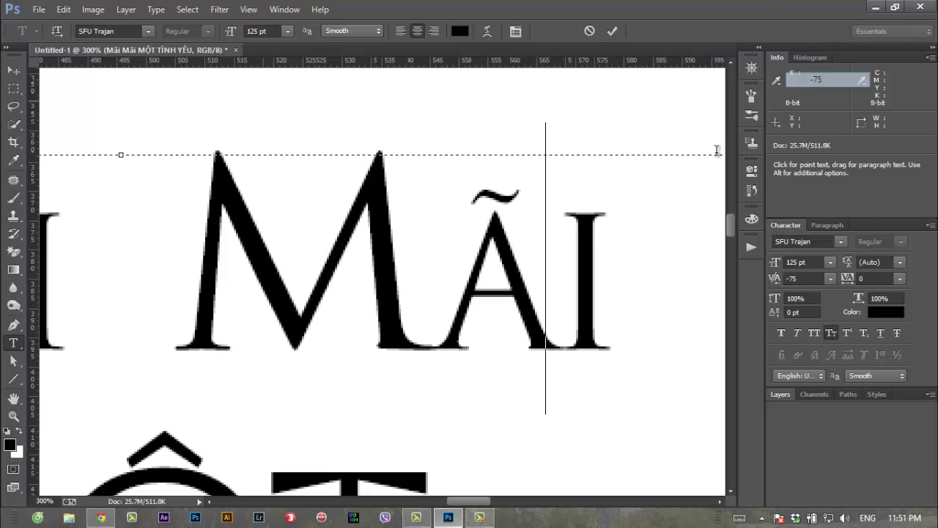
pyautogui.click(13, 416)
pyautogui.keyDown('alt'); pyautogui.click(289, 308); pyautogui.keyUp('alt')
pyautogui.keyDown('alt'); pyautogui.click(279, 310); pyautogui.keyUp('alt')
pyautogui.moveTo(258, 331)
pyautogui.mouseDown()
pyautogui.moveTo(368, 277)
pyautogui.moveTo(446, 224)
pyautogui.mouseUp()
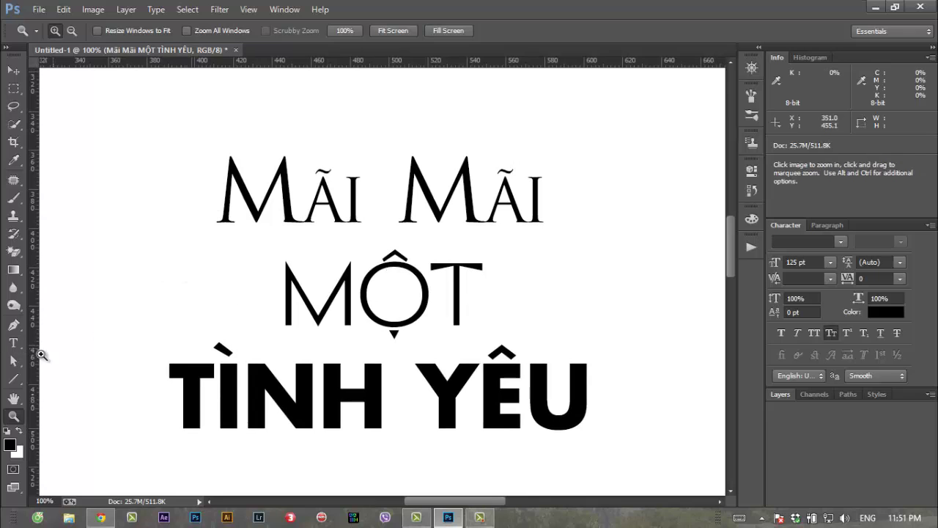
# Select the word MỘT and apply a script font to it
pyautogui.click(13, 342)
pyautogui.click(433, 293)
pyautogui.hotkey('shift', 'Right')
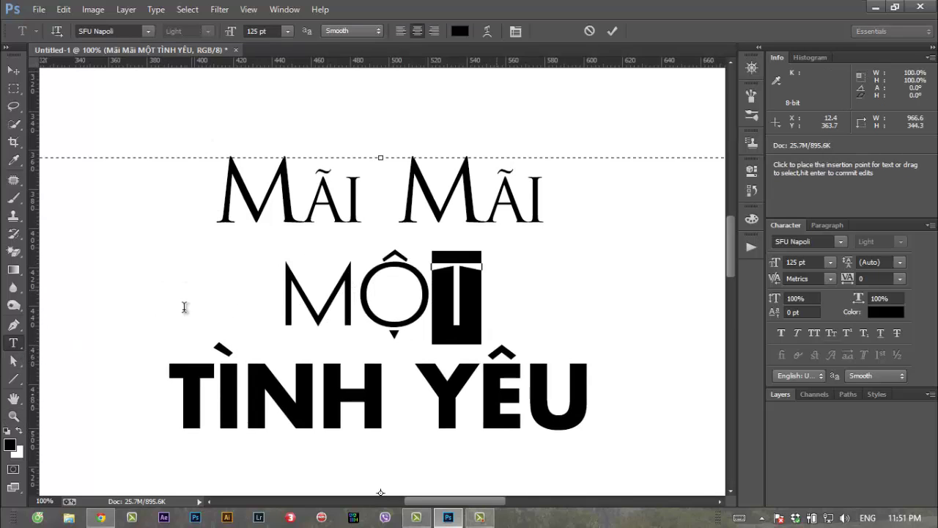
pyautogui.hotkey('shift', 'Home')
pyautogui.click(147, 31)
pyautogui.moveTo(278, 218); pyautogui.dragTo(279, 223)
pyautogui.click(241, 271)
pyautogui.click(388, 283)
pyautogui.moveTo(535, 303); pyautogui.dragTo(271, 288)
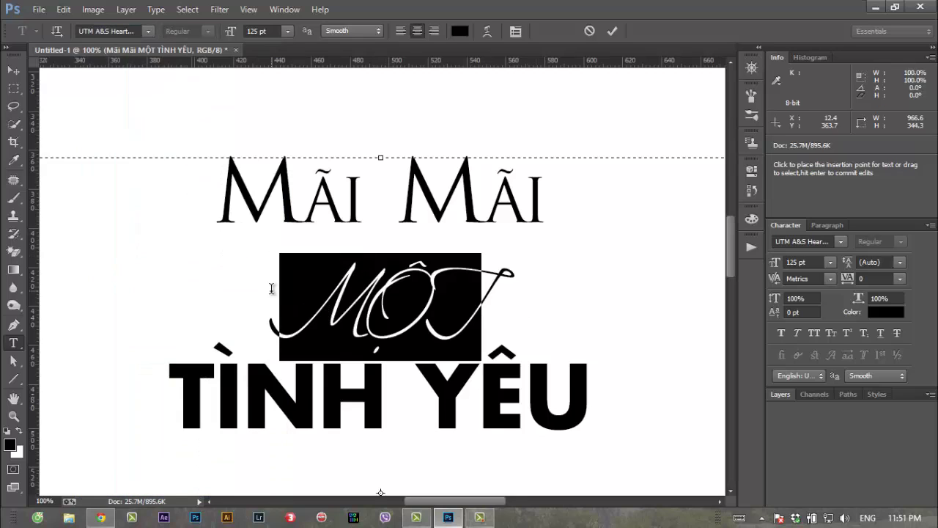
# Retype the middle word several times, ending with Một (typed 'Moột')
pyautogui.write('Một')
pyautogui.doubleClick(416, 321)
pyautogui.click(456, 311)
pyautogui.moveTo(467, 311); pyautogui.dragTo(244, 319)
pyautogui.write('MỘT')
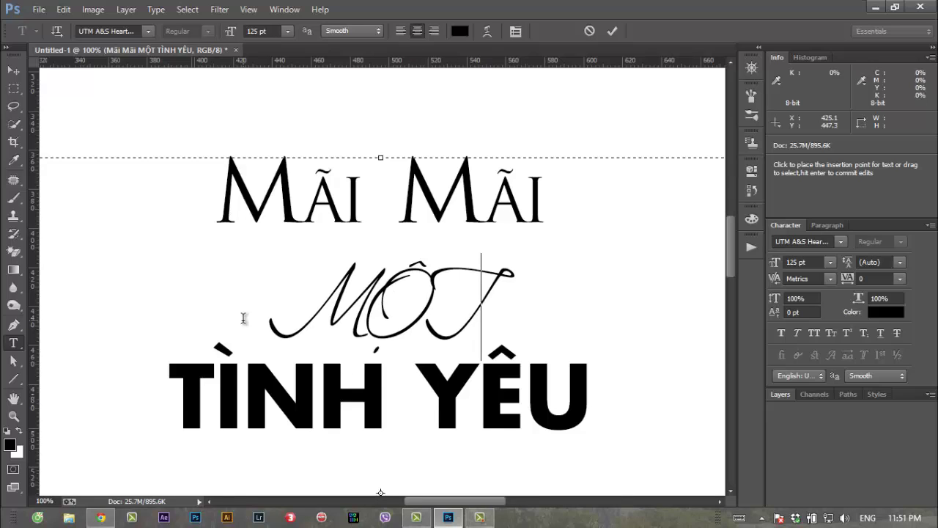
pyautogui.moveTo(511, 304); pyautogui.dragTo(260, 305)
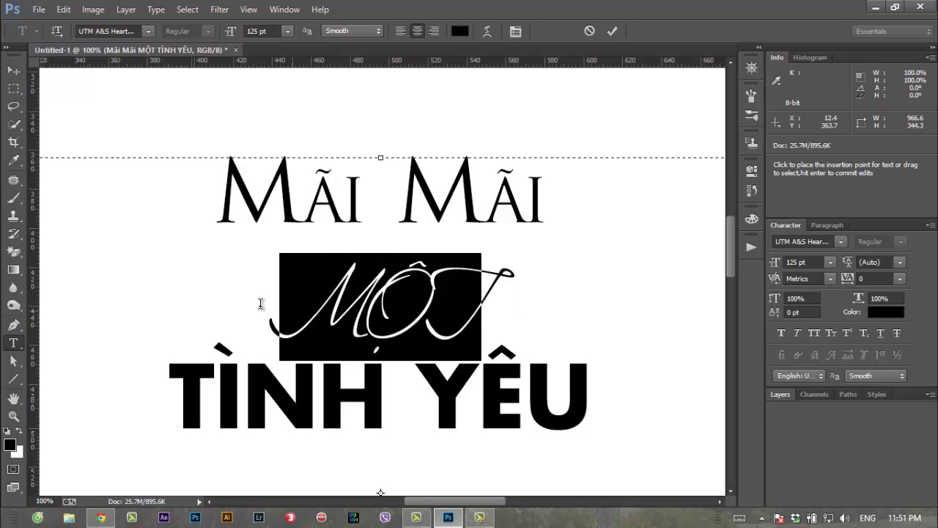
pyautogui.write('M')
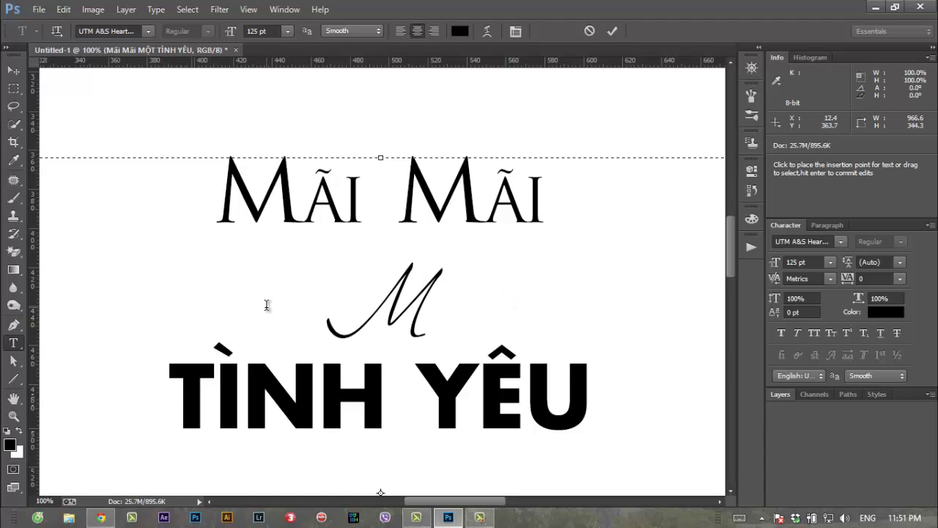
pyautogui.write('o')
pyautogui.write('ột')
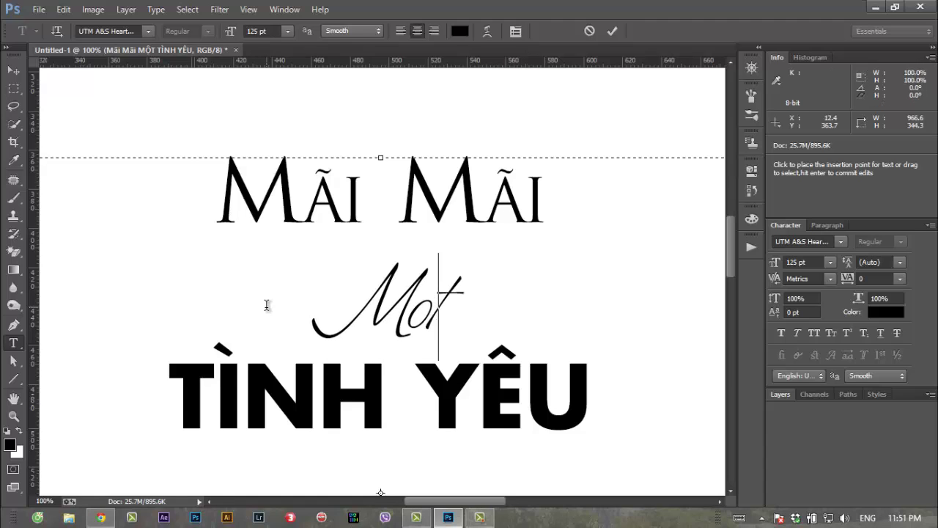
pyautogui.hotkey('shift', 'Home')
# Try UTM Edwardian, then UTM LinotypeZapfino KT on Một, then delete the word
pyautogui.click(147, 31)
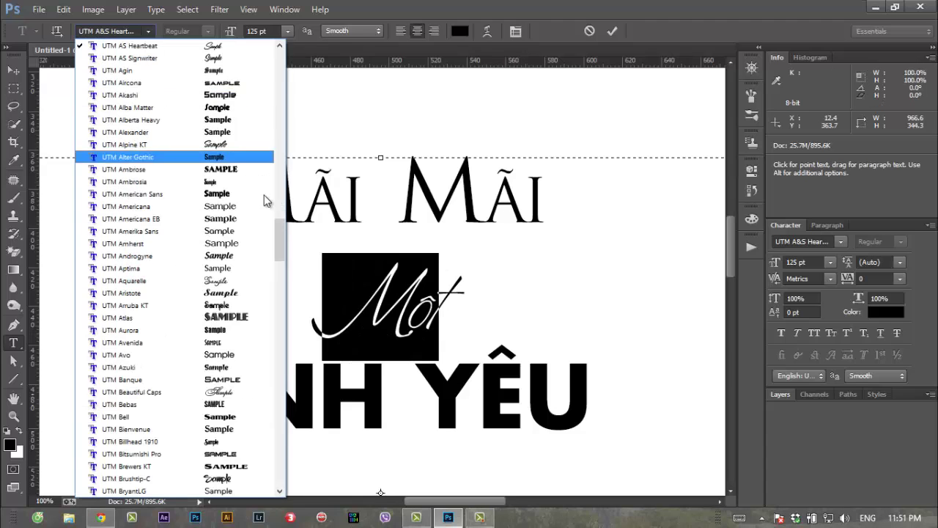
pyautogui.moveTo(278, 249); pyautogui.dragTo(277, 308)
pyautogui.click(219, 231)
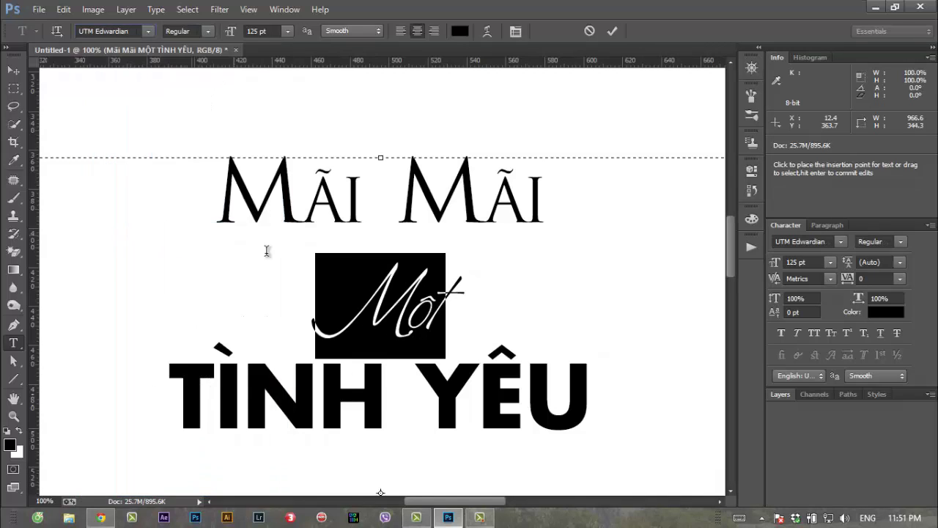
pyautogui.click(148, 31)
pyautogui.moveTo(283, 296); pyautogui.dragTo(282, 322)
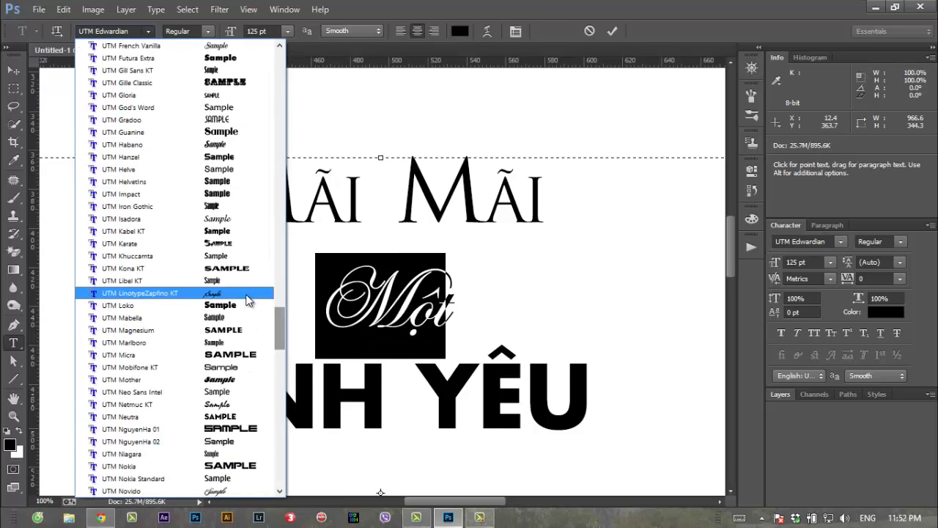
pyautogui.click(248, 293)
pyautogui.click(462, 317)
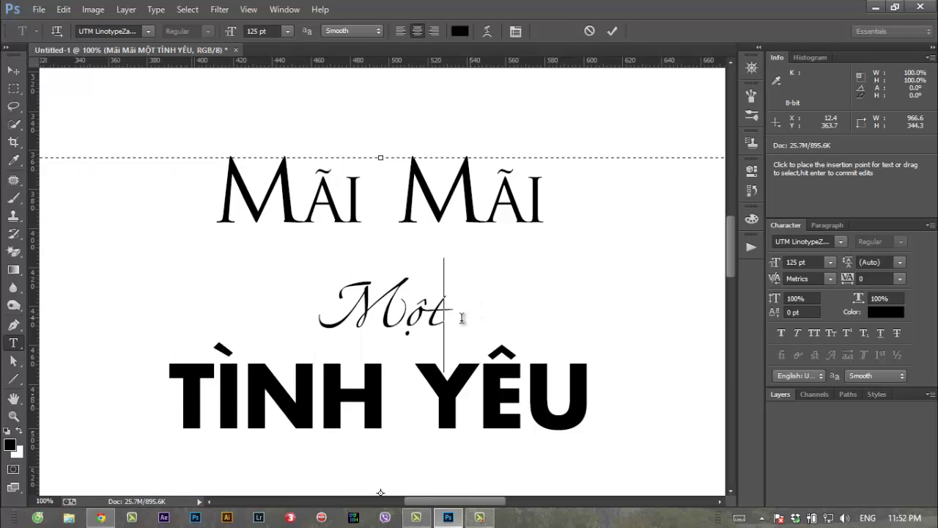
pyautogui.doubleClick(387, 311)
pyautogui.press('BackSpace')
pyautogui.press('BackSpace')
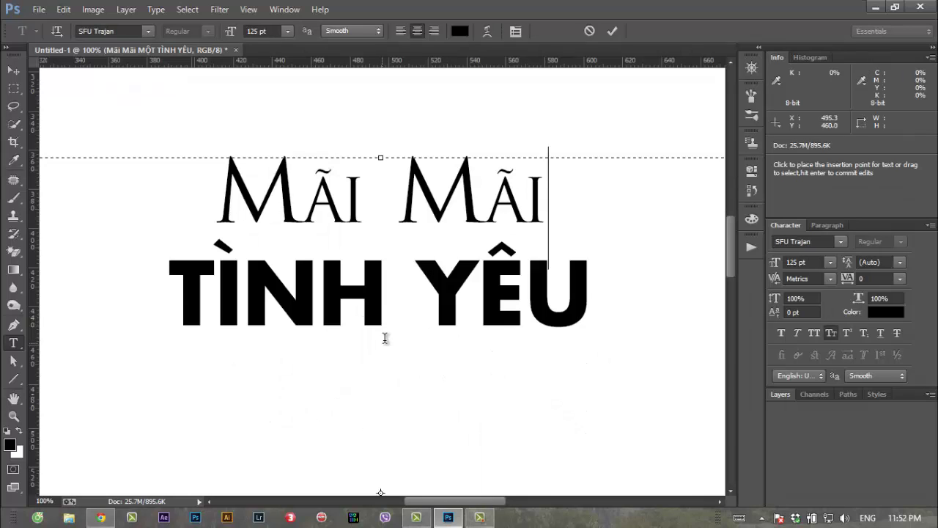
# Delete TÌNH, append EM in capitals after YÊU, commit, and zoom out to 50%
pyautogui.doubleClick(374, 310)
pyautogui.press('BackSpace')
pyautogui.press('End')
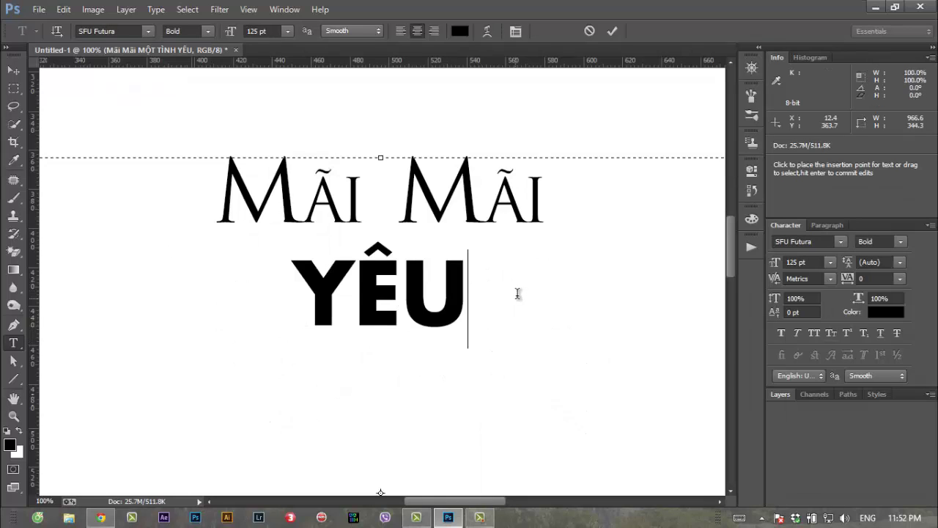
pyautogui.write(' em')
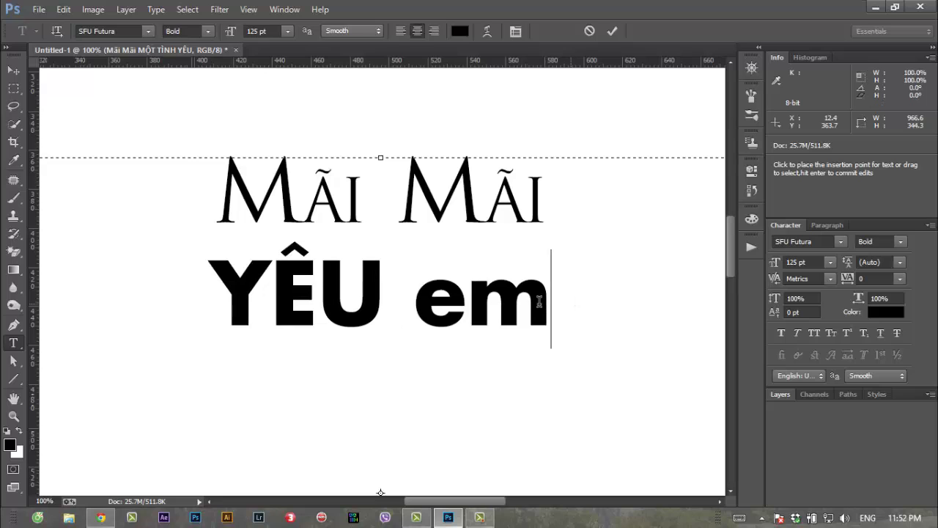
pyautogui.moveTo(555, 302); pyautogui.dragTo(401, 313)
pyautogui.write('EM')
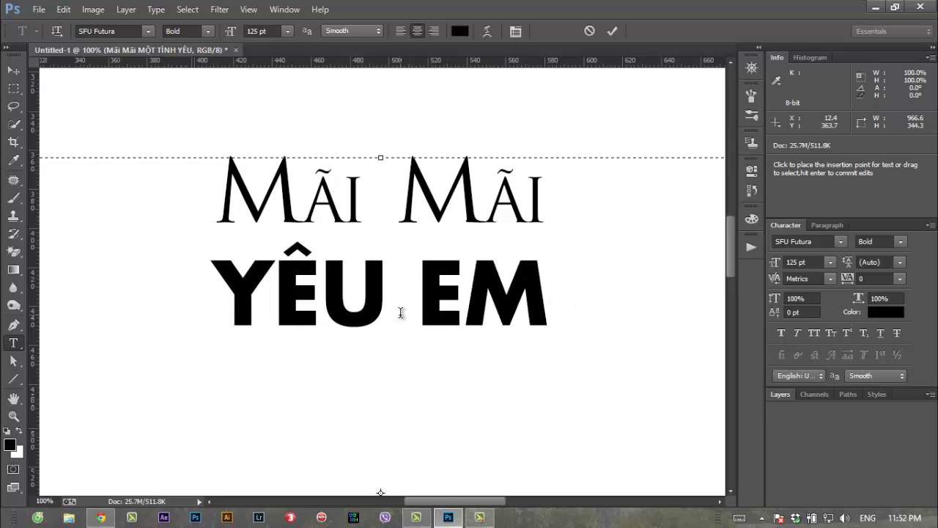
pyautogui.click(13, 416)
pyautogui.keyDown('alt'); pyautogui.click(382, 244); pyautogui.keyUp('alt')
pyautogui.keyDown('alt'); pyautogui.click(365, 256); pyautogui.keyUp('alt')
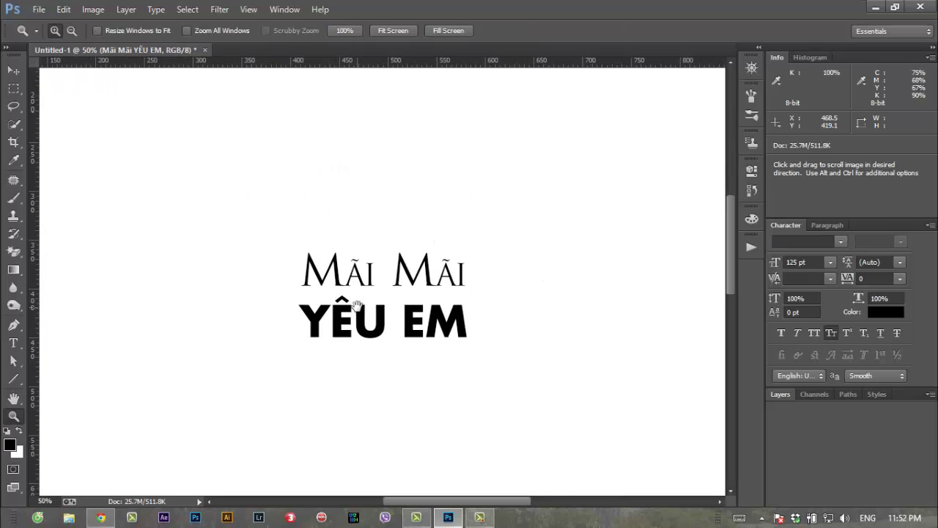
pyautogui.press('b')
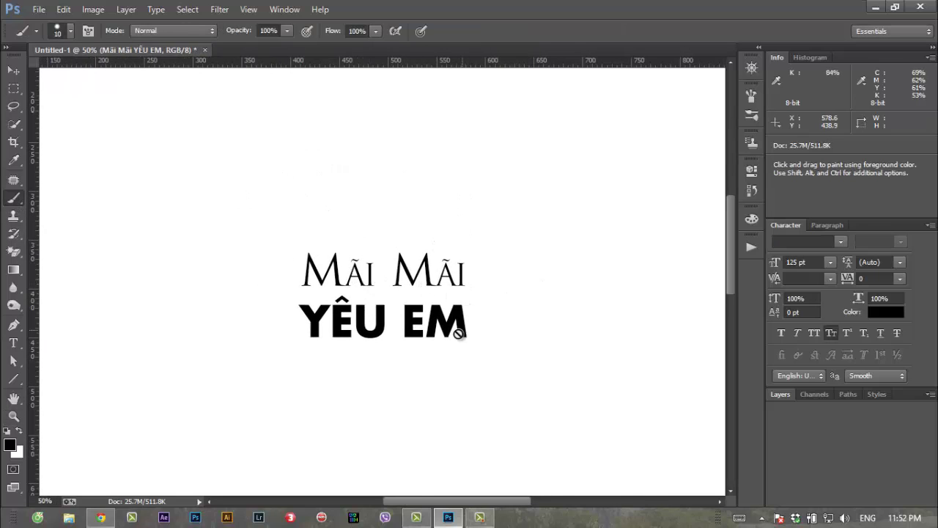
# Show Layers, collapse the text panels, add empty Layer 1, and browse to Downloads
pyautogui.click(778, 395)
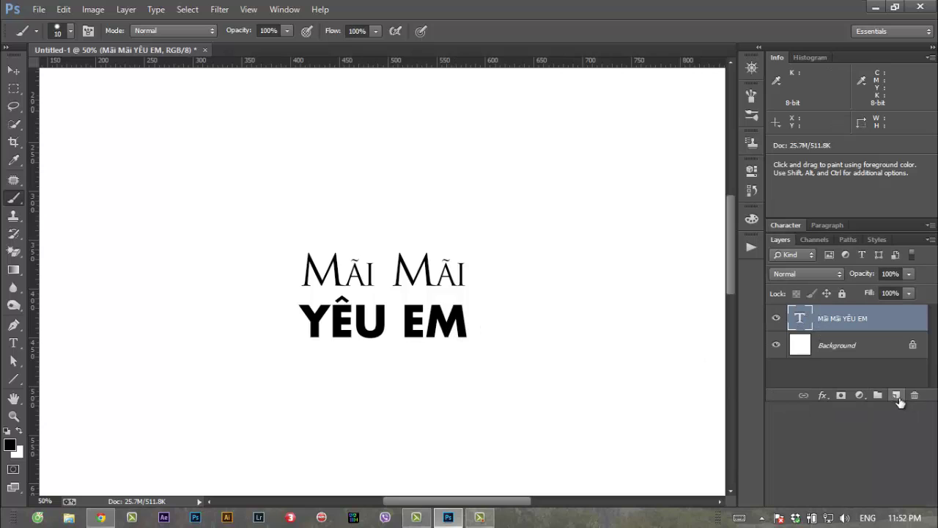
pyautogui.moveTo(790, 224); pyautogui.dragTo(779, 293)
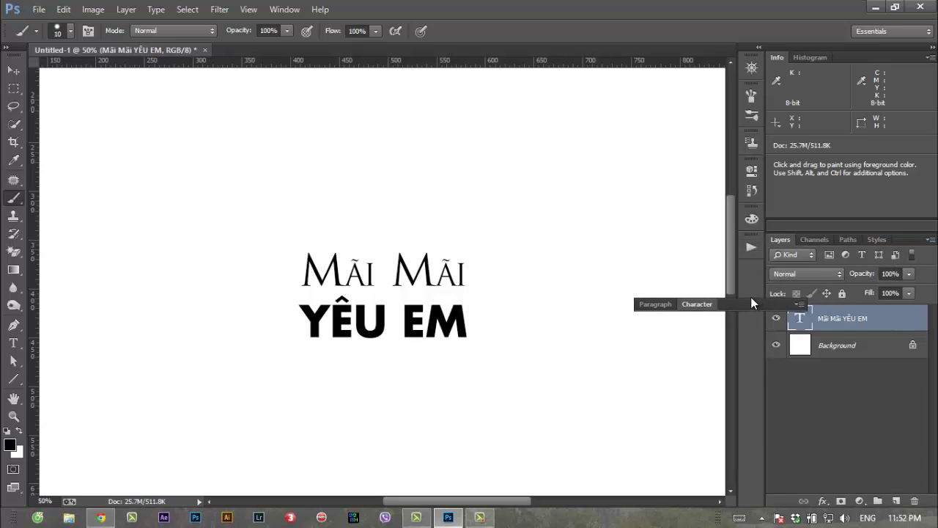
pyautogui.moveTo(778, 289); pyautogui.dragTo(752, 275)
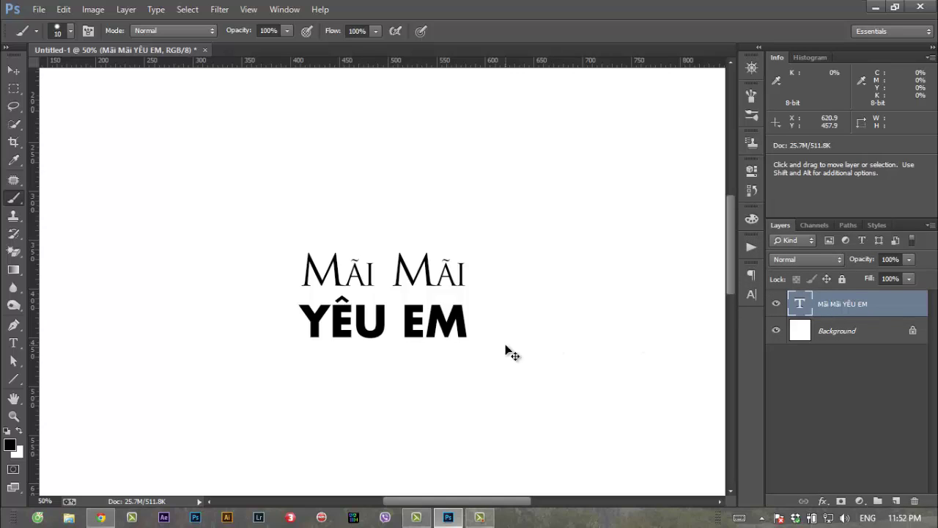
pyautogui.hotkey('ctrl', 'shift', 'n')
pyautogui.press('Return')
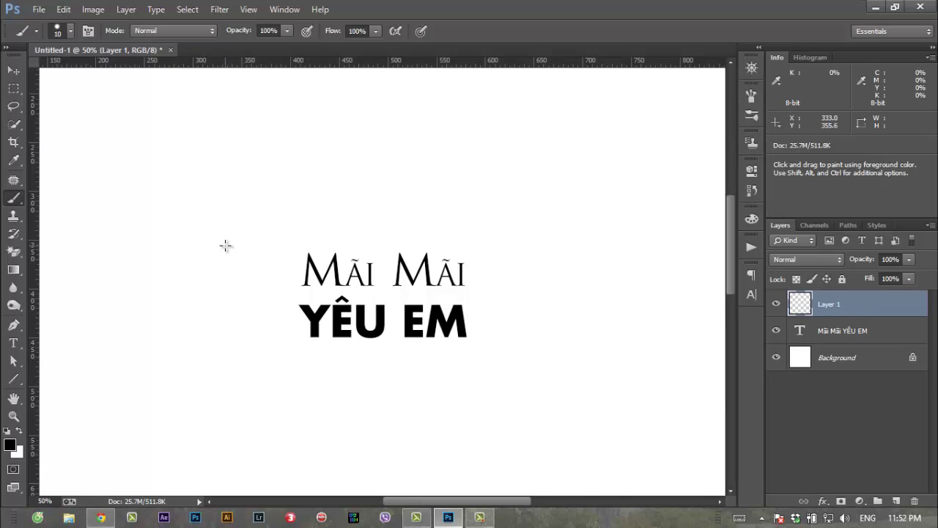
pyautogui.click(69, 518)
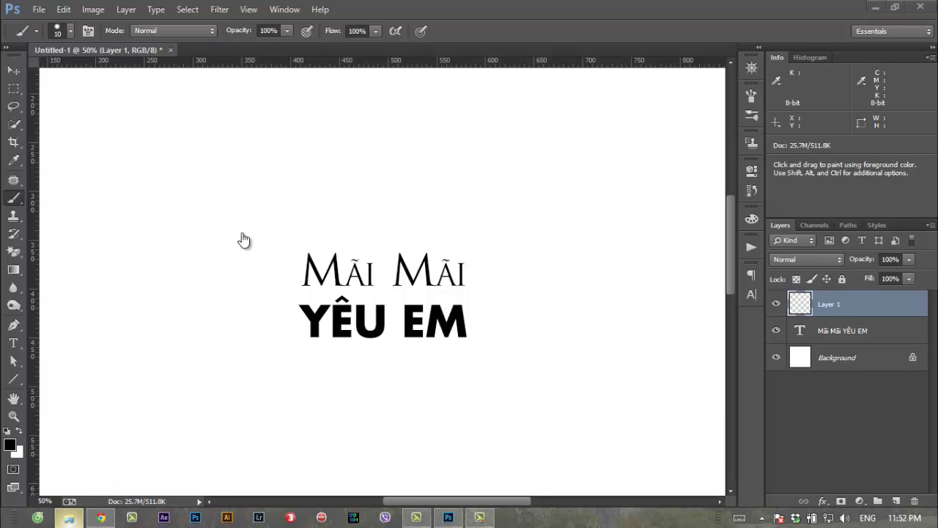
pyautogui.click(246, 208)
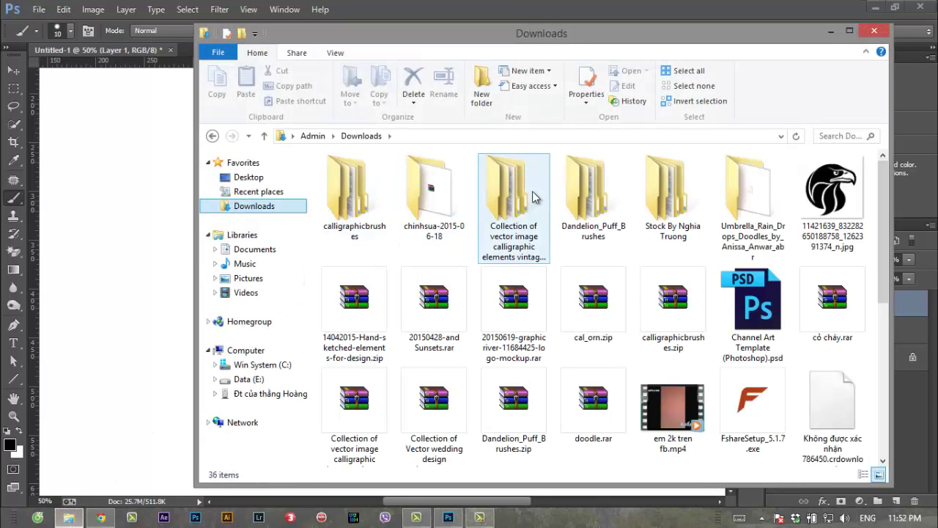
# In the calligraphic elements collection, preview the Fotolia_79568274 ornaments JPG
pyautogui.doubleClick(522, 197)
pyautogui.doubleClick(405, 177)
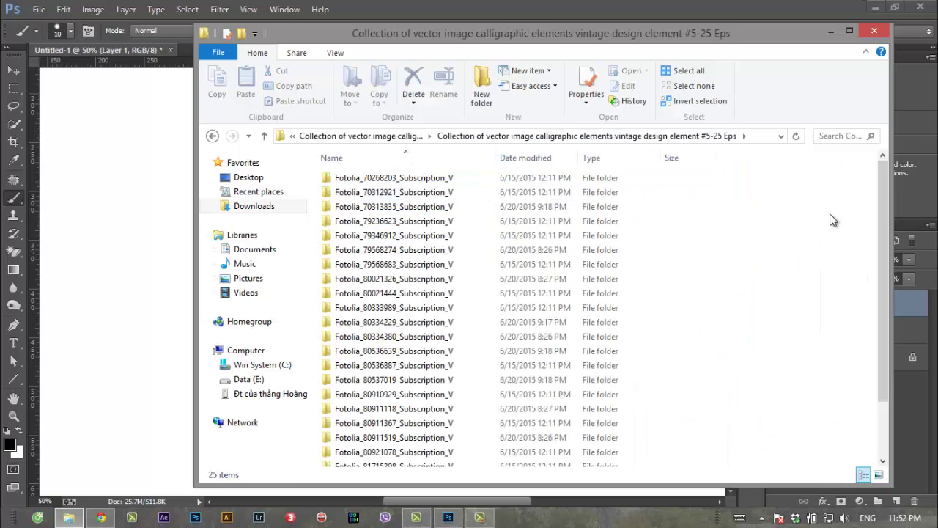
pyautogui.moveTo(880, 197)
pyautogui.mouseDown()
pyautogui.moveTo(885, 227)
pyautogui.moveTo(884, 179)
pyautogui.mouseUp()
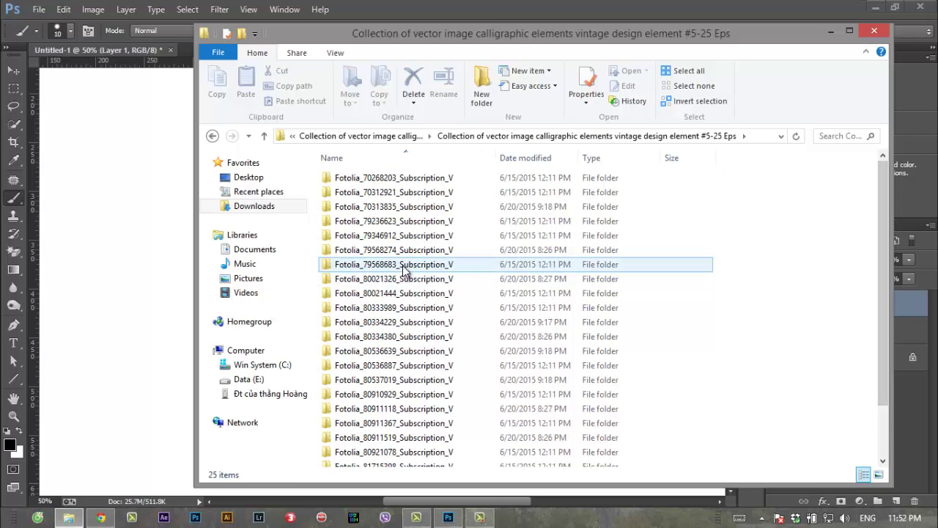
pyautogui.doubleClick(397, 253)
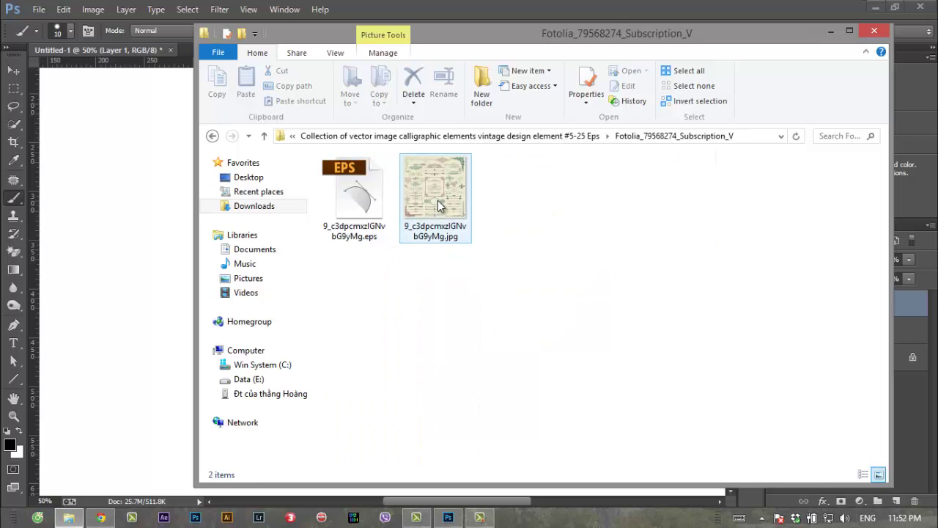
pyautogui.click(454, 226)
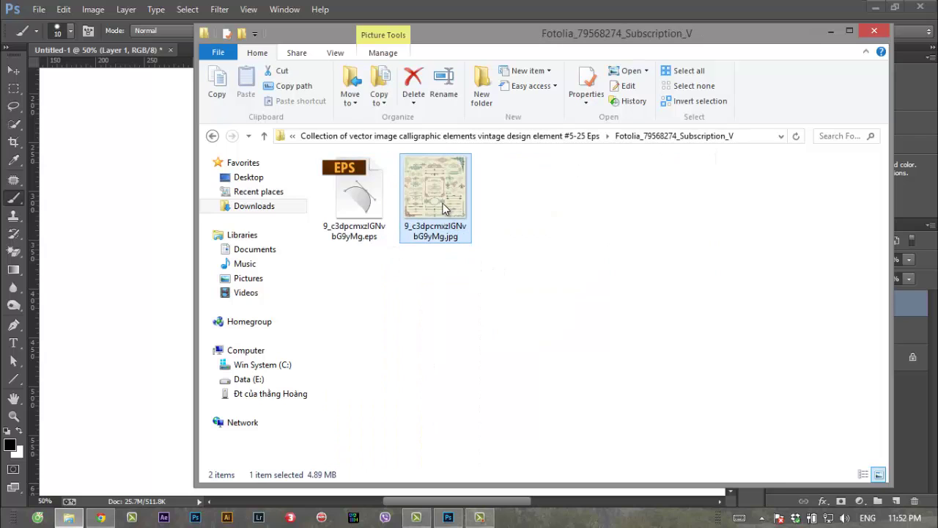
pyautogui.doubleClick(439, 198)
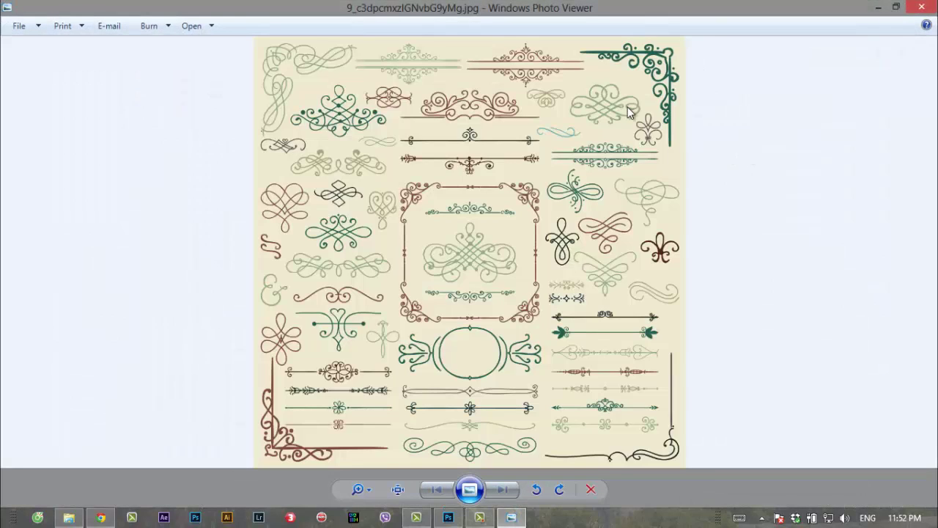
pyautogui.click(914, 12)
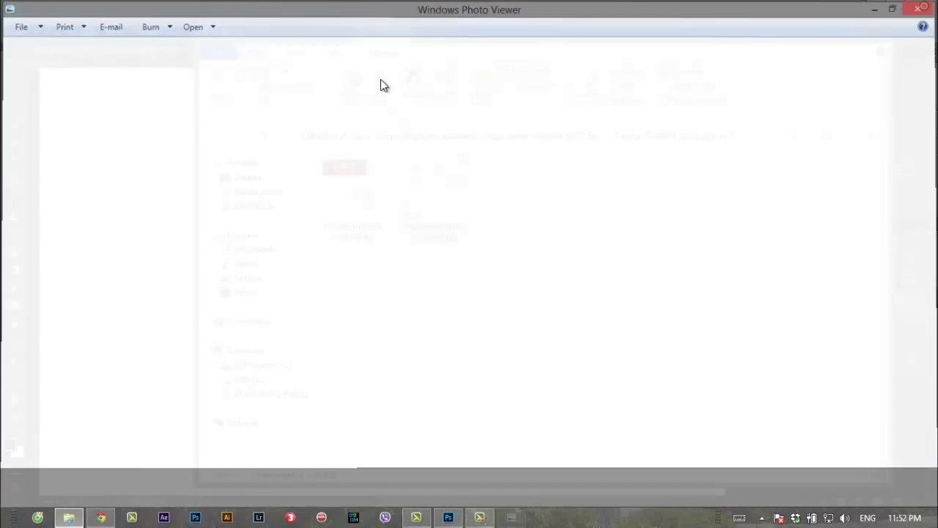
# Check the JPG previews of the Fotolia_80910929 and Fotolia_80911519 sets
pyautogui.click(212, 136)
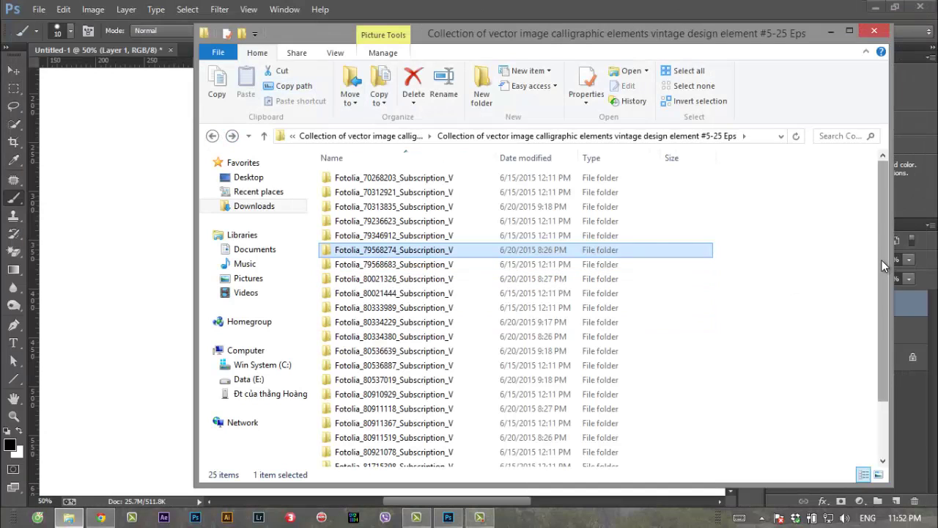
pyautogui.scroll(-2, 882, 260)
pyautogui.doubleClick(465, 323)
pyautogui.click(438, 195)
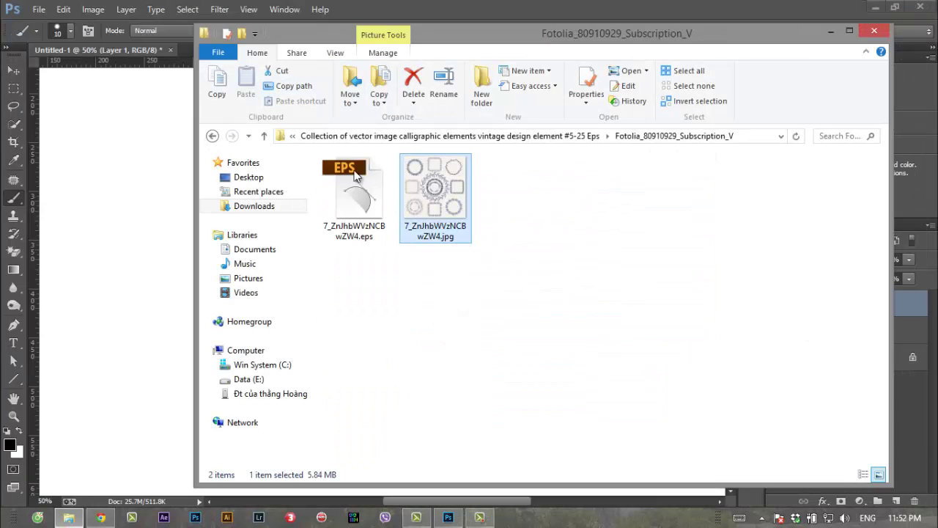
pyautogui.click(211, 136)
pyautogui.doubleClick(418, 437)
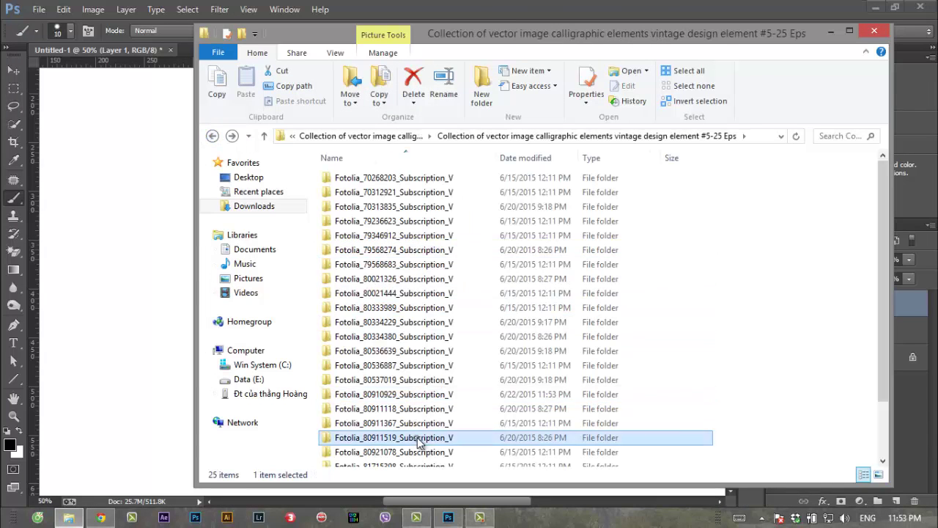
pyautogui.doubleClick(451, 176)
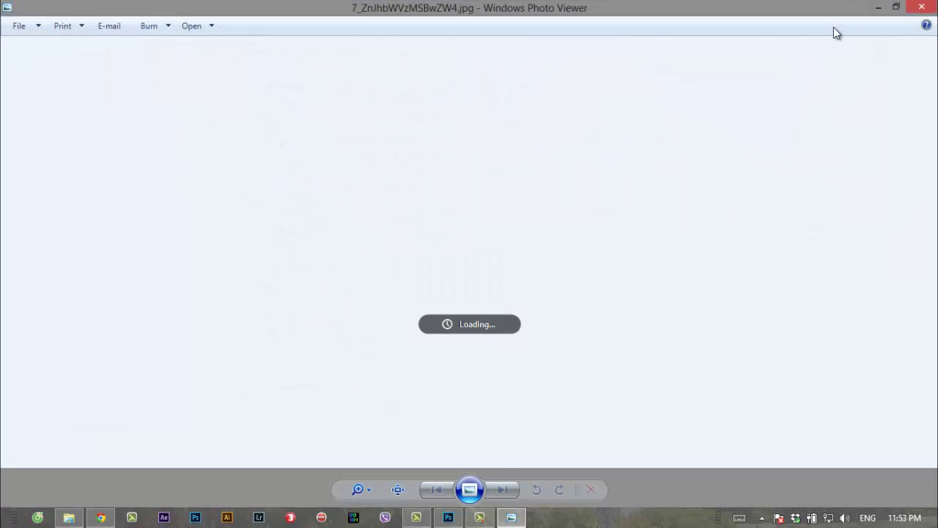
pyautogui.click(922, 7)
pyautogui.click(212, 136)
pyautogui.scroll(-1, 513, 381)
pyautogui.scroll(-1, 513, 382)
# Preview the Fotolia_81715458 doodle-frames JPG with wreaths and select its EPS file
pyautogui.doubleClick(411, 408)
pyautogui.doubleClick(435, 192)
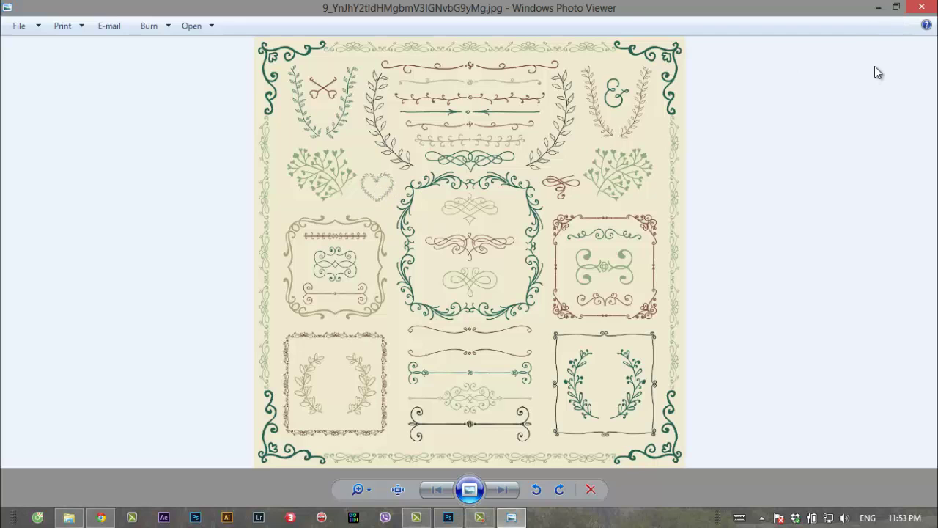
pyautogui.click(922, 8)
pyautogui.click(357, 208)
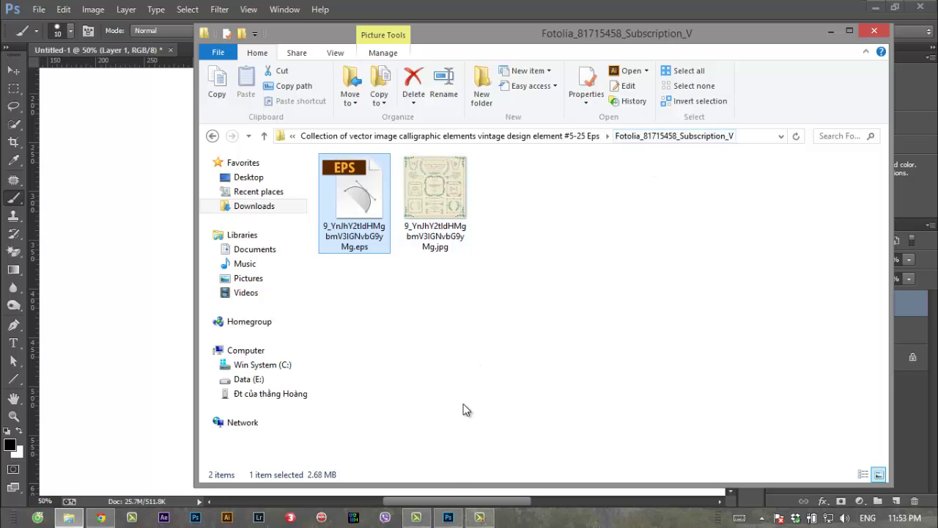
pyautogui.click(448, 518)
# Open the ornament pack's EPS from Downloads > Collection of vector image calligraphic elements
pyautogui.hotkey('ctrl', 'o')
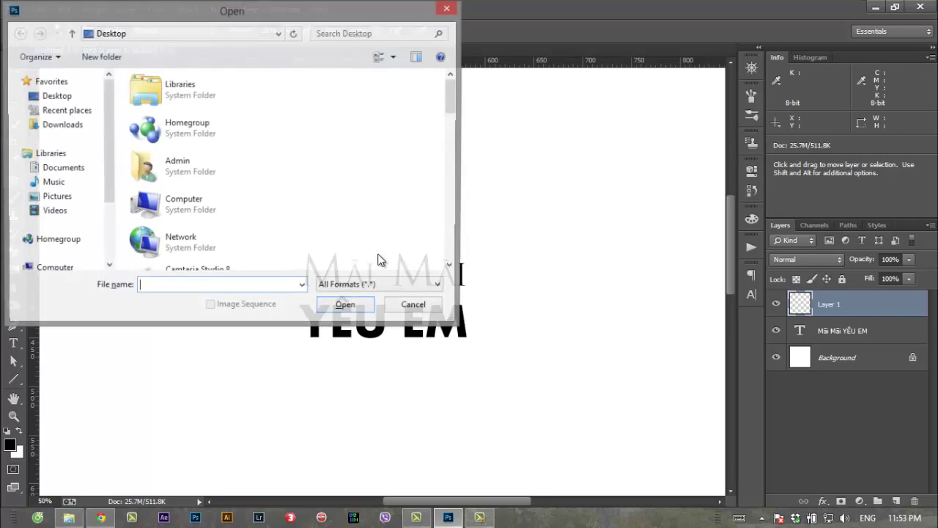
pyautogui.click(60, 126)
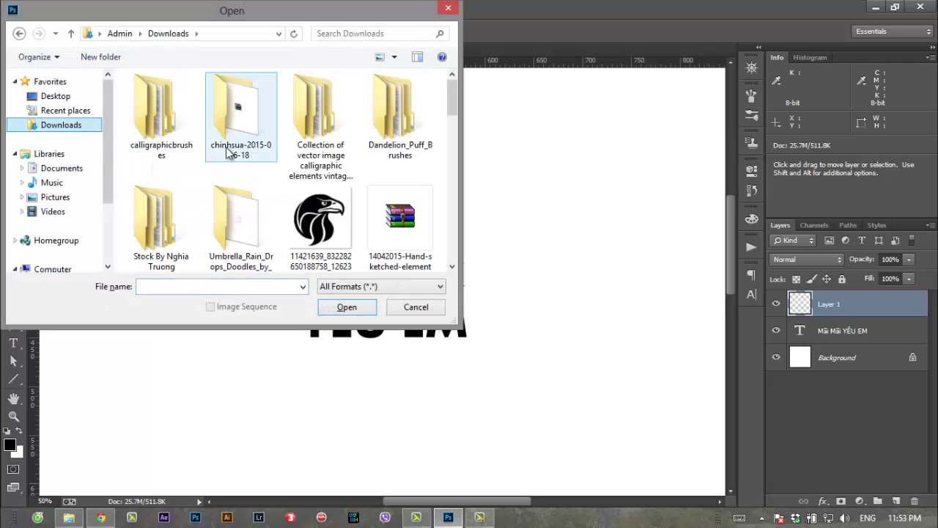
pyautogui.doubleClick(320, 139)
pyautogui.doubleClick(213, 98)
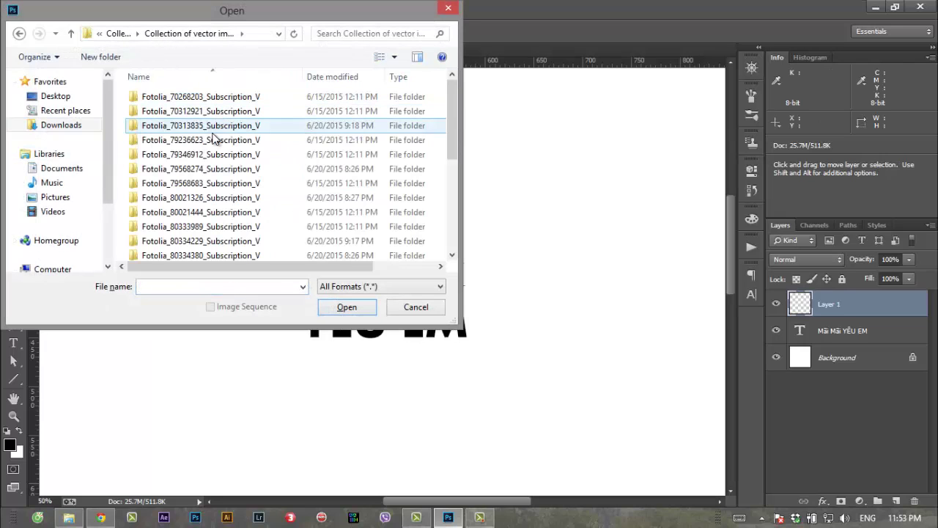
pyautogui.moveTo(456, 126); pyautogui.dragTo(452, 229)
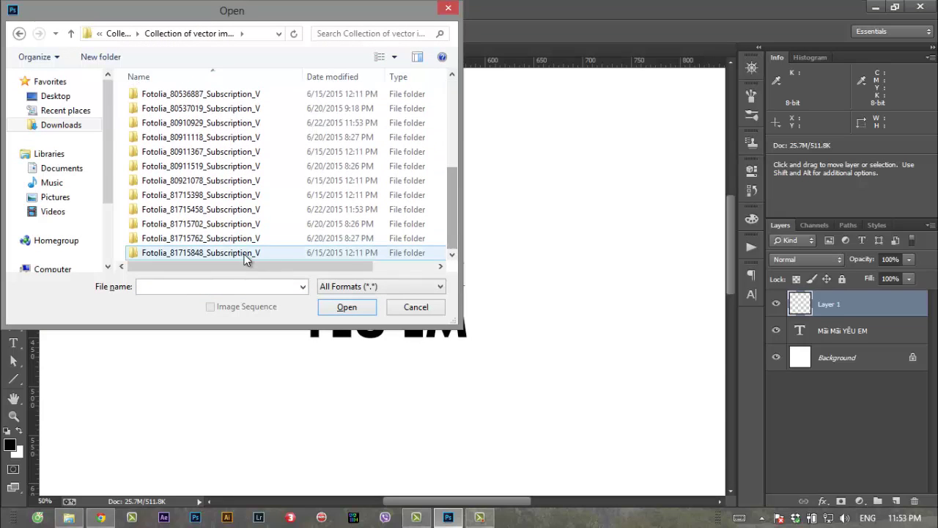
pyautogui.doubleClick(240, 212)
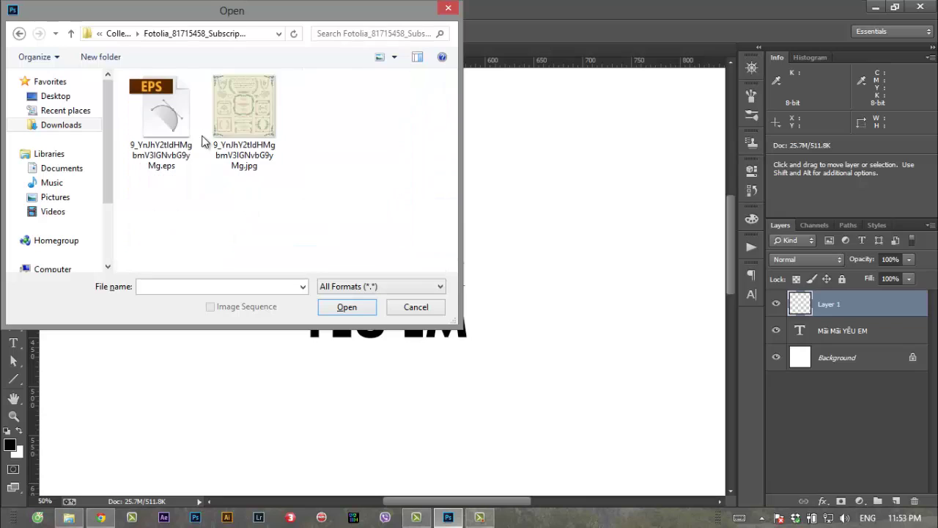
pyautogui.click(172, 136)
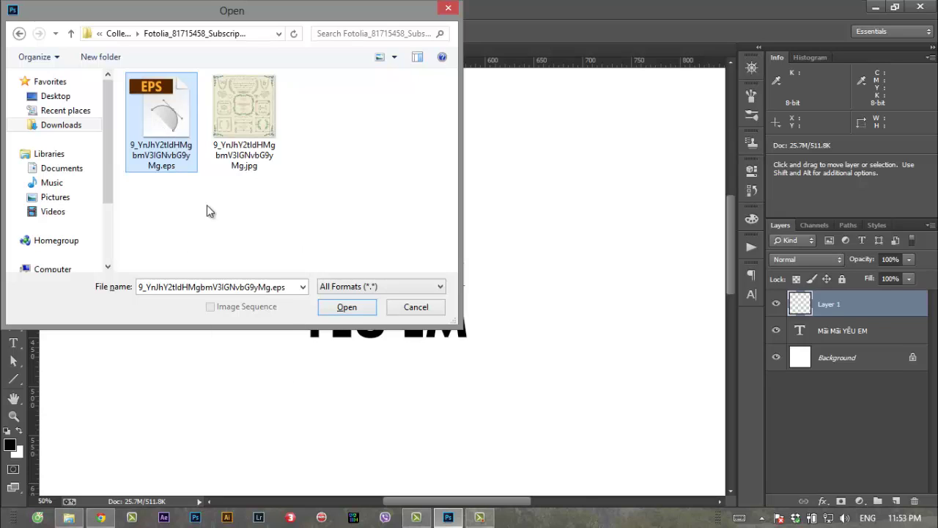
pyautogui.click(347, 307)
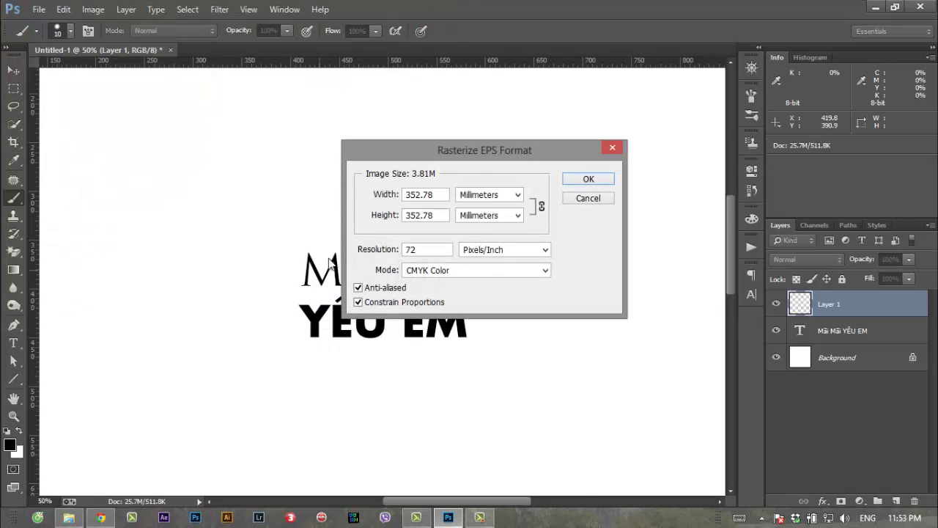
# Rasterize the EPS in pixel units at 5000 px width, RGB Color
pyautogui.moveTo(485, 156); pyautogui.dragTo(473, 141)
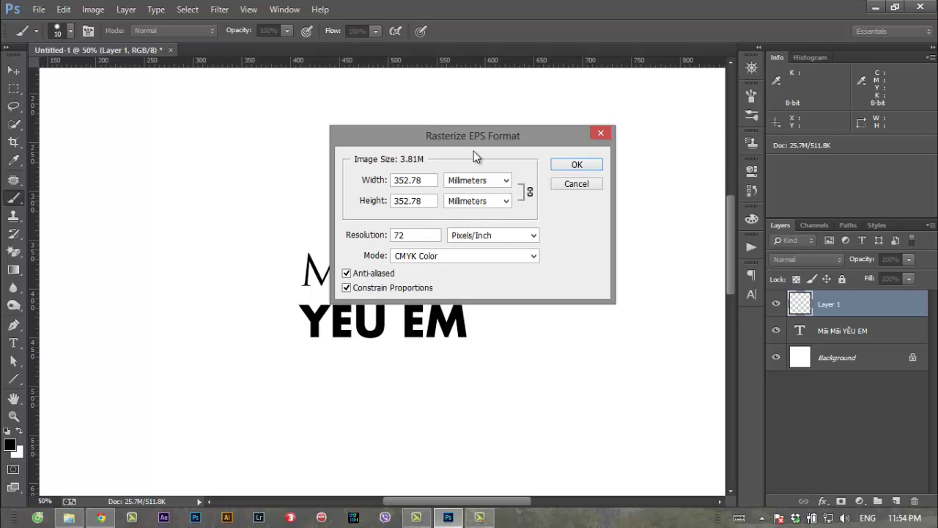
pyautogui.click(484, 195)
pyautogui.click(490, 214)
pyautogui.click(510, 217)
pyautogui.click(484, 226)
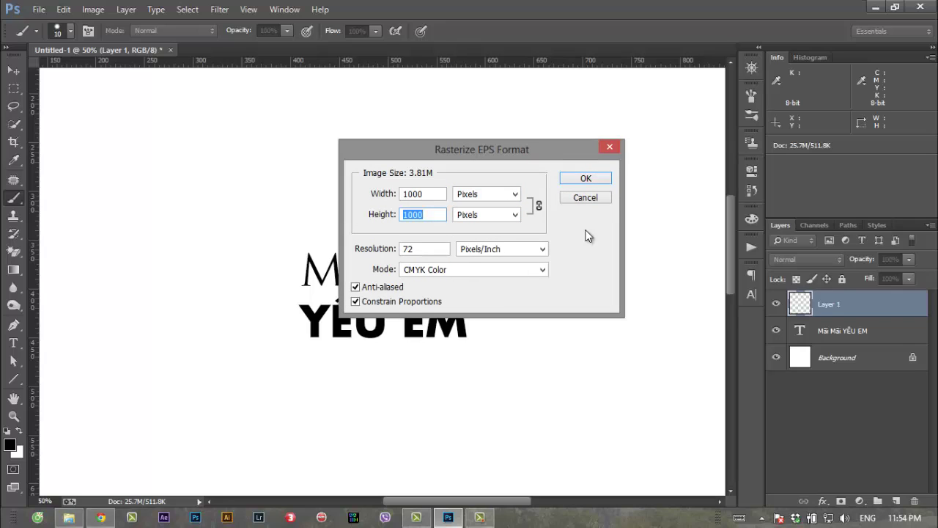
pyautogui.click(452, 269)
pyautogui.click(440, 296)
pyautogui.click(428, 252)
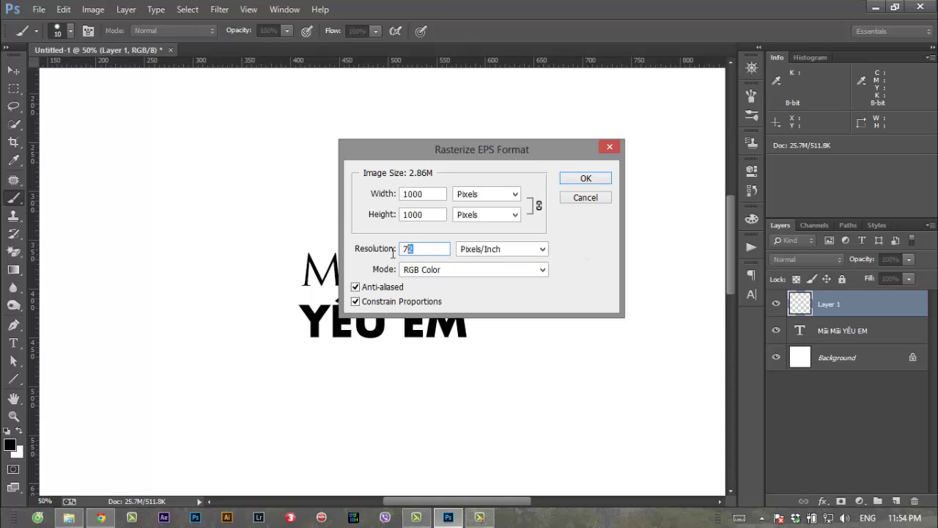
pyautogui.click(433, 250)
pyautogui.click(426, 252)
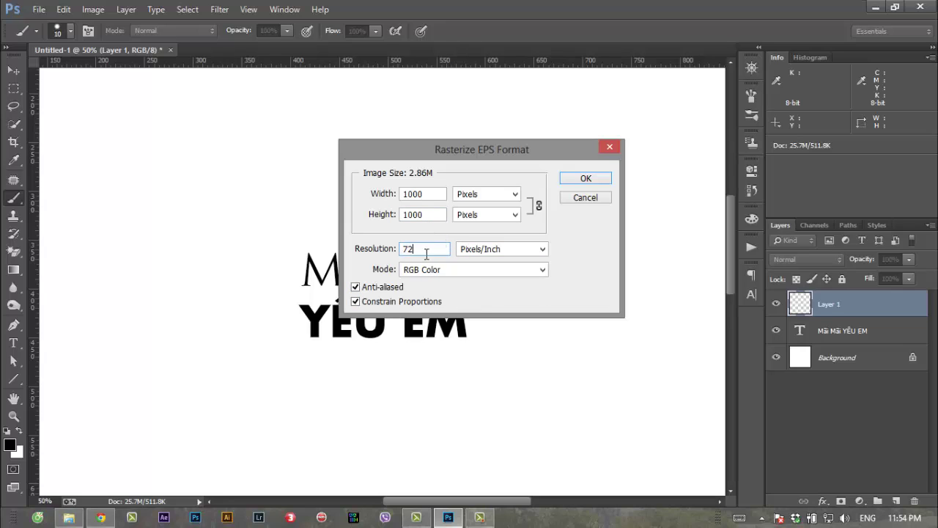
pyautogui.doubleClick(430, 194)
pyautogui.write('5000')
pyautogui.click(598, 179)
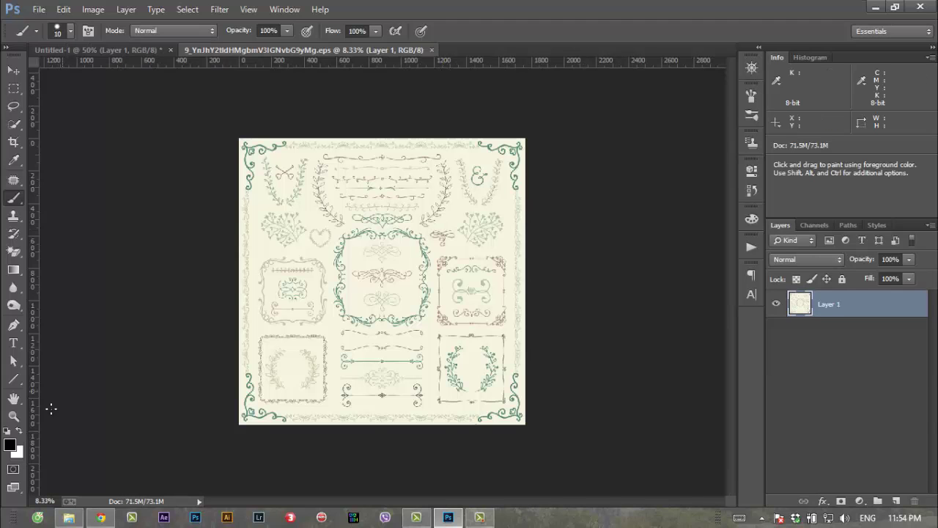
# Zoom into the ornament sheet and duplicate its layer as Layer 1 copy
pyautogui.press('z')
pyautogui.click(356, 325)
pyautogui.click(303, 335)
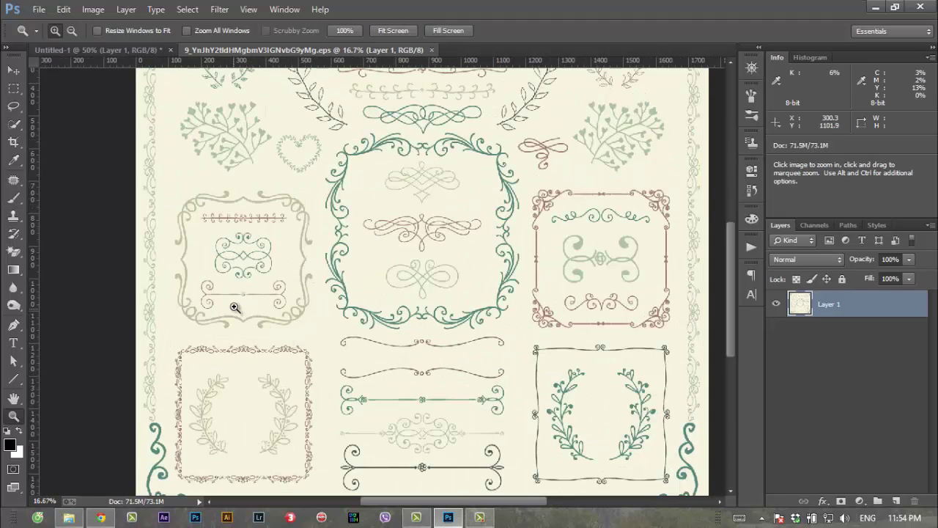
pyautogui.click(242, 304)
pyautogui.moveTo(329, 275)
pyautogui.mouseDown()
pyautogui.moveTo(429, 261)
pyautogui.moveTo(433, 274)
pyautogui.mouseUp()
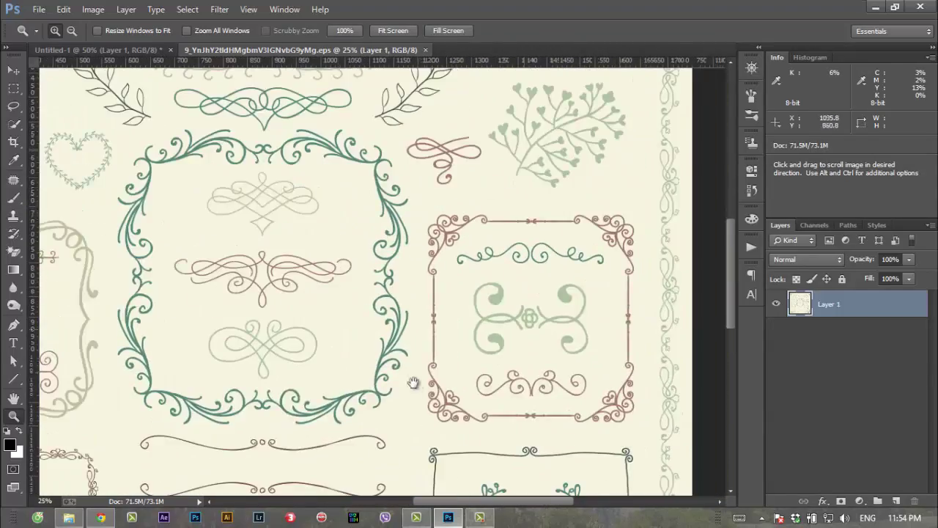
pyautogui.keyDown('alt'); pyautogui.click(434, 274); pyautogui.keyUp('alt')
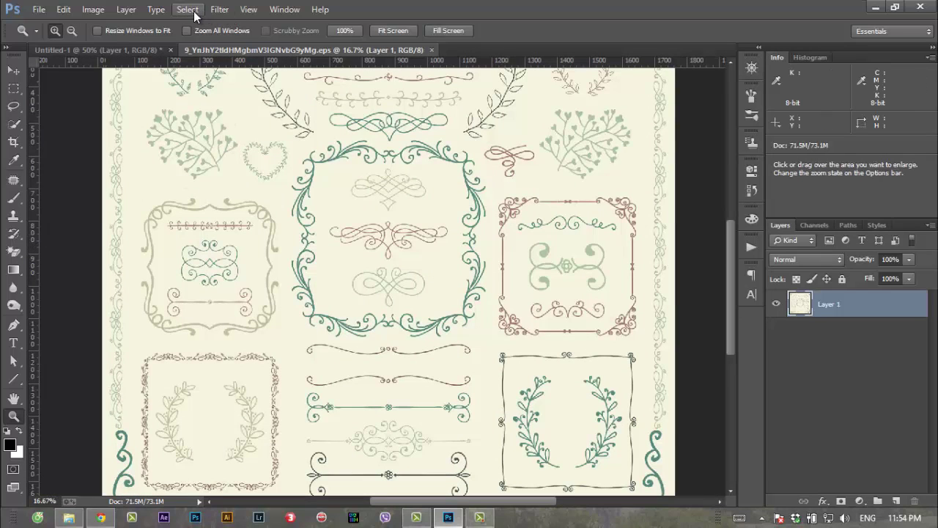
pyautogui.hotkey('ctrl', 'j')
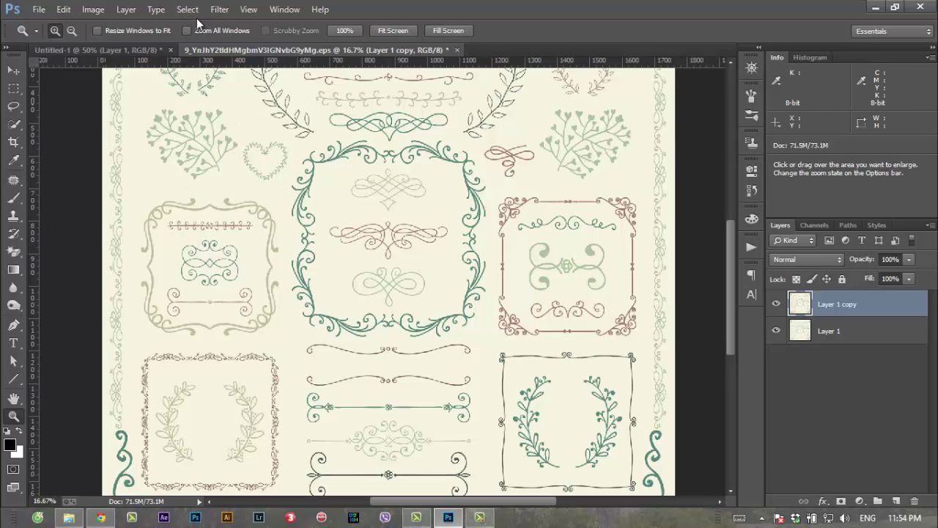
# Select the cream background with Color Range at fuzziness 7
pyautogui.click(217, 9)
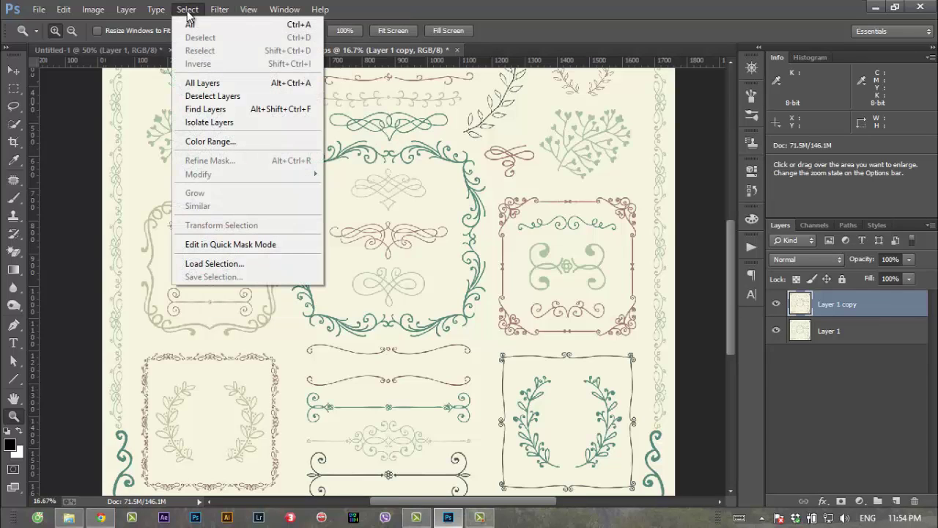
pyautogui.click(229, 143)
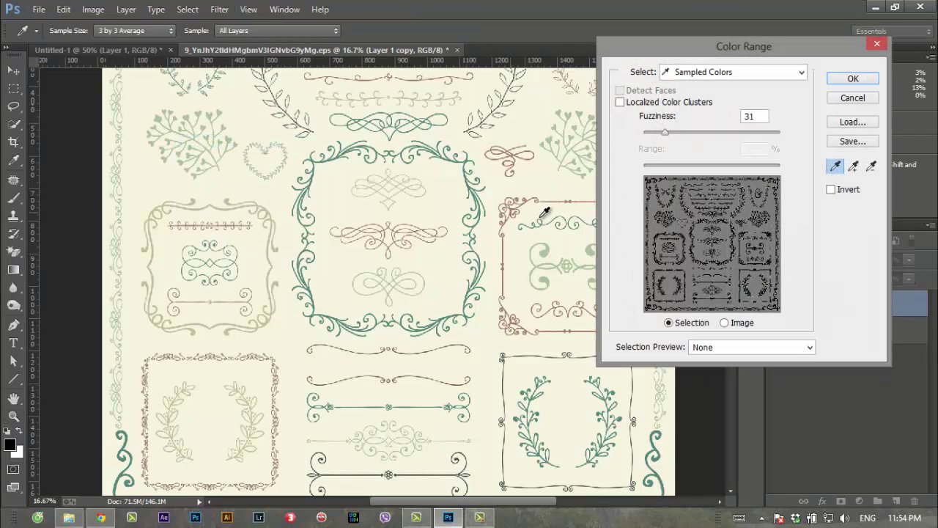
pyautogui.click(519, 186)
pyautogui.moveTo(665, 133); pyautogui.dragTo(650, 139)
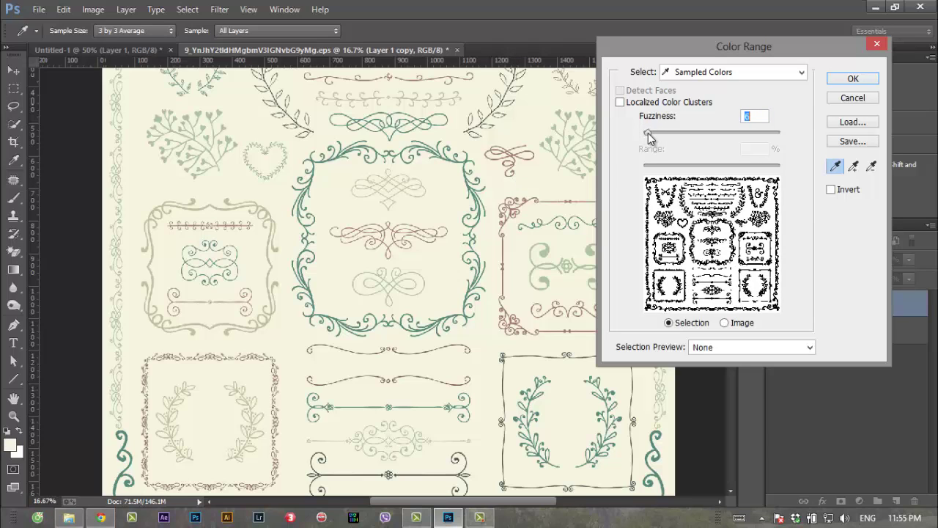
pyautogui.click(854, 78)
pyautogui.press('z')
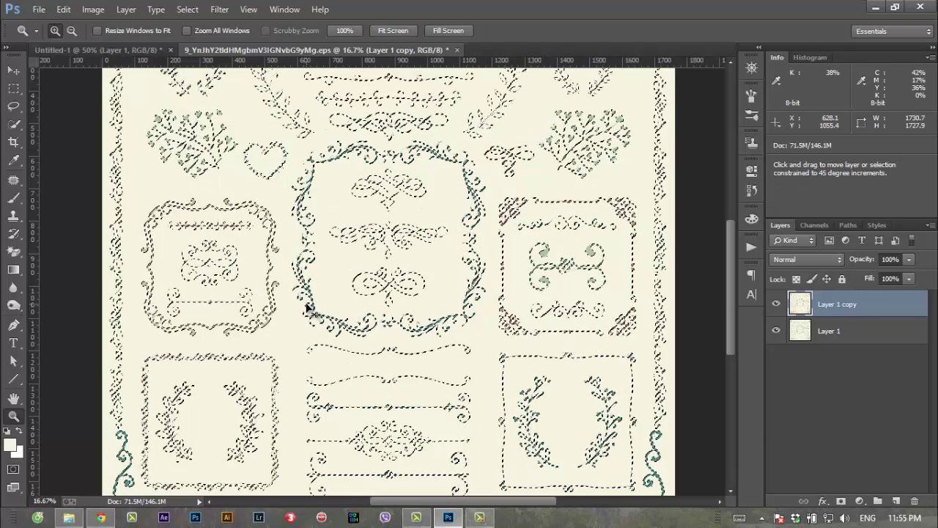
# Copy the selected ornaments to Layer 2 and add a black-filled Layer 3 beneath
pyautogui.press('ctrl')
pyautogui.hotkey('ctrl', 'j')
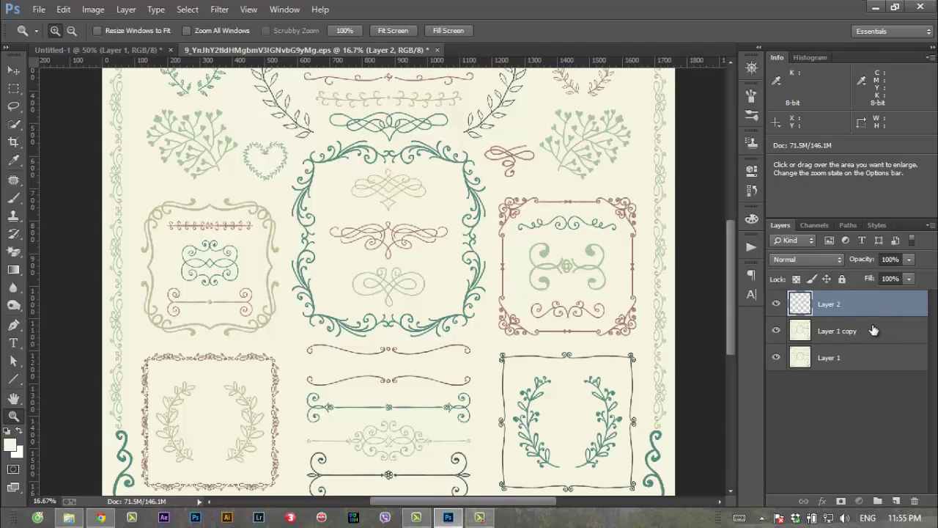
pyautogui.click(833, 332)
pyautogui.hotkey('ctrl', 'shift', 'n')
pyautogui.press('Return')
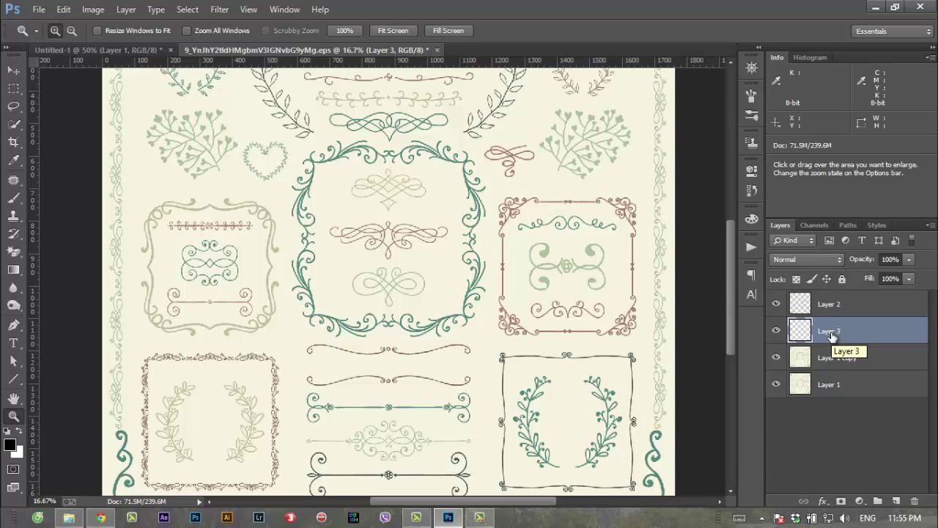
pyautogui.hotkey('alt', 'BackSpace')
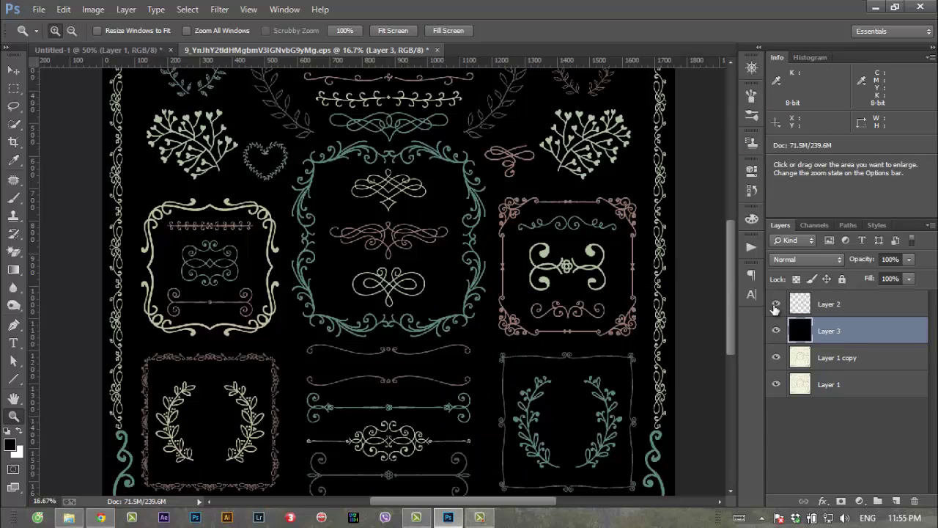
pyautogui.click(777, 304)
pyautogui.click(776, 303)
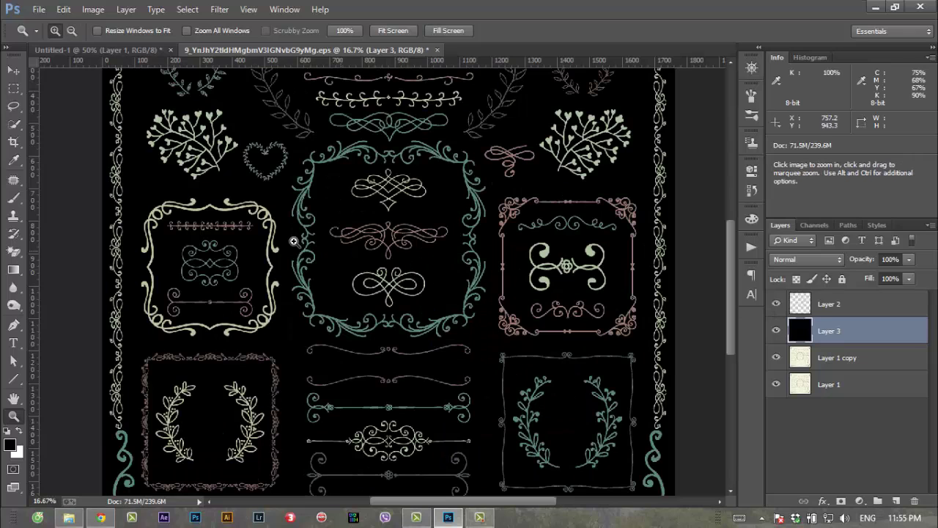
# Zoom and pan around the ornament sheet to inspect the cut-out ornaments on black
pyautogui.click(206, 272)
pyautogui.click(169, 274)
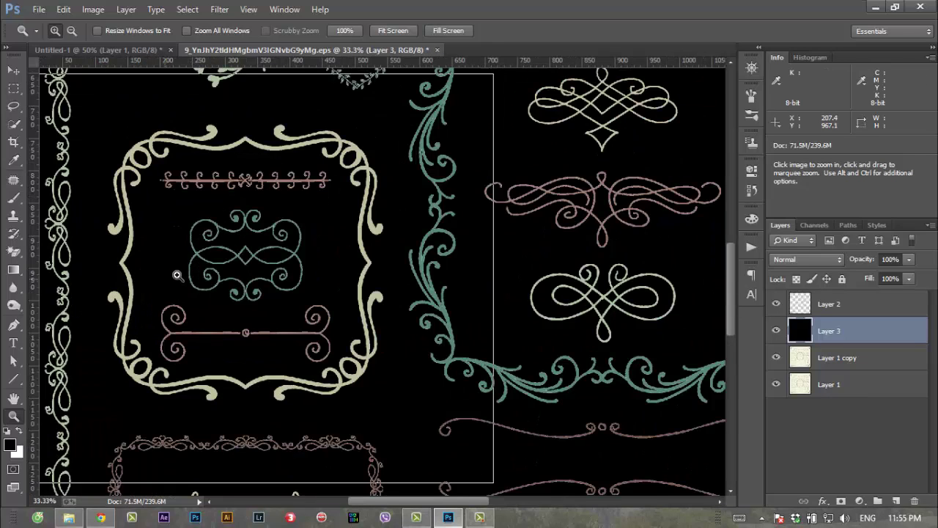
pyautogui.click(174, 276)
pyautogui.keyDown('alt'); pyautogui.click(235, 266); pyautogui.keyUp('alt')
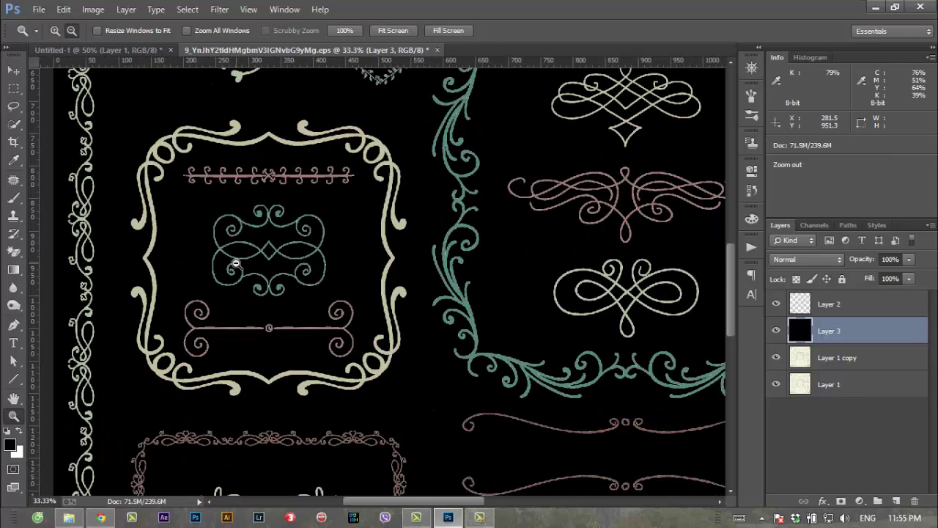
pyautogui.keyDown('alt'); pyautogui.click(241, 261); pyautogui.keyUp('alt')
pyautogui.keyDown('alt'); pyautogui.click(241, 262); pyautogui.keyUp('alt')
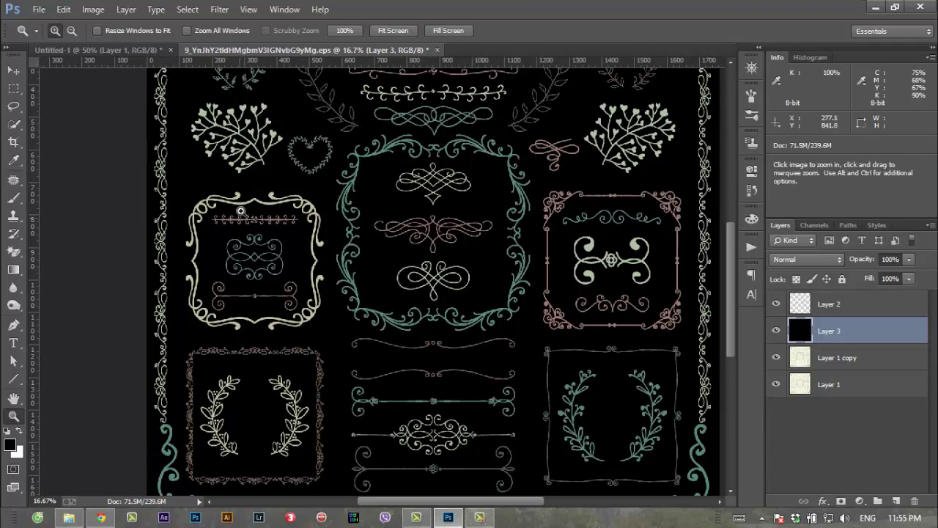
pyautogui.moveTo(367, 199); pyautogui.dragTo(311, 262)
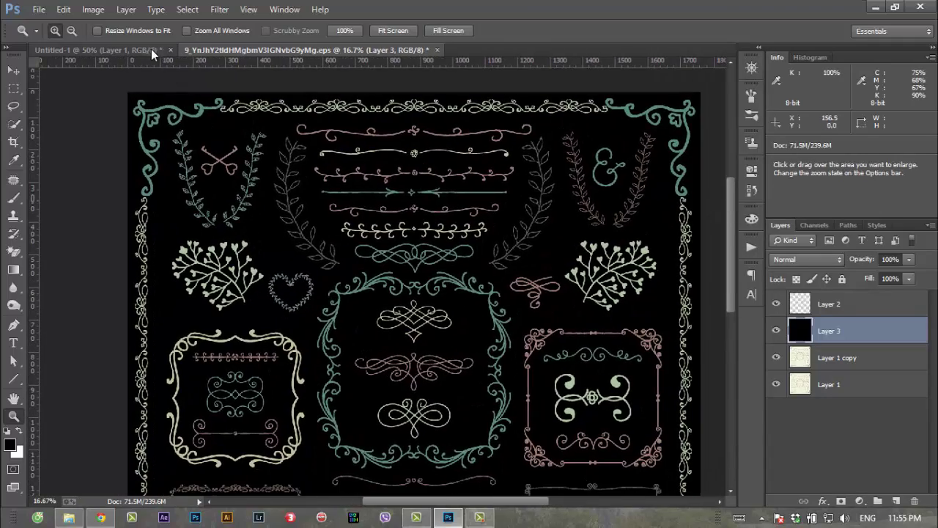
pyautogui.click(152, 50)
pyautogui.click(315, 50)
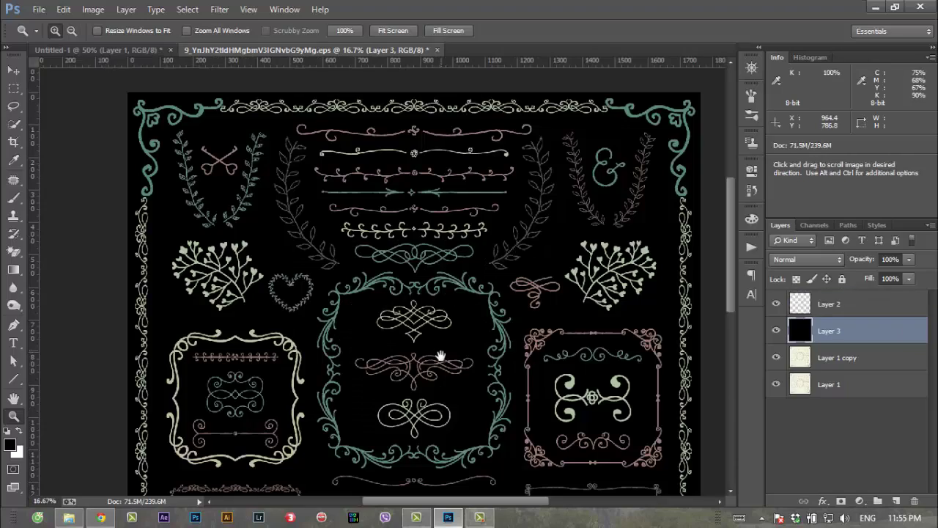
pyautogui.scroll(-5, 438, 264)
pyautogui.scroll(-2, 390, 369)
pyautogui.moveTo(409, 241); pyautogui.dragTo(395, 256)
# Marquee-select the green laurel wreath on Layer 2 and drag it into Untitled-1
pyautogui.press('m')
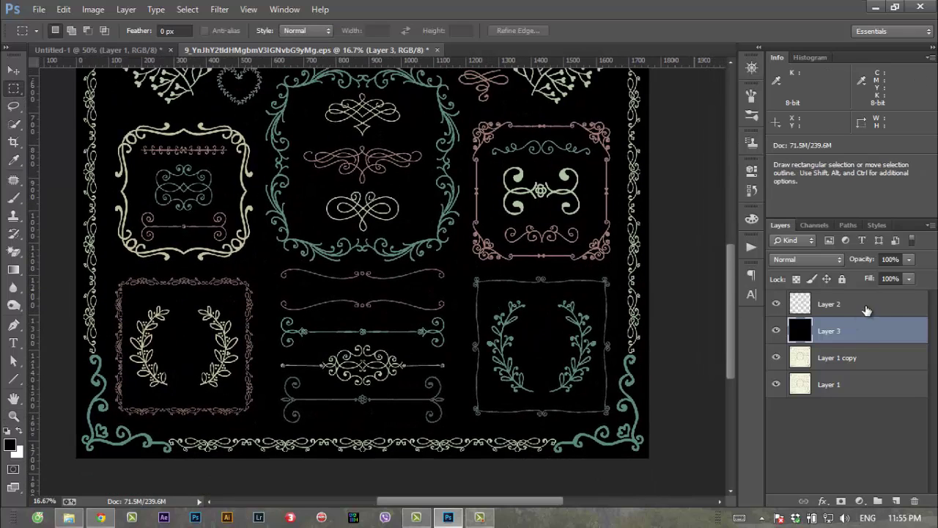
pyautogui.click(861, 312)
pyautogui.moveTo(484, 291); pyautogui.dragTo(603, 403)
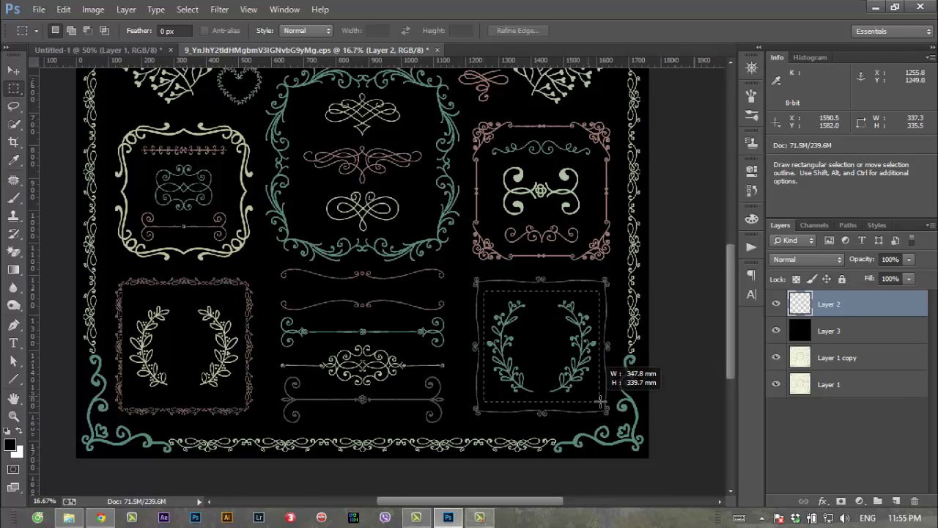
pyautogui.press('ctrl')
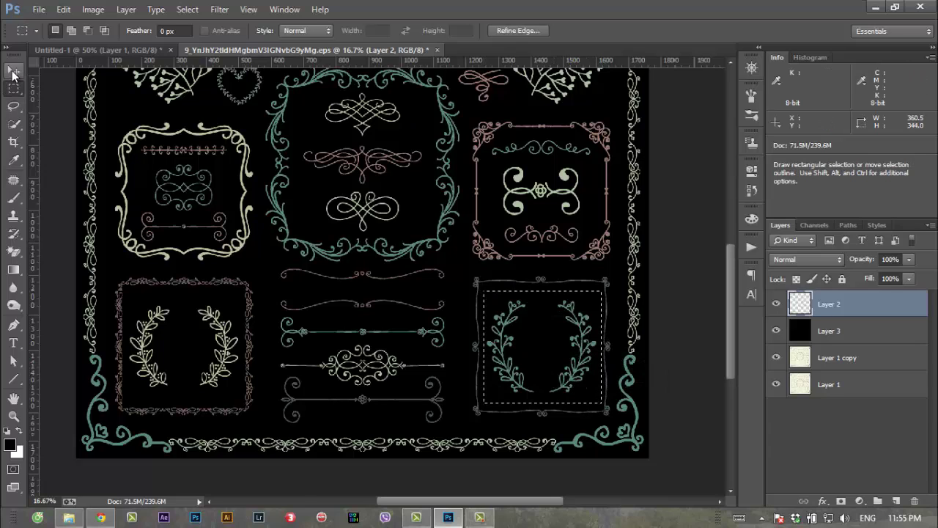
pyautogui.click(12, 72)
pyautogui.moveTo(584, 375); pyautogui.dragTo(174, 77)
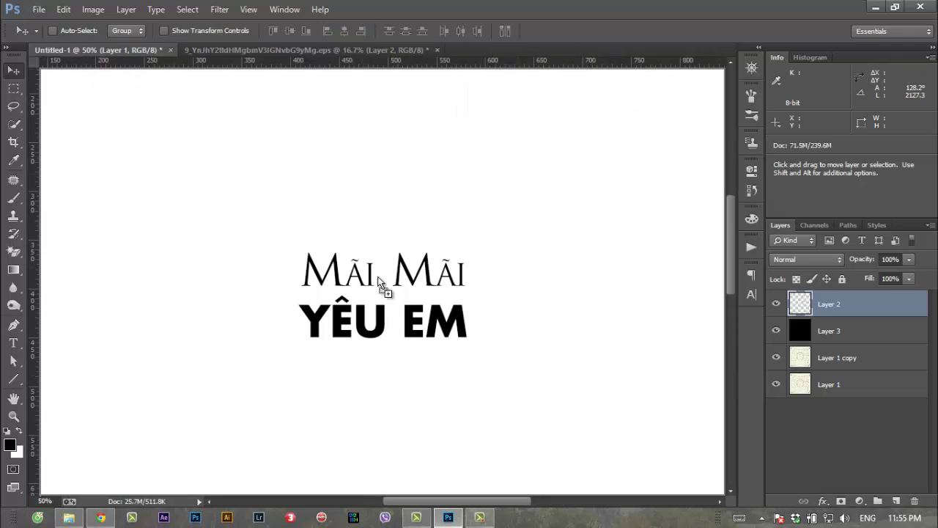
pyautogui.moveTo(175, 77)
pyautogui.mouseDown()
pyautogui.moveTo(421, 383)
pyautogui.moveTo(484, 336)
pyautogui.mouseUp()
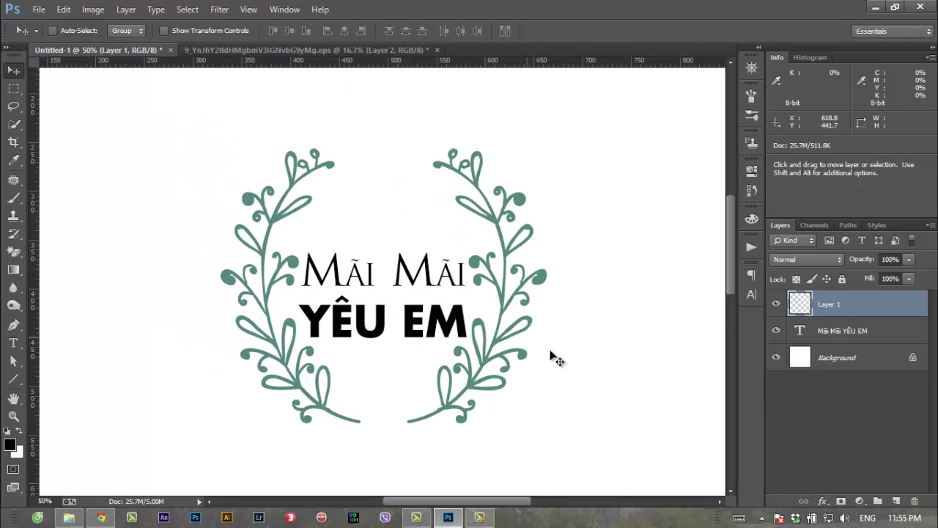
# Break EM onto its own line below YÊU in the logo text
pyautogui.hotkey('ctrl', 't')
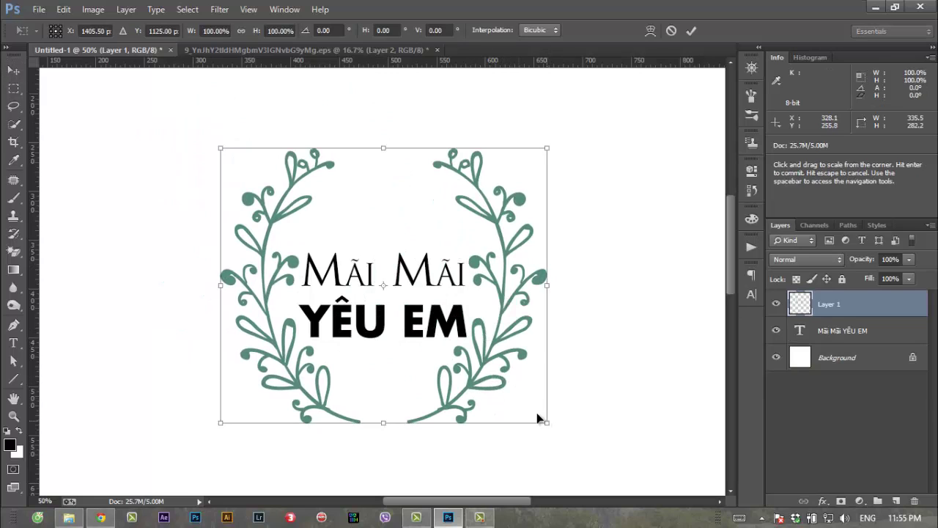
pyautogui.press('Return')
pyautogui.click(15, 327)
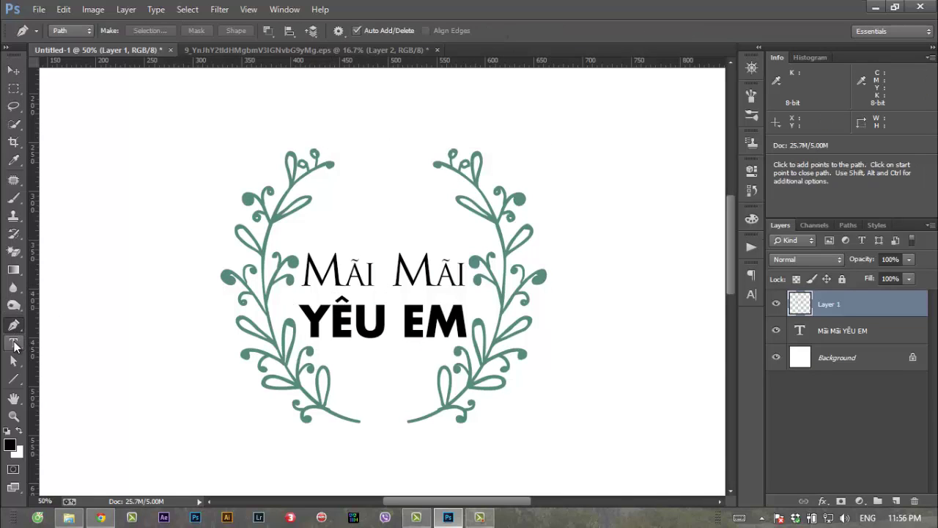
pyautogui.click(13, 342)
pyautogui.click(433, 320)
pyautogui.press('Return')
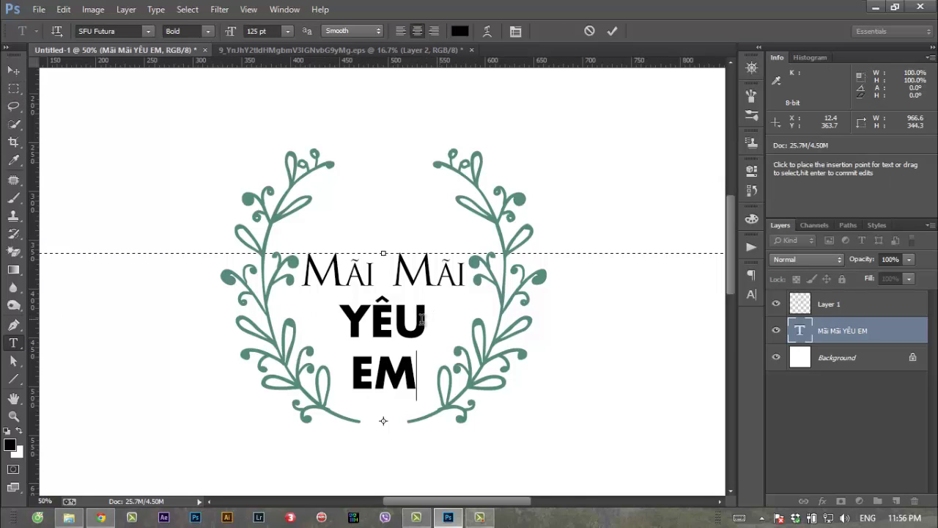
# Try several fonts on YÊU, settle on the UTM A&S Heartbeat script, and retype it as 'Yêu'
pyautogui.moveTo(433, 317); pyautogui.dragTo(282, 307)
pyautogui.click(149, 32)
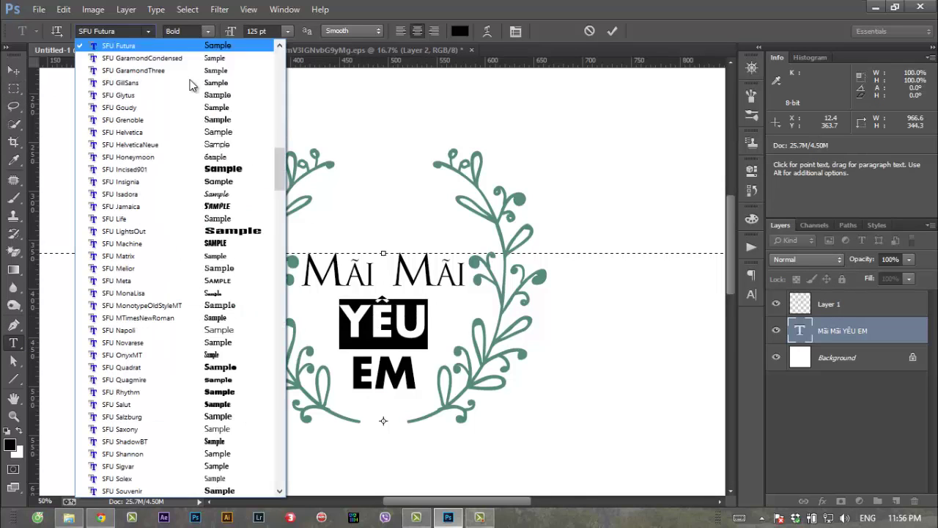
pyautogui.click(257, 144)
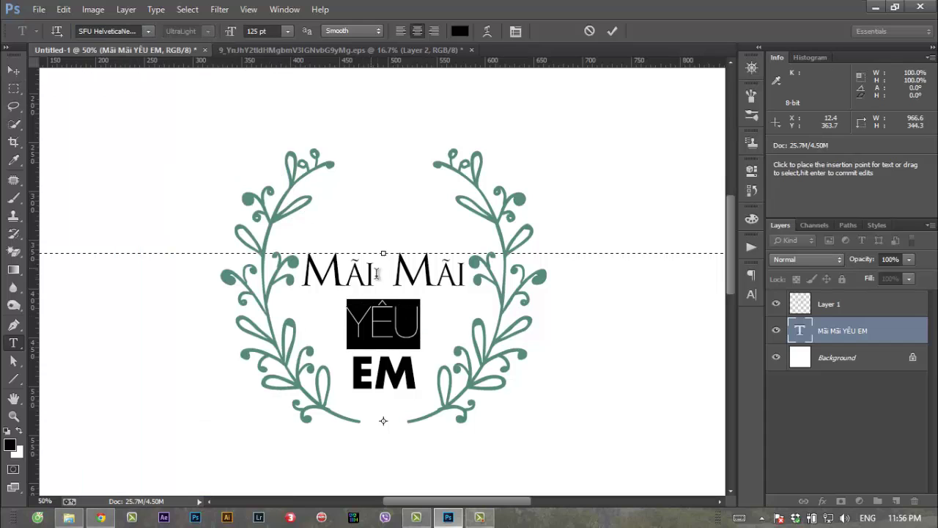
pyautogui.moveTo(432, 322); pyautogui.dragTo(347, 322)
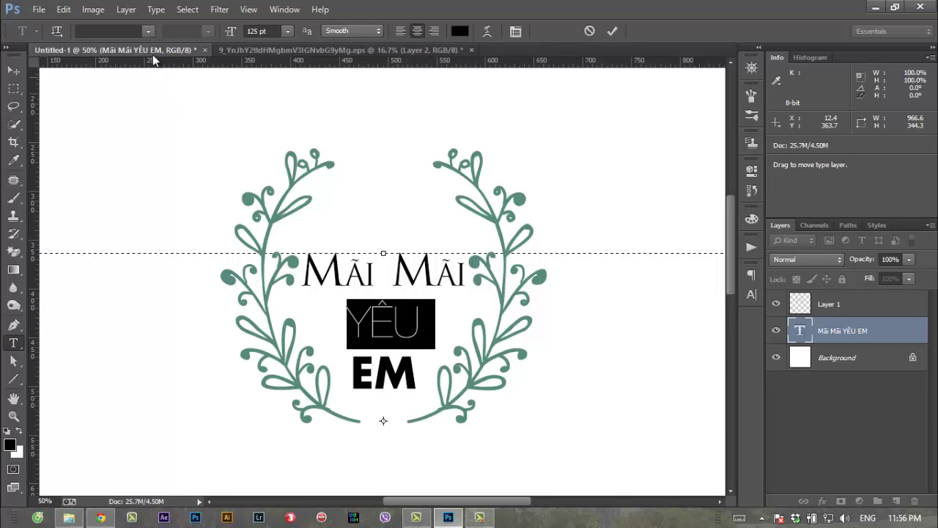
pyautogui.click(148, 30)
pyautogui.moveTo(278, 174); pyautogui.dragTo(279, 206)
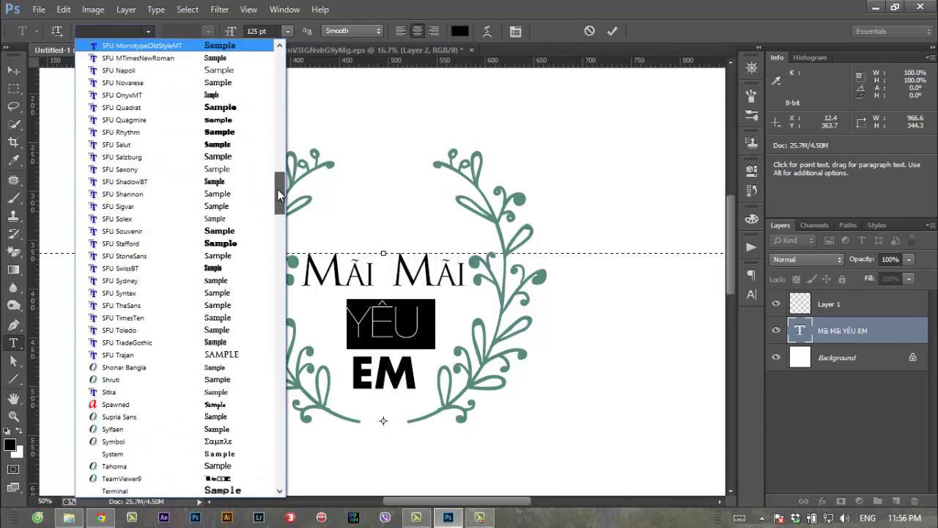
pyautogui.click(258, 157)
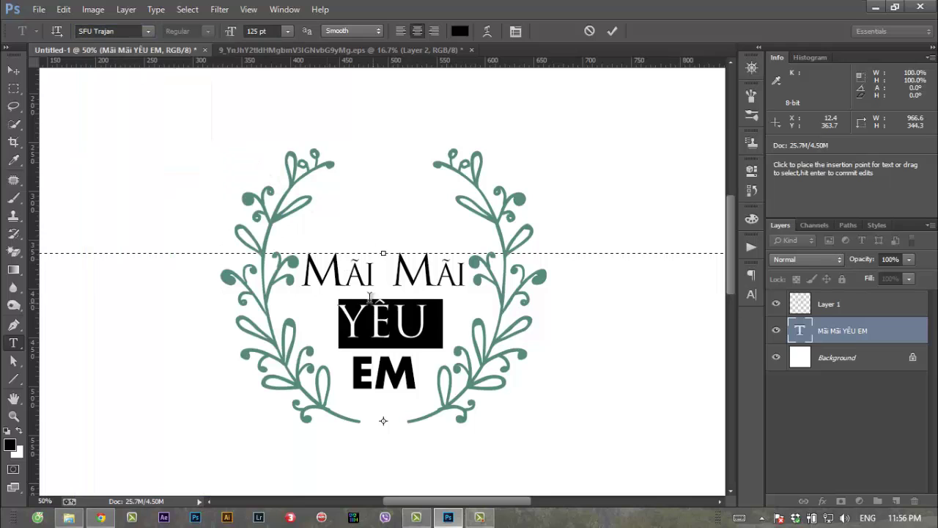
pyautogui.click(149, 32)
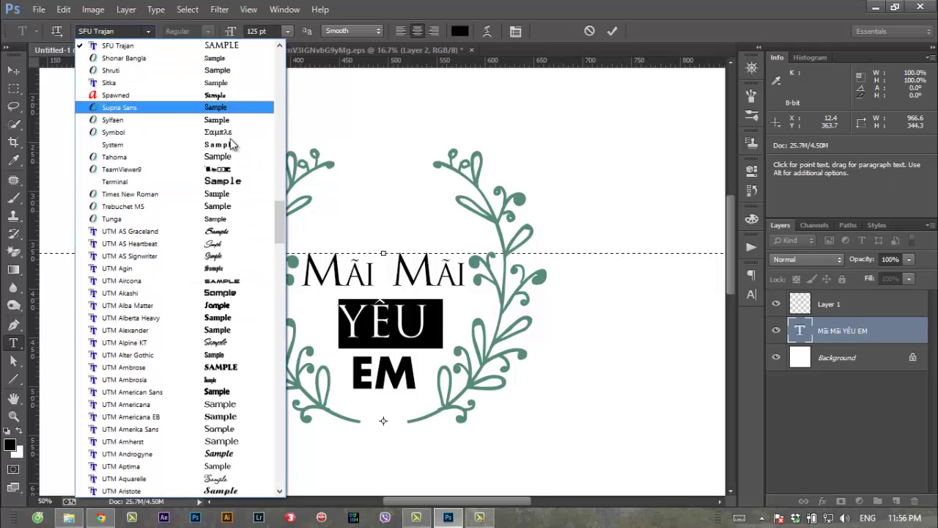
pyautogui.click(242, 243)
pyautogui.moveTo(439, 337); pyautogui.dragTo(287, 328)
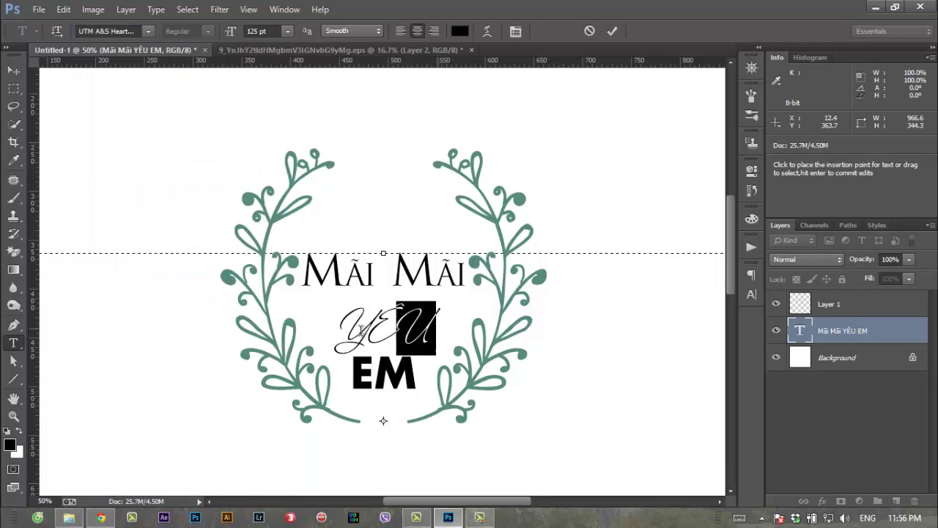
pyautogui.write('Yêu')
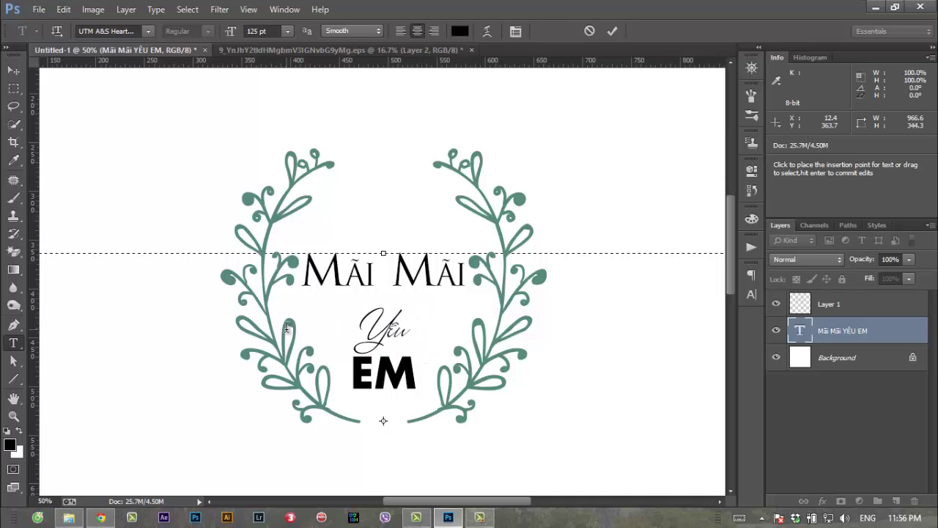
# Enlarge Yêu and EM to about 227 pt and tighten the leading to about 152 pt
pyautogui.doubleClick(412, 334)
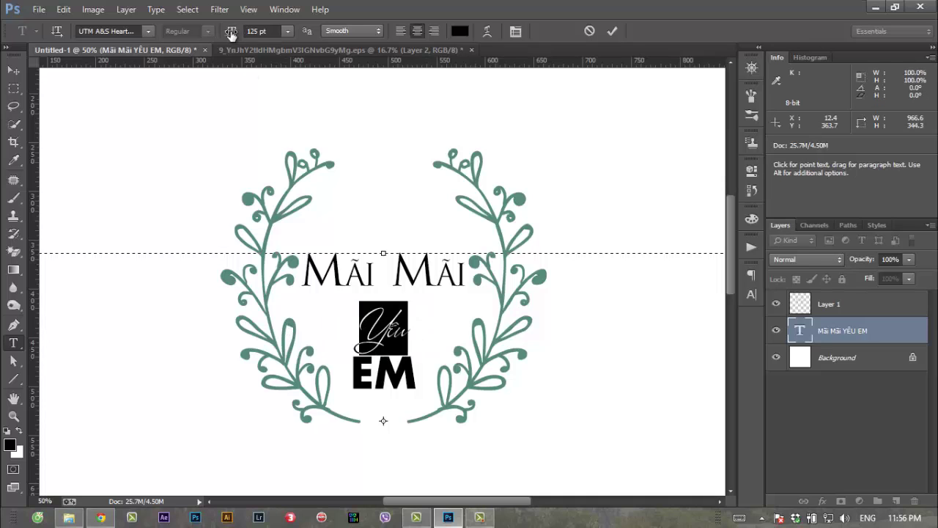
pyautogui.hotkey('shift', 'Down')
pyautogui.click(258, 31)
pyautogui.press('Return')
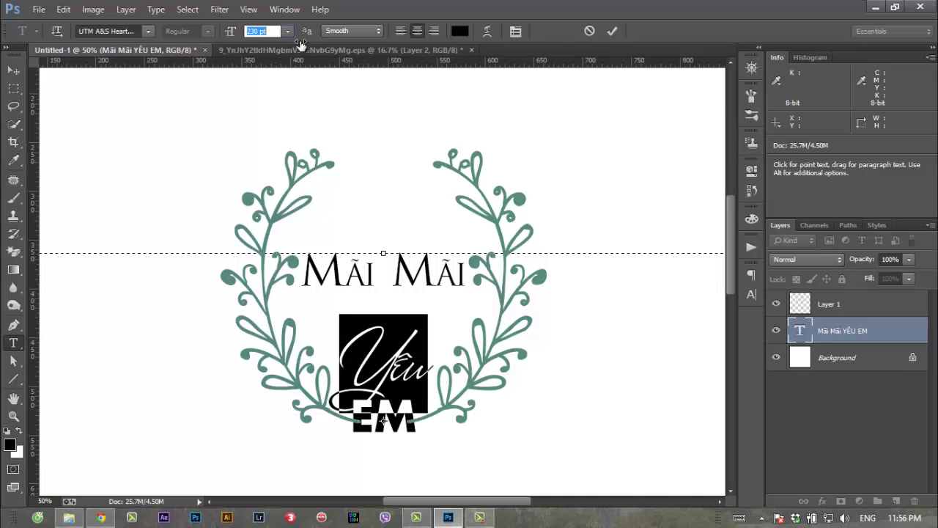
pyautogui.moveTo(416, 409)
pyautogui.mouseDown()
pyautogui.moveTo(375, 357)
pyautogui.moveTo(340, 357)
pyautogui.mouseUp()
pyautogui.write('227')
pyautogui.click(749, 298)
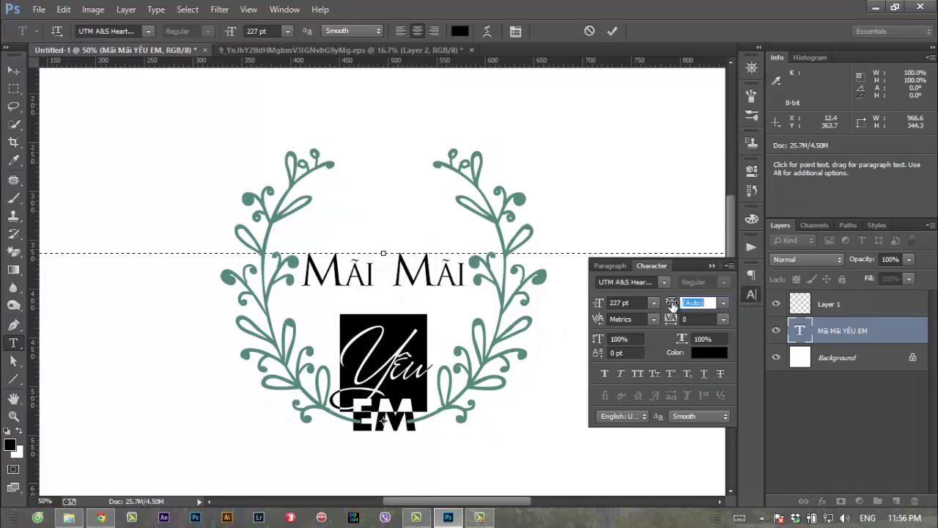
pyautogui.moveTo(673, 303); pyautogui.dragTo(777, 297)
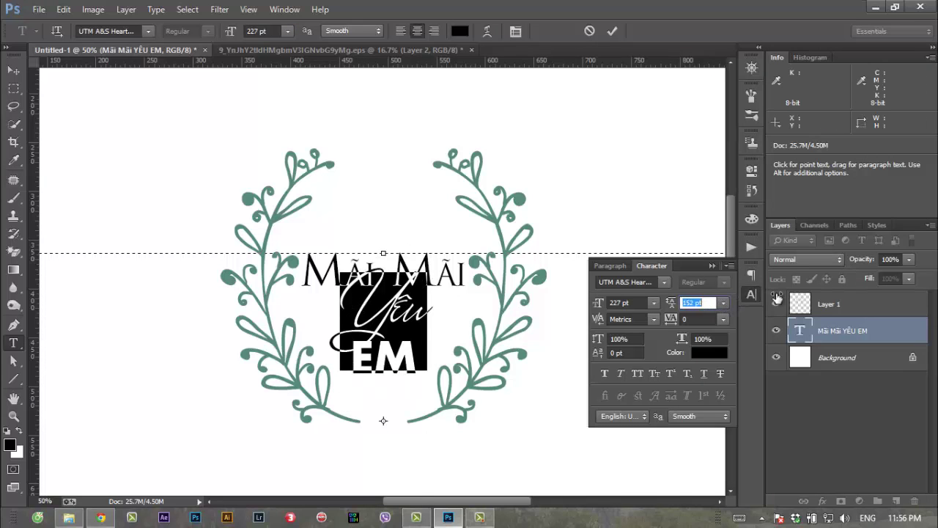
pyautogui.moveTo(778, 297); pyautogui.dragTo(788, 301)
# Tidy the line breaks so Yêu and EM sit on separate lines, then commit the text
pyautogui.click(385, 371)
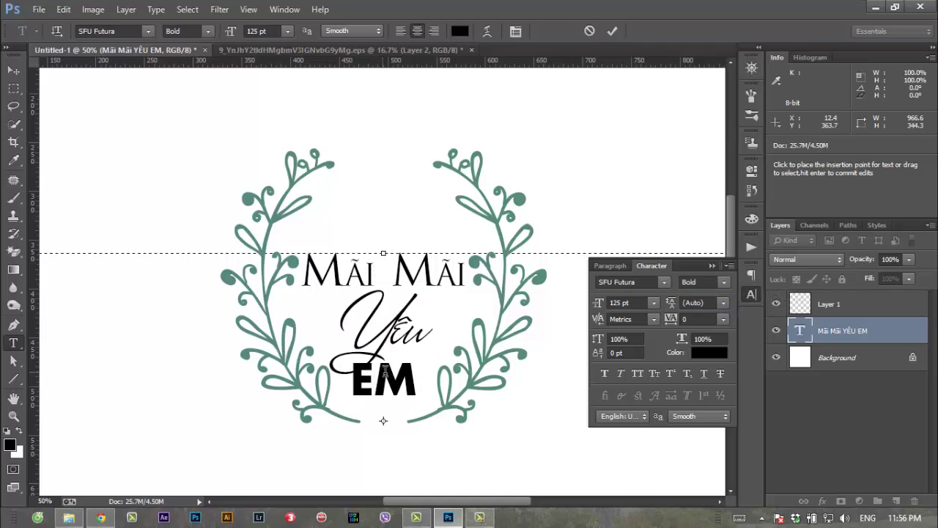
pyautogui.click(357, 341)
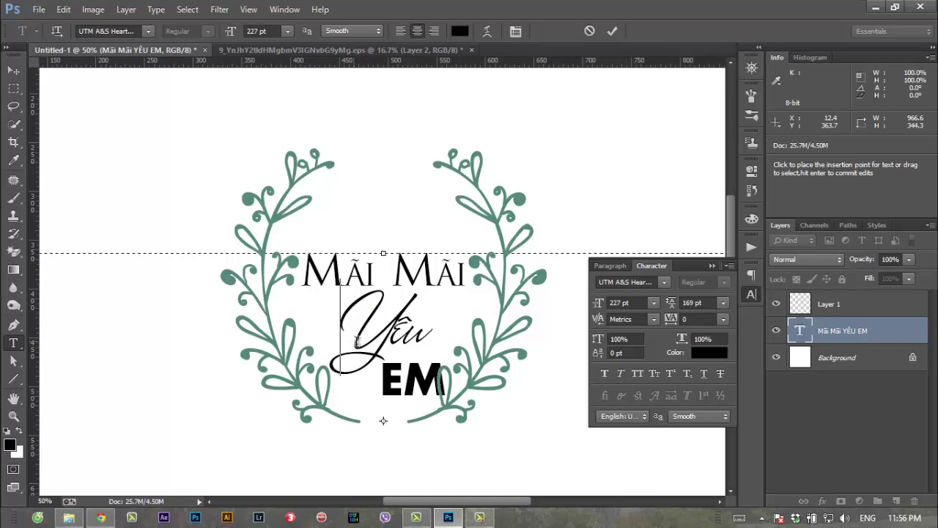
pyautogui.press('BackSpace')
pyautogui.press('Return')
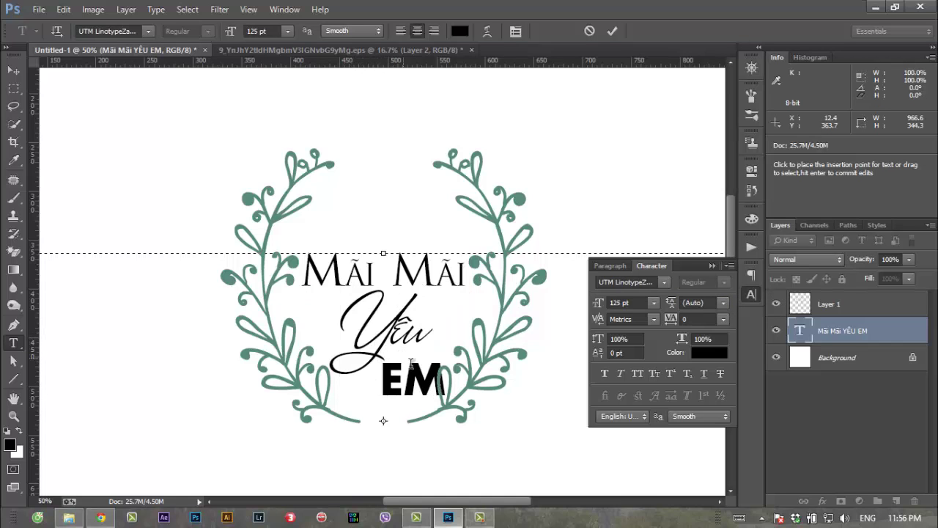
pyautogui.press('BackSpace')
pyautogui.press('BackSpace')
pyautogui.press('BackSpace')
pyautogui.press('BackSpace')
pyautogui.press('BackSpace')
pyautogui.press('BackSpace')
pyautogui.press('Return')
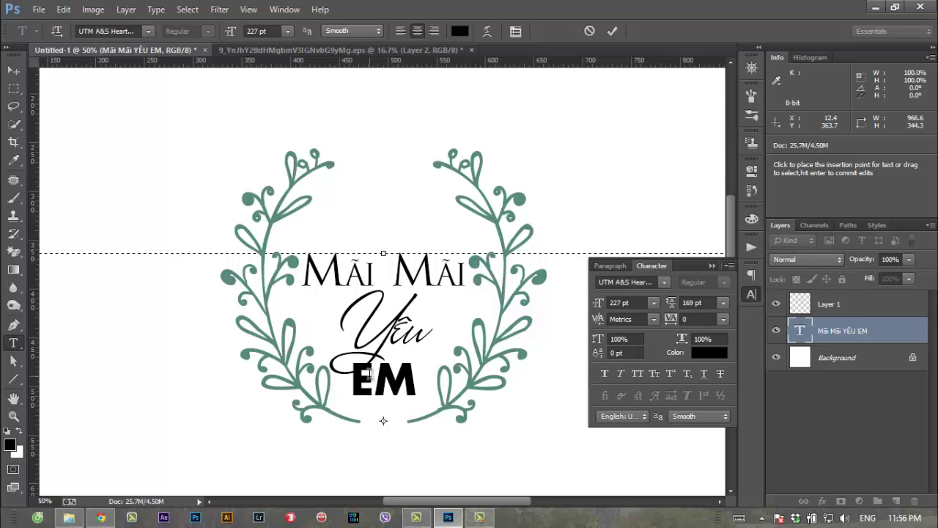
pyautogui.doubleClick(428, 334)
pyautogui.click(390, 362)
pyautogui.click(13, 415)
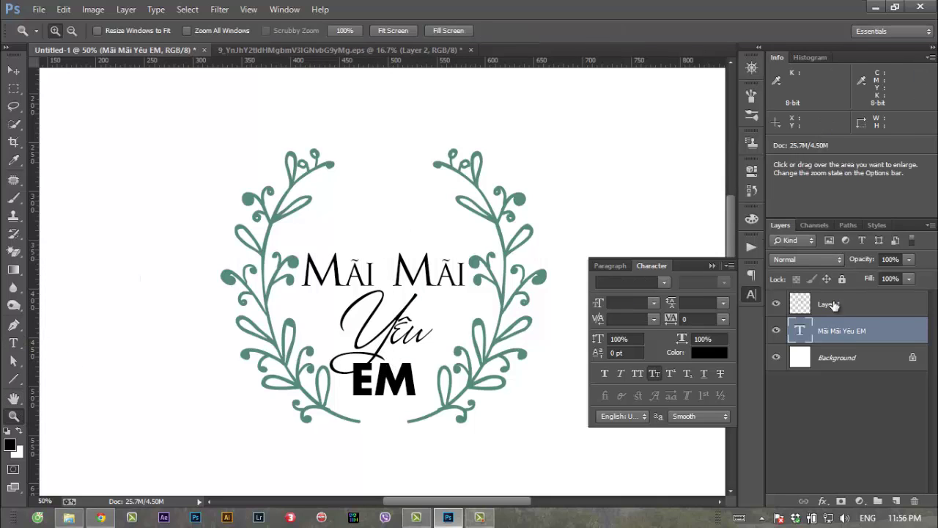
# Move the wreath layer down about 24 px and scale it to about 86.6% around the text
pyautogui.click(802, 310)
pyautogui.click(13, 70)
pyautogui.moveTo(485, 306); pyautogui.dragTo(473, 324)
pyautogui.hotkey('ctrl', 't')
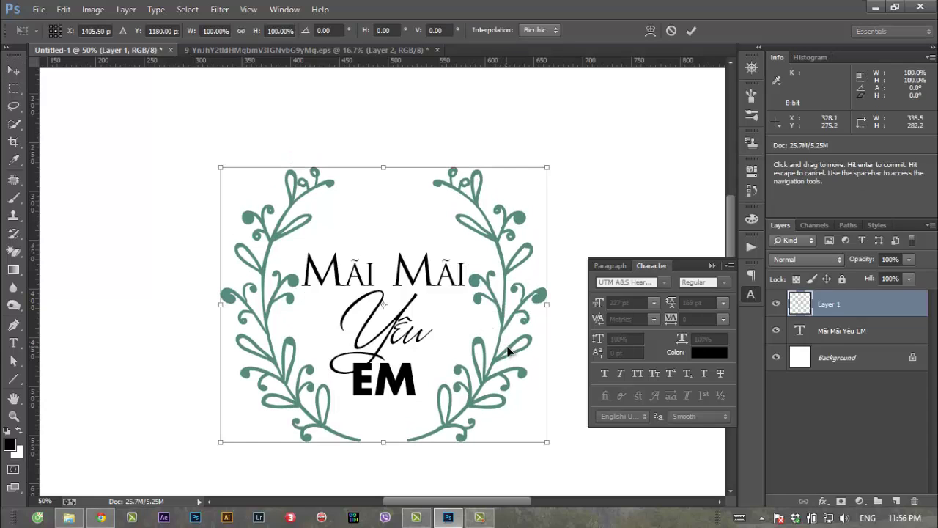
pyautogui.moveTo(549, 441)
pyautogui.mouseDown()
pyautogui.moveTo(508, 415)
pyautogui.moveTo(526, 423)
pyautogui.mouseUp()
pyautogui.moveTo(462, 369); pyautogui.dragTo(462, 372)
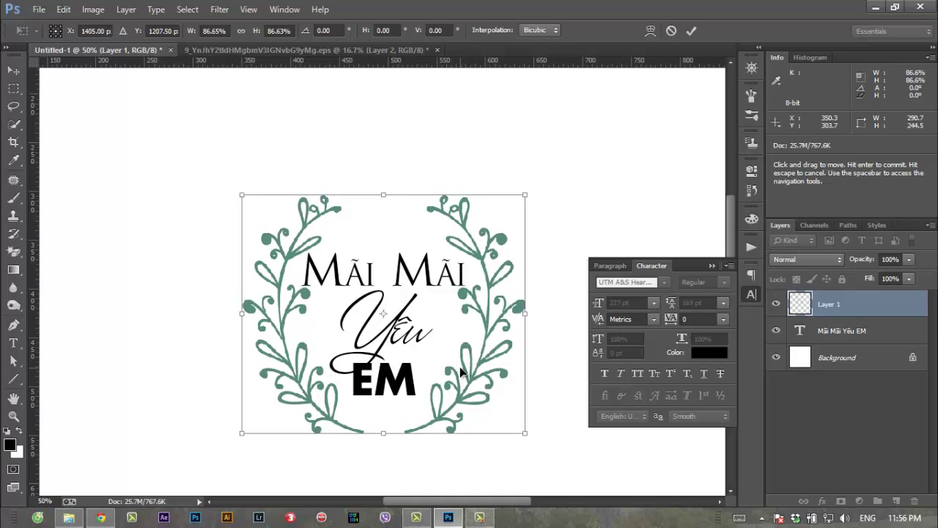
pyautogui.press('Return')
# Browse the ornament sheet and switch to the Rectangular Marquee tool
pyautogui.click(293, 50)
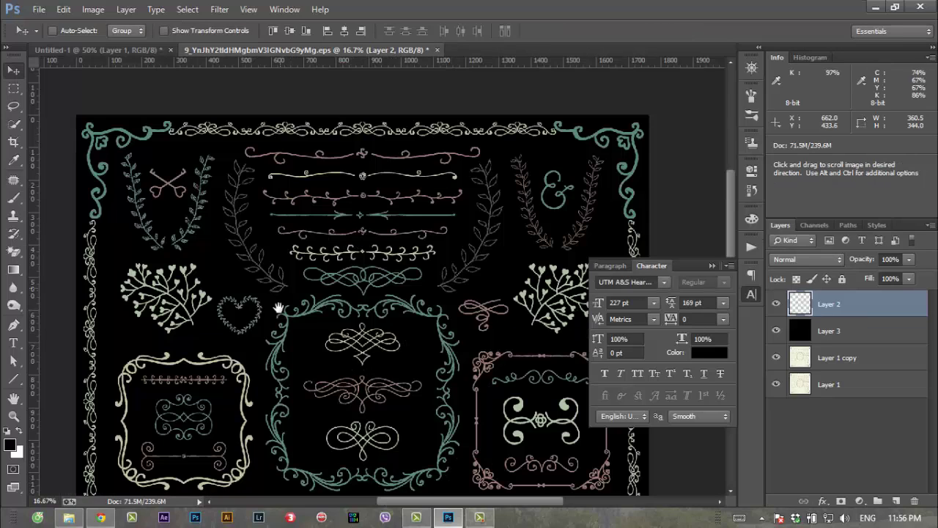
pyautogui.moveTo(281, 303); pyautogui.dragTo(303, 169)
pyautogui.scroll(-4, 278, 195)
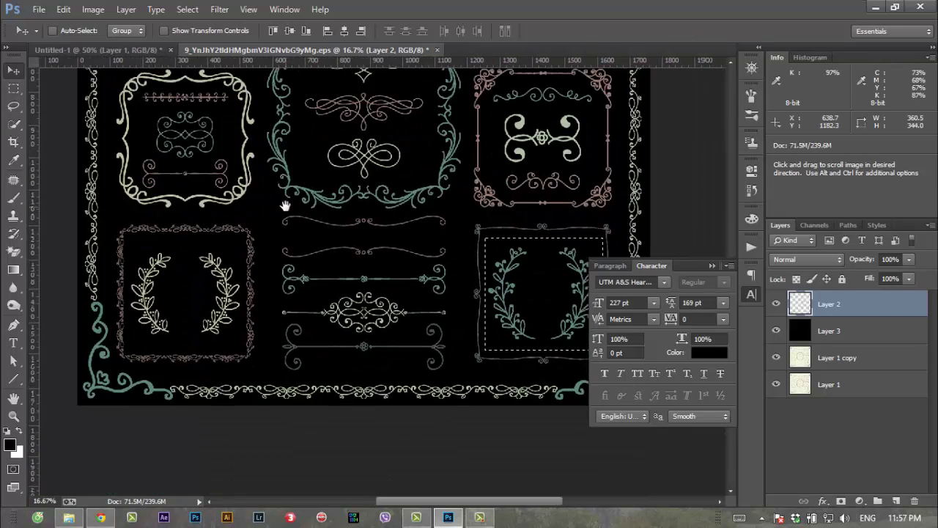
pyautogui.scroll(8, 286, 205)
pyautogui.moveTo(290, 332); pyautogui.dragTo(280, 290)
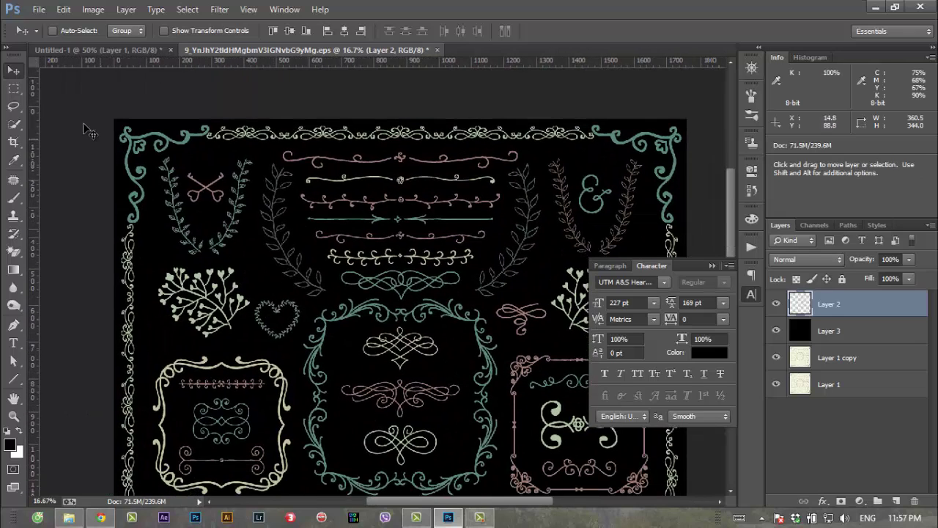
pyautogui.click(15, 88)
pyautogui.click(120, 50)
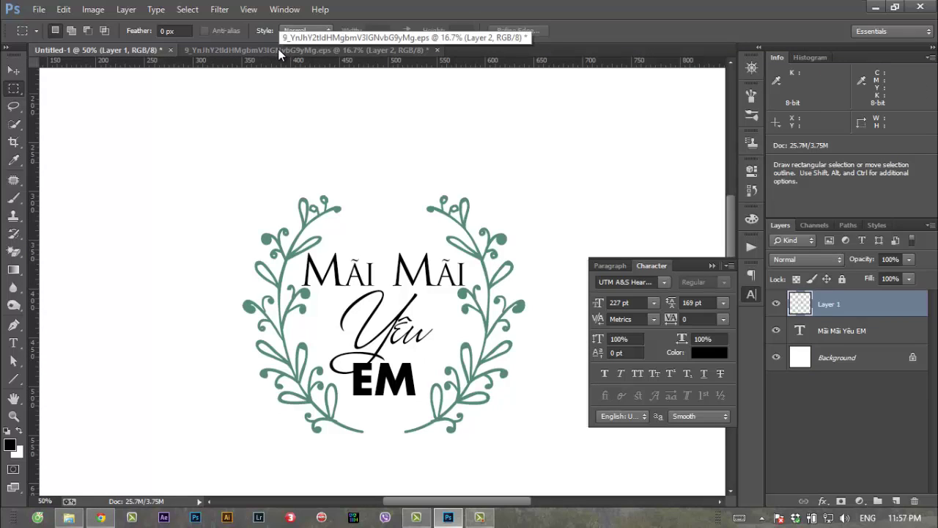
# Compare the logo with the ornament sheet and bring the crossed-arrows ornament into view
pyautogui.click(278, 48)
pyautogui.moveTo(291, 354)
pyautogui.mouseDown()
pyautogui.moveTo(275, 328)
pyautogui.moveTo(283, 339)
pyautogui.mouseUp()
pyautogui.click(139, 45)
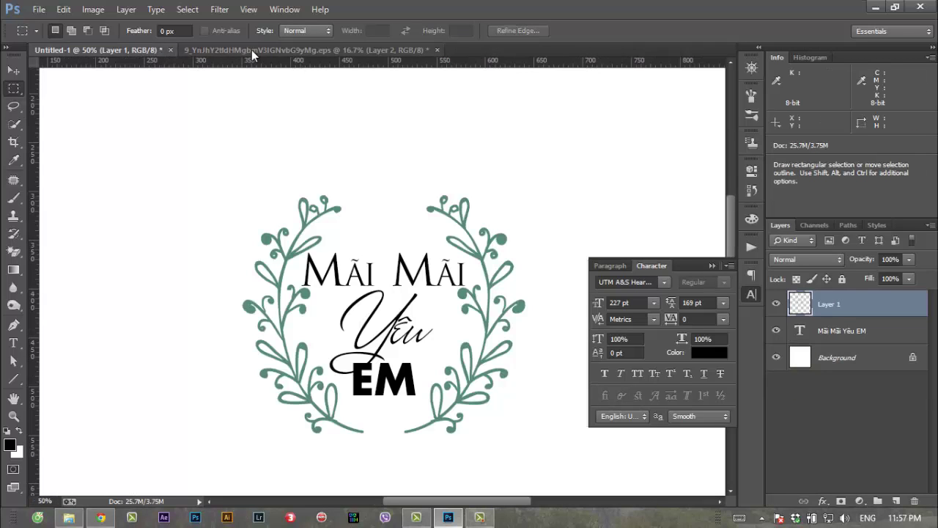
pyautogui.click(258, 49)
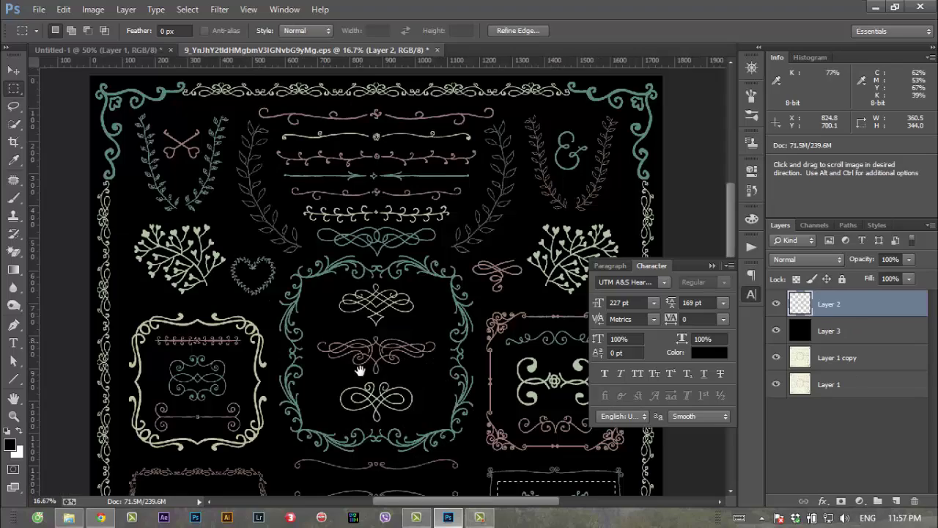
pyautogui.moveTo(293, 352); pyautogui.dragTo(305, 229)
pyautogui.click(98, 49)
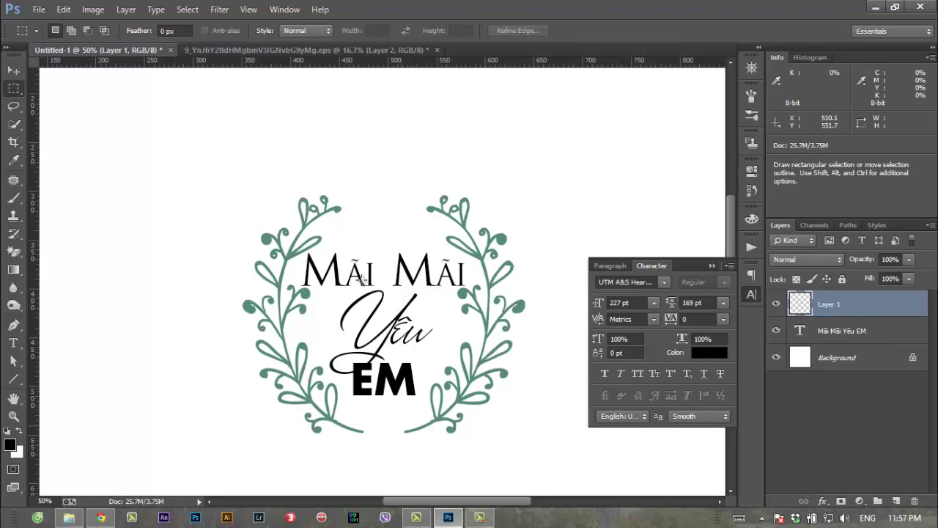
pyautogui.click(272, 49)
pyautogui.moveTo(359, 435); pyautogui.dragTo(329, 334)
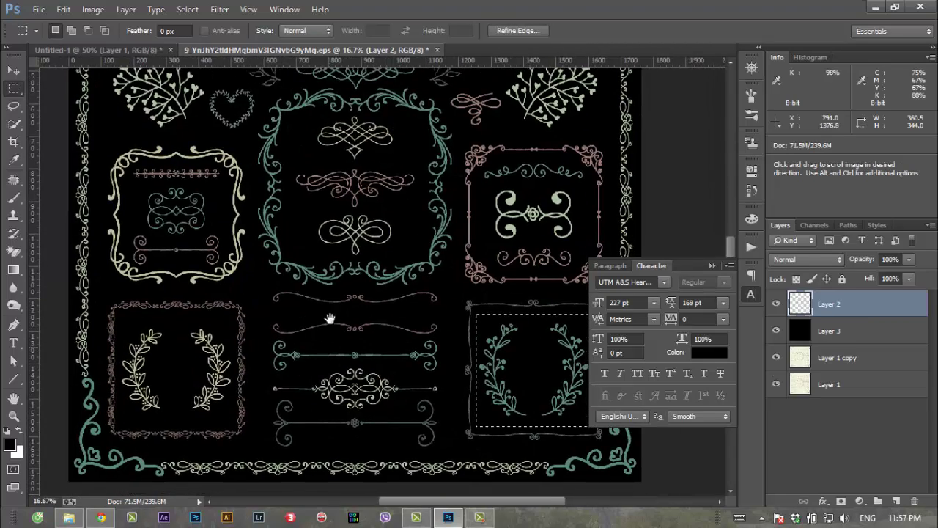
pyautogui.moveTo(290, 231)
pyautogui.mouseDown()
pyautogui.moveTo(279, 287)
pyautogui.moveTo(308, 316)
pyautogui.mouseUp()
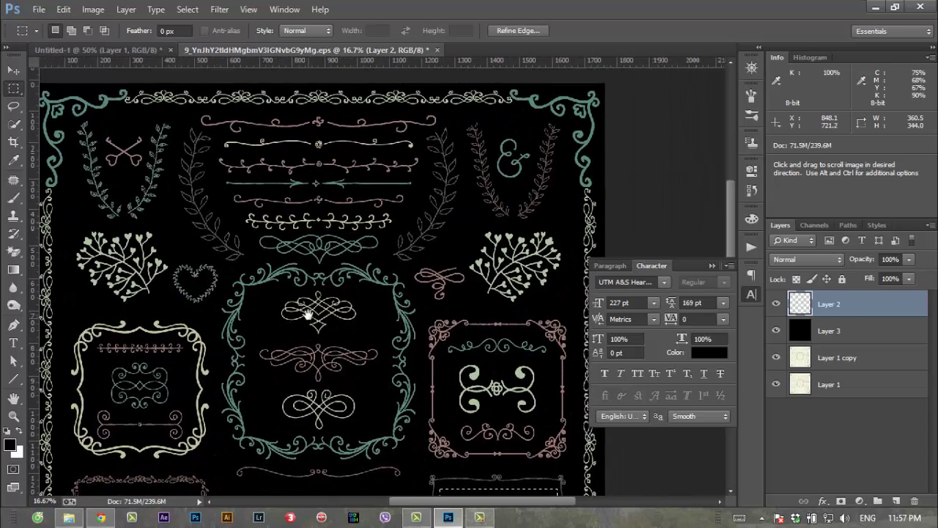
pyautogui.moveTo(293, 353); pyautogui.dragTo(396, 452)
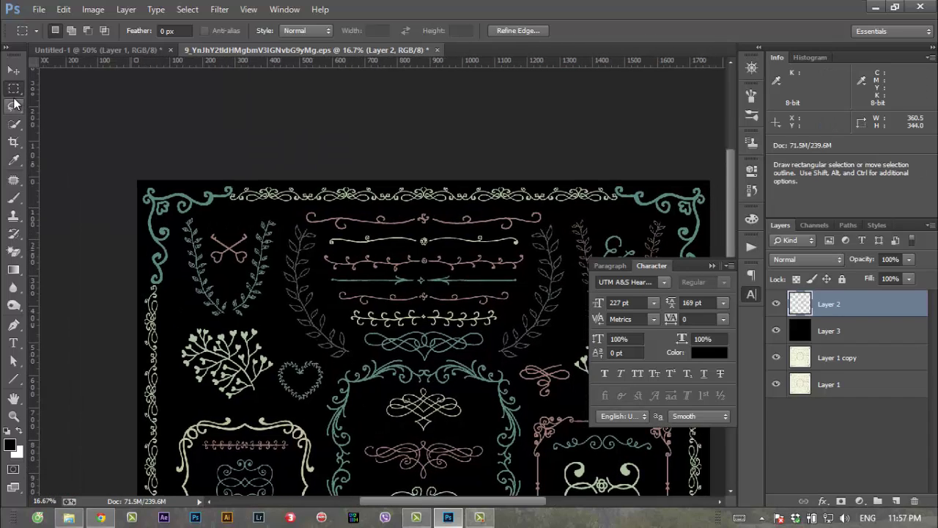
# Marquee-select the crossed-arrows ornament and drag it into the Untitled-1 logo document
pyautogui.moveTo(210, 225); pyautogui.dragTo(250, 267)
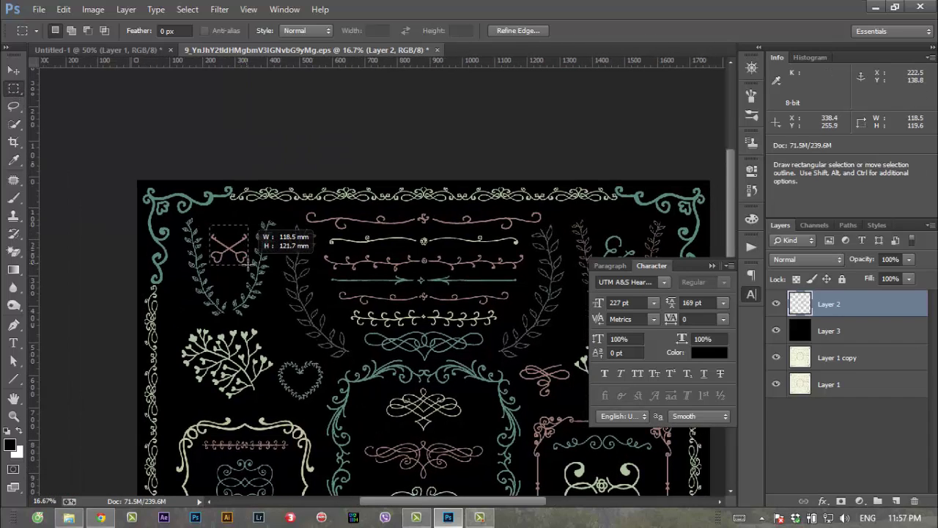
pyautogui.moveTo(239, 251); pyautogui.dragTo(216, 198)
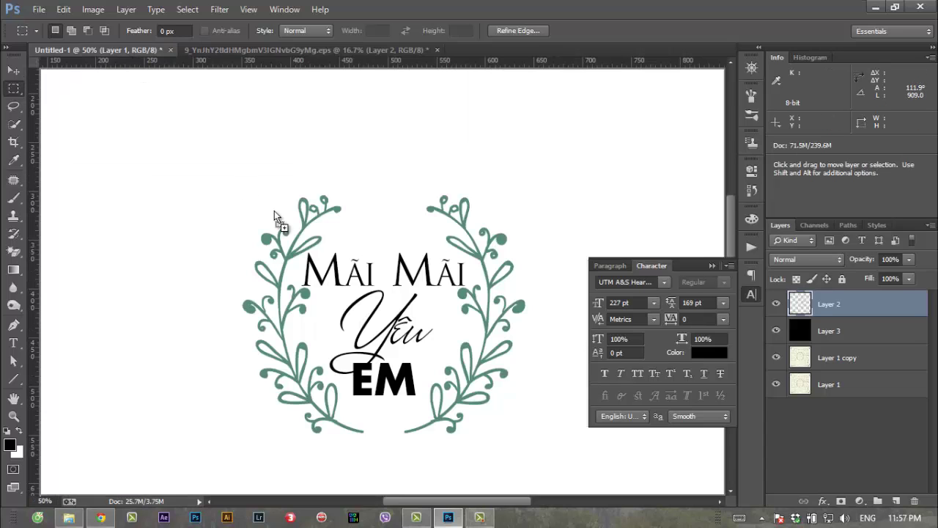
pyautogui.moveTo(213, 195); pyautogui.dragTo(422, 399)
# Scale the crossed-arrows ornament to about 53% and commit it beneath EM, then return to 50% view
pyautogui.hotkey('ctrl', 't')
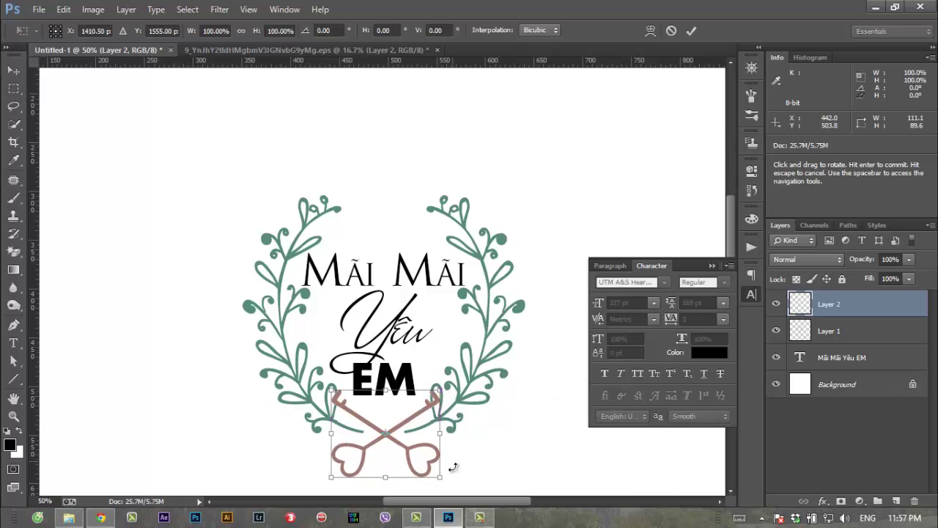
pyautogui.moveTo(443, 479); pyautogui.dragTo(440, 446)
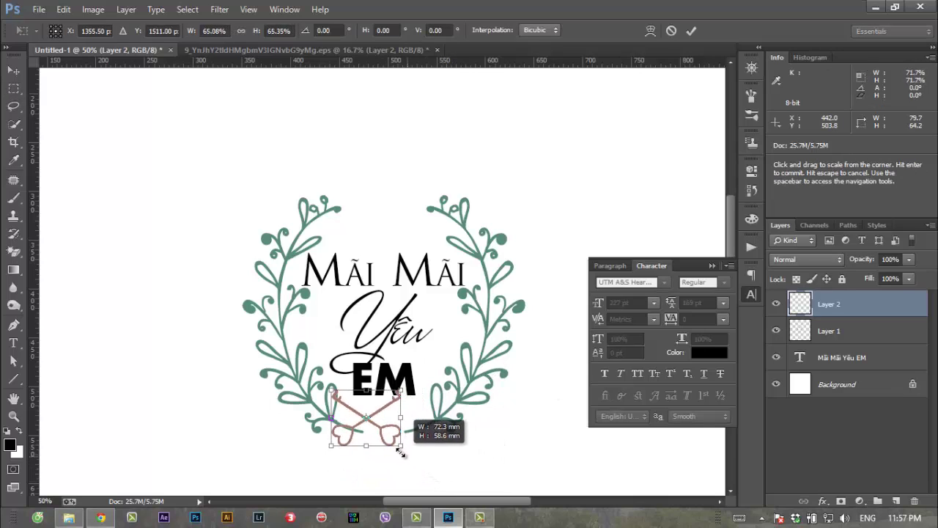
pyautogui.hotkey('ctrl', 'z')
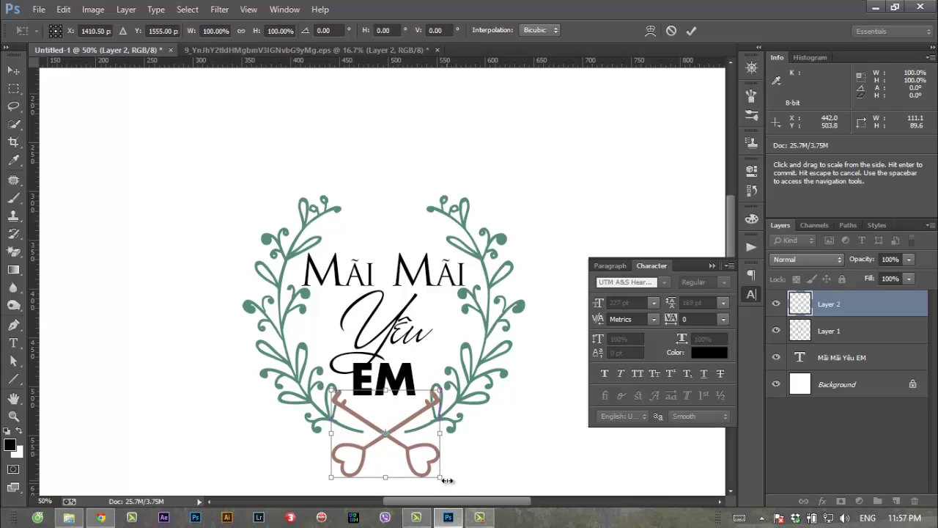
pyautogui.moveTo(420, 464)
pyautogui.mouseDown()
pyautogui.moveTo(411, 469)
pyautogui.moveTo(408, 457)
pyautogui.mouseUp()
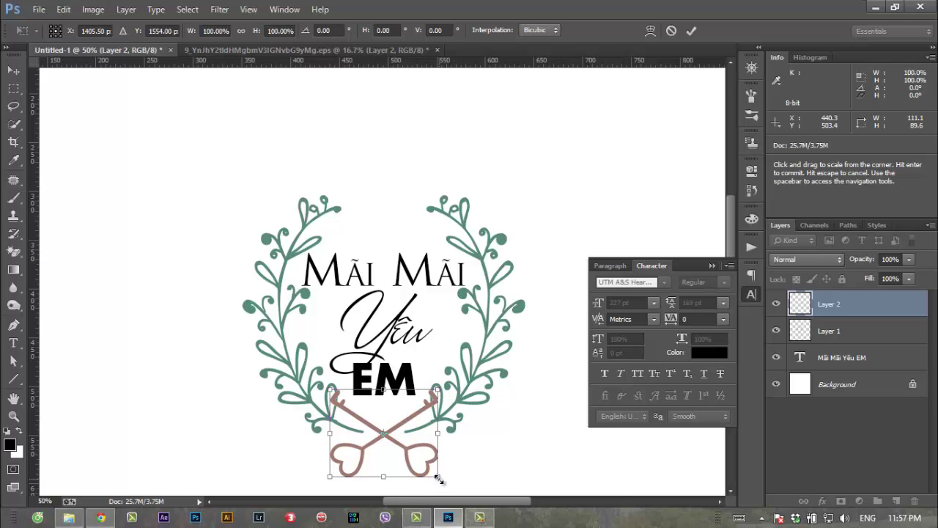
pyautogui.moveTo(438, 477); pyautogui.dragTo(411, 459)
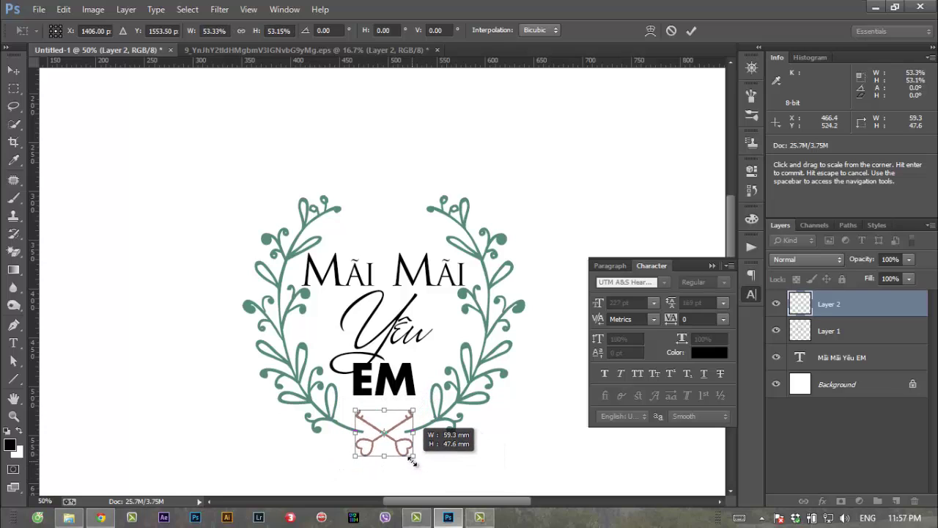
pyautogui.moveTo(410, 459); pyautogui.dragTo(412, 460)
pyautogui.press('Return')
pyautogui.press('z')
pyautogui.keyDown('alt'); pyautogui.click(411, 366); pyautogui.keyUp('alt')
pyautogui.keyDown('alt'); pyautogui.click(389, 394); pyautogui.keyUp('alt')
pyautogui.click(389, 394)
pyautogui.click(394, 347)
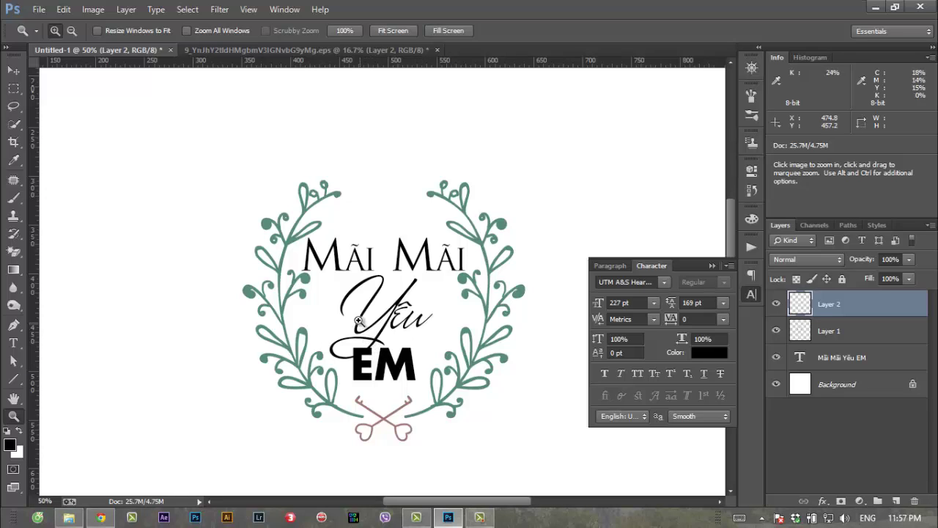
# Recolour the word EM a deep pink
pyautogui.click(844, 388)
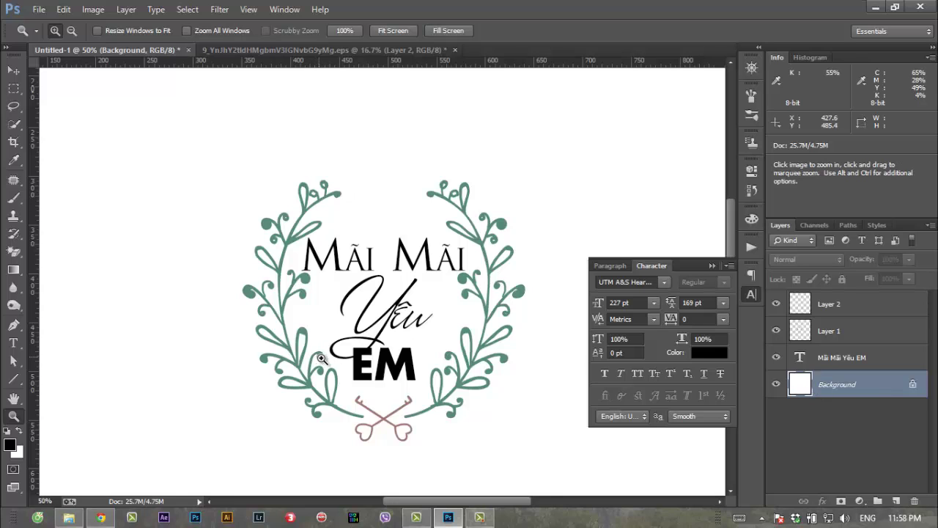
pyautogui.click(13, 343)
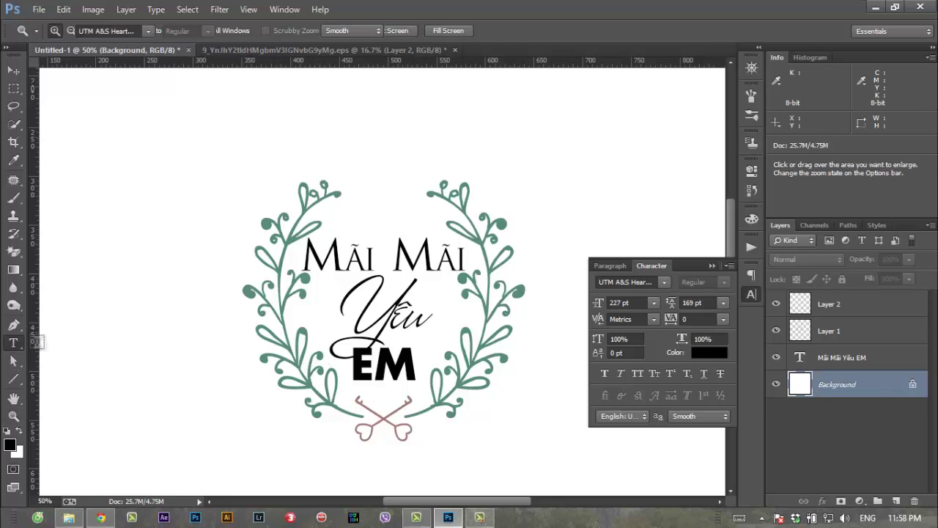
pyautogui.doubleClick(403, 363)
pyautogui.click(10, 444)
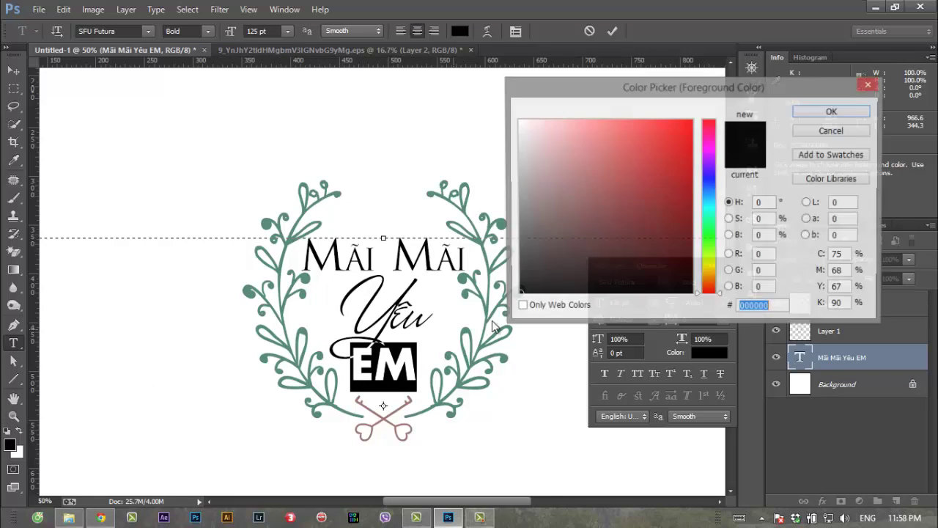
pyautogui.moveTo(712, 265); pyautogui.dragTo(717, 154)
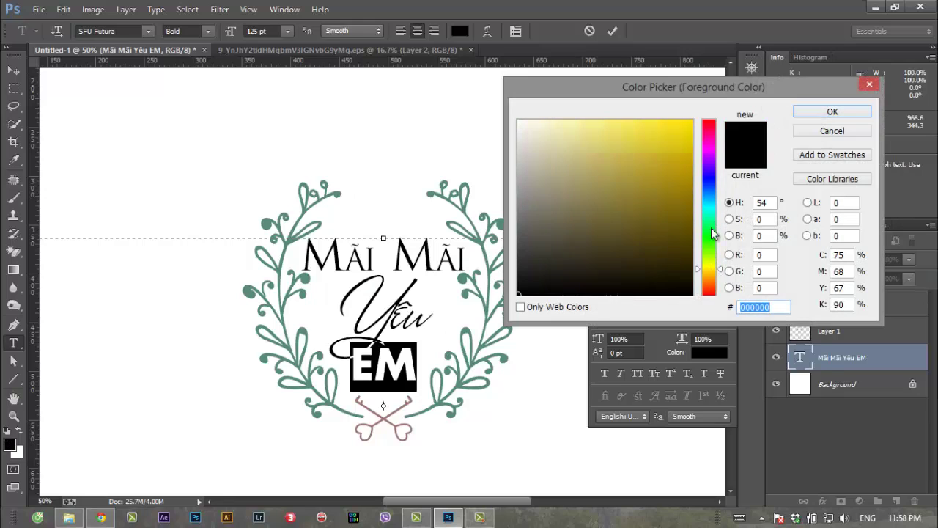
pyautogui.click(603, 161)
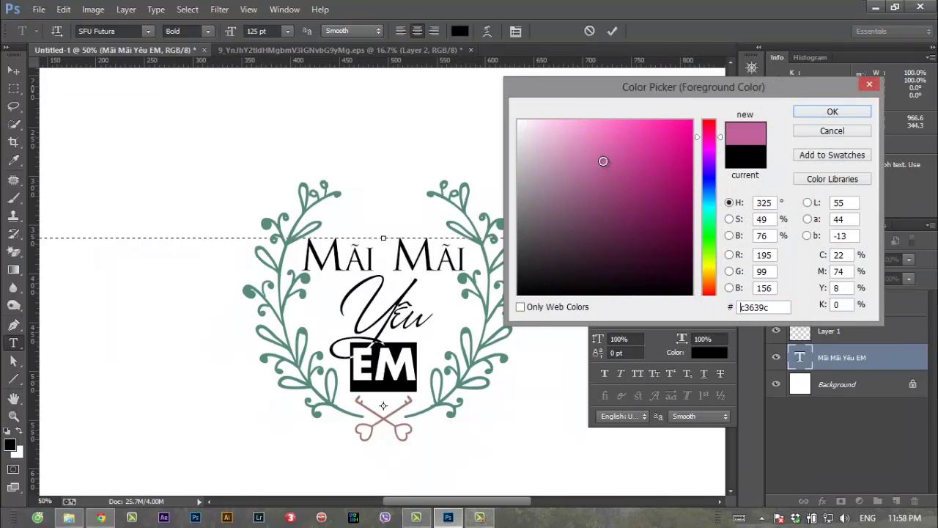
pyautogui.moveTo(619, 167); pyautogui.dragTo(620, 156)
pyautogui.click(843, 112)
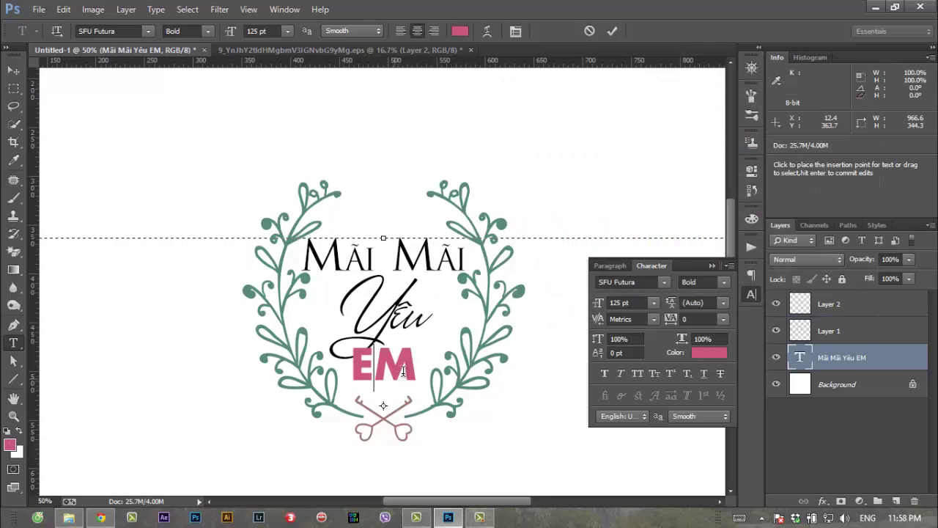
# Try a blue colour on the Mãi Mãi and Yêu lines
pyautogui.moveTo(432, 313); pyautogui.dragTo(301, 249)
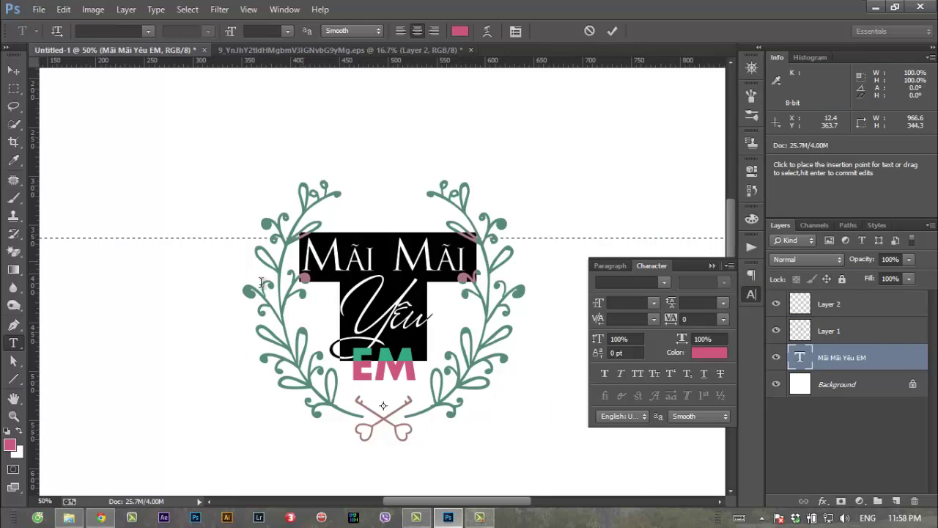
pyautogui.click(10, 444)
pyautogui.moveTo(711, 207); pyautogui.dragTo(711, 192)
pyautogui.moveTo(613, 169); pyautogui.dragTo(623, 164)
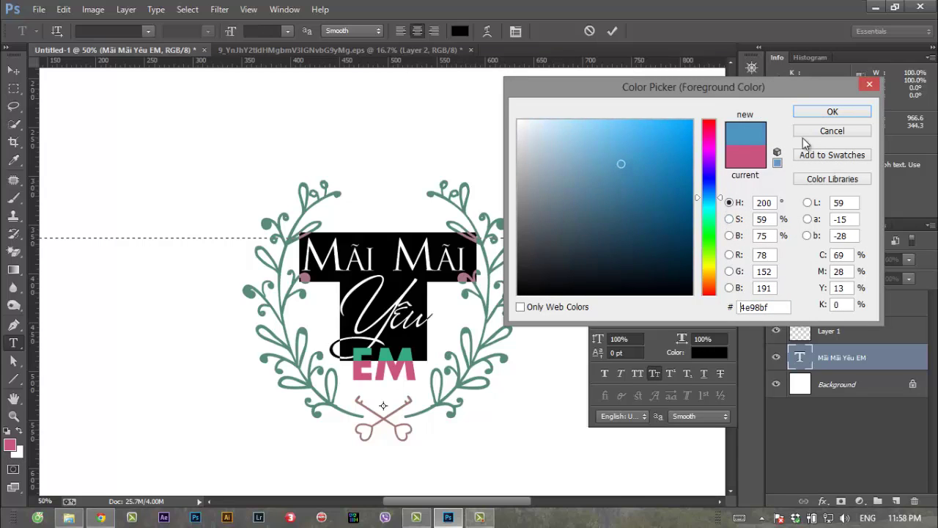
pyautogui.click(836, 115)
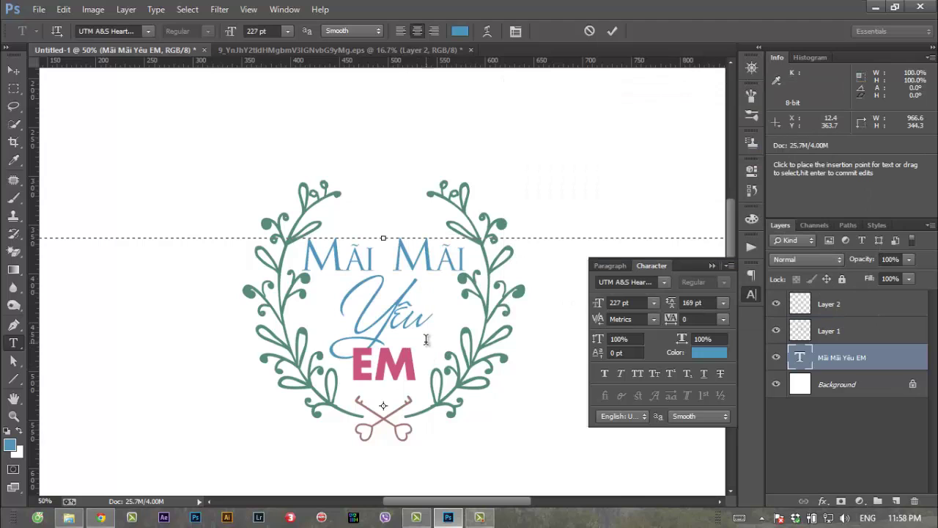
# Change the Mãi Mãi Yêu lines to a darker teal
pyautogui.moveTo(423, 330); pyautogui.dragTo(302, 246)
pyautogui.click(435, 341)
pyautogui.moveTo(420, 308); pyautogui.dragTo(304, 253)
pyautogui.click(9, 444)
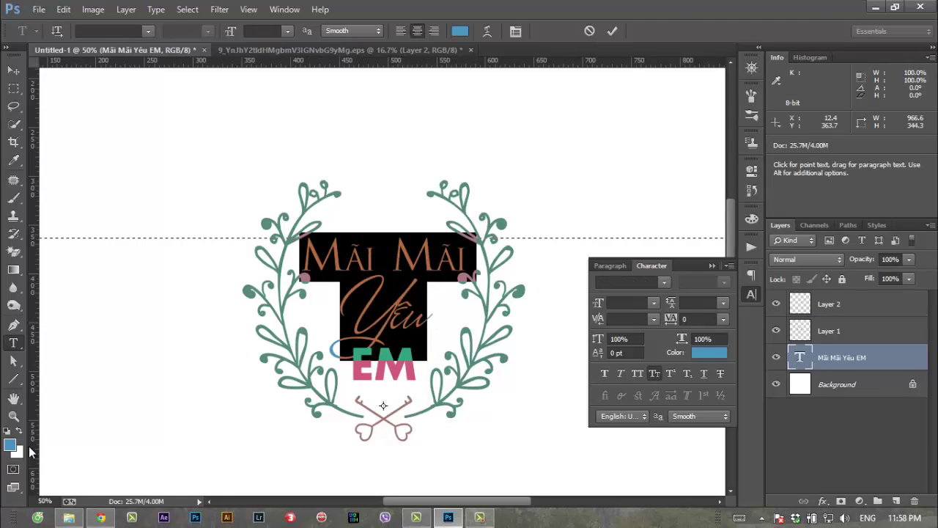
pyautogui.moveTo(725, 205); pyautogui.dragTo(722, 212)
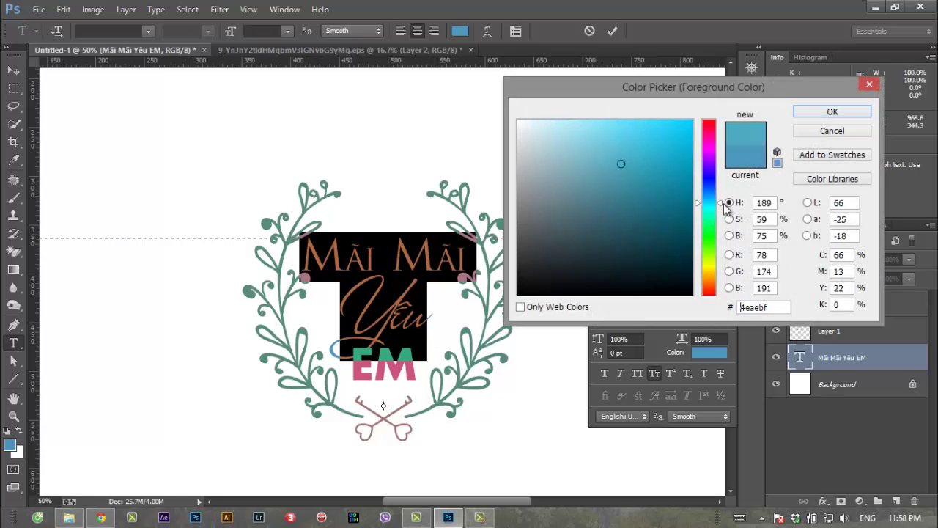
pyautogui.click(639, 214)
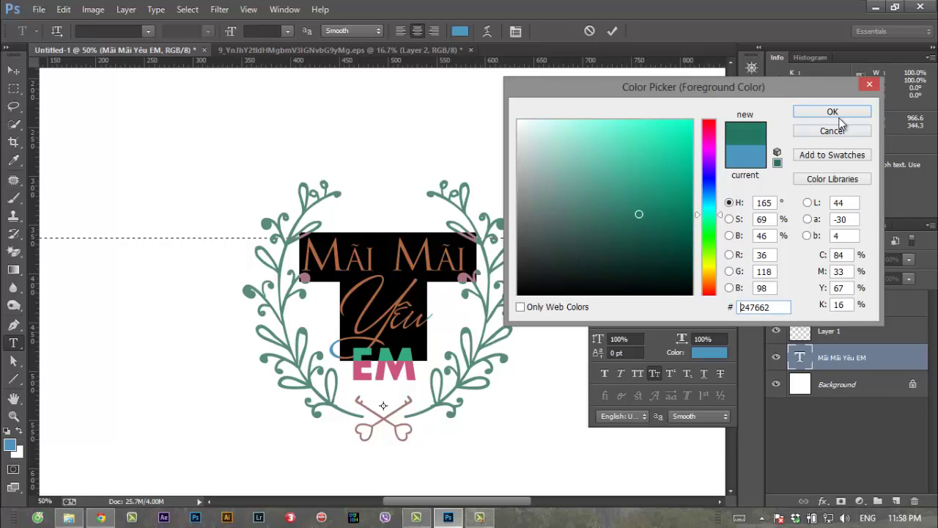
pyautogui.click(835, 112)
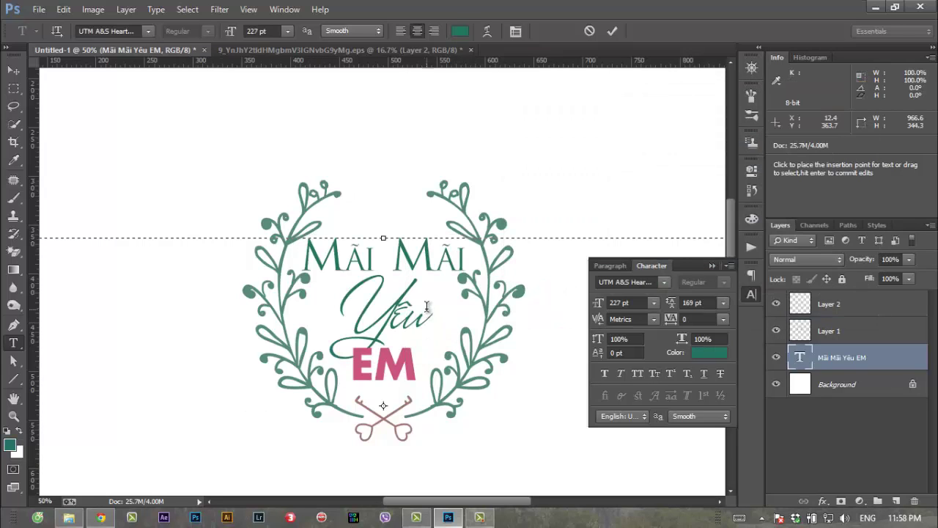
# Set the Mãi Mãi Yêu lines to light green #8eb74e and zoom in on the logo
pyautogui.doubleClick(433, 312)
pyautogui.click(445, 308)
pyautogui.hotkey('ctrl', 'shift', 'Home')
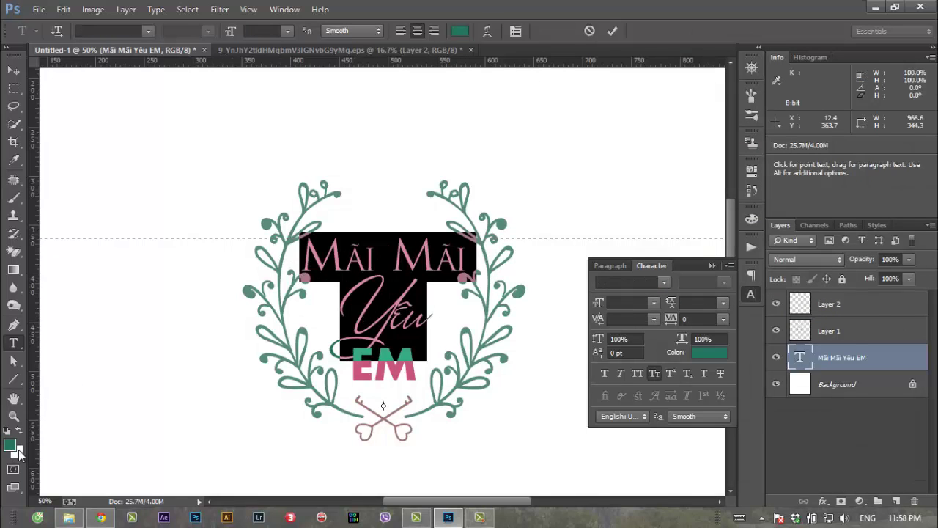
pyautogui.click(14, 447)
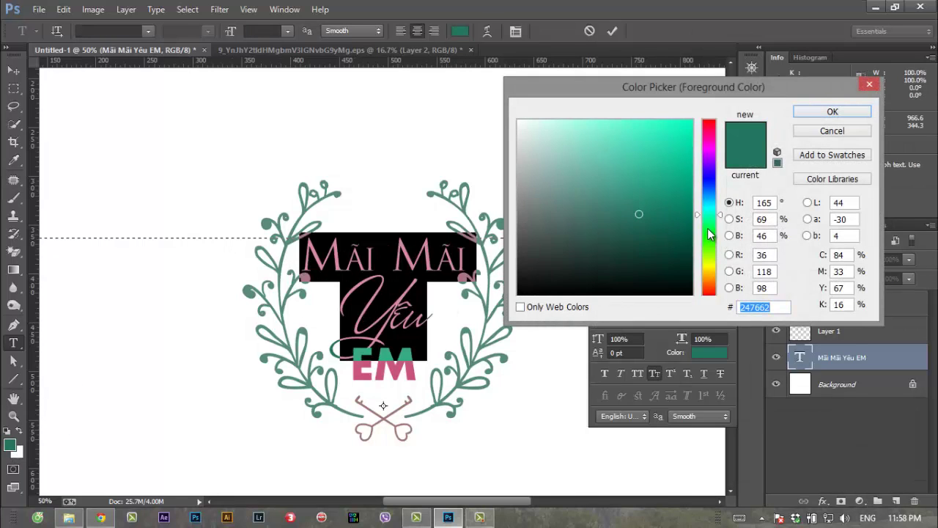
pyautogui.click(710, 256)
pyautogui.click(619, 168)
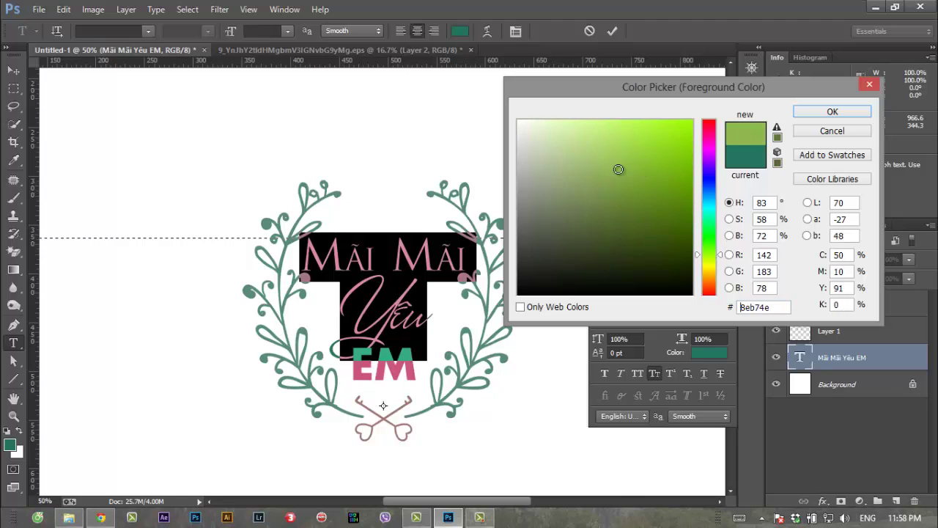
pyautogui.click(831, 115)
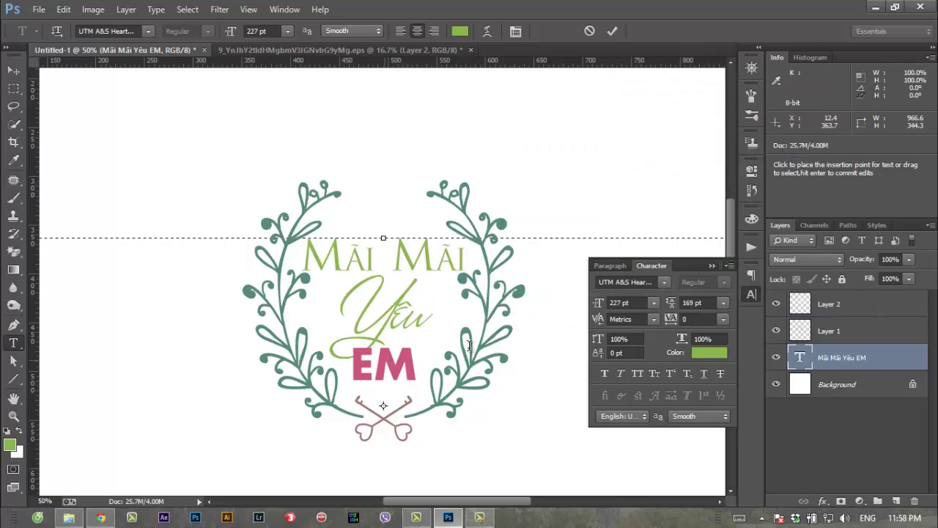
pyautogui.click(865, 336)
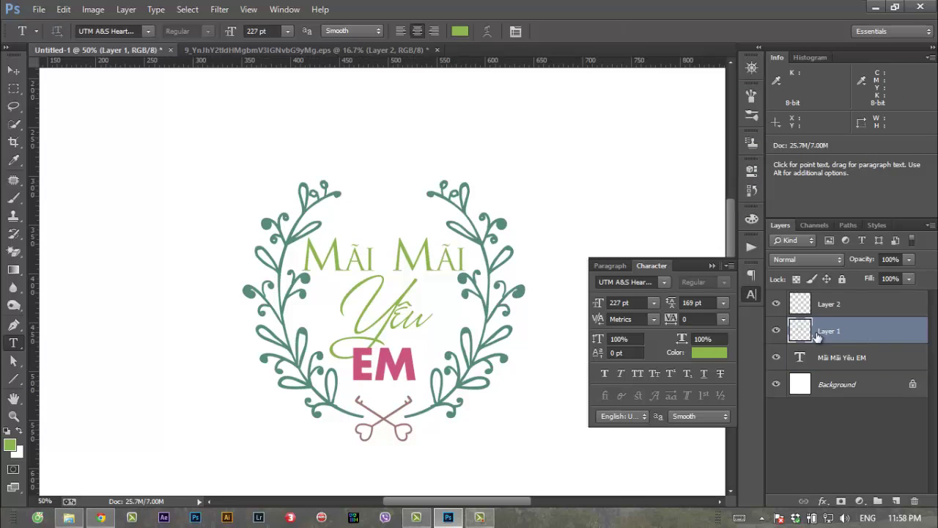
pyautogui.press('z')
pyautogui.click(423, 352)
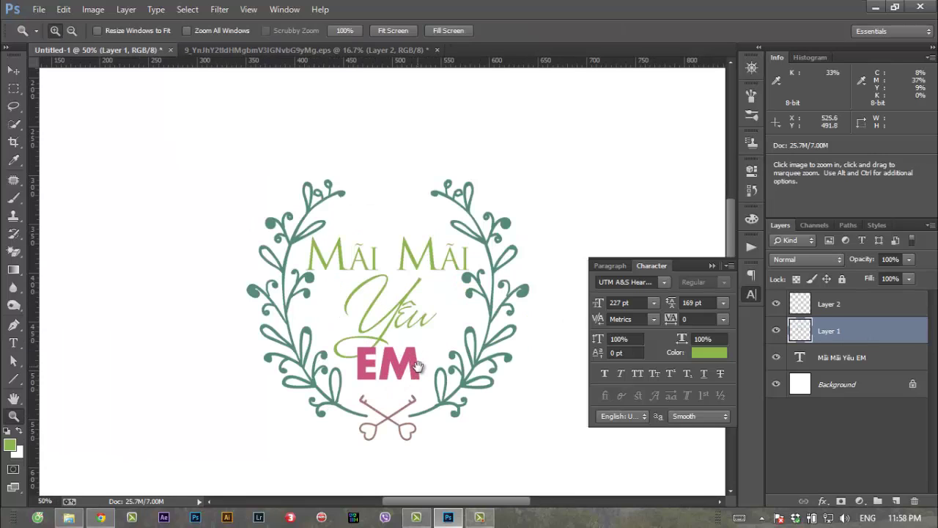
# Delete the white Background layer and crop the canvas to a square around the wreath
pyautogui.click(832, 387)
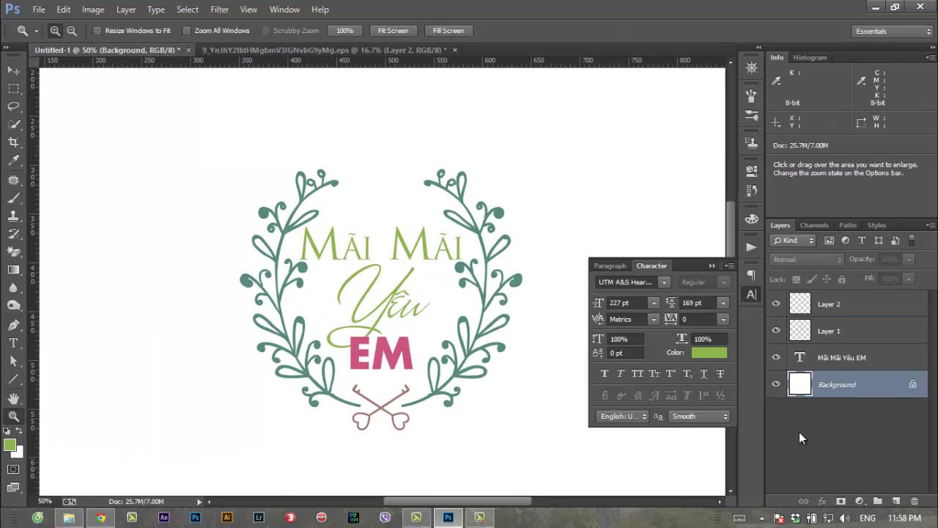
pyautogui.press('Delete')
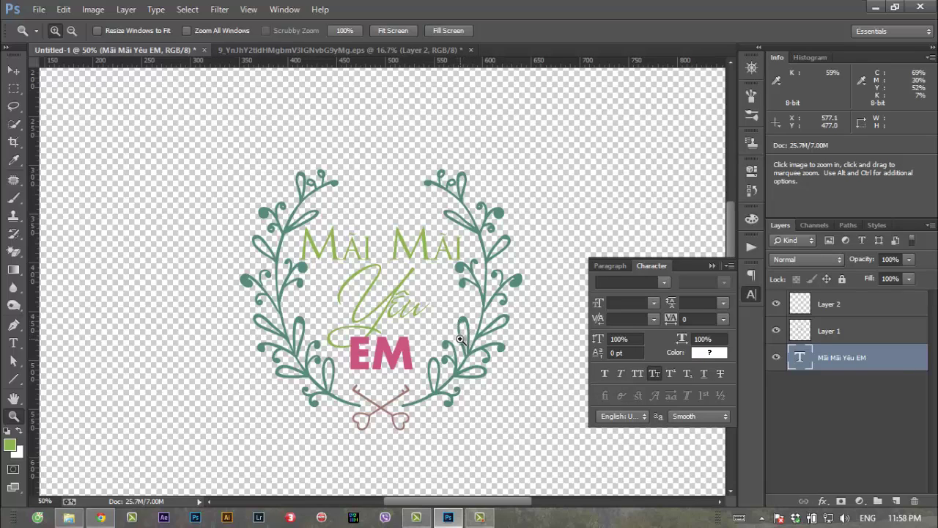
pyautogui.click(13, 142)
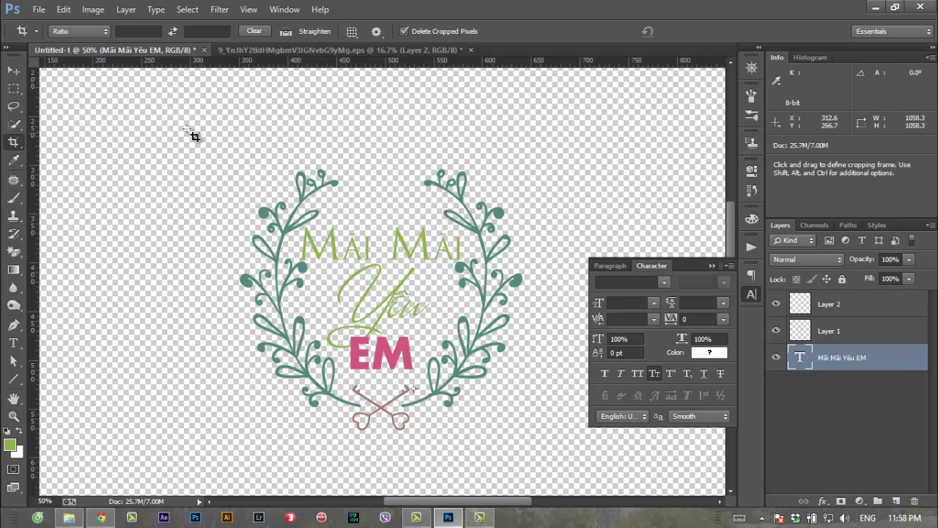
pyautogui.moveTo(198, 138); pyautogui.dragTo(598, 440)
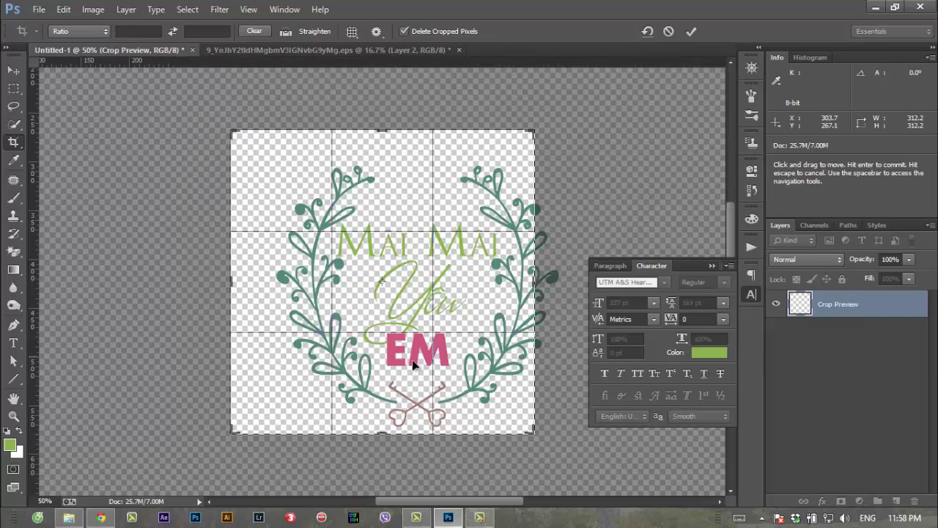
pyautogui.moveTo(376, 381)
pyautogui.mouseDown()
pyautogui.moveTo(426, 371)
pyautogui.moveTo(360, 372)
pyautogui.mouseUp()
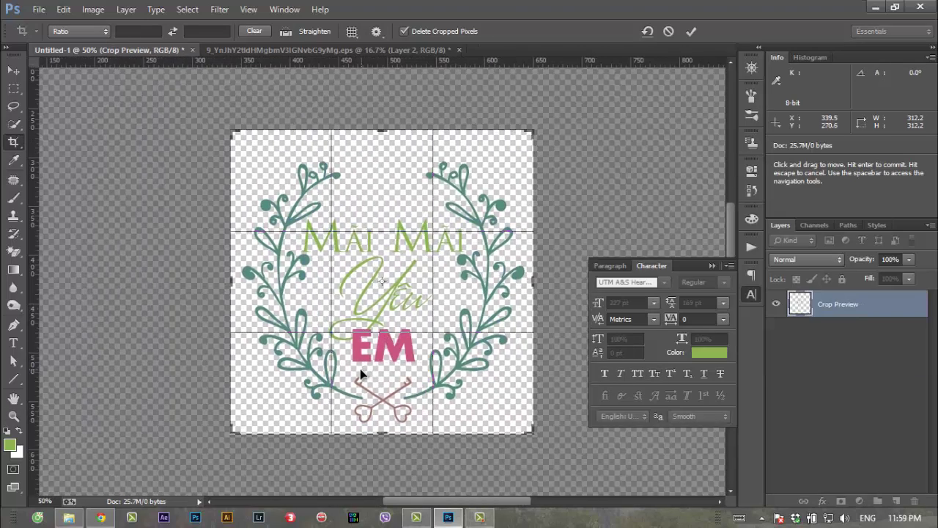
pyautogui.press('Return')
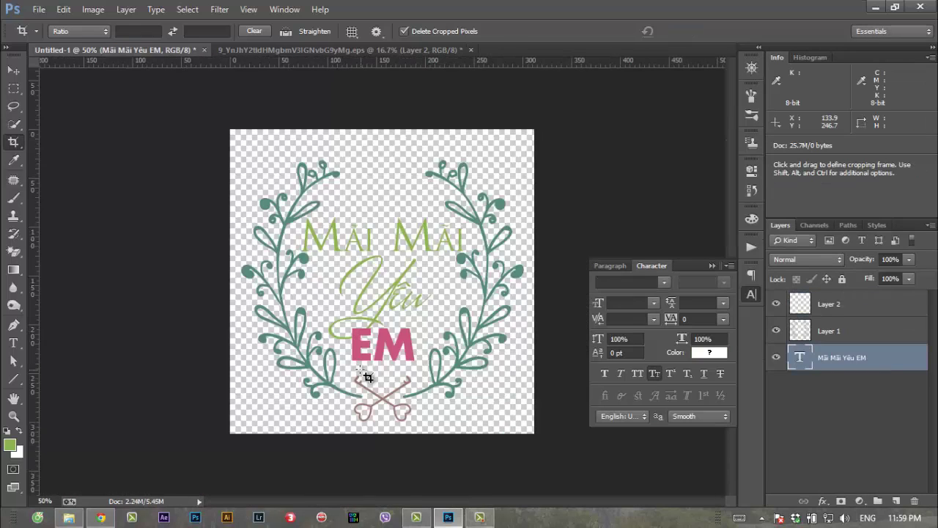
# Save the logo as Untitled-1.png on the Desktop with Smallest / Slow PNG compression
pyautogui.hotkey('ctrl', 's')
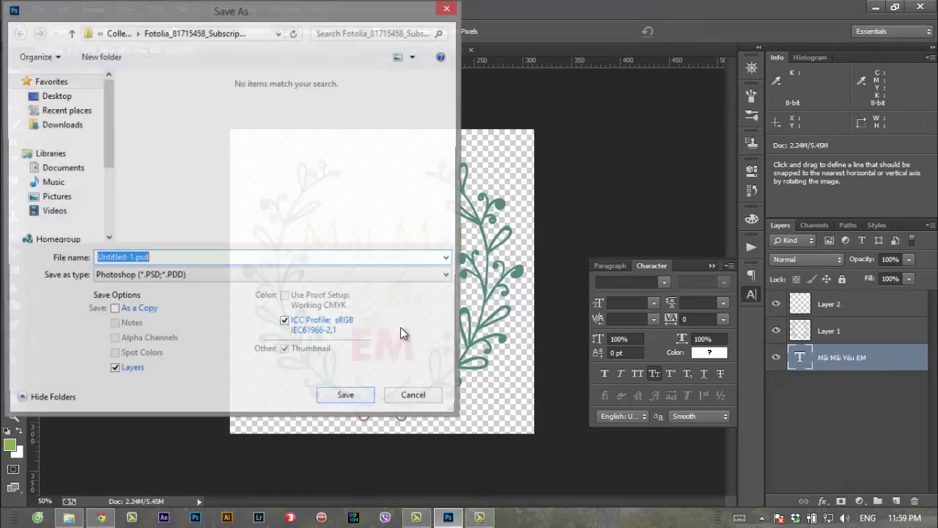
pyautogui.click(204, 277)
pyautogui.click(187, 455)
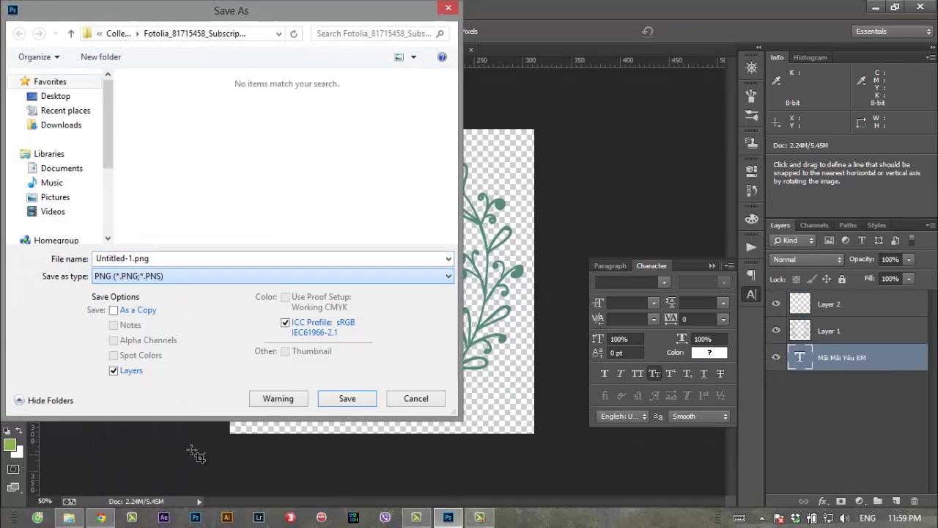
pyautogui.click(74, 103)
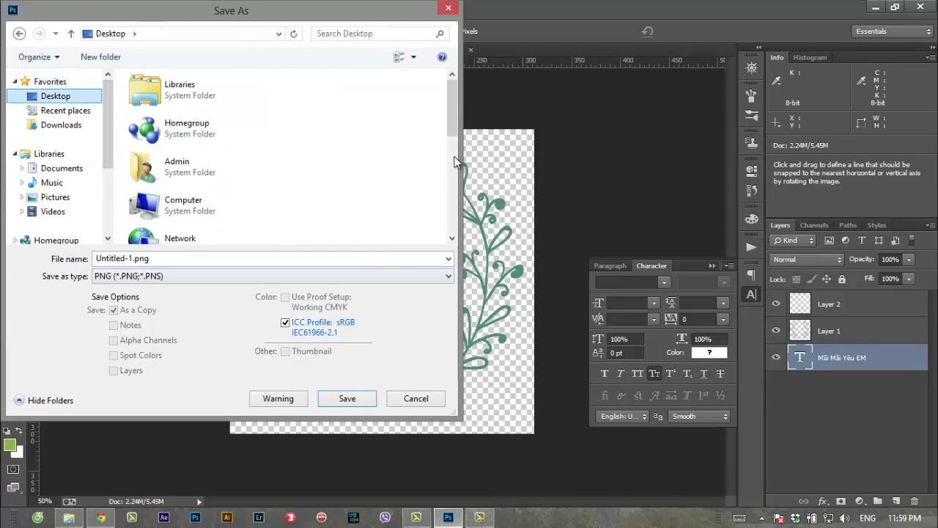
pyautogui.moveTo(452, 147); pyautogui.dragTo(452, 213)
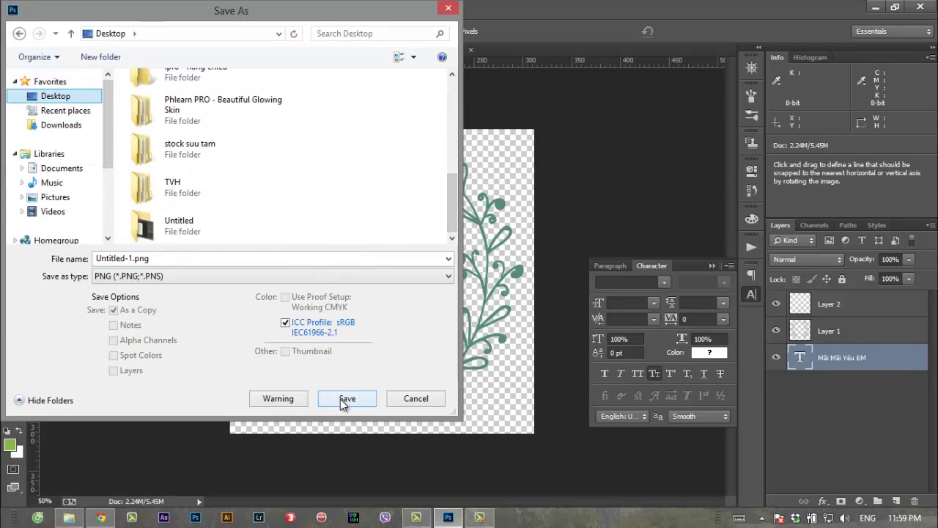
pyautogui.moveTo(322, 15); pyautogui.dragTo(769, 97)
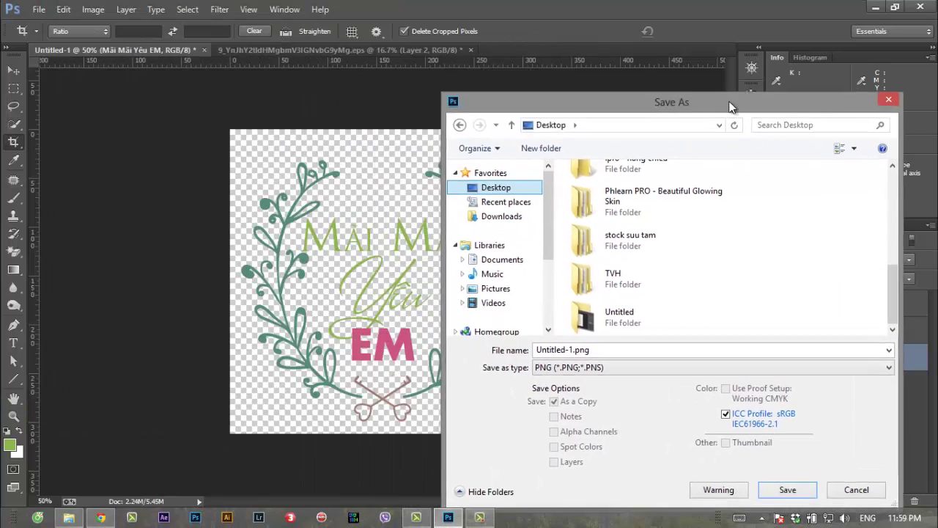
pyautogui.click(792, 480)
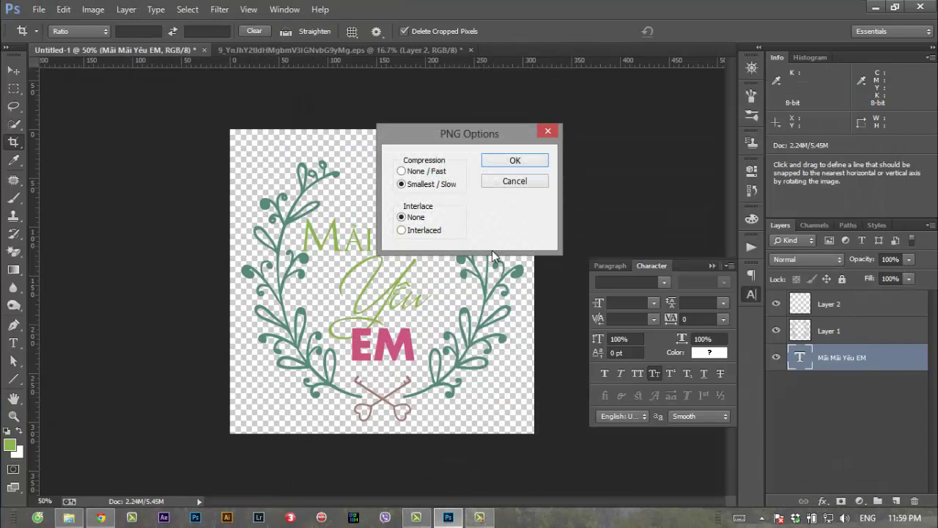
pyautogui.click(513, 161)
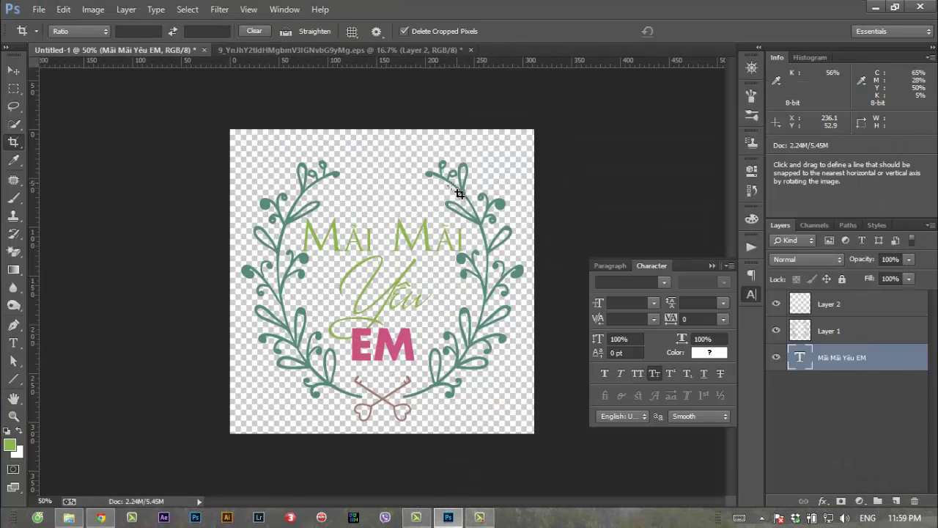
# Open IMG_8054.jpg from Data (E:) > hinhanh > fullsize chon
pyautogui.hotkey('ctrl', 'o')
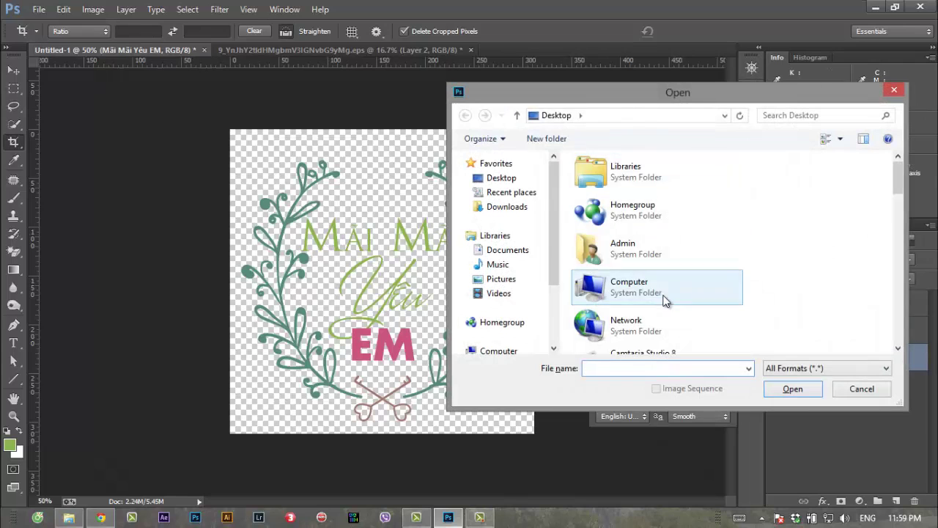
pyautogui.doubleClick(664, 299)
pyautogui.doubleClick(650, 231)
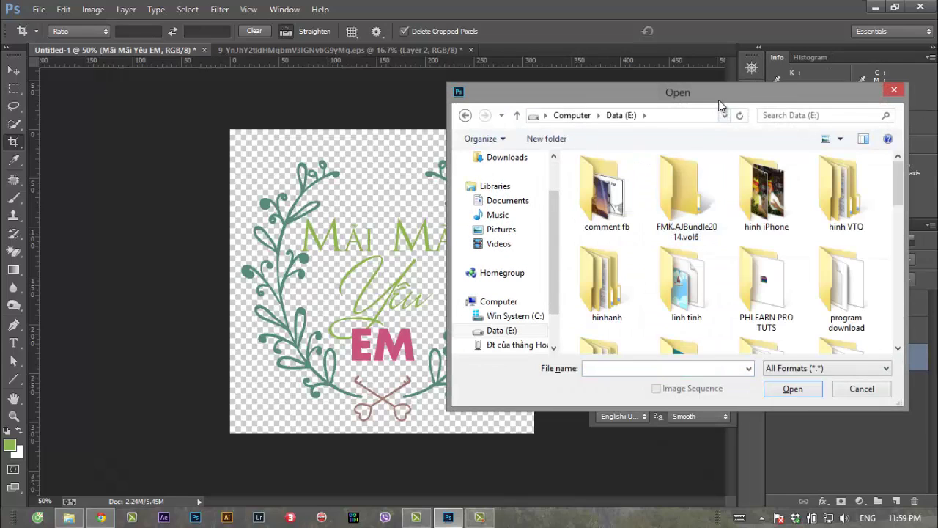
pyautogui.moveTo(725, 98); pyautogui.dragTo(684, 76)
pyautogui.scroll(-3, 853, 171)
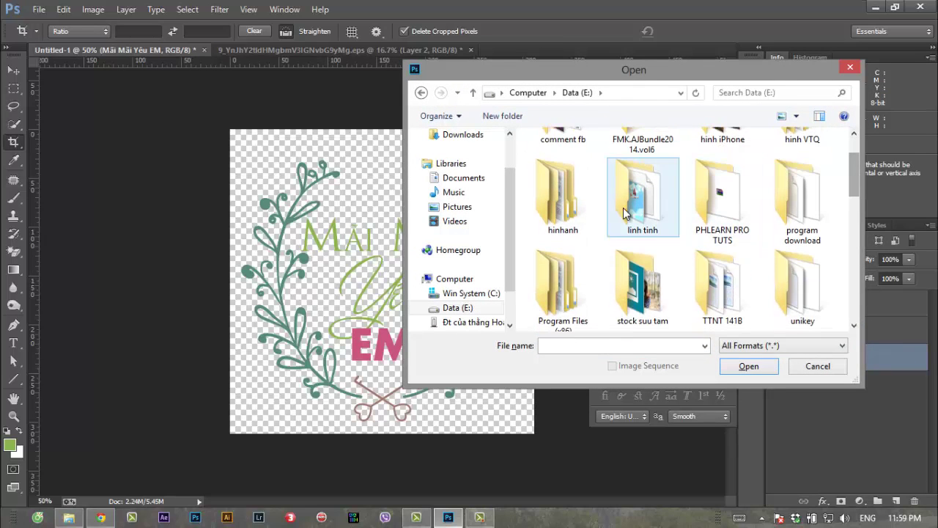
pyautogui.doubleClick(561, 168)
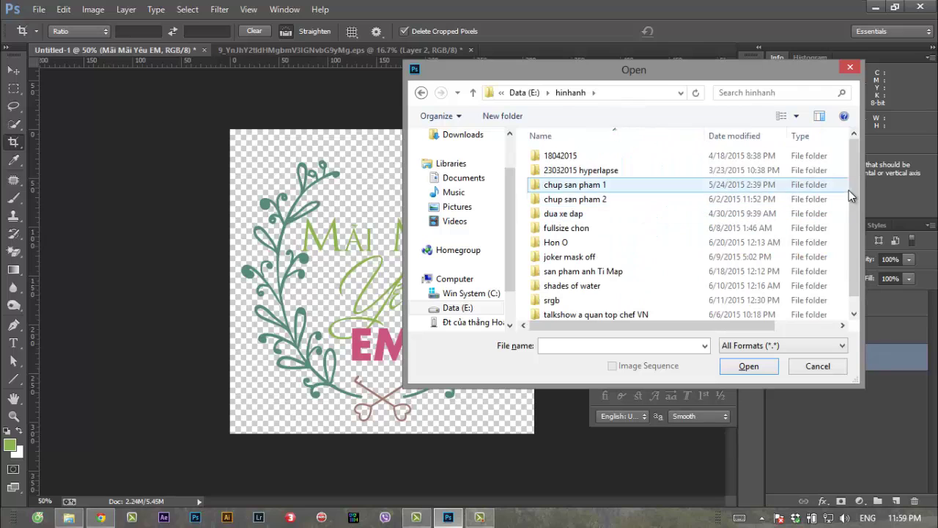
pyautogui.scroll(-1, 608, 235)
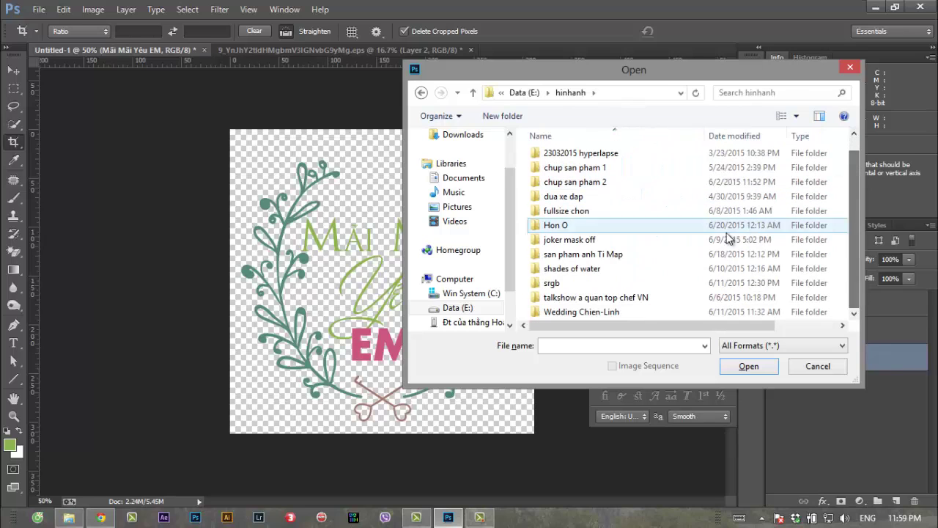
pyautogui.doubleClick(595, 212)
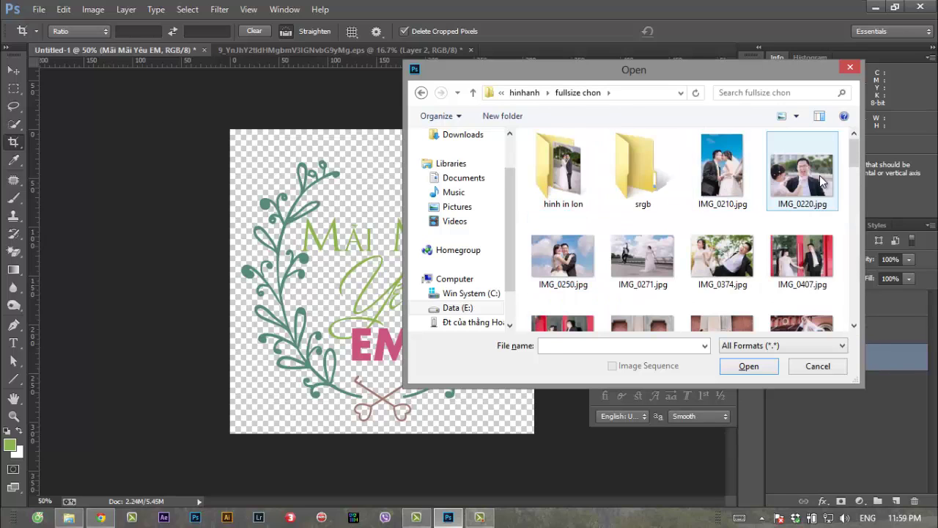
pyautogui.moveTo(853, 156); pyautogui.dragTo(858, 176)
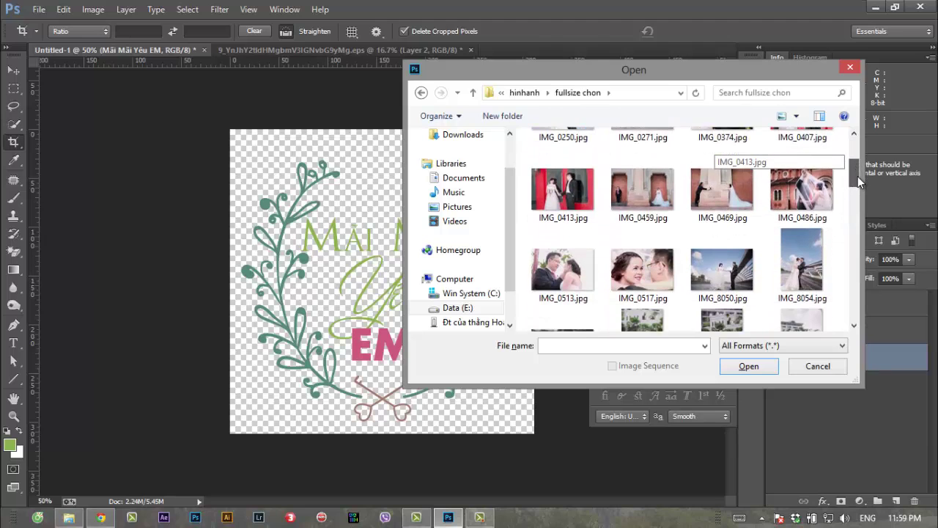
pyautogui.click(802, 176)
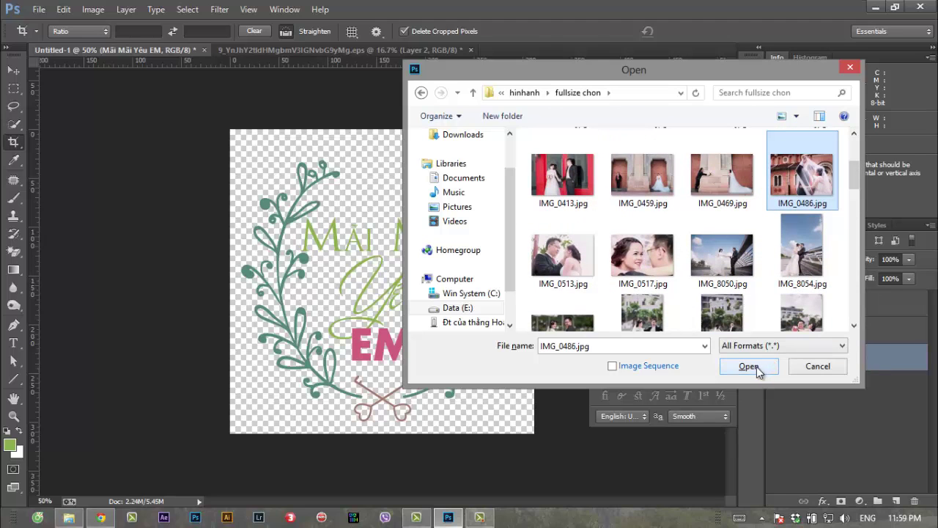
pyautogui.click(799, 270)
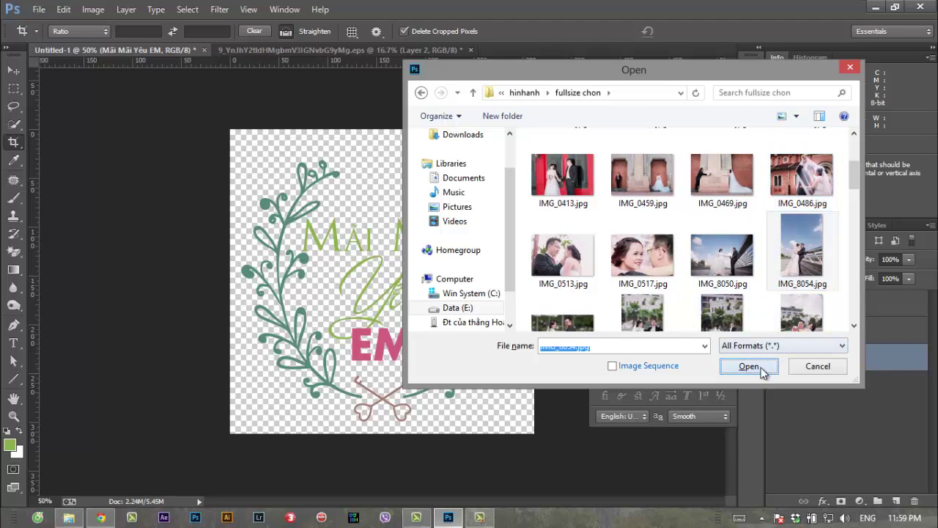
pyautogui.click(753, 367)
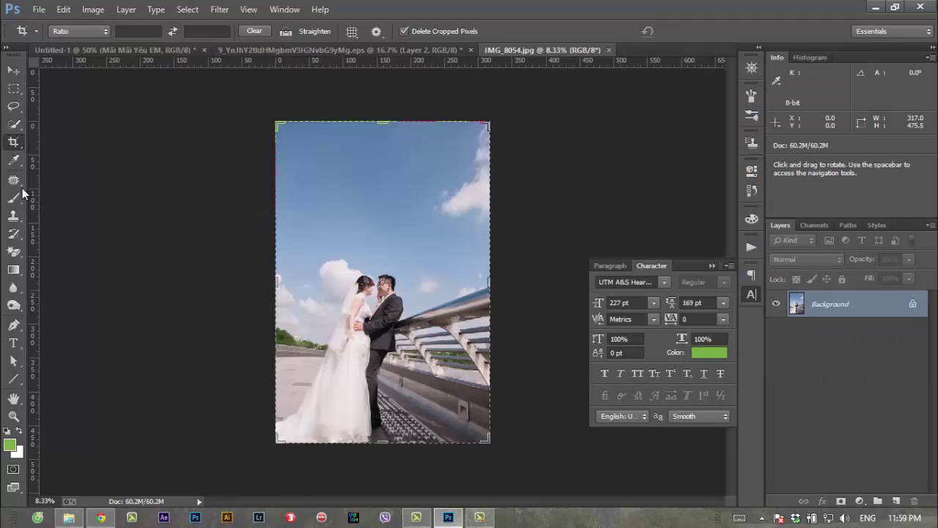
pyautogui.click(16, 89)
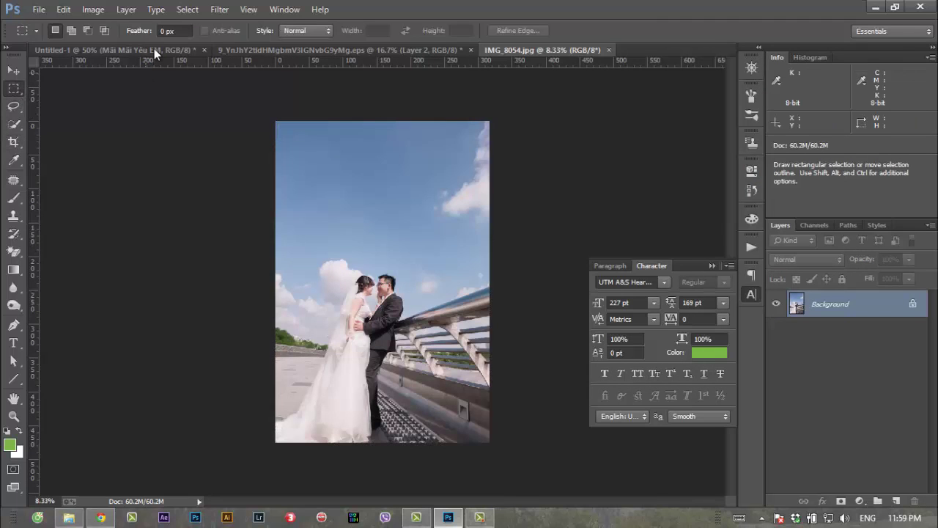
# Place the Desktop file Untitled-1.png onto the wedding photo
pyautogui.click(39, 10)
pyautogui.click(88, 232)
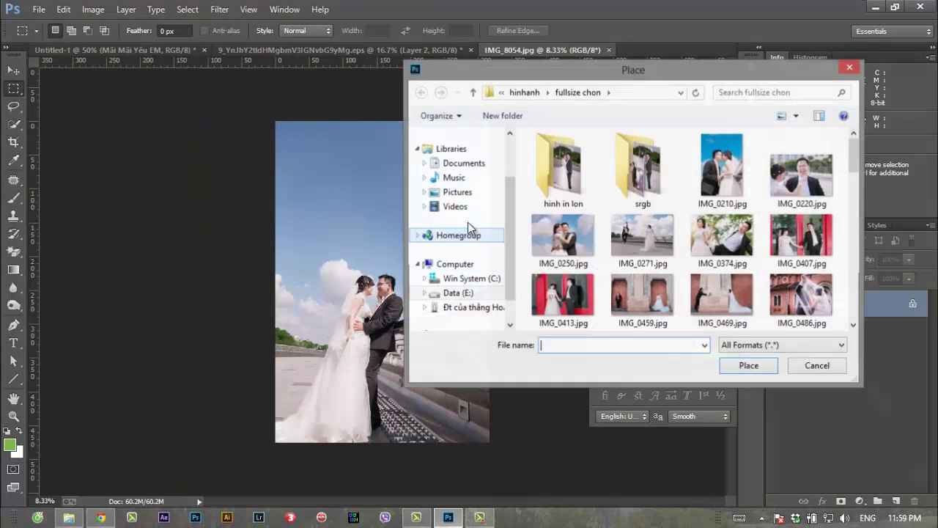
pyautogui.scroll(3, 509, 180)
pyautogui.click(458, 155)
pyautogui.scroll(-5, 853, 238)
pyautogui.moveTo(854, 238); pyautogui.dragTo(852, 314)
pyautogui.click(620, 283)
pyautogui.press('Return')
# Move the logo into the sky above the couple, scaled to about 69%
pyautogui.moveTo(434, 325); pyautogui.dragTo(431, 270)
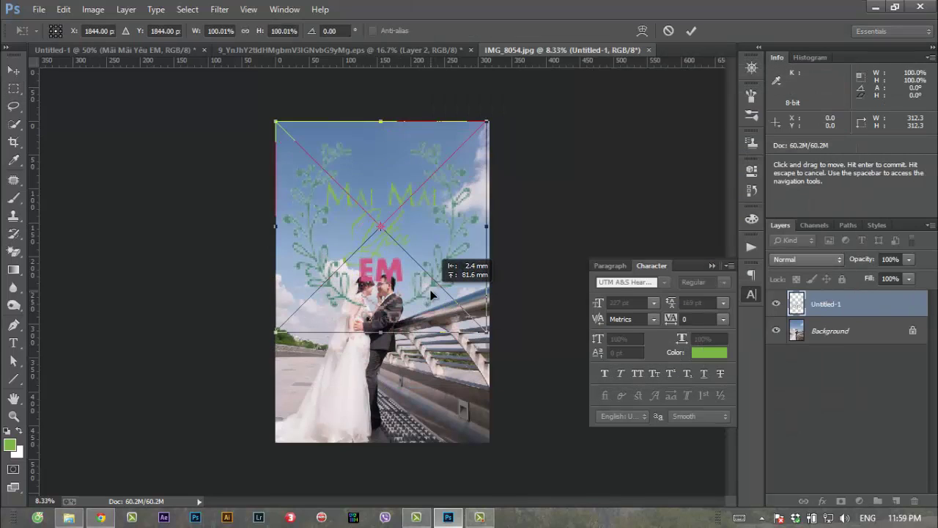
pyautogui.moveTo(483, 323)
pyautogui.mouseDown()
pyautogui.moveTo(463, 273)
pyautogui.moveTo(428, 250)
pyautogui.mouseUp()
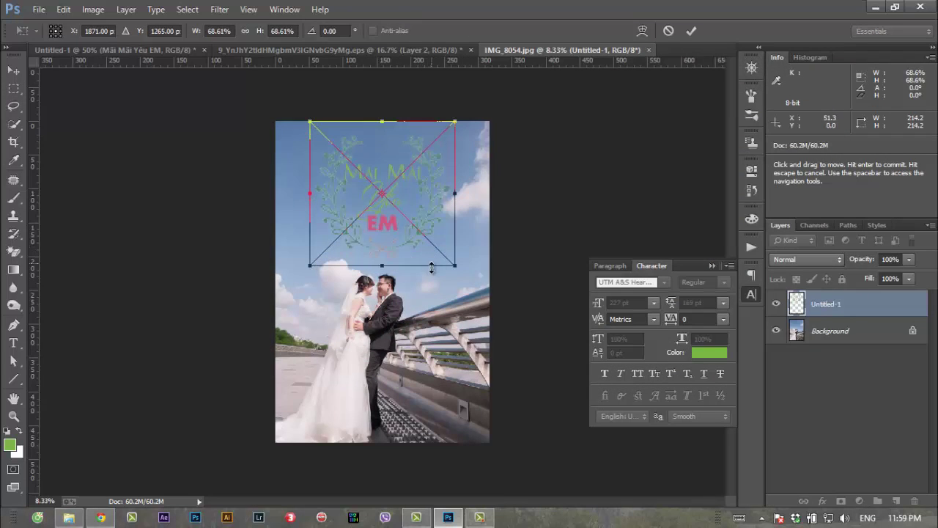
pyautogui.press('Return')
pyautogui.press('z')
pyautogui.click(370, 199)
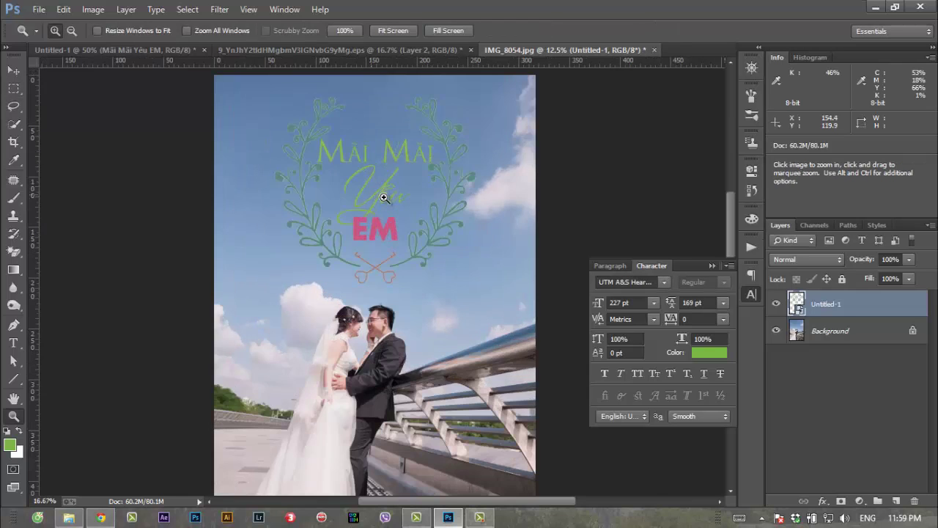
# Add a white Color Overlay layer style to the Untitled-1 logo layer
pyautogui.click(369, 199)
pyautogui.doubleClick(850, 304)
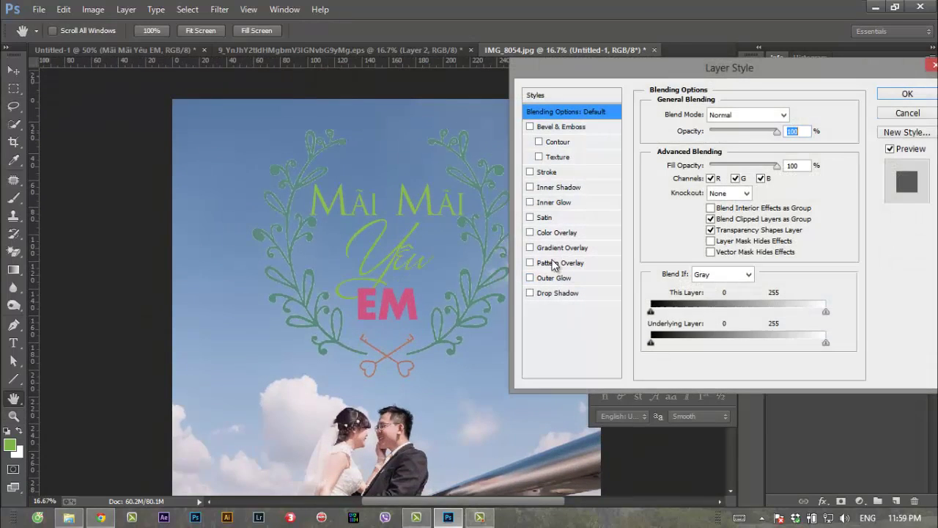
pyautogui.click(530, 233)
pyautogui.click(564, 232)
pyautogui.click(795, 116)
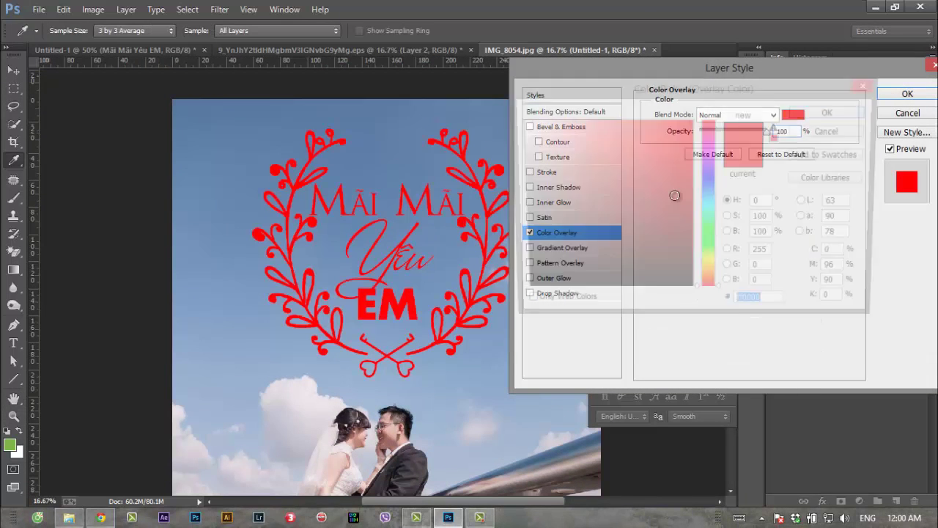
pyautogui.click(833, 111)
pyautogui.click(908, 93)
pyautogui.keyDown('alt'); pyautogui.click(452, 293); pyautogui.keyUp('alt')
pyautogui.keyDown('alt'); pyautogui.click(440, 317); pyautogui.keyUp('alt')
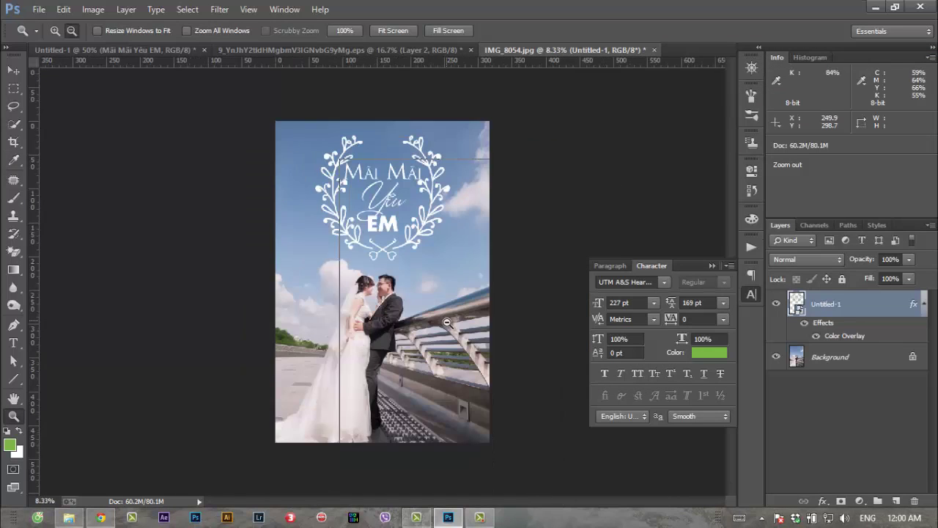
pyautogui.keyDown('alt'); pyautogui.click(429, 334); pyautogui.keyUp('alt')
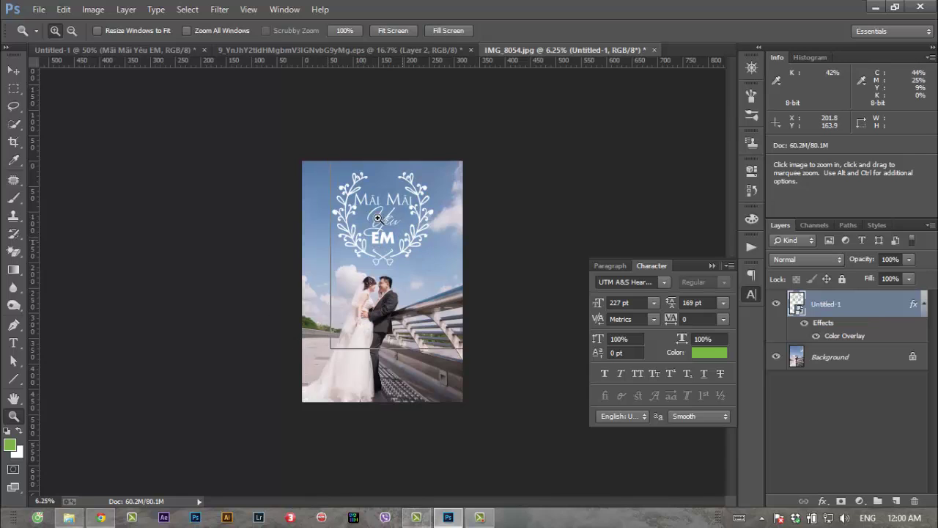
# Zoom in on the photo and collapse the Character panel
pyautogui.click(377, 242)
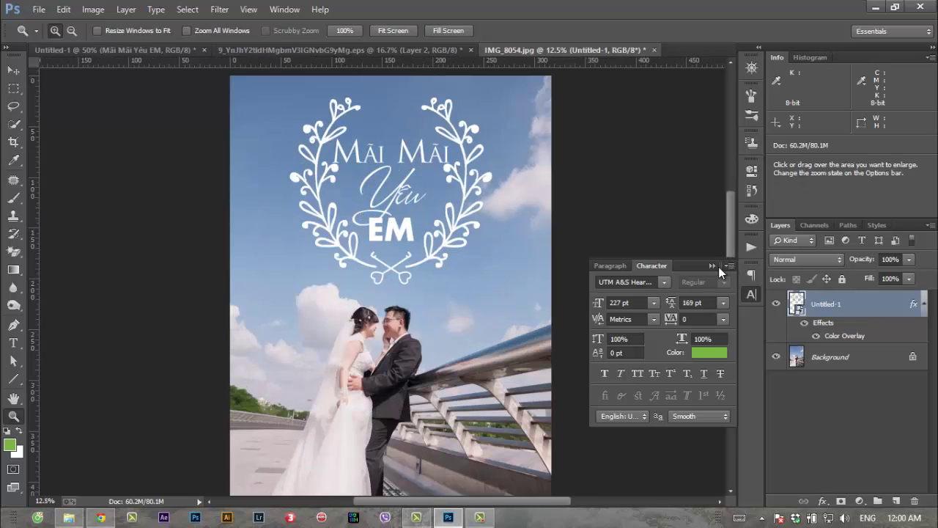
pyautogui.click(712, 265)
pyautogui.moveTo(726, 237); pyautogui.dragTo(731, 213)
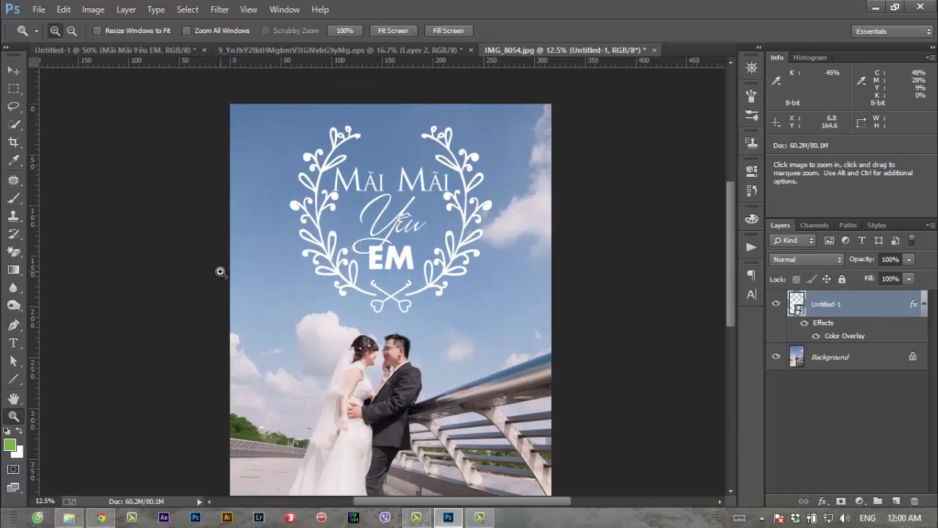